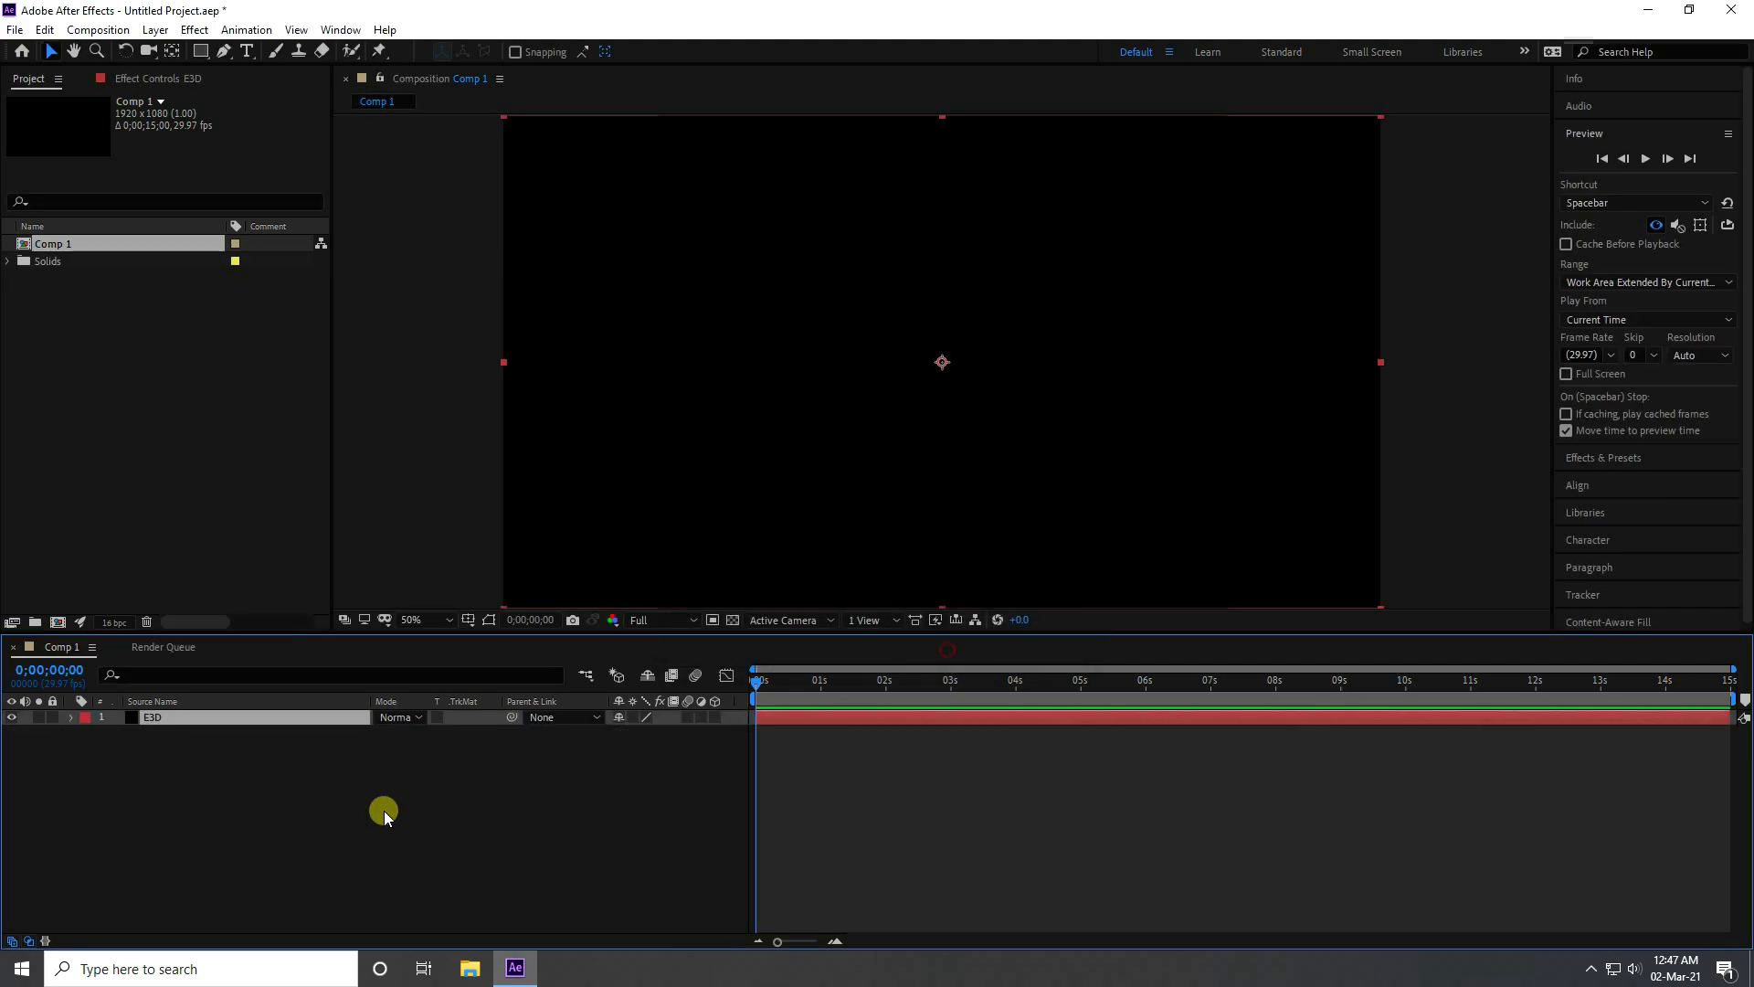
Apply the Video Copilot Element effect to the E3D layer and open its scene setup
left_click(152, 717)
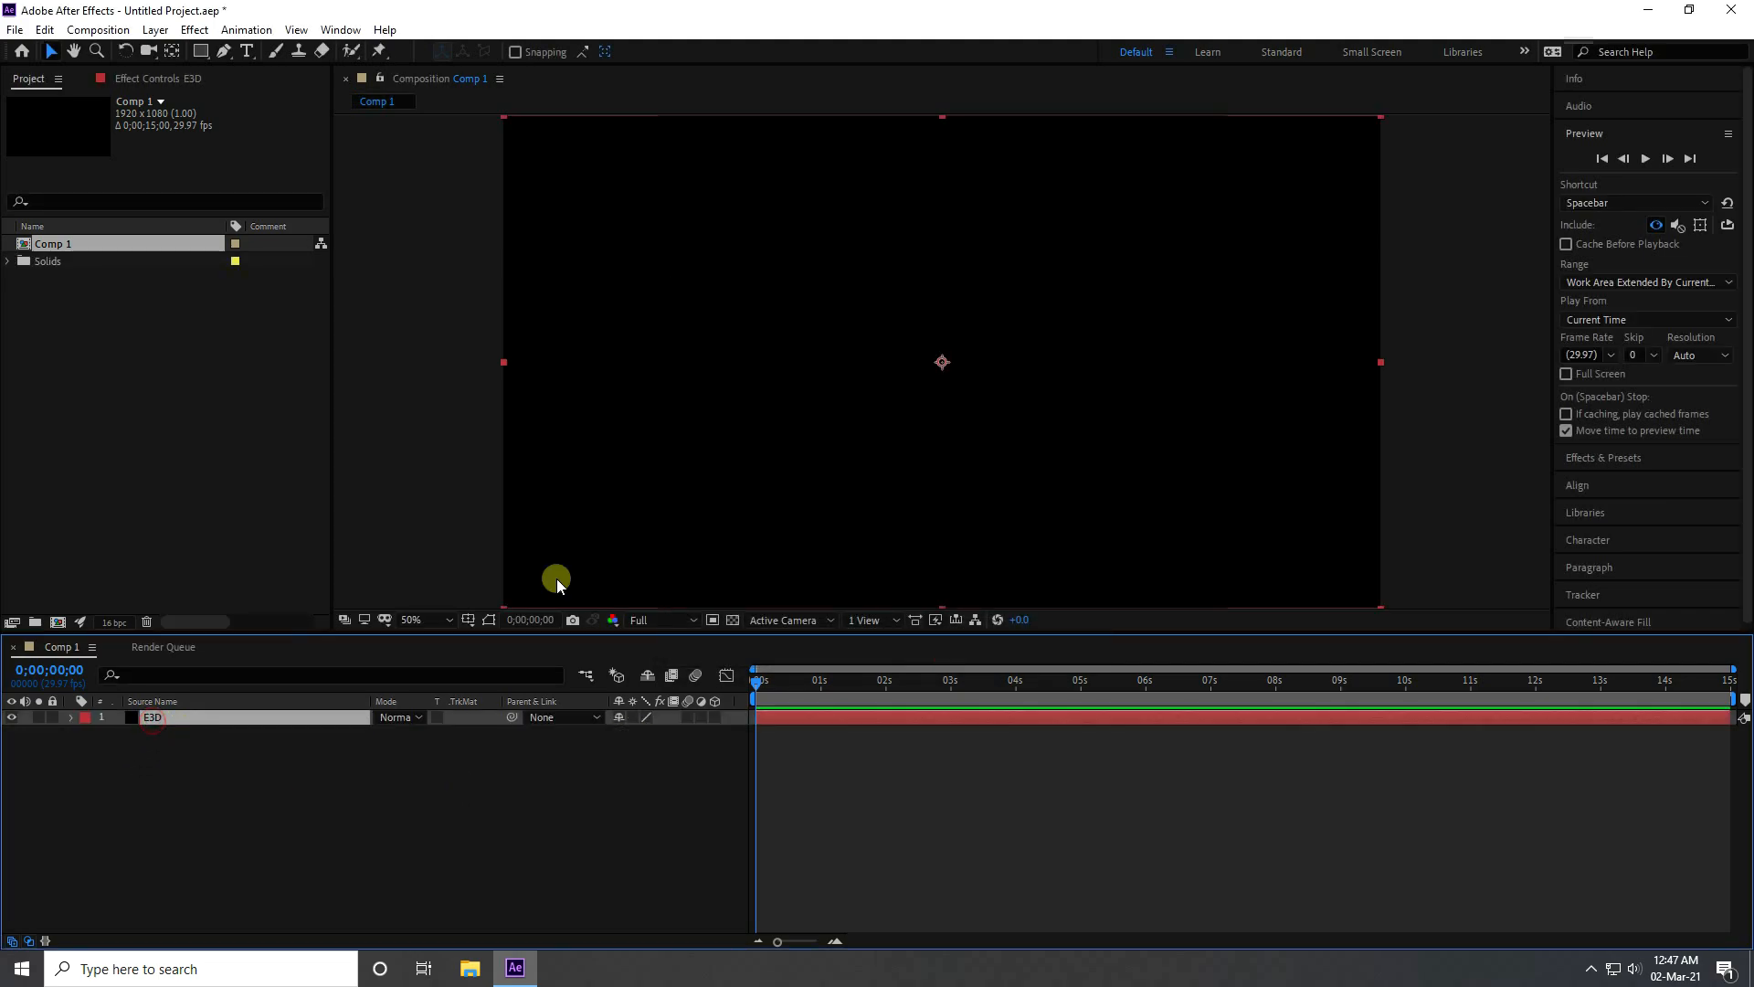
left_click(194, 29)
mouse_move(295, 642)
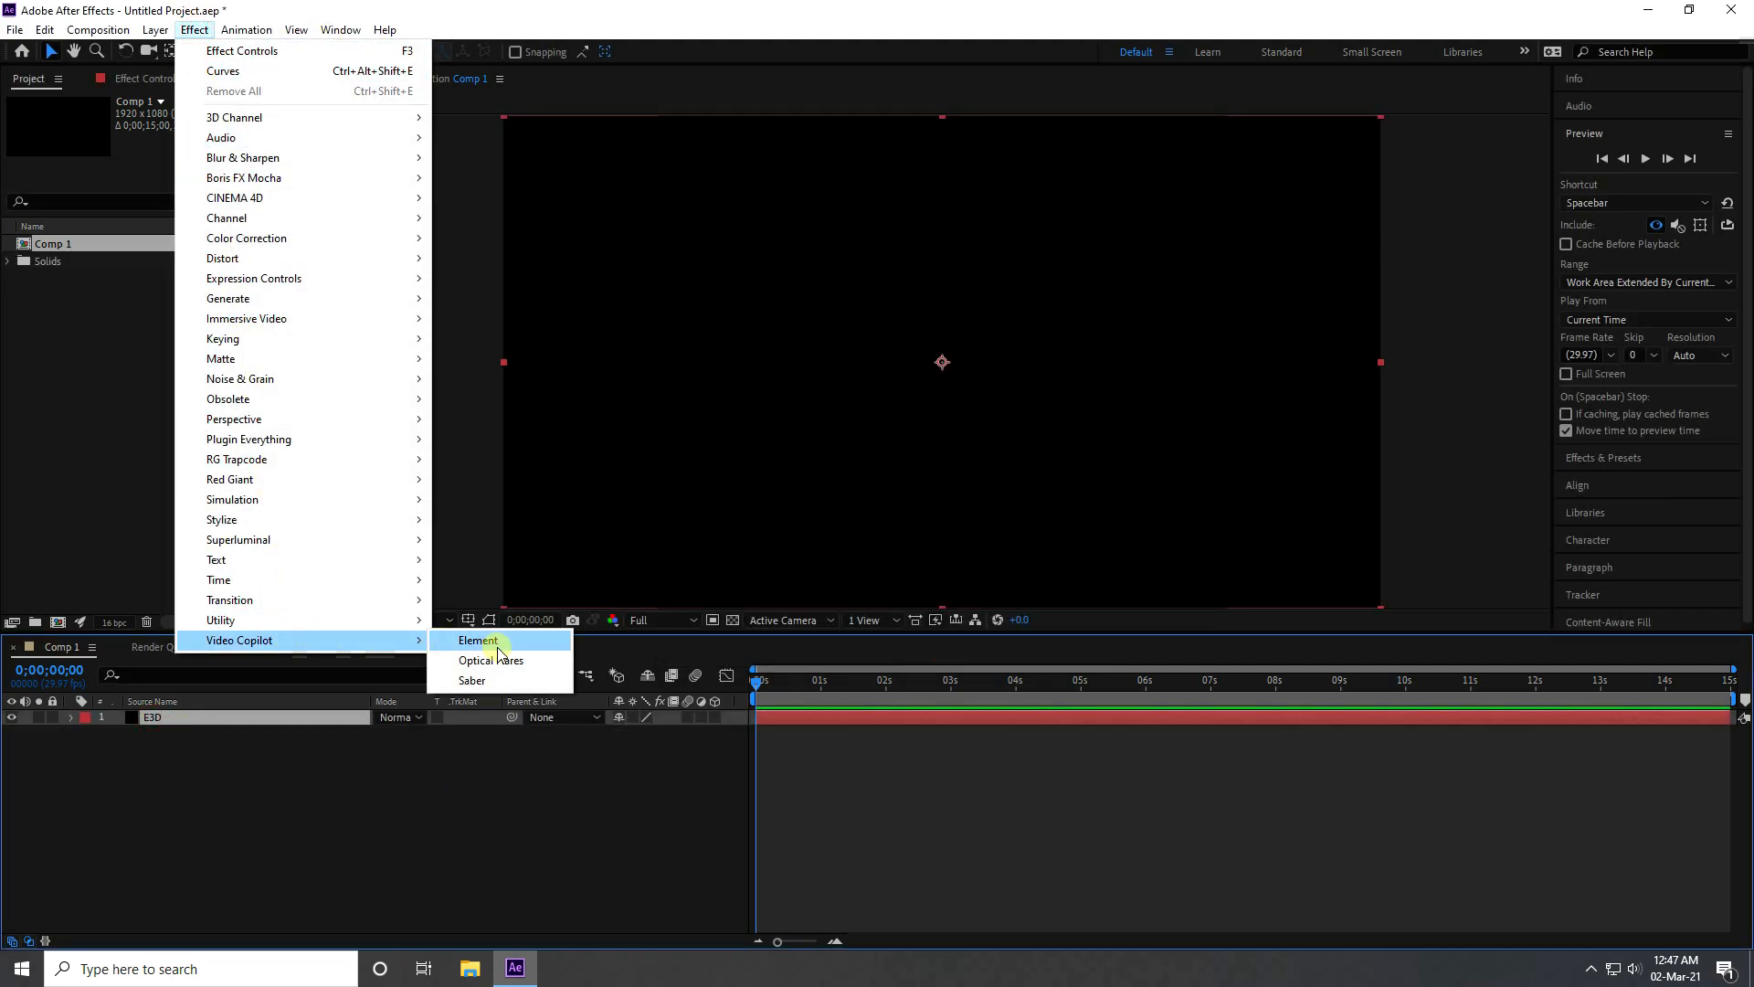
left_click(508, 643)
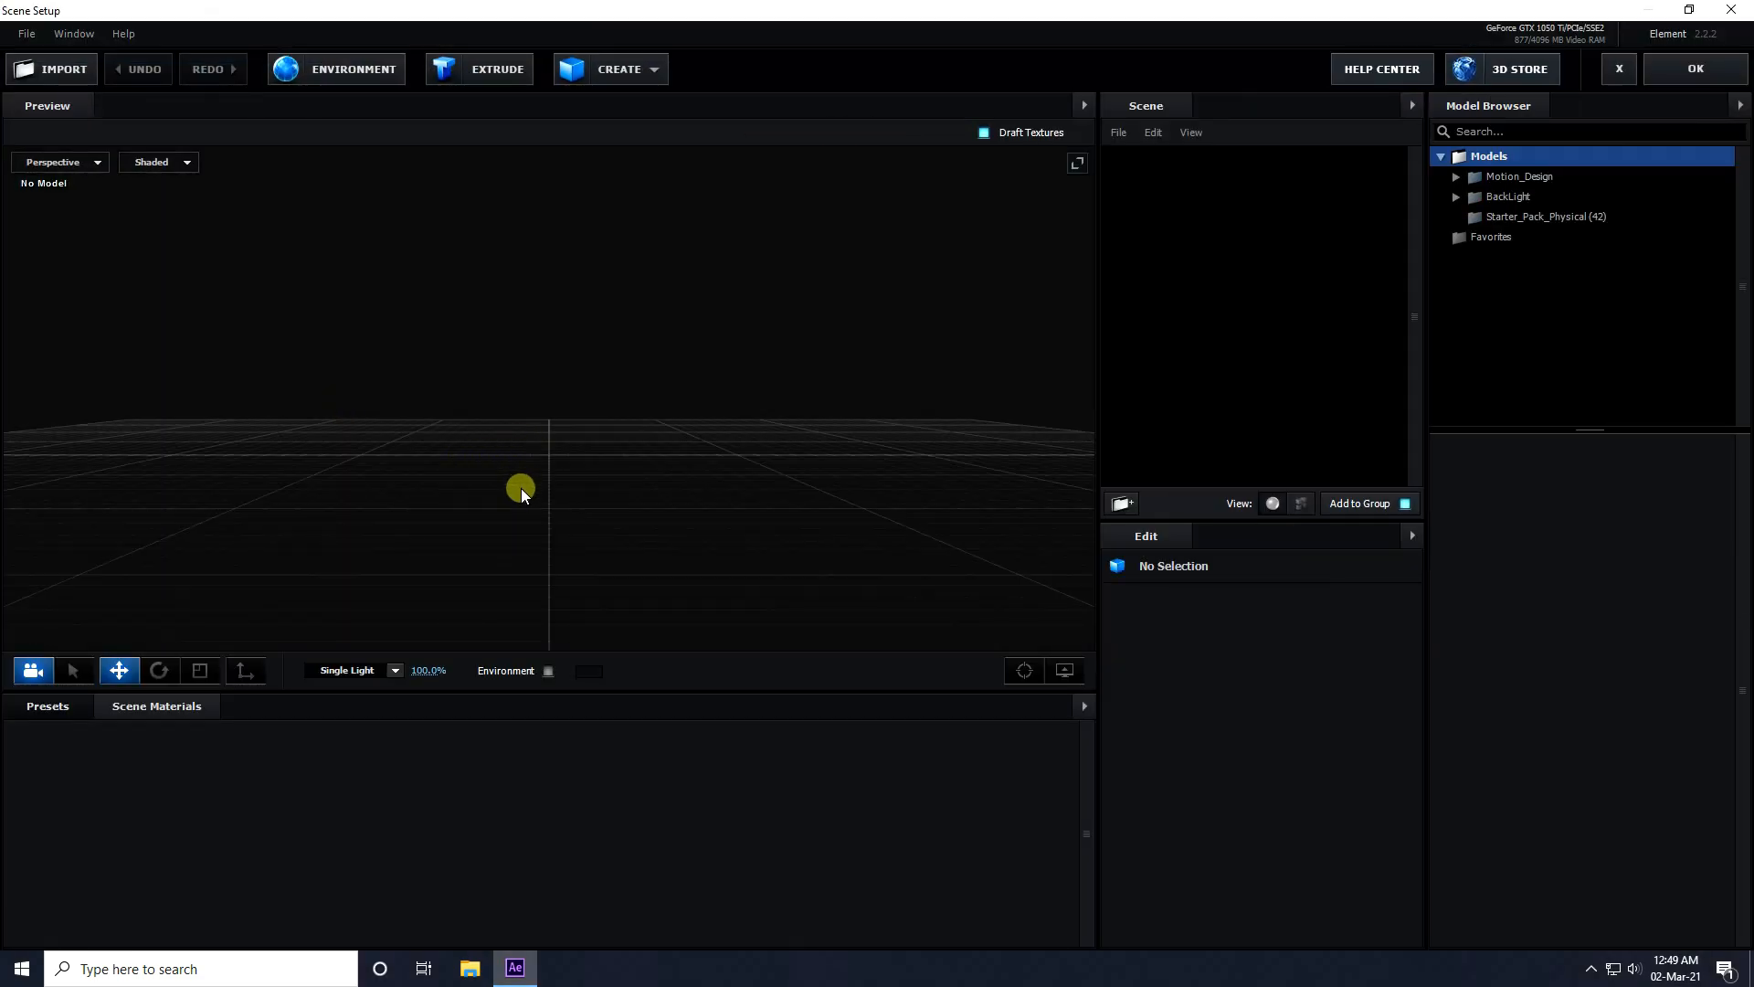
Create a sphere model and set its scale to 30% on all three axes
left_click_drag(521, 488, 596, 526)
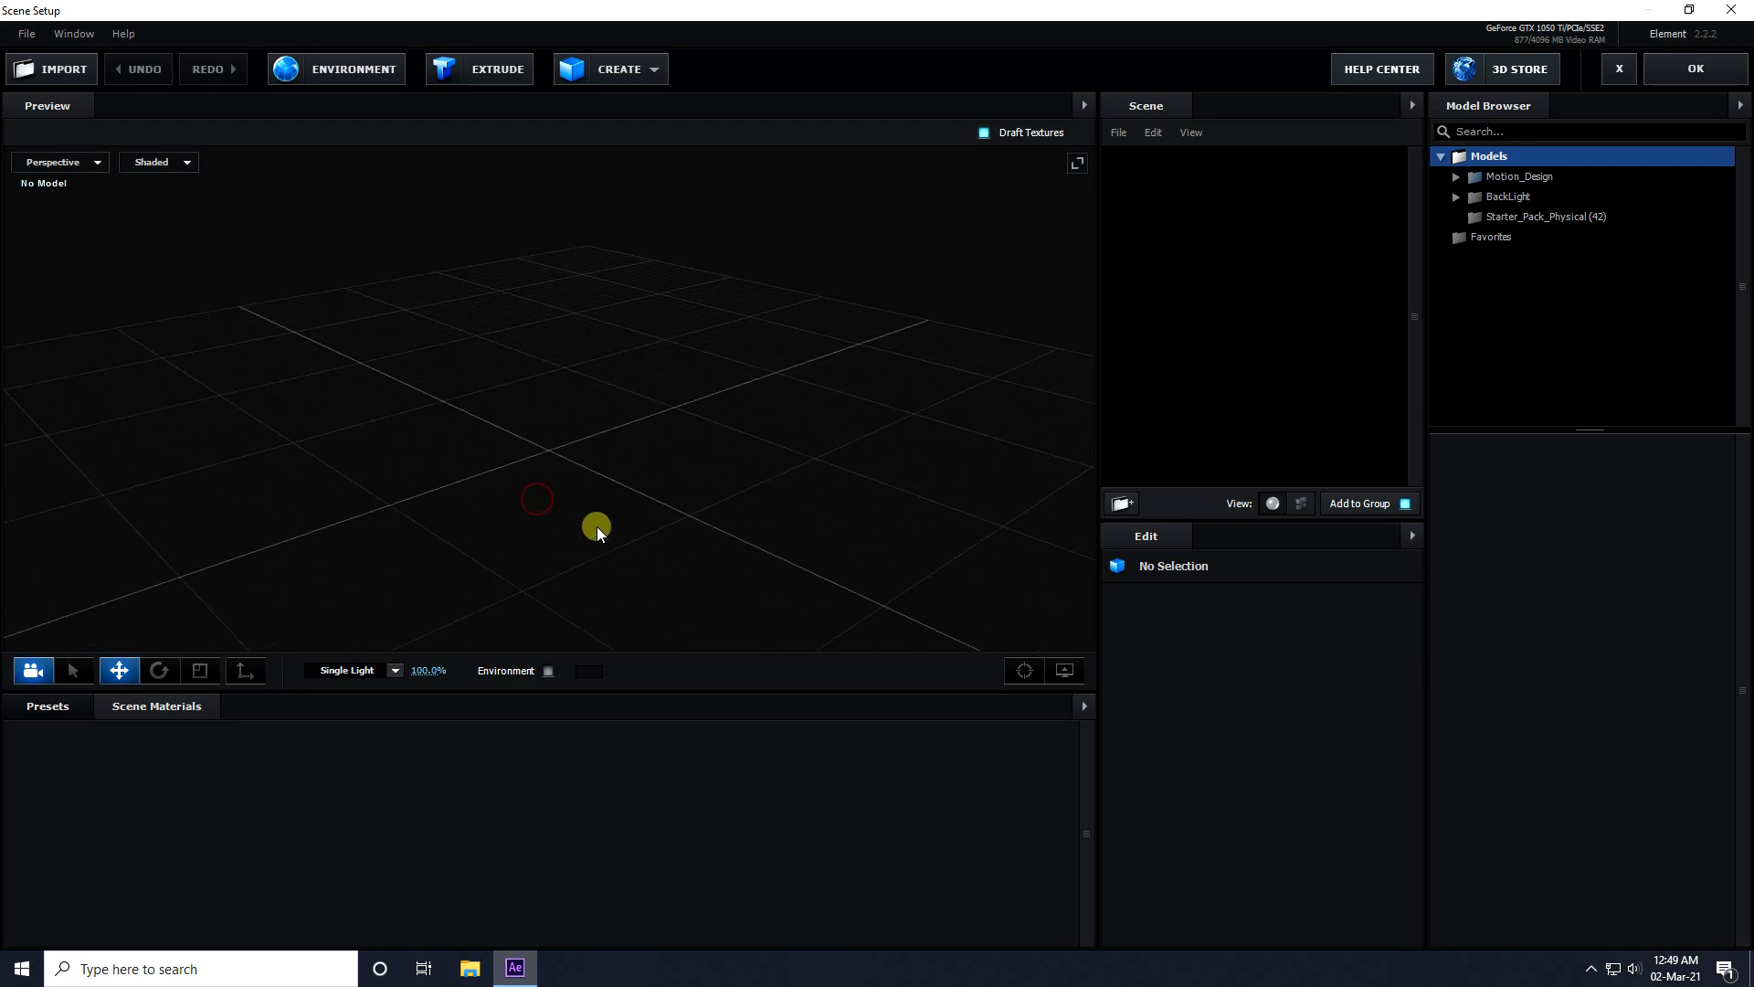
left_click(659, 71)
left_click(624, 116)
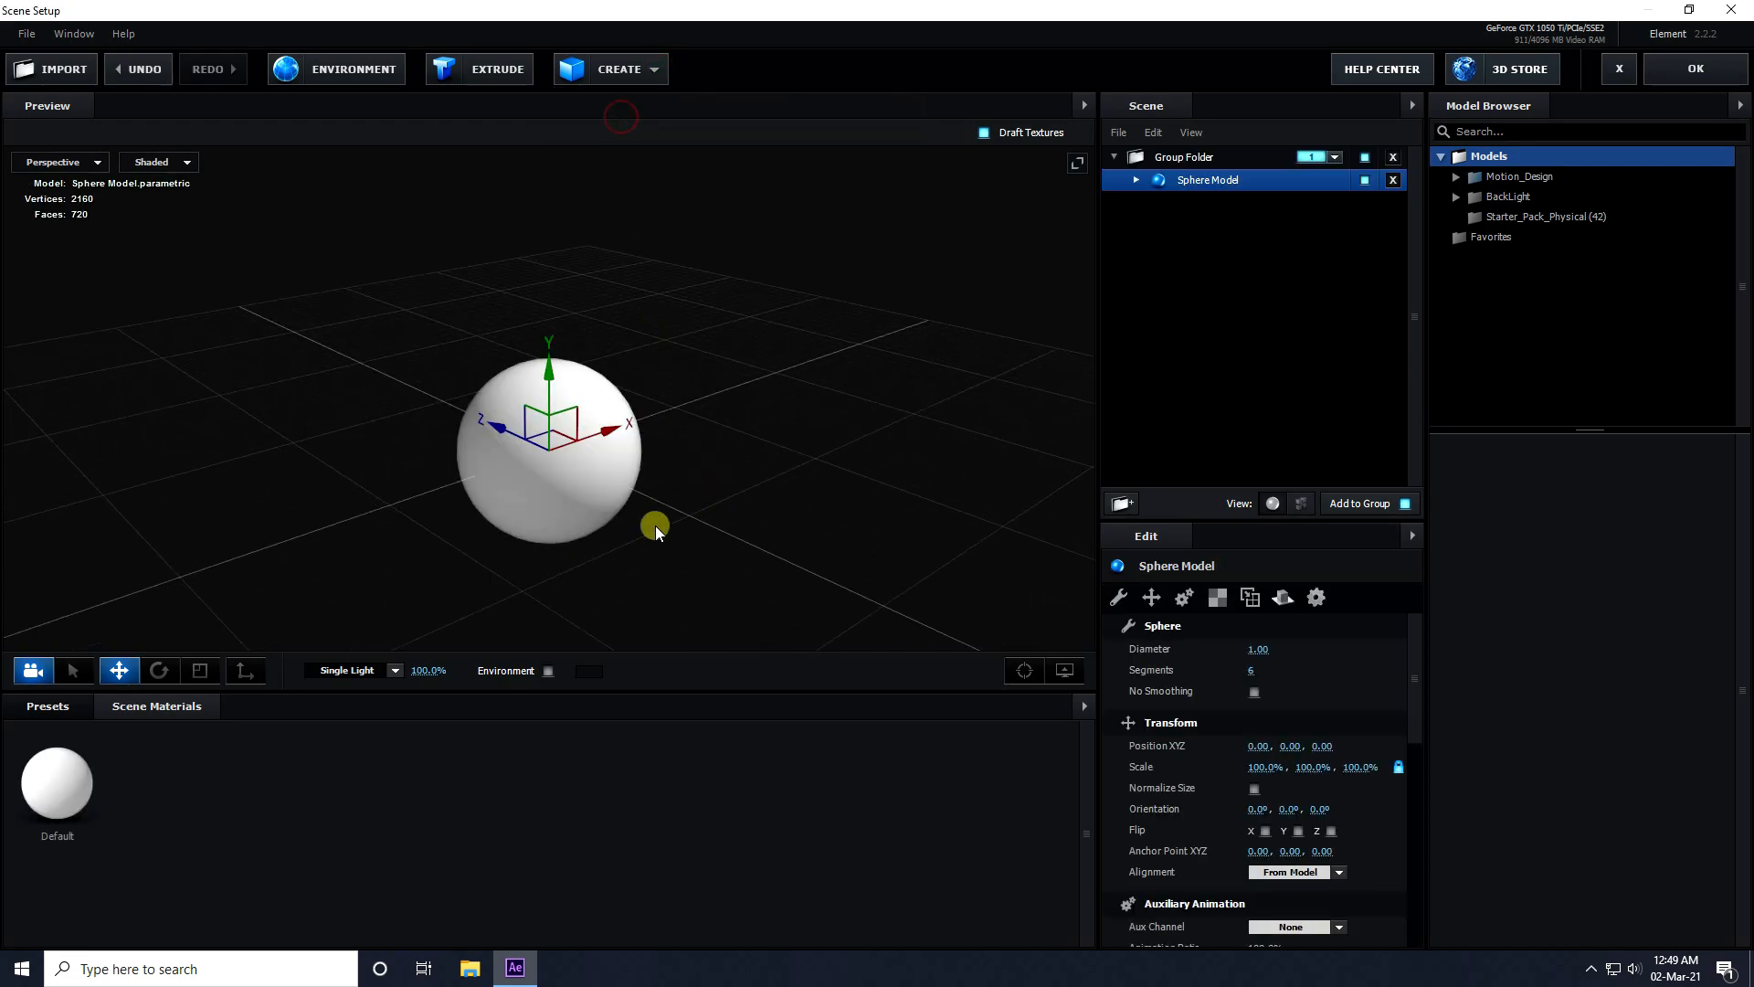
left_click_drag(655, 524, 583, 511)
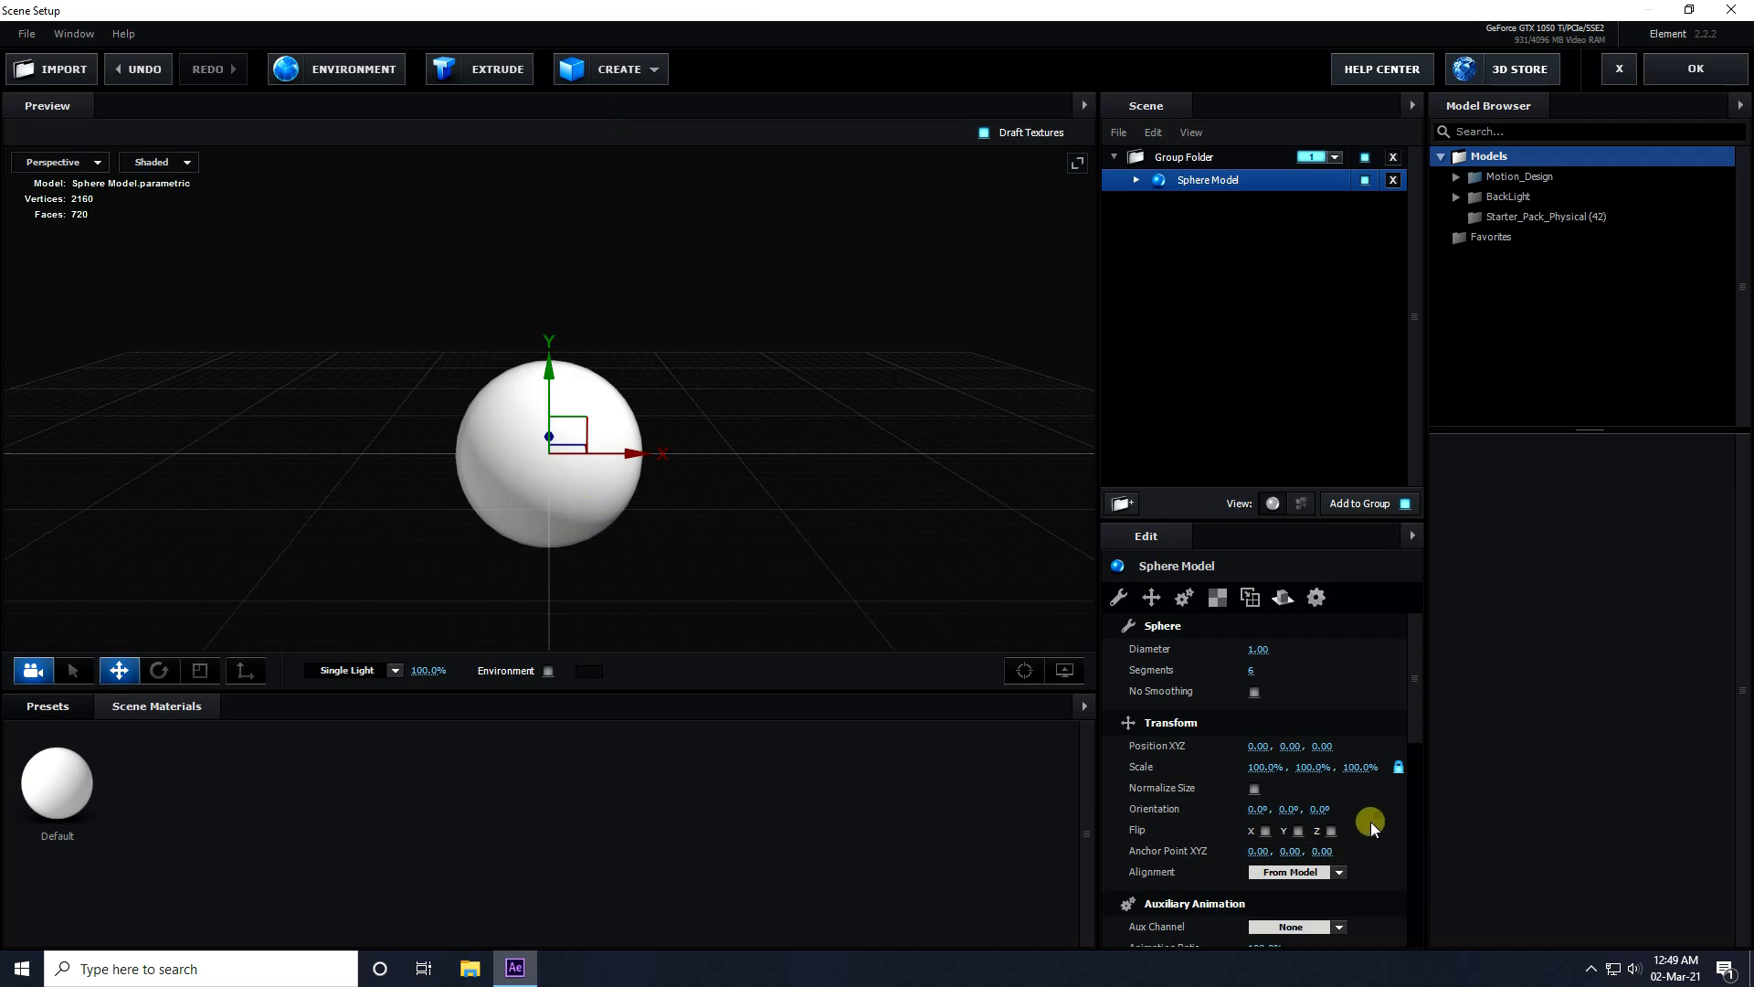
left_click(1254, 767)
type("30")
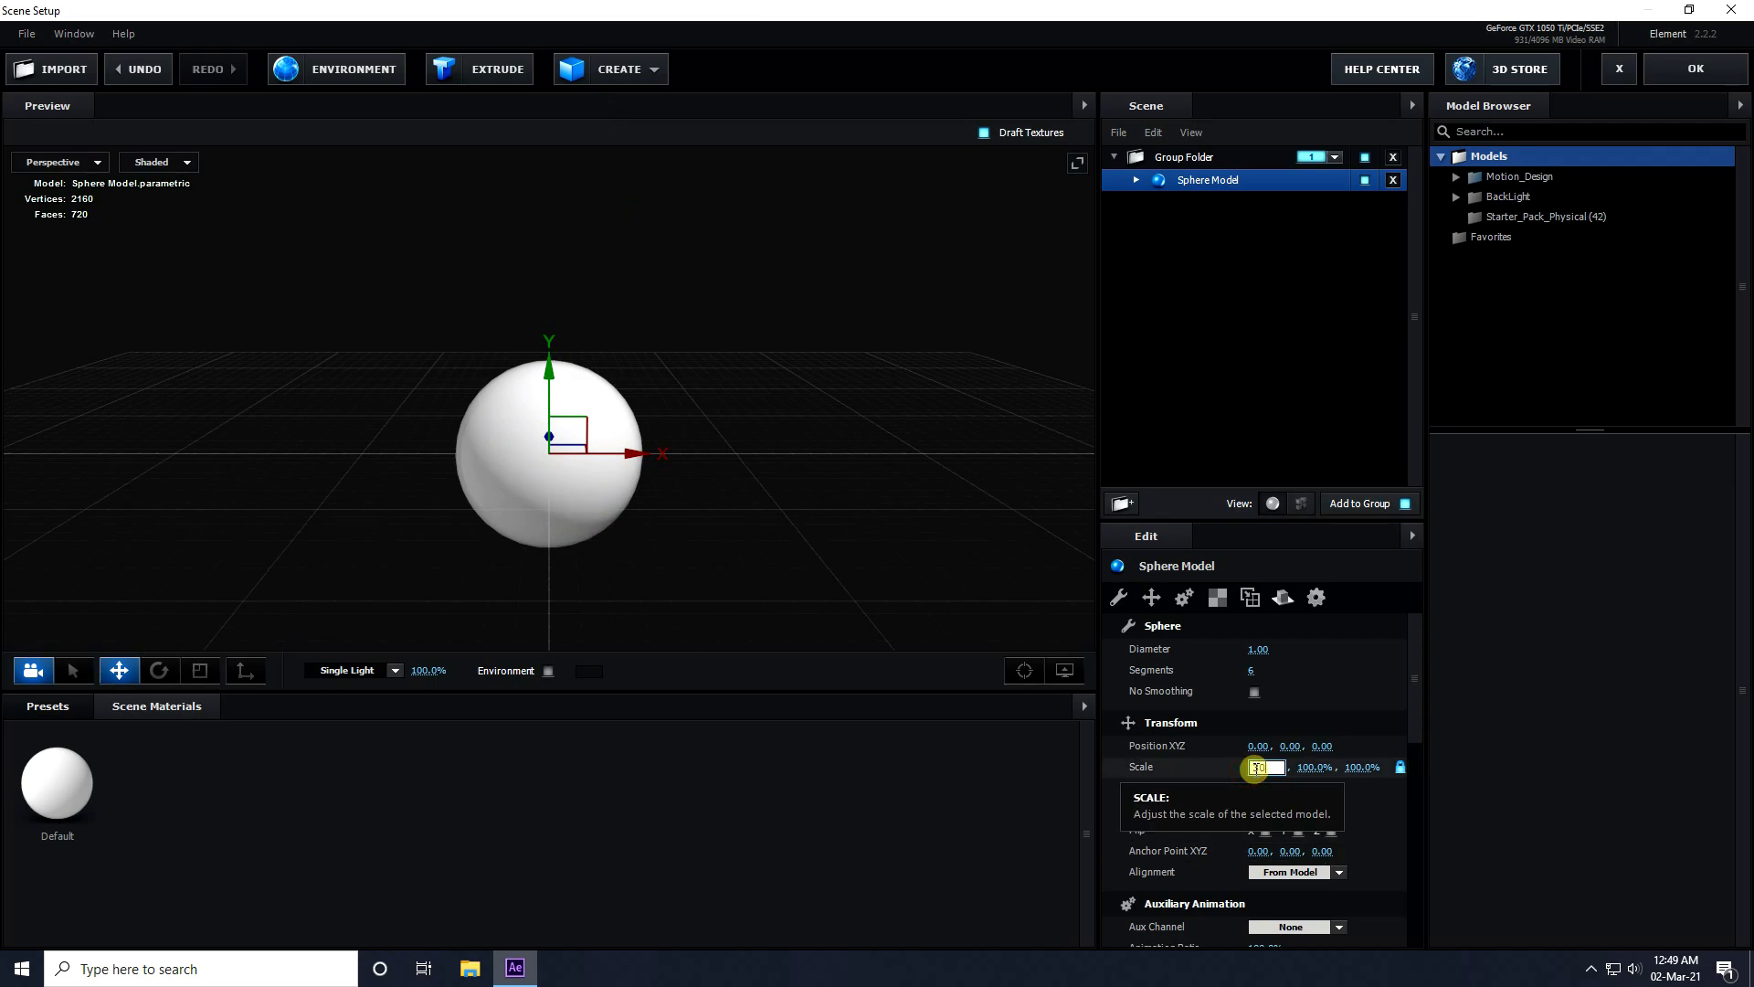
key("Return")
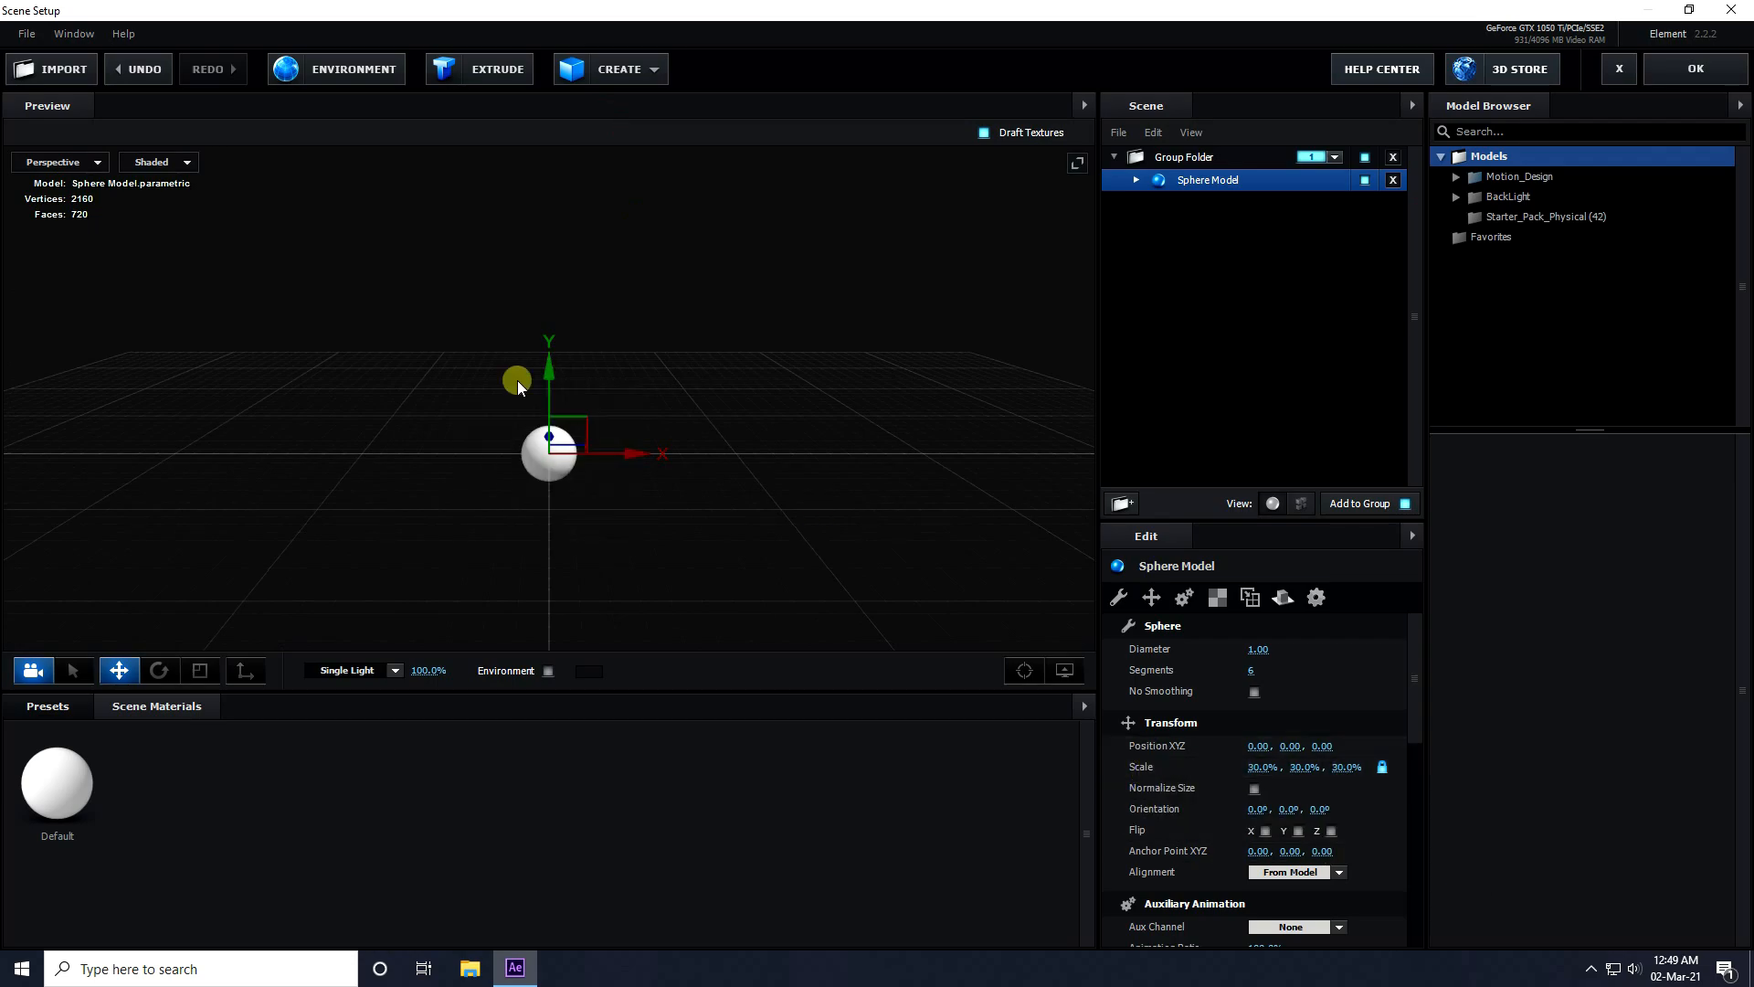
Duplicate the sphere twice, offsetting each copy upward along Y so the top one sits at about 0.19
scroll(559, 460, "up", 2)
left_click_drag(557, 518, 556, 500)
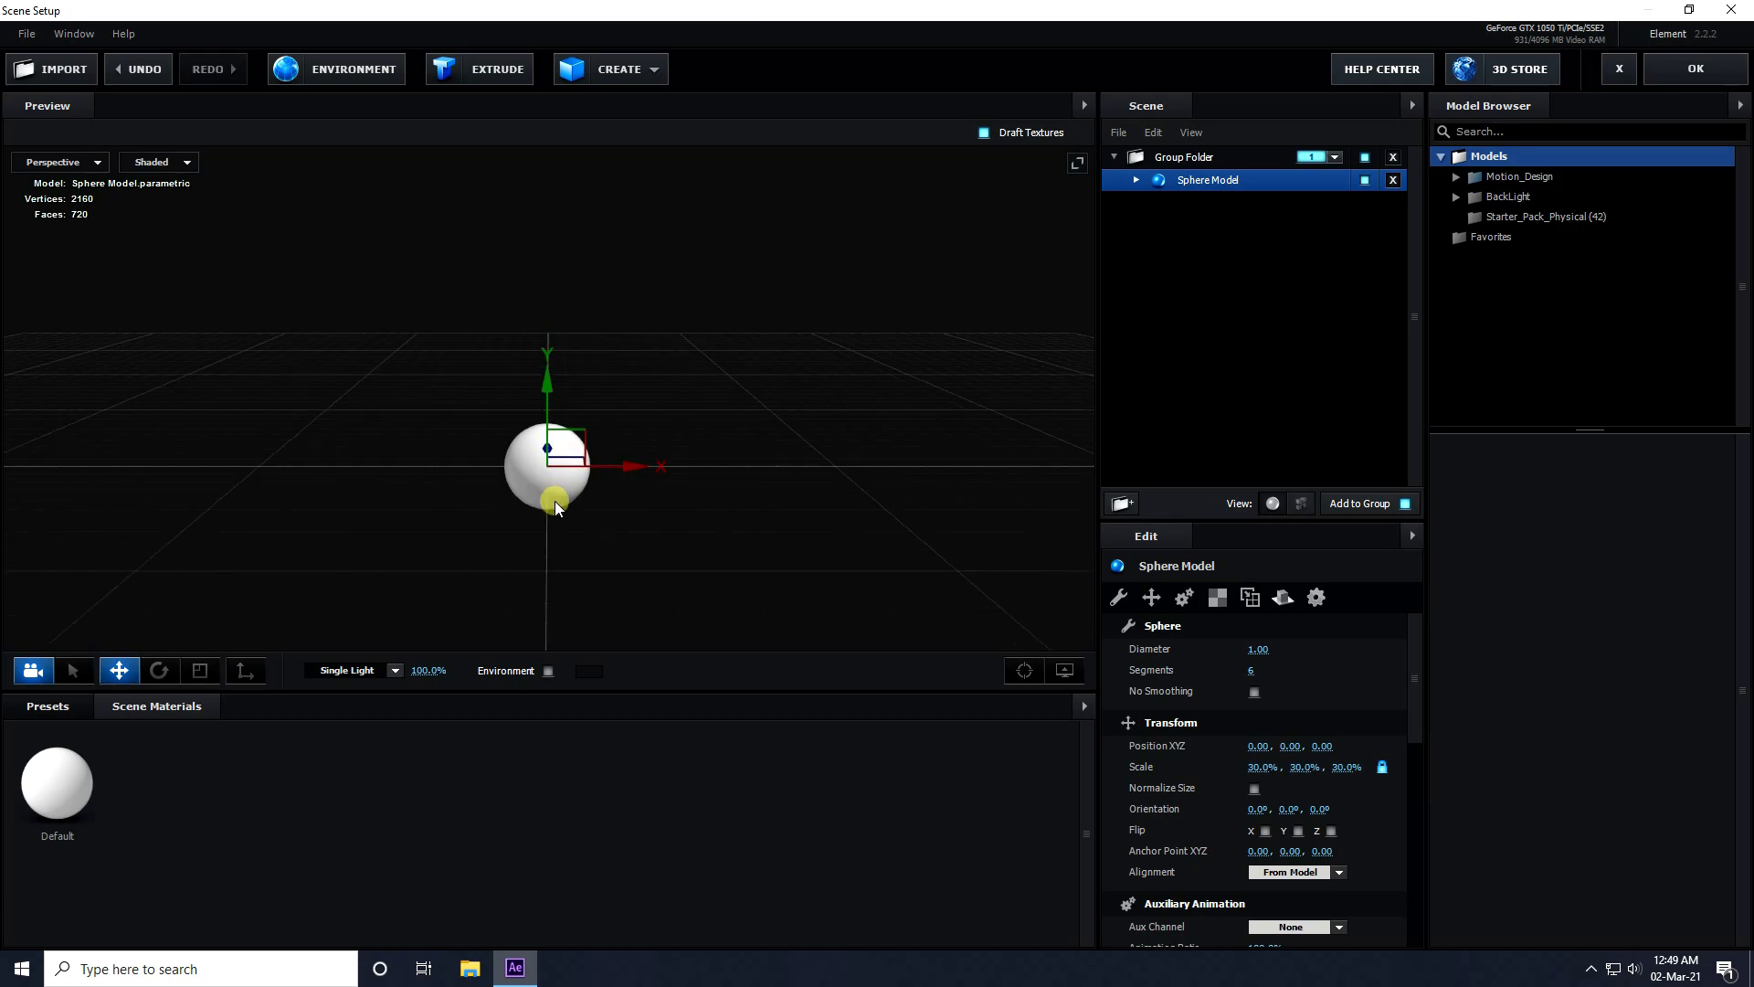
key("ctrl+d")
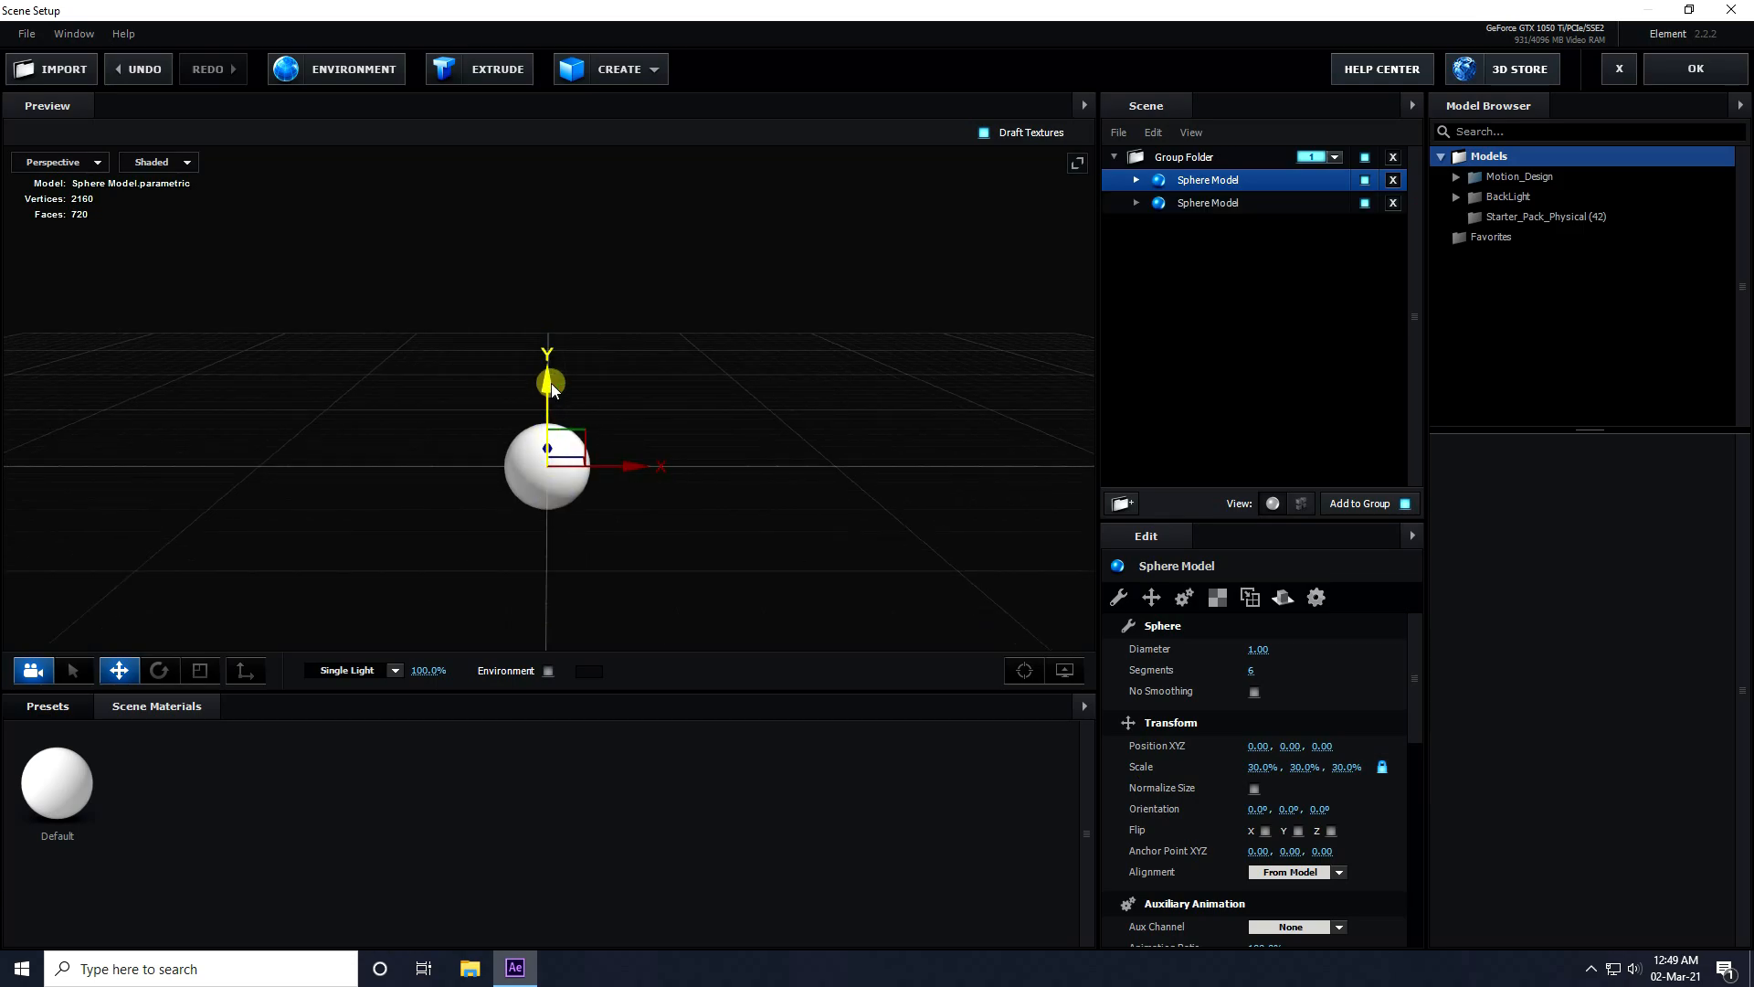
left_click_drag(550, 382, 560, 337)
key("ctrl+d")
left_click_drag(665, 464, 627, 524)
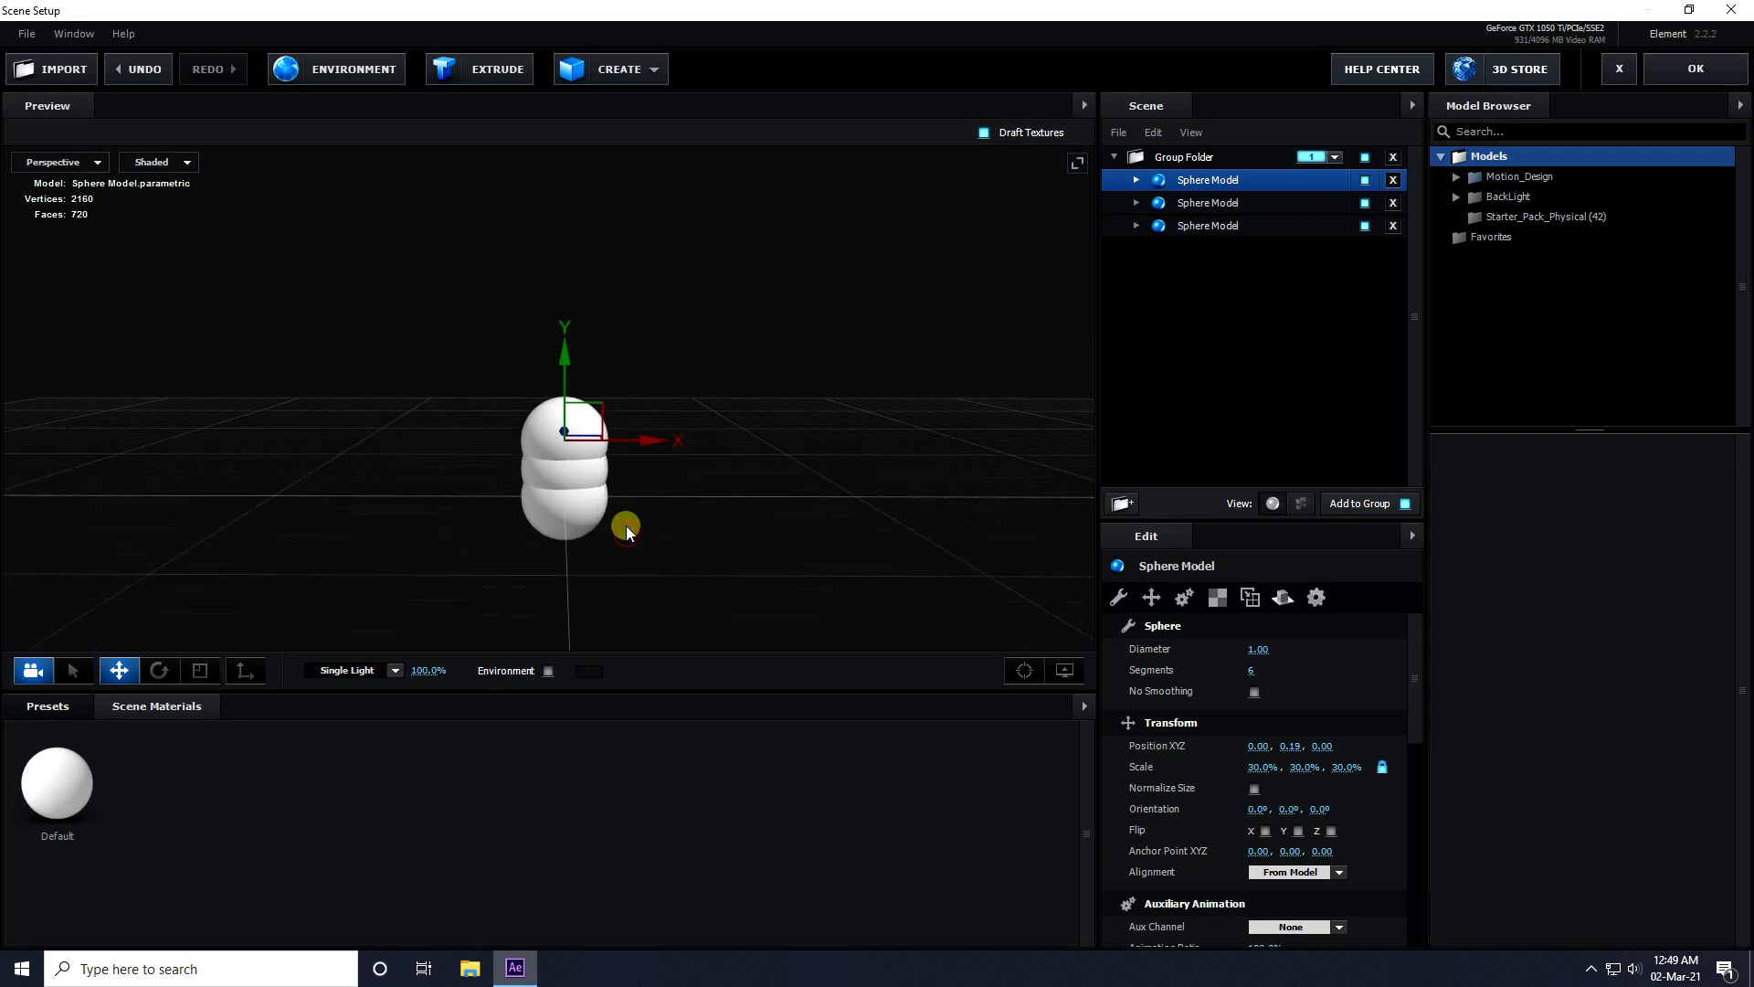
Keep duplicating the sphere upward at even Y spacing to form a ten-sphere column, with the top sphere at about 0.89
key("ctrl+d")
left_click_drag(561, 347, 592, 181)
key("ctrl+d")
key("ctrl+d")
key("ctrl+d")
key("ctrl+d")
key("ctrl+d")
left_click_drag(662, 427, 701, 501)
key("ctrl+d")
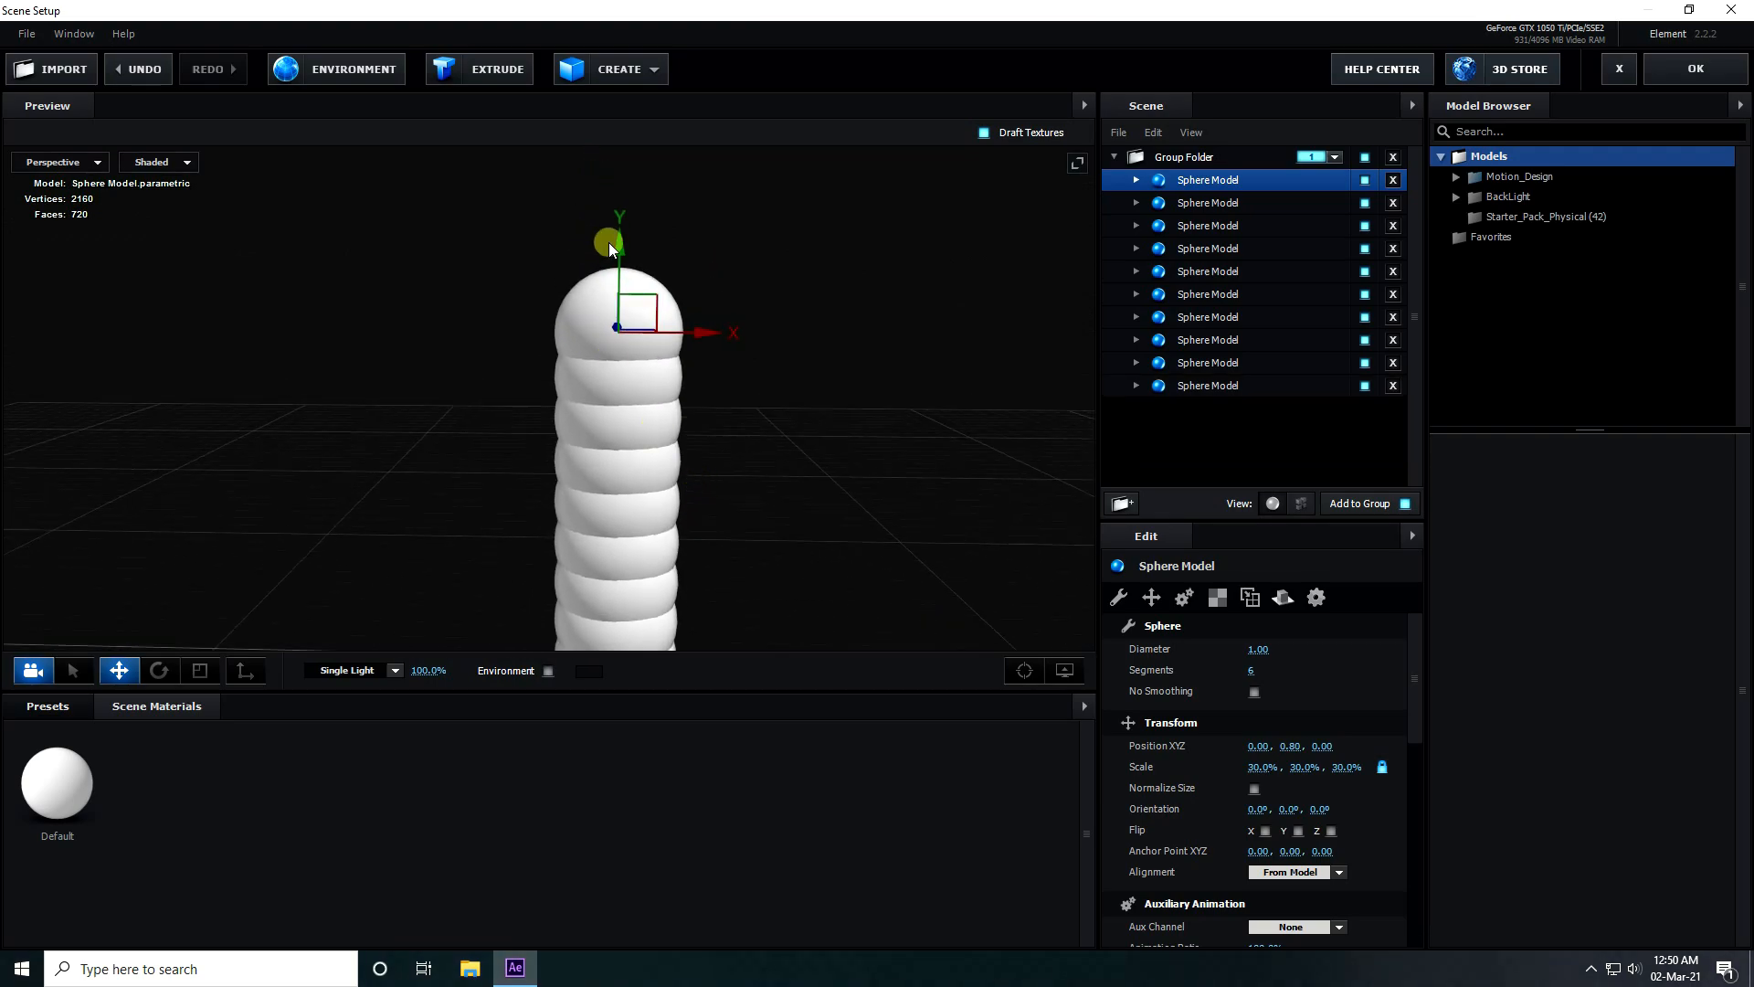
left_click_drag(609, 243, 617, 199)
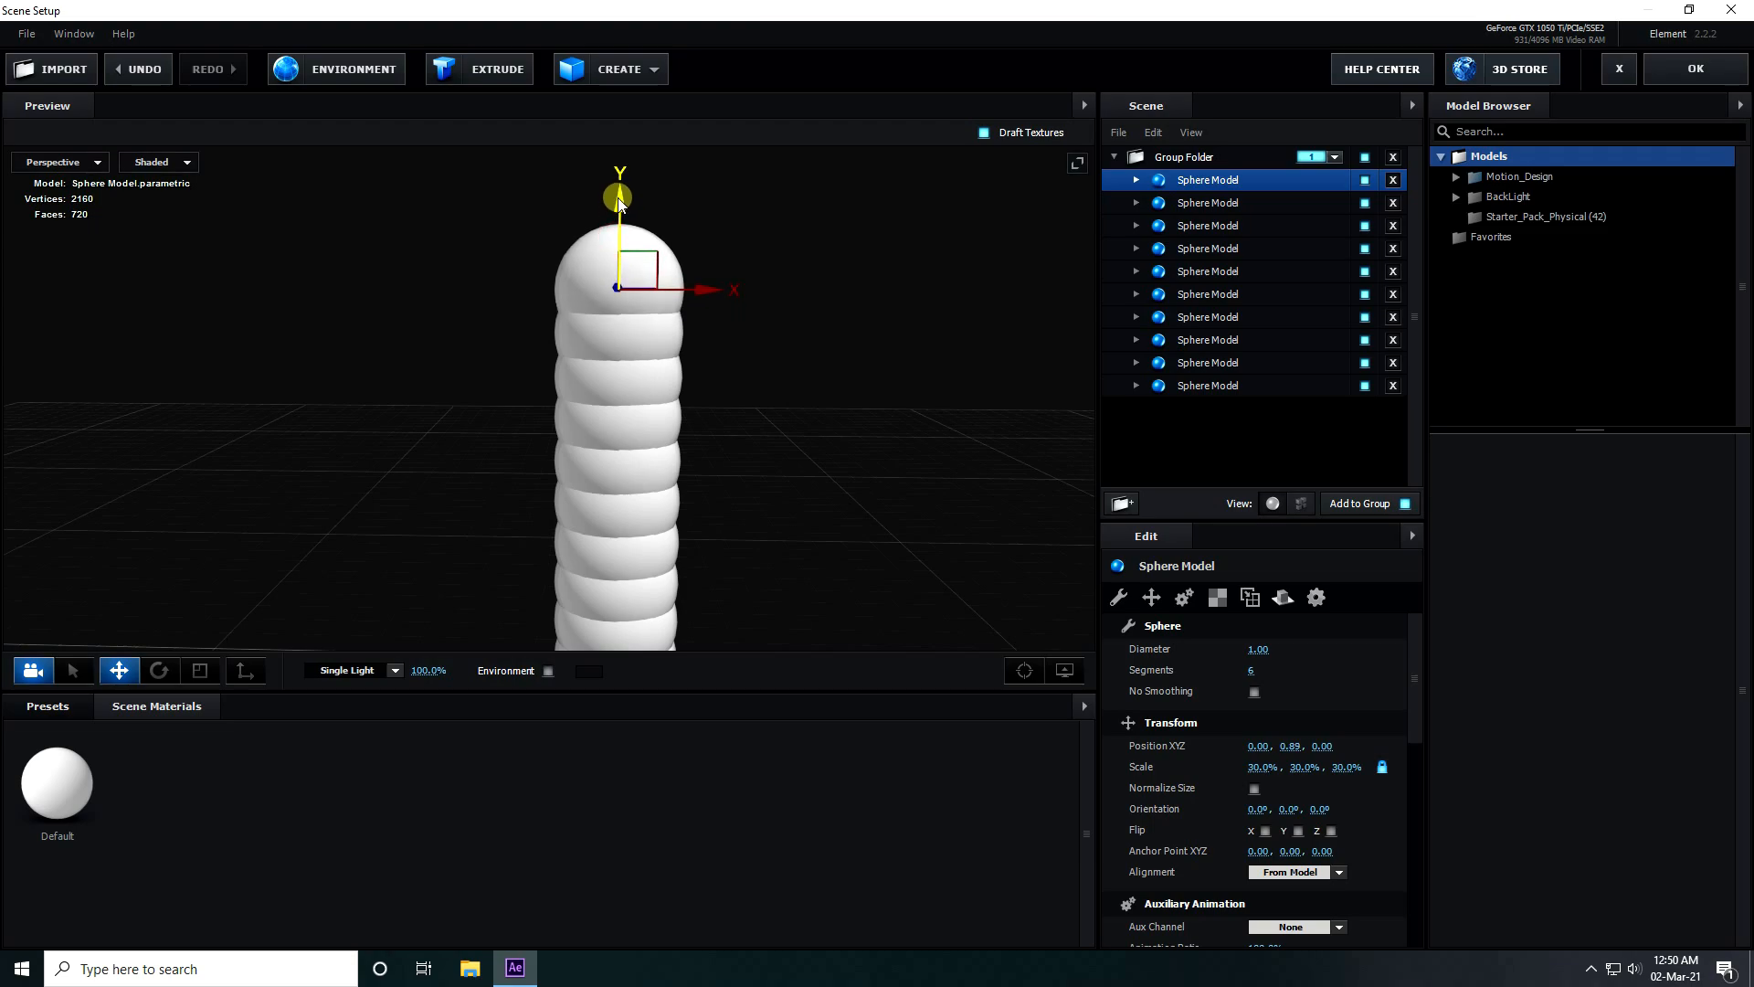
Apply the Black_Outline preset from the Physical materials to all ten sphere models
scroll(741, 351, "down", 3)
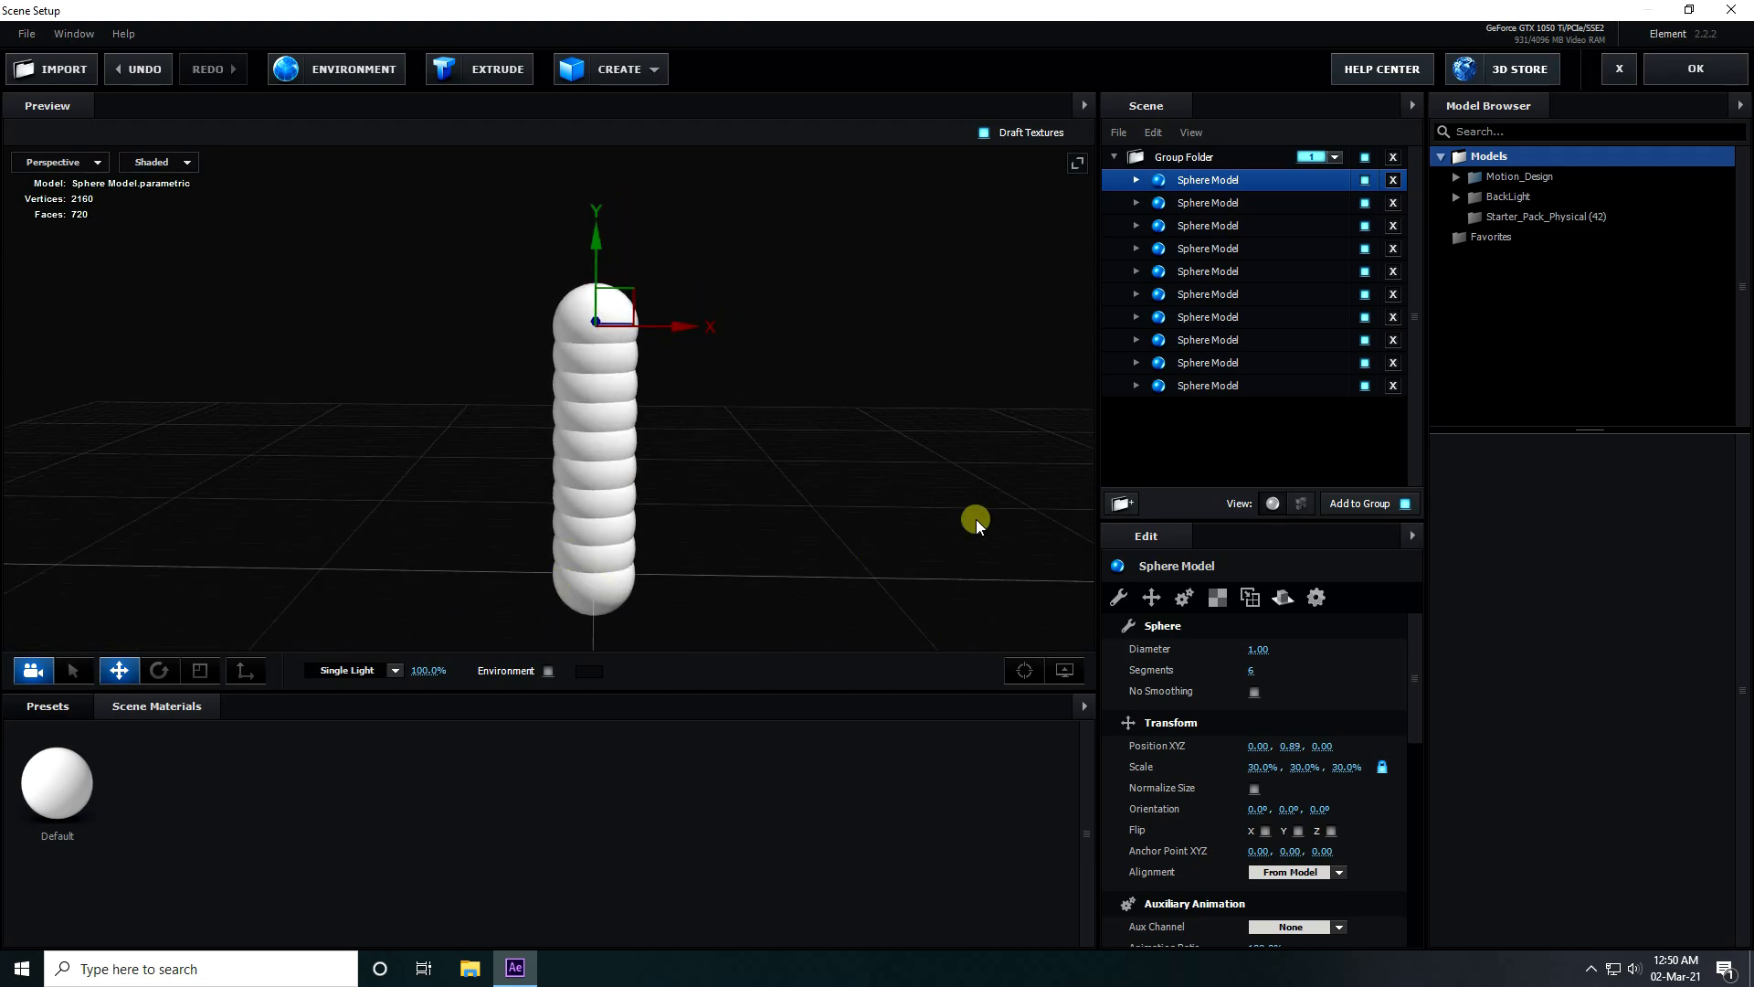
left_click_drag(1188, 388, 1187, 179)
left_click(14, 711)
left_click(78, 811)
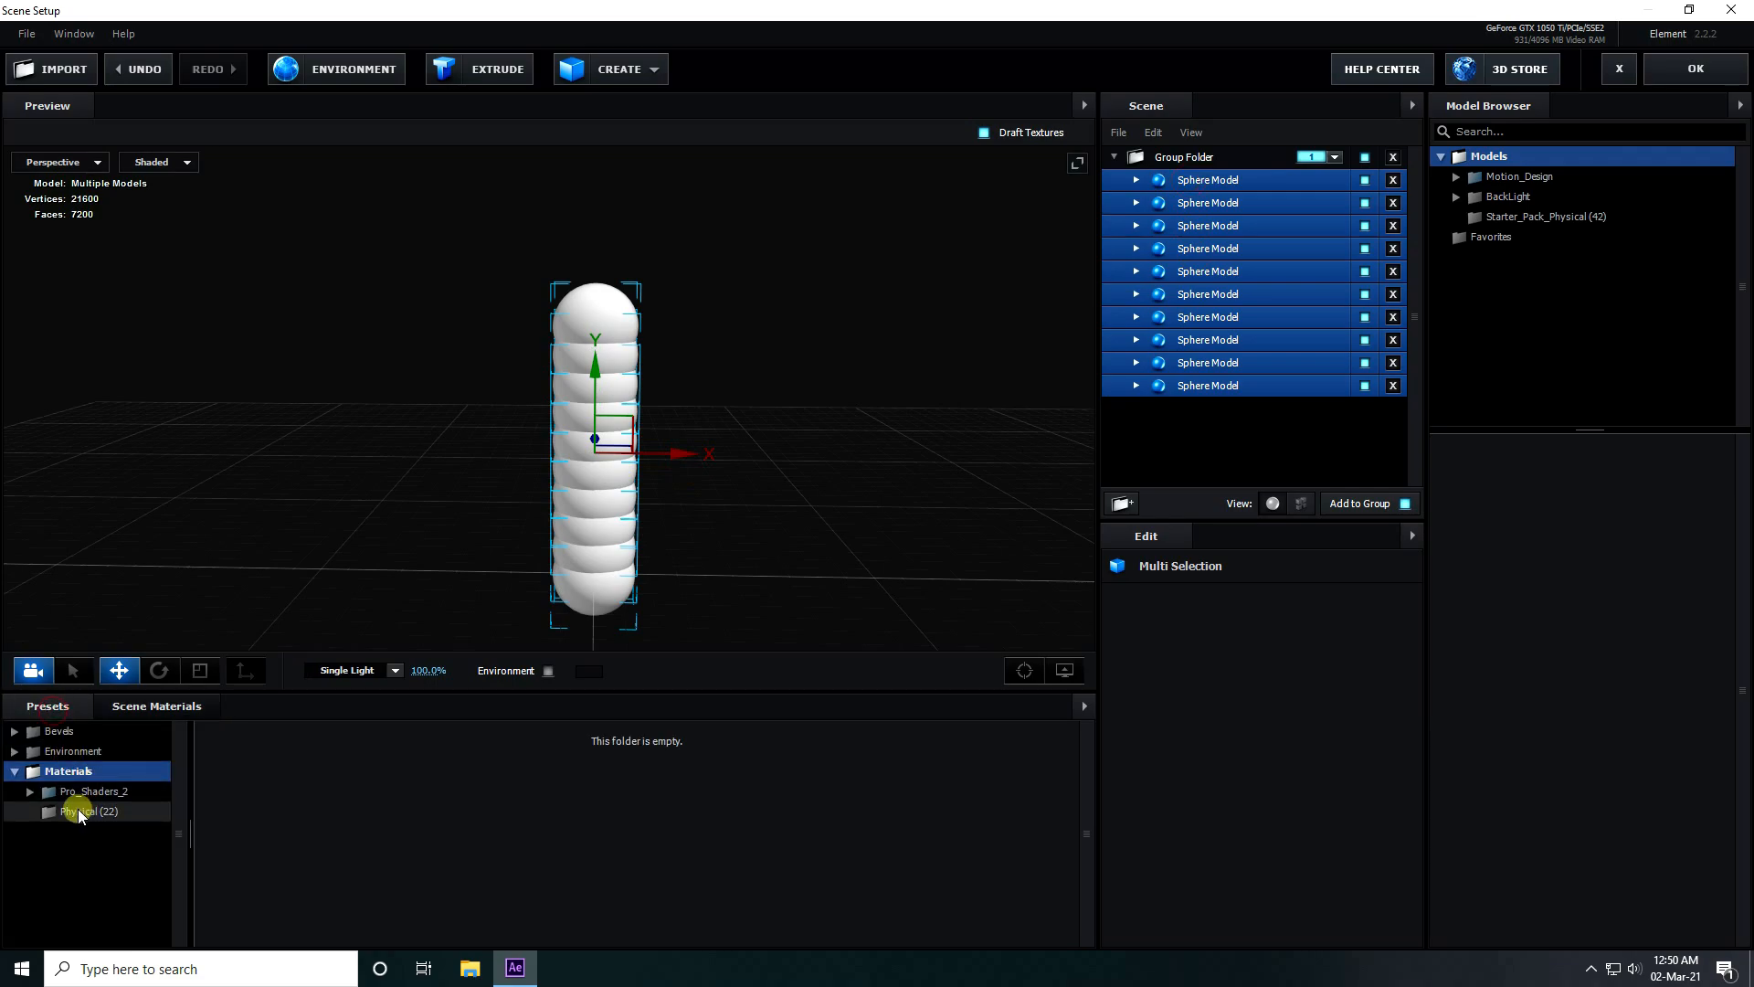
right_click(347, 793)
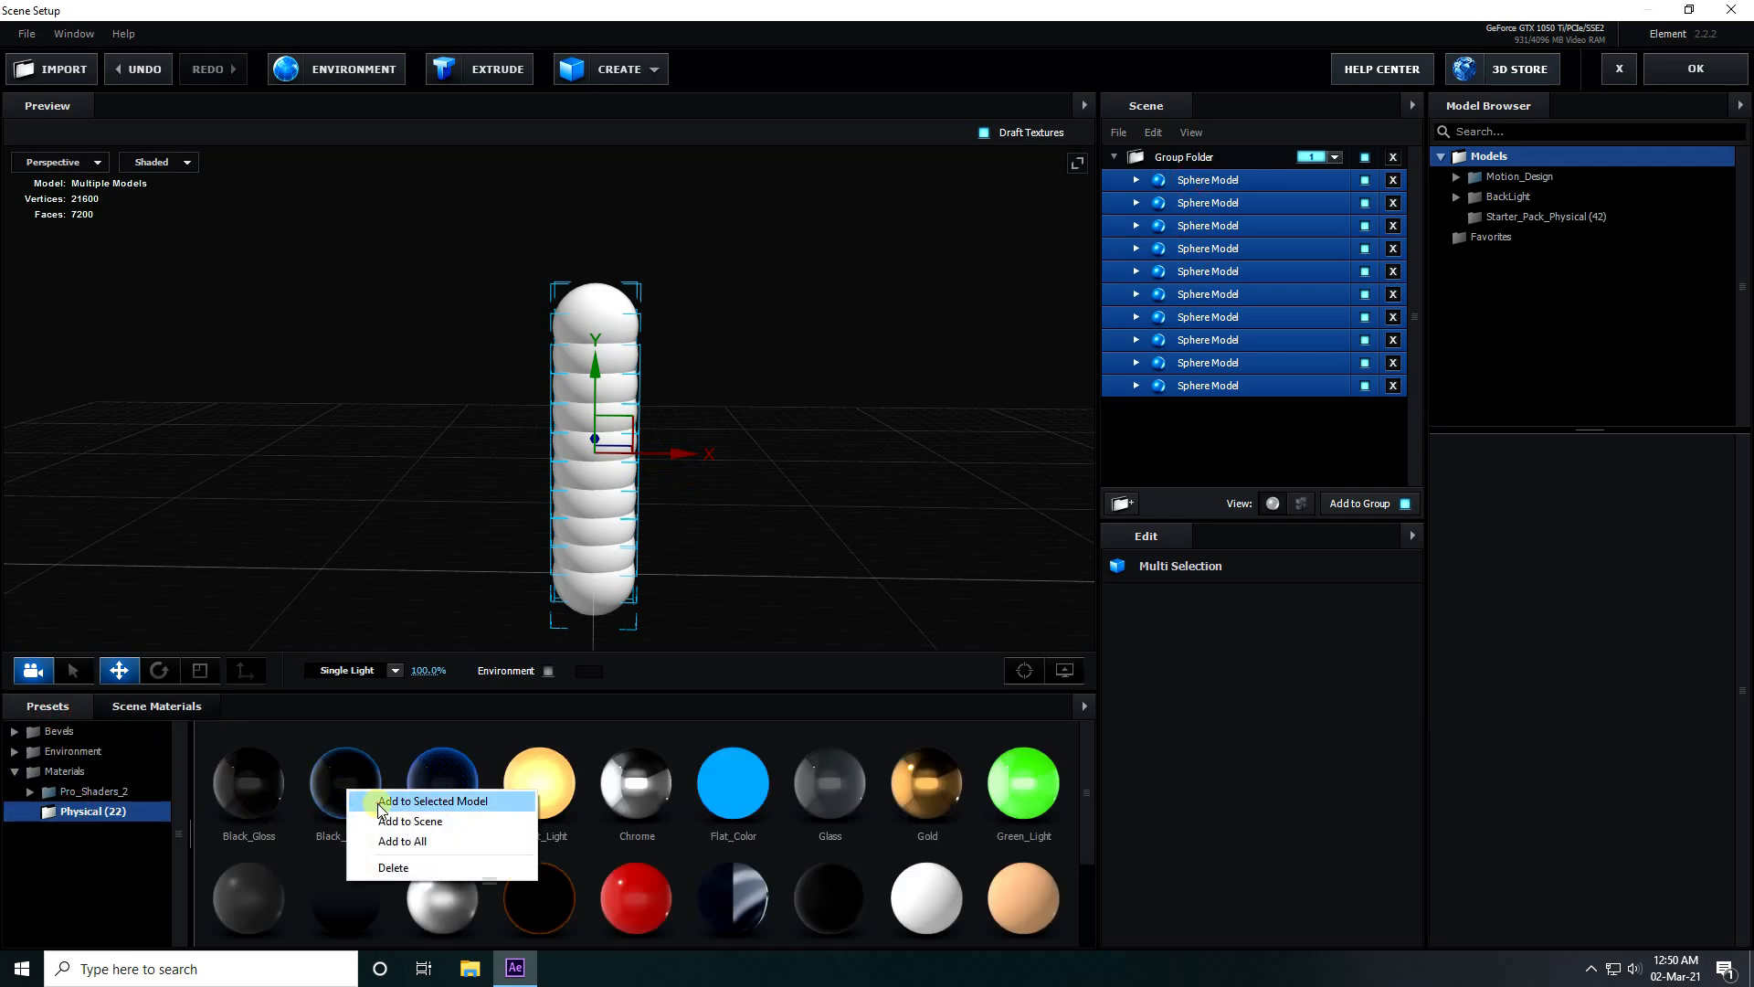
left_click(380, 802)
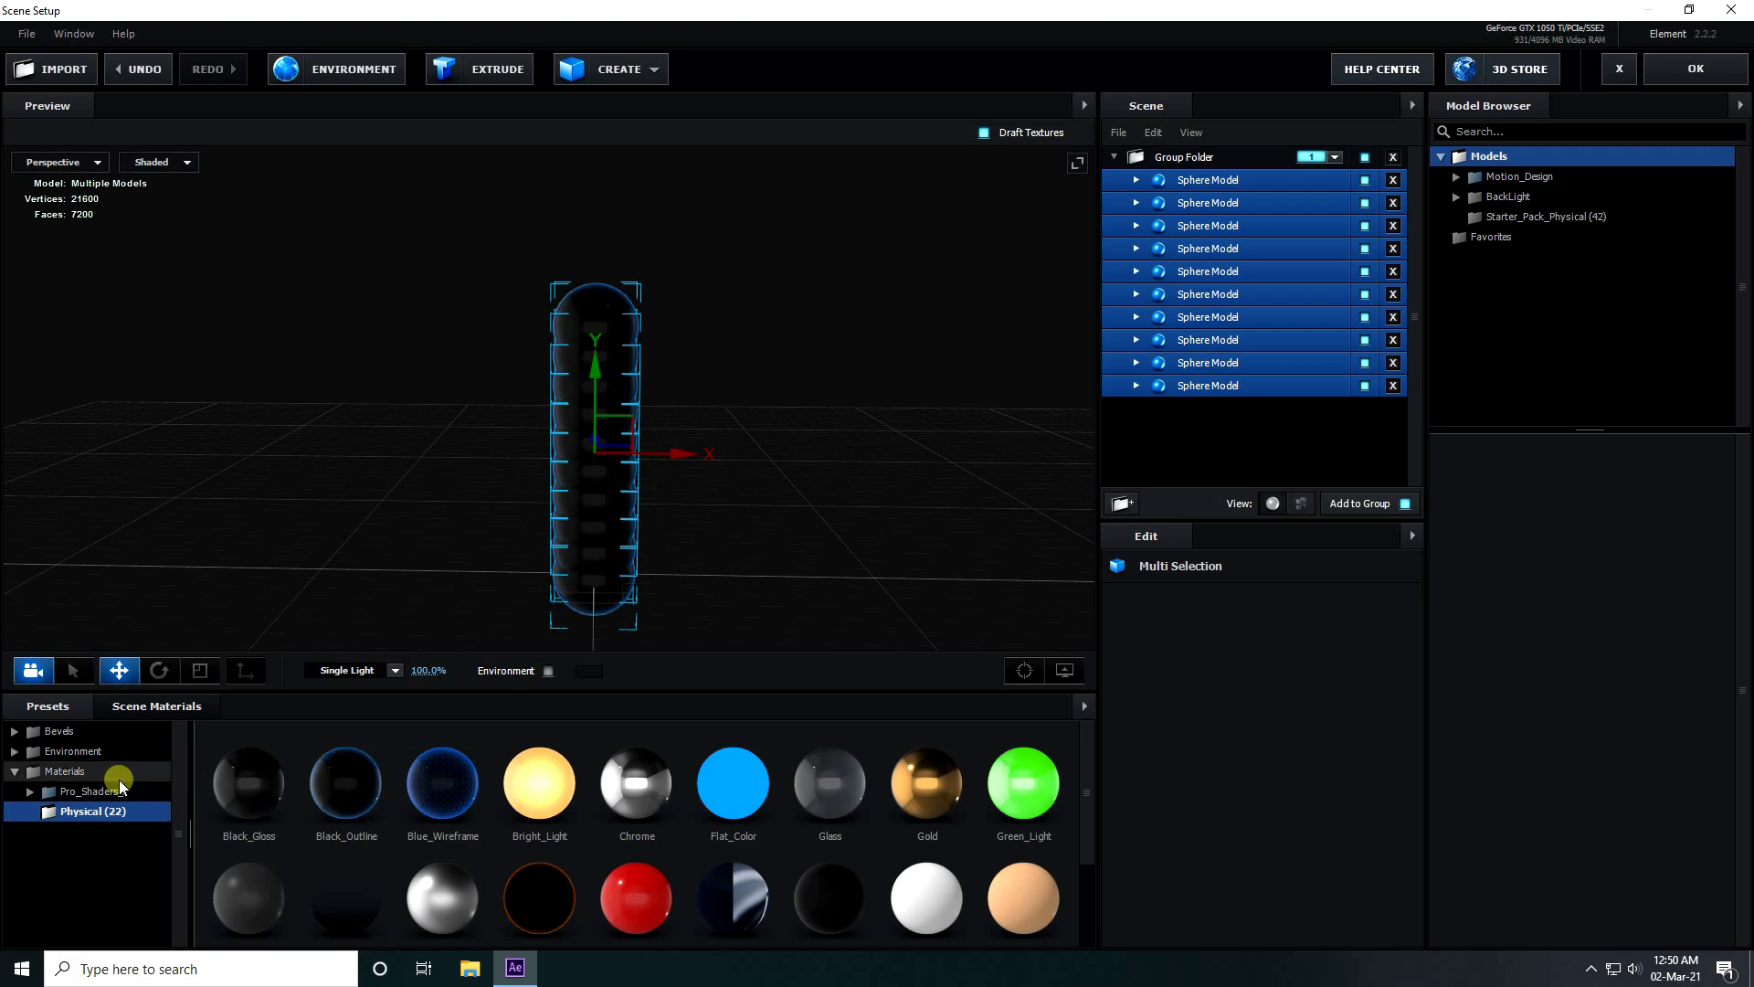
Apply the Chrome material preset to the topmost sphere of the column only
left_click(1240, 415)
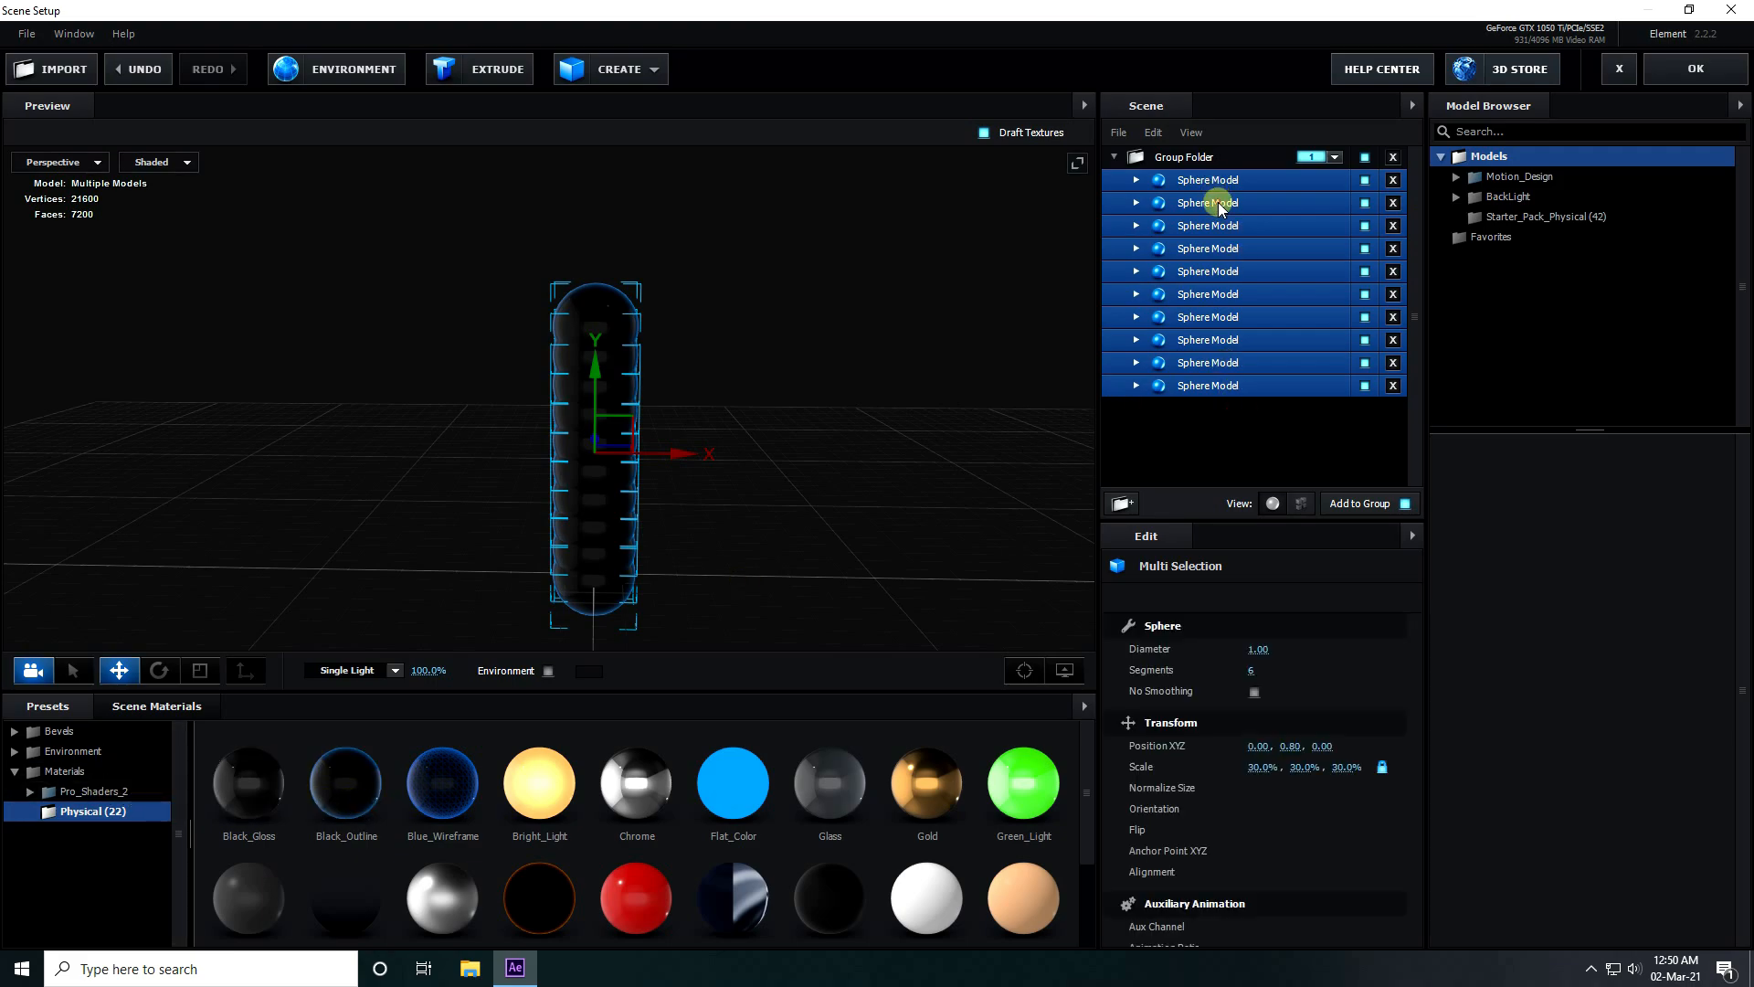
left_click(1207, 182)
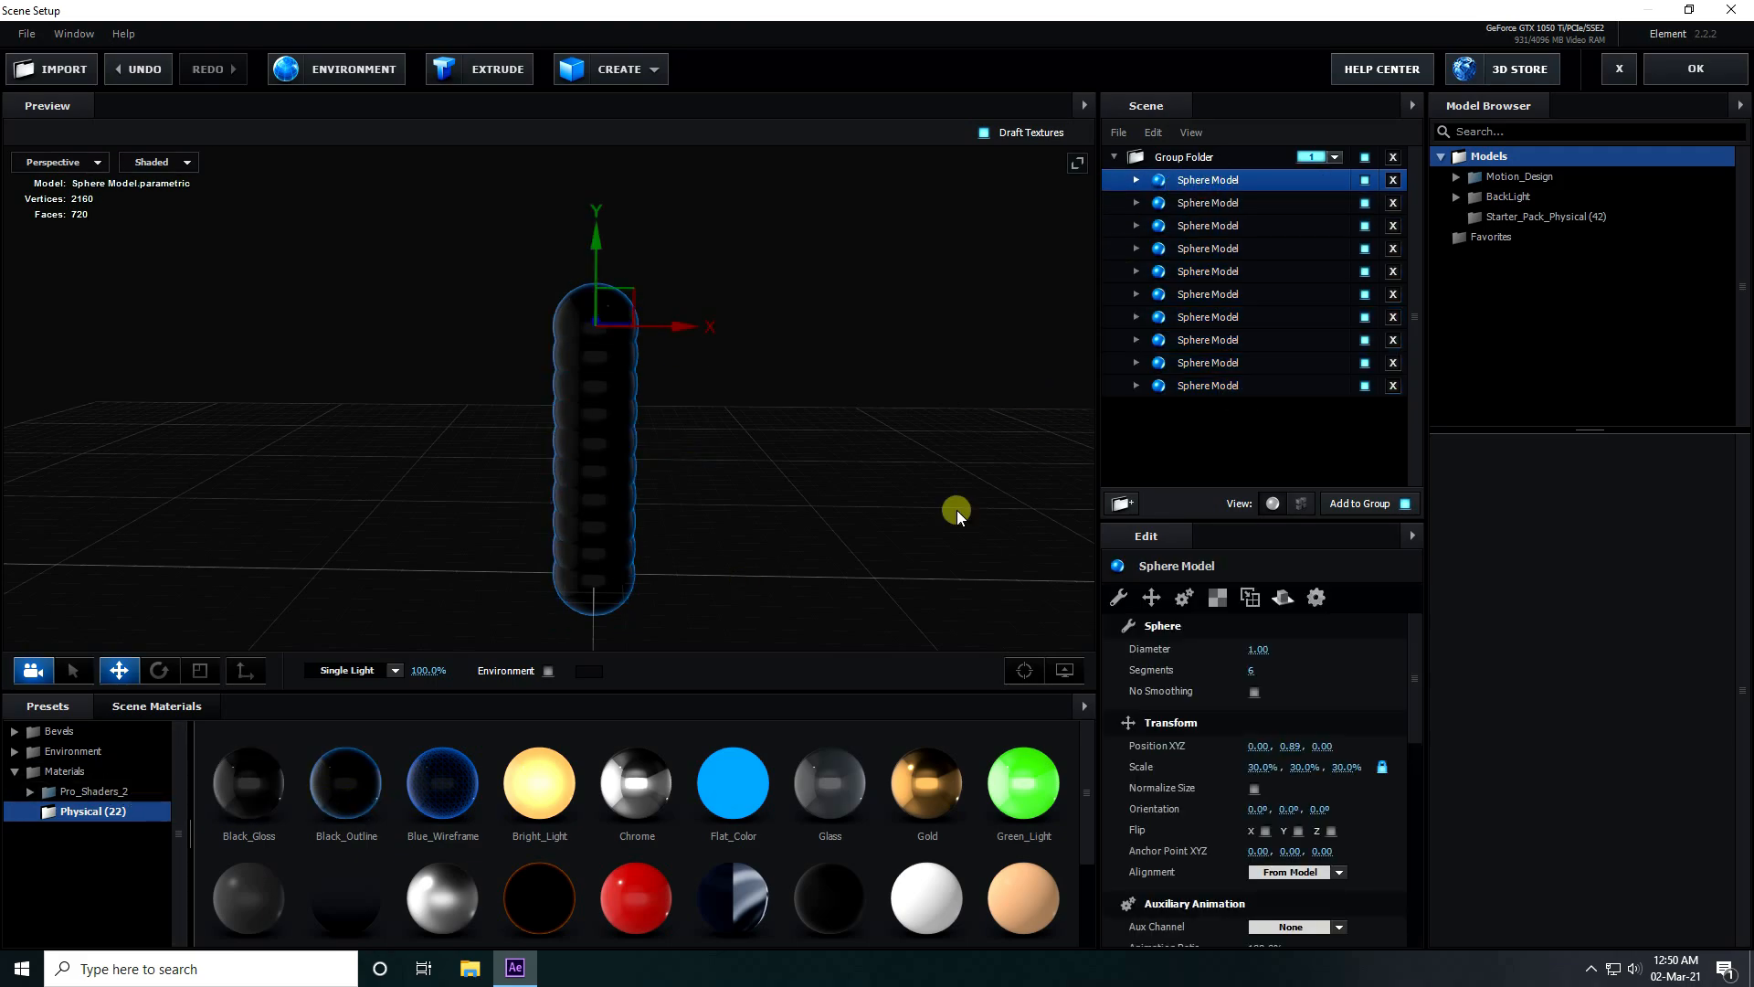
right_click(621, 793)
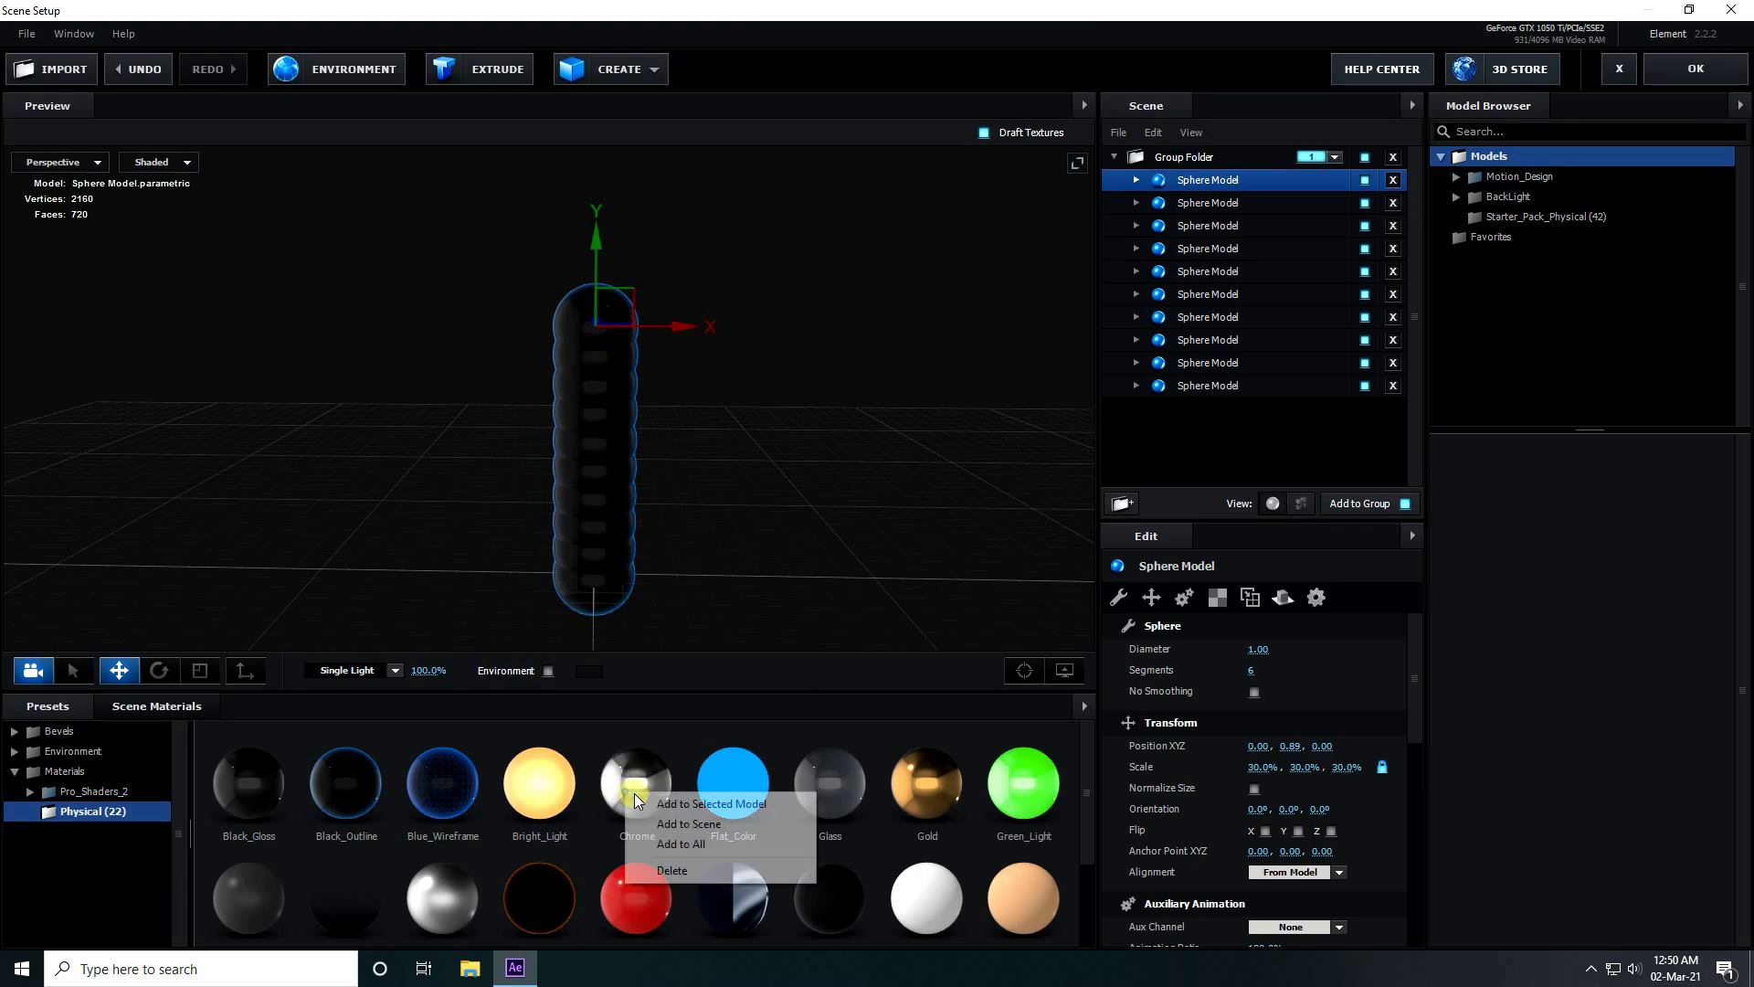
left_click(683, 806)
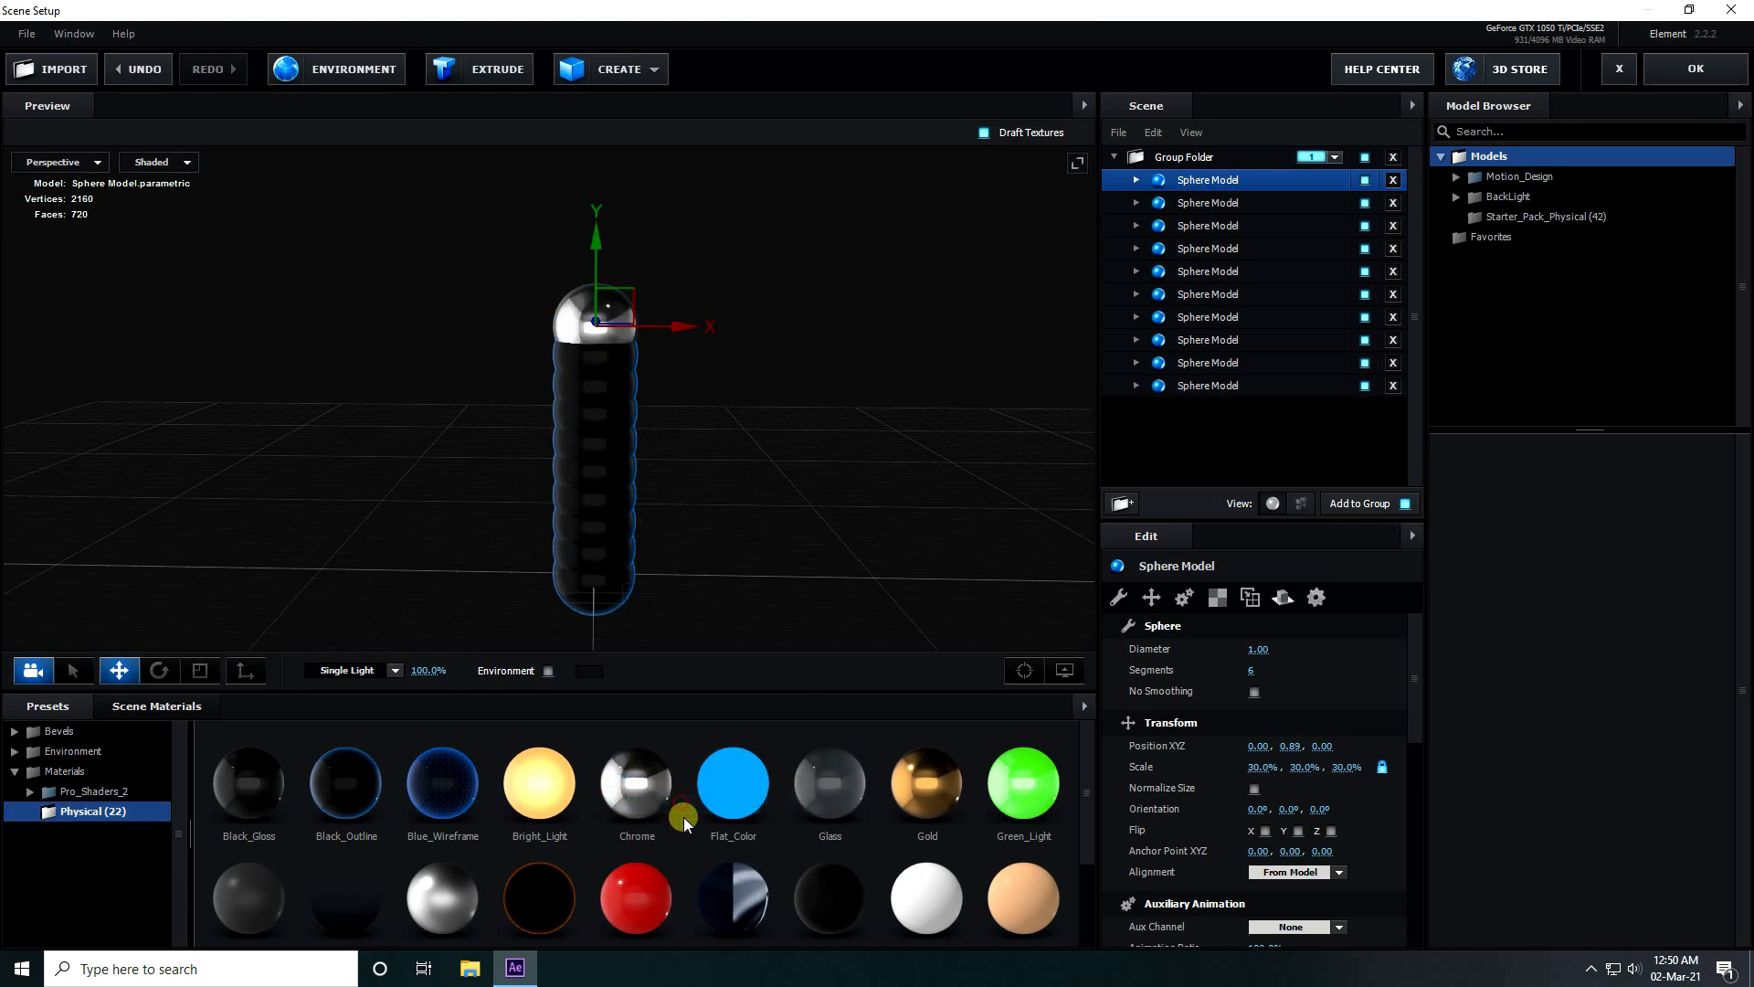
Apply the Bright_Light material preset to the second sphere from the top
left_click(1204, 207)
key("ctrl+z")
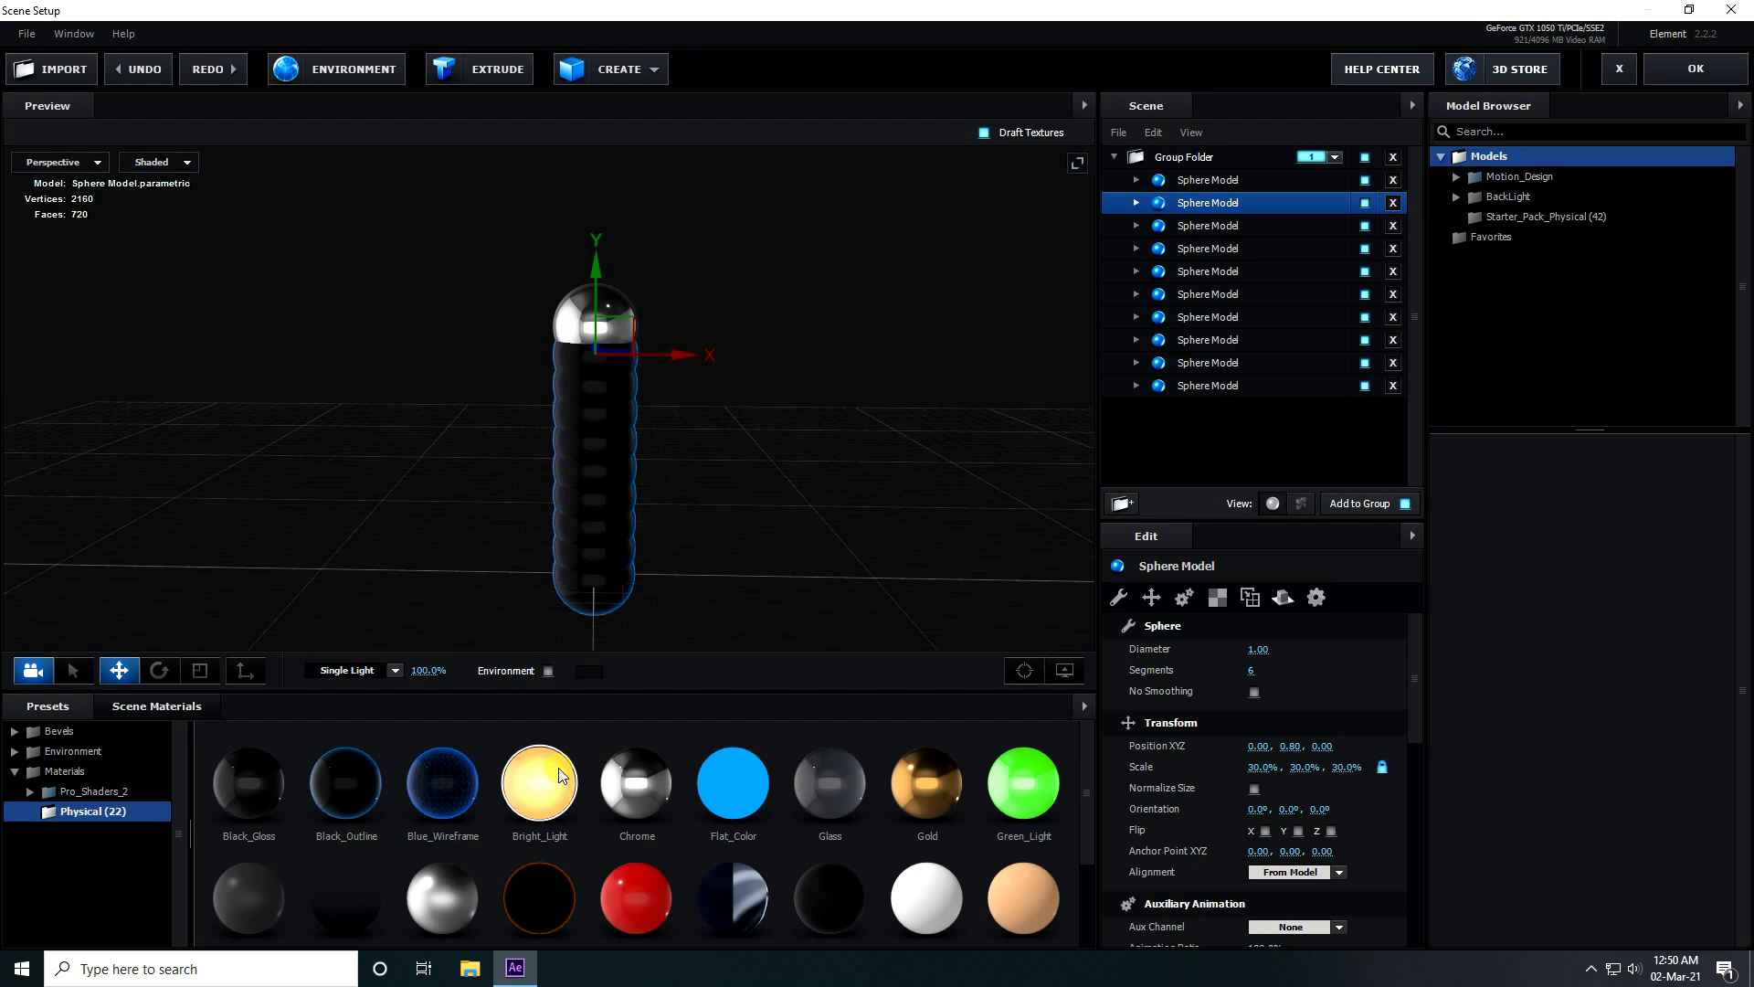
right_click(543, 793)
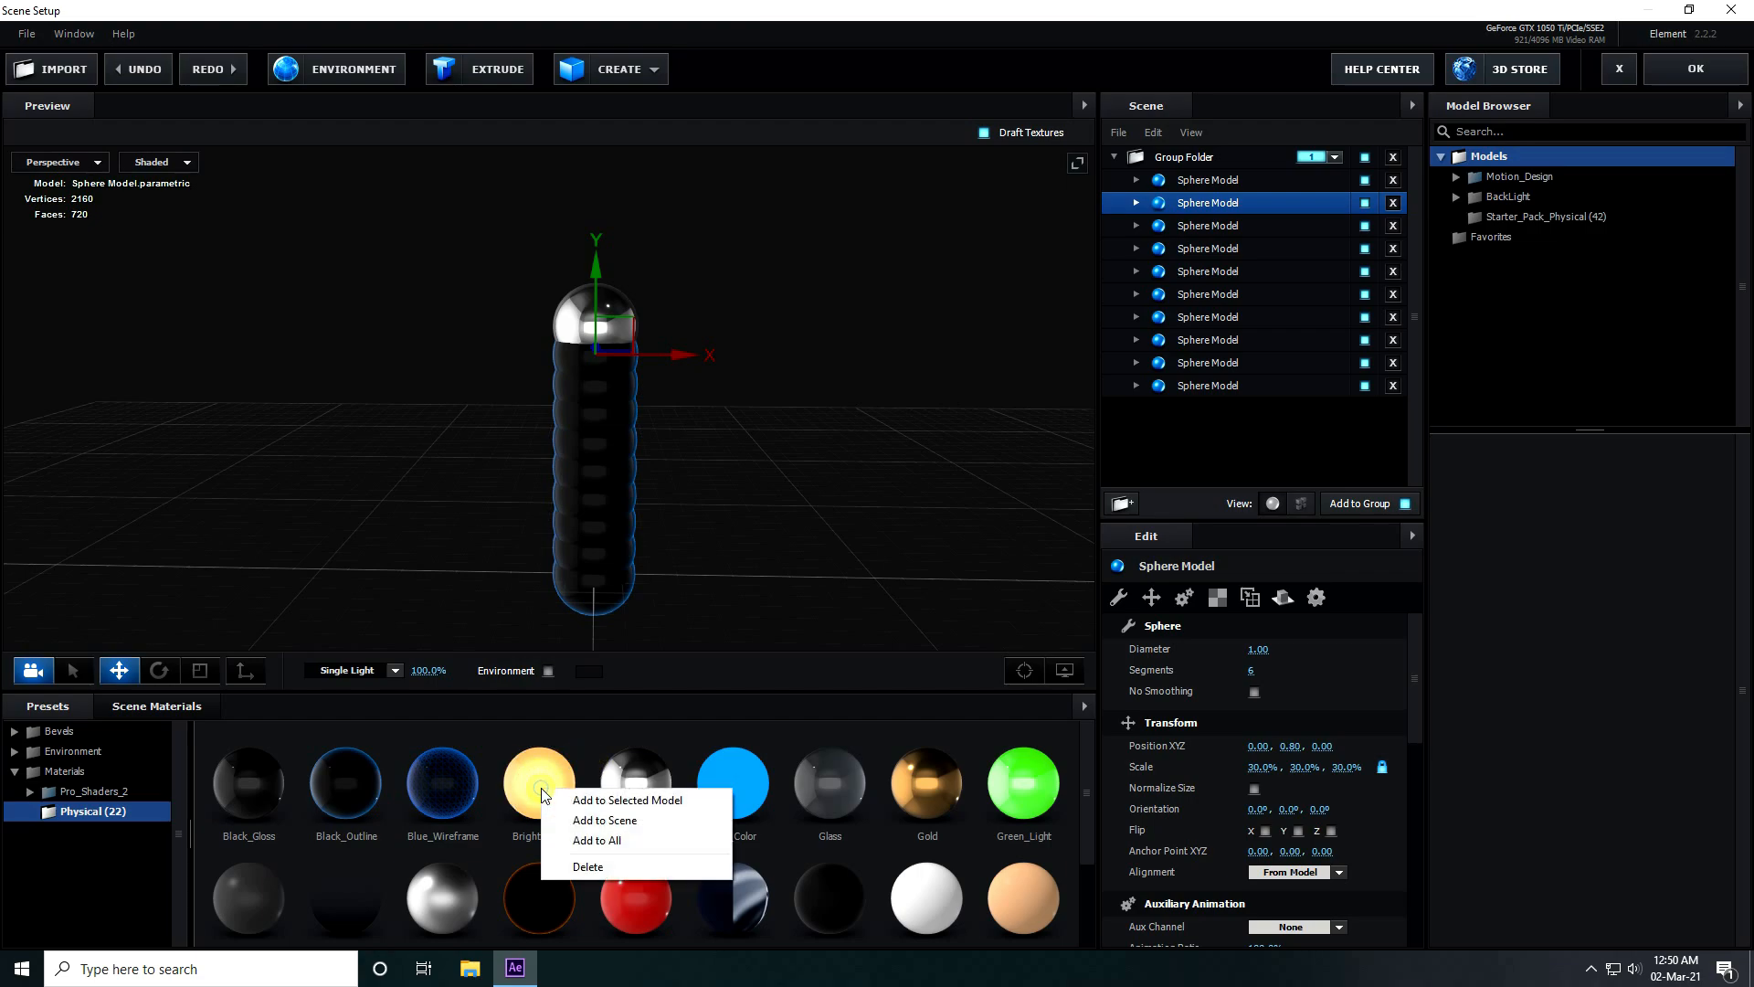
left_click(576, 801)
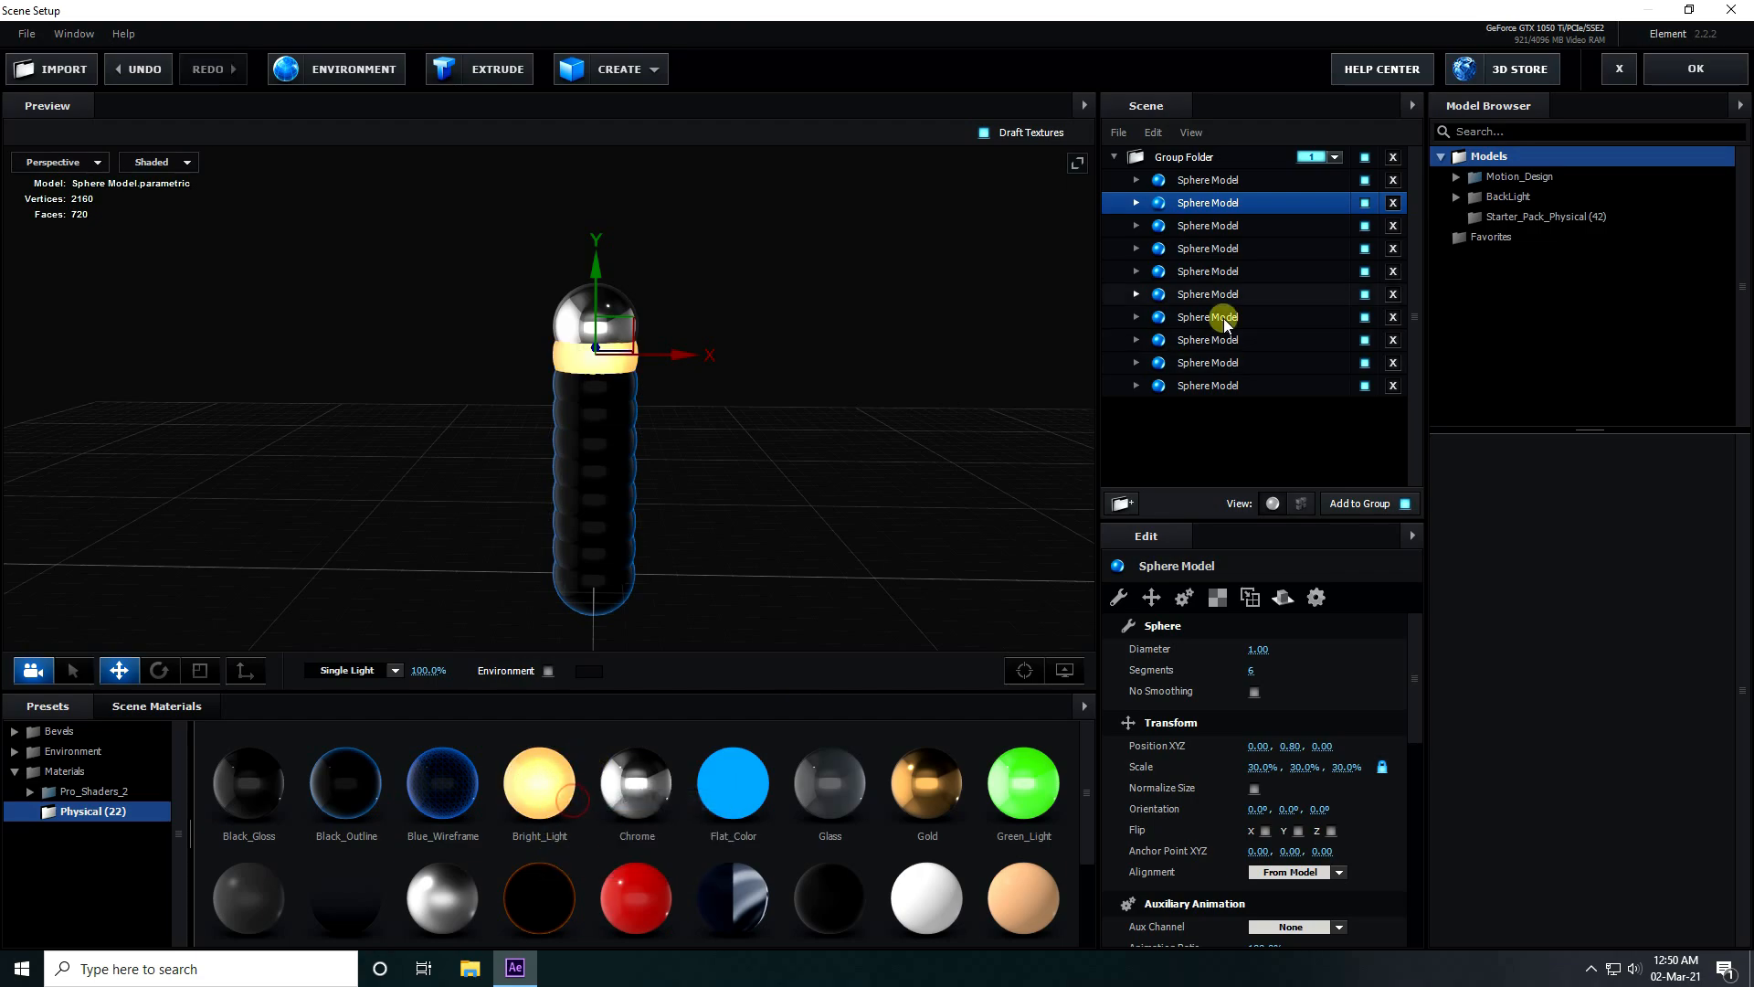
Remove the unused Default and duplicate Bright_Light scene materials, and assign the remaining Bright_Light to the fourth sphere from the top
left_click(1193, 248)
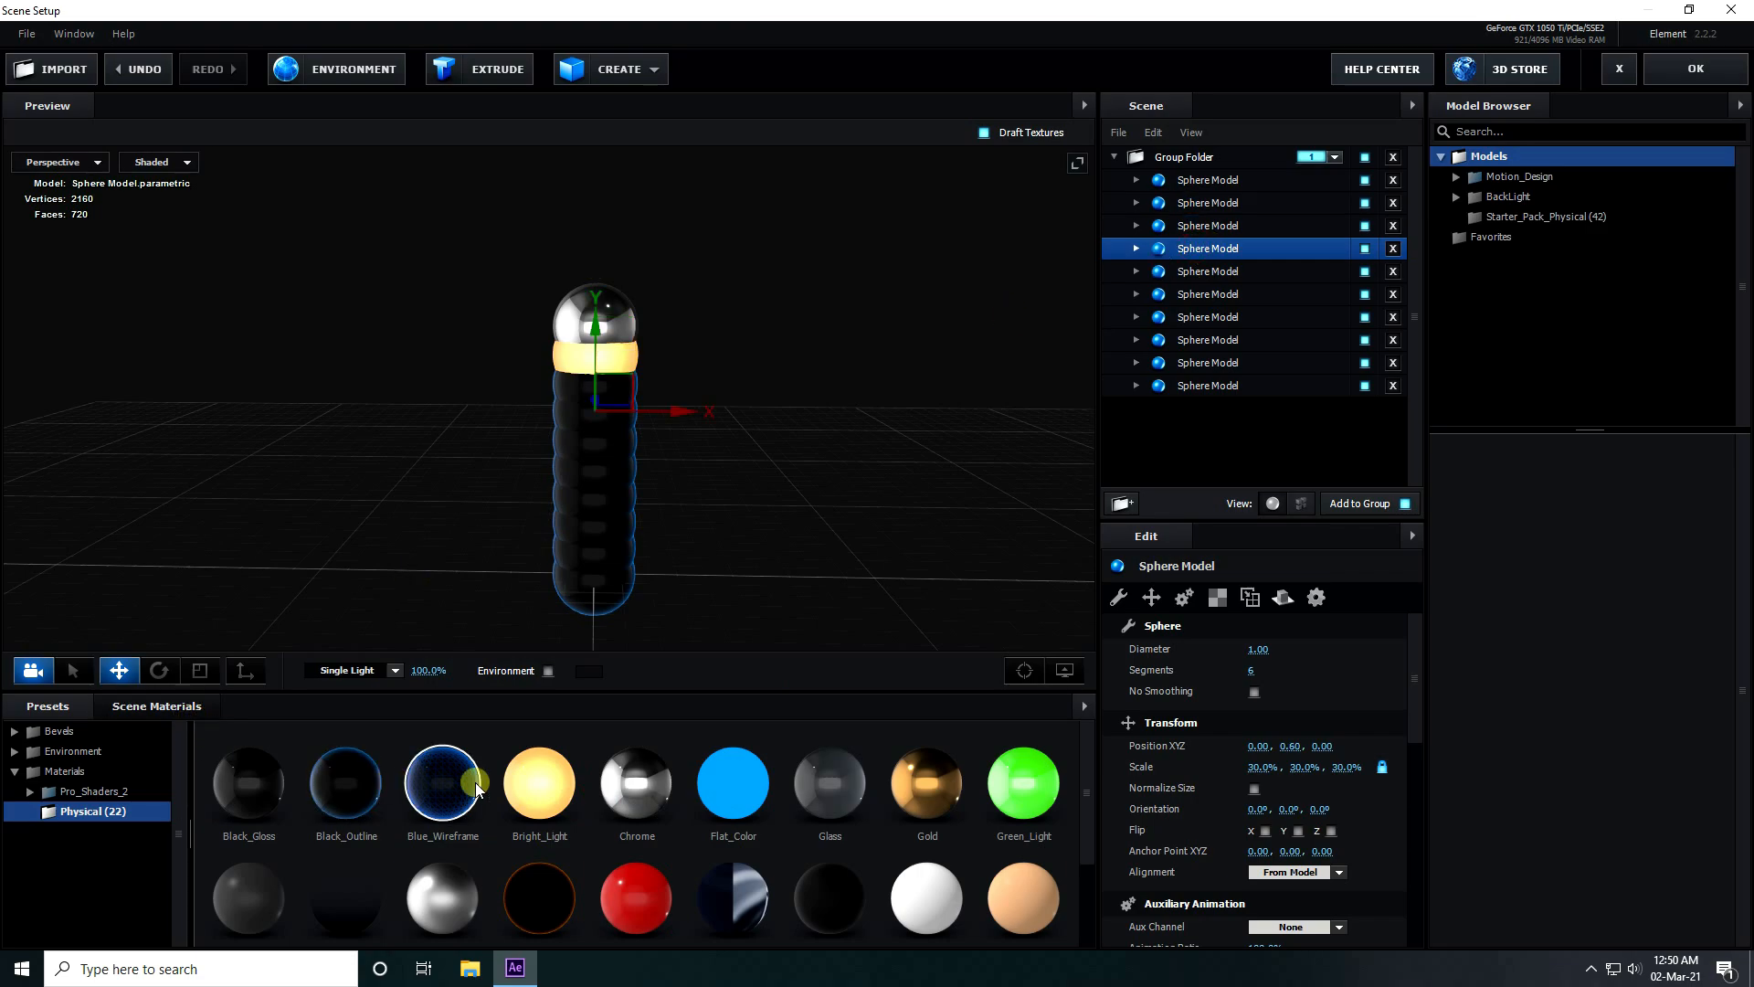
left_click(169, 708)
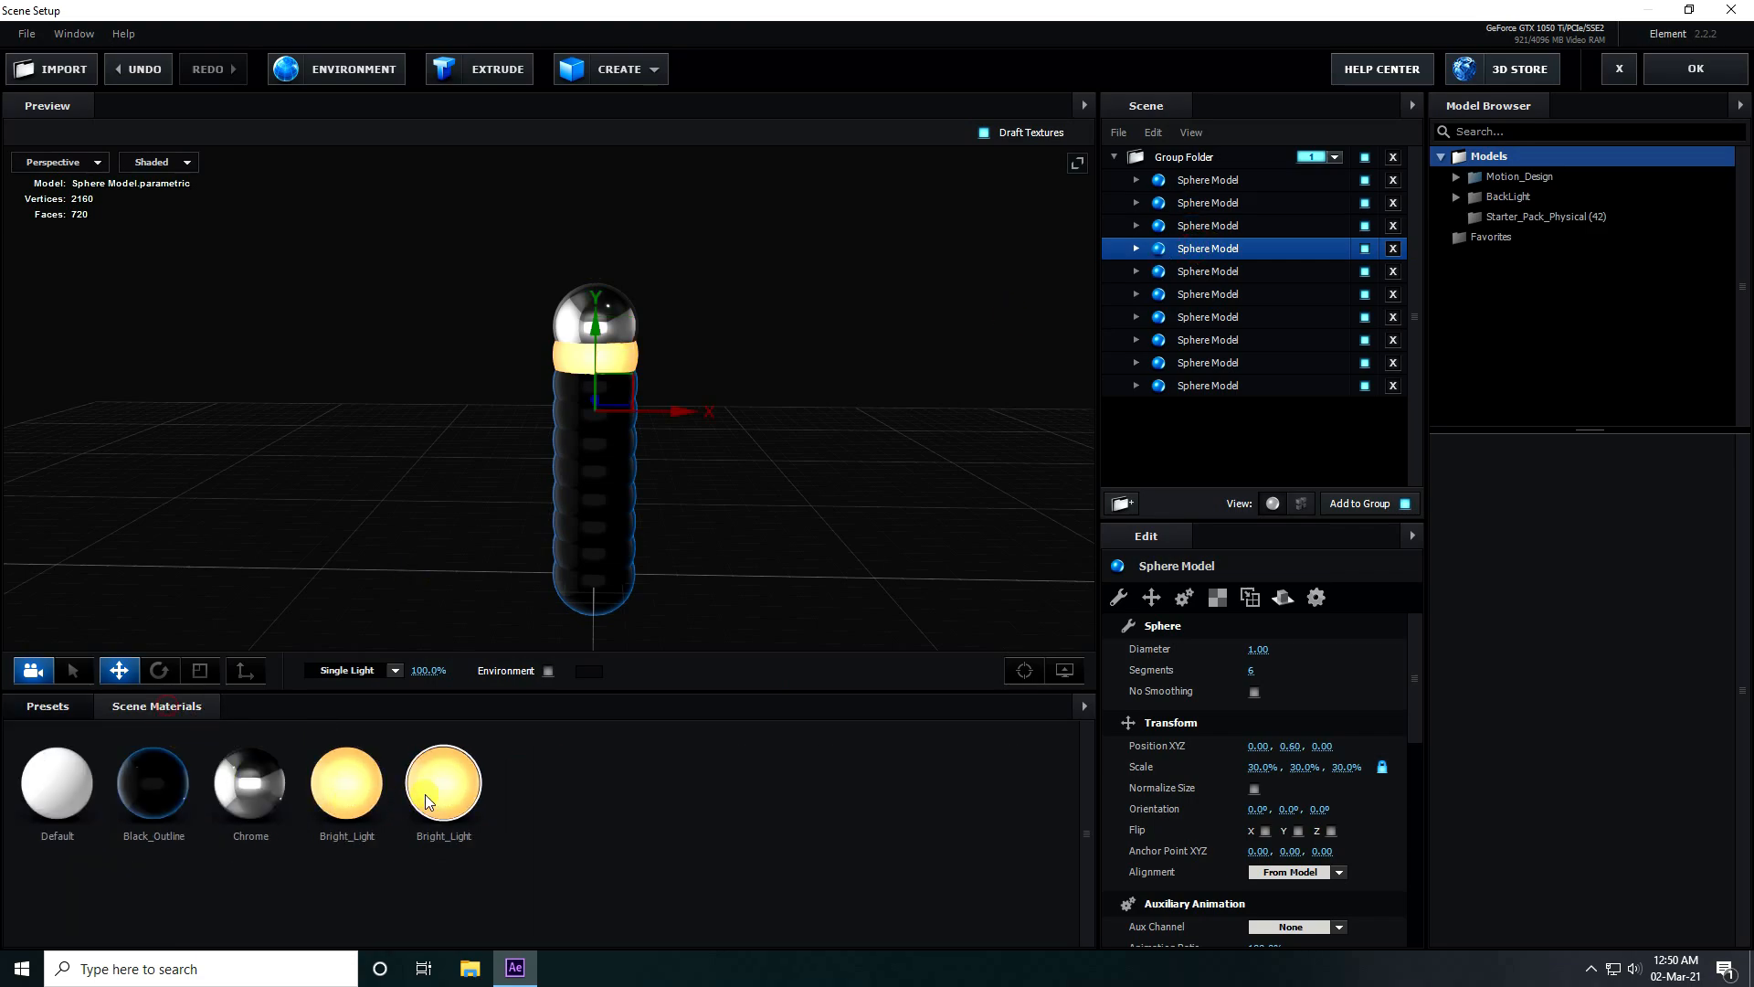
right_click(537, 773)
left_click(594, 813)
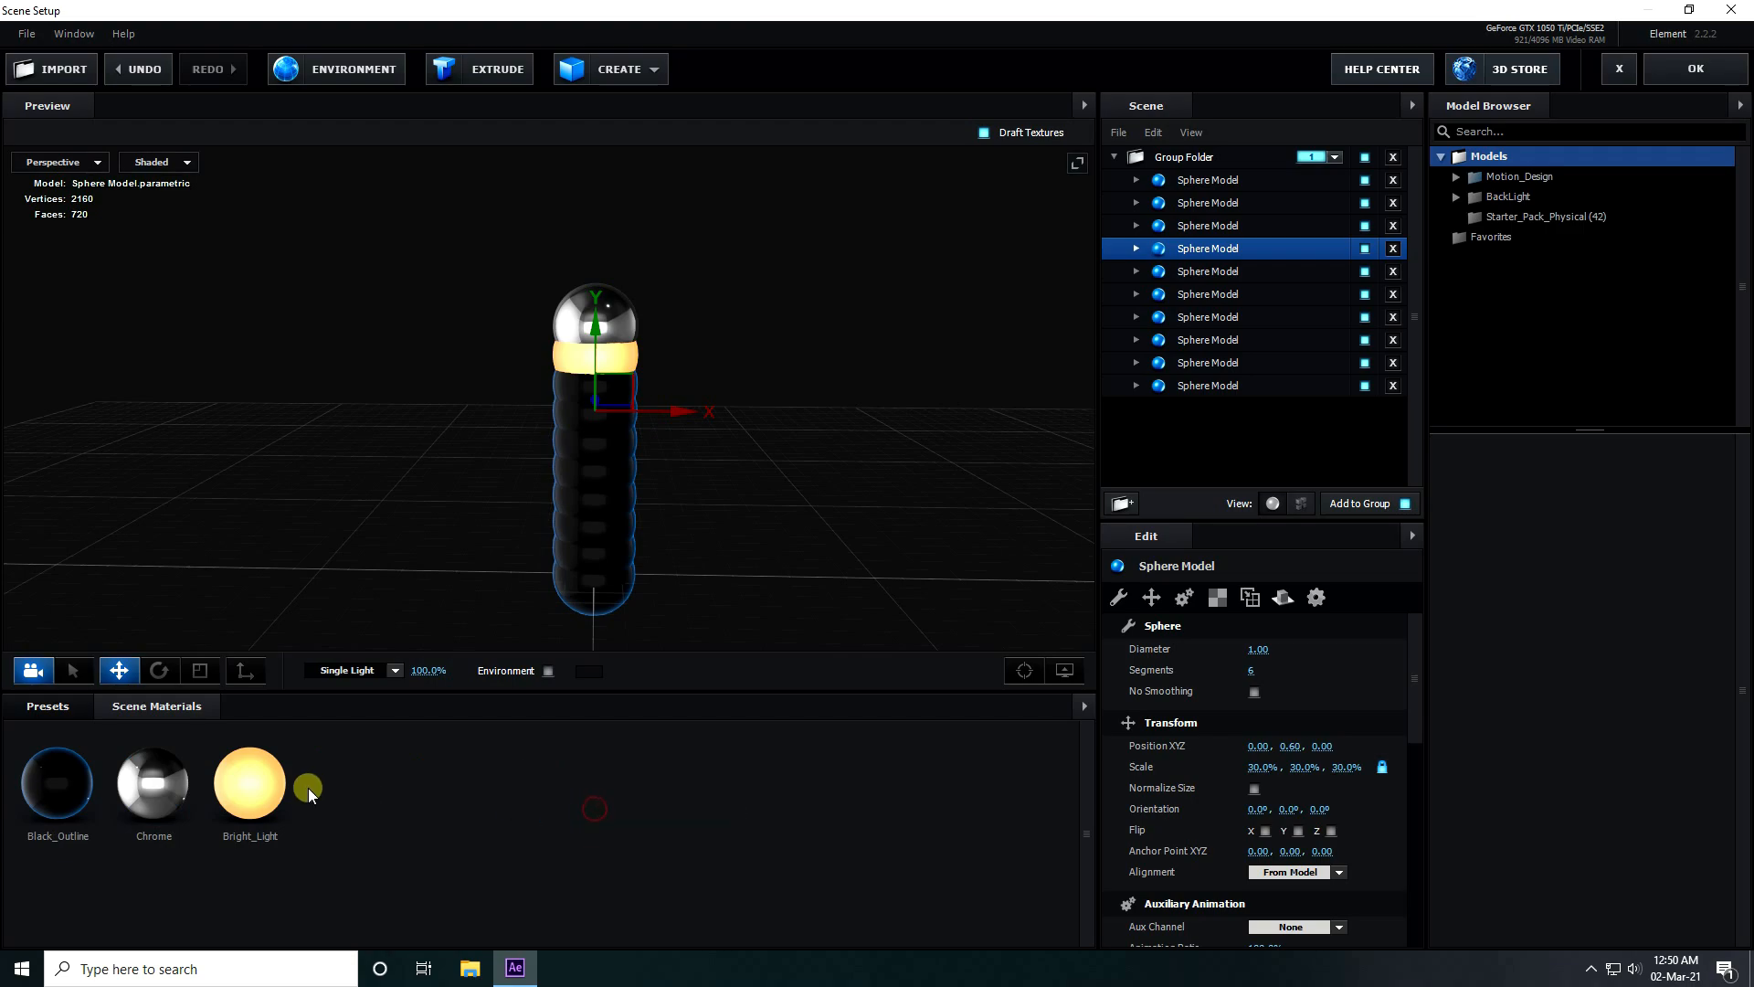
left_click_drag(1147, 293, 1213, 249)
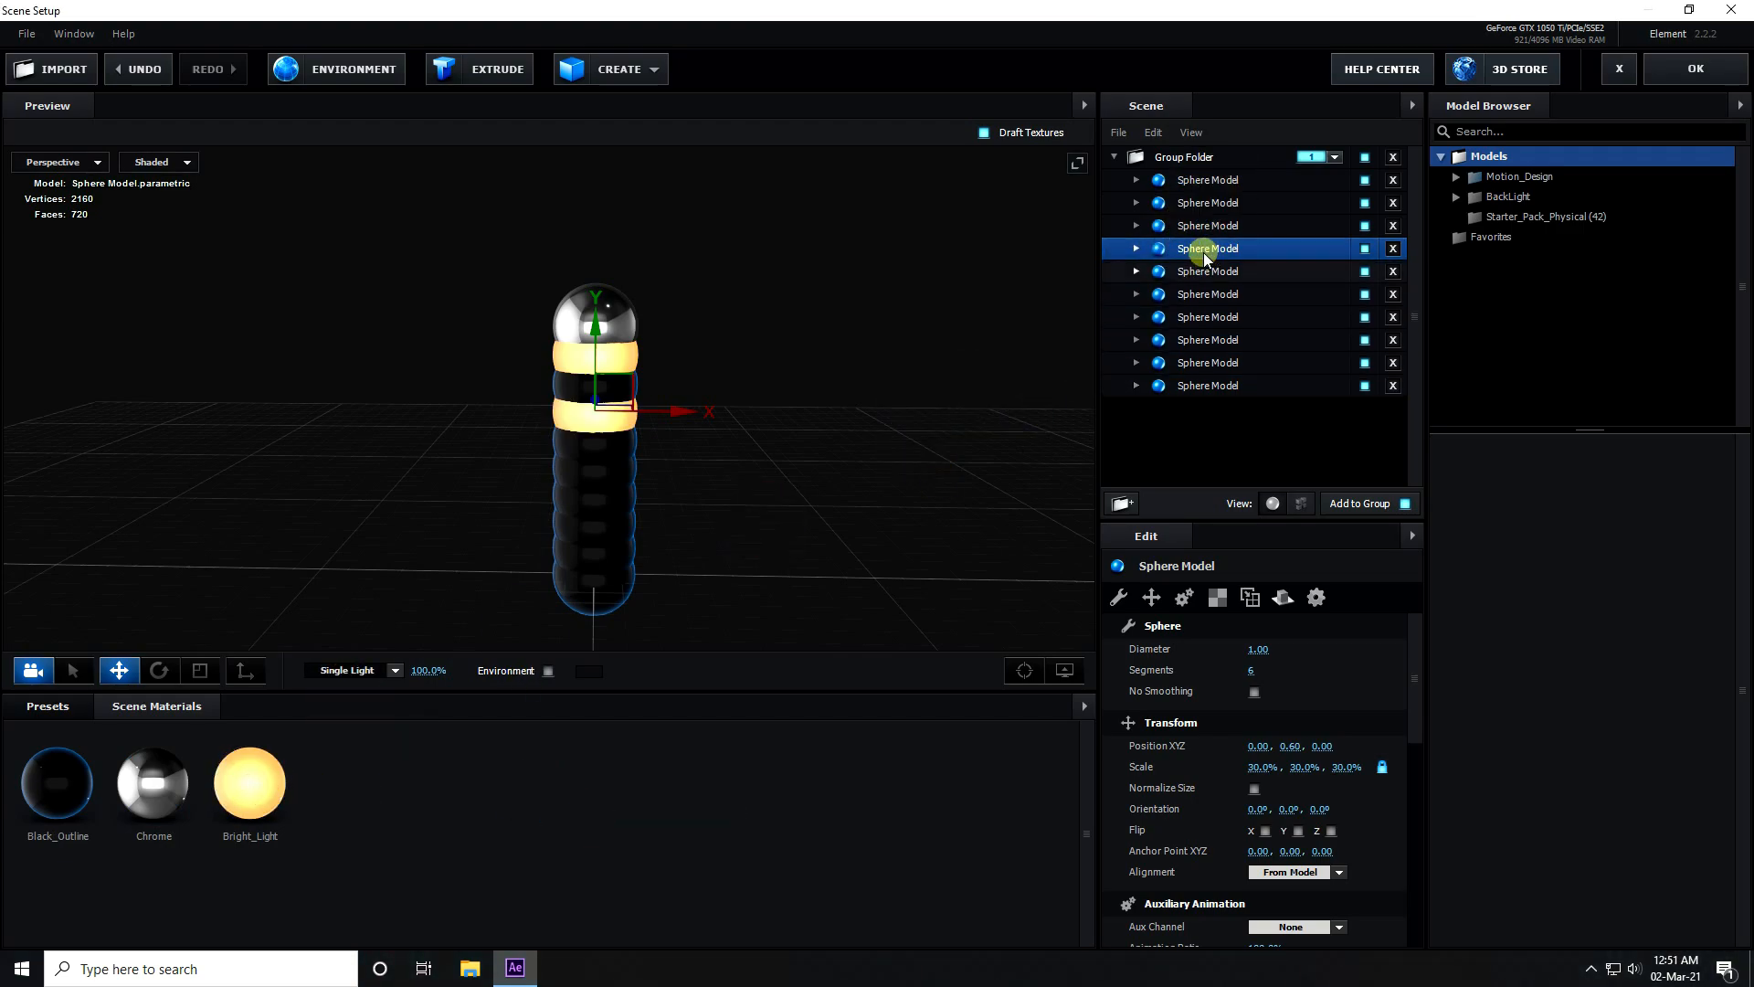
Change the Bright_Light material's illumination color to orange with RGB 255, 100, 0
mouse_move(769, 517)
left_mouse_down()
mouse_move(895, 502)
mouse_move(768, 524)
mouse_move(742, 550)
mouse_move(764, 556)
mouse_move(771, 505)
left_mouse_up()
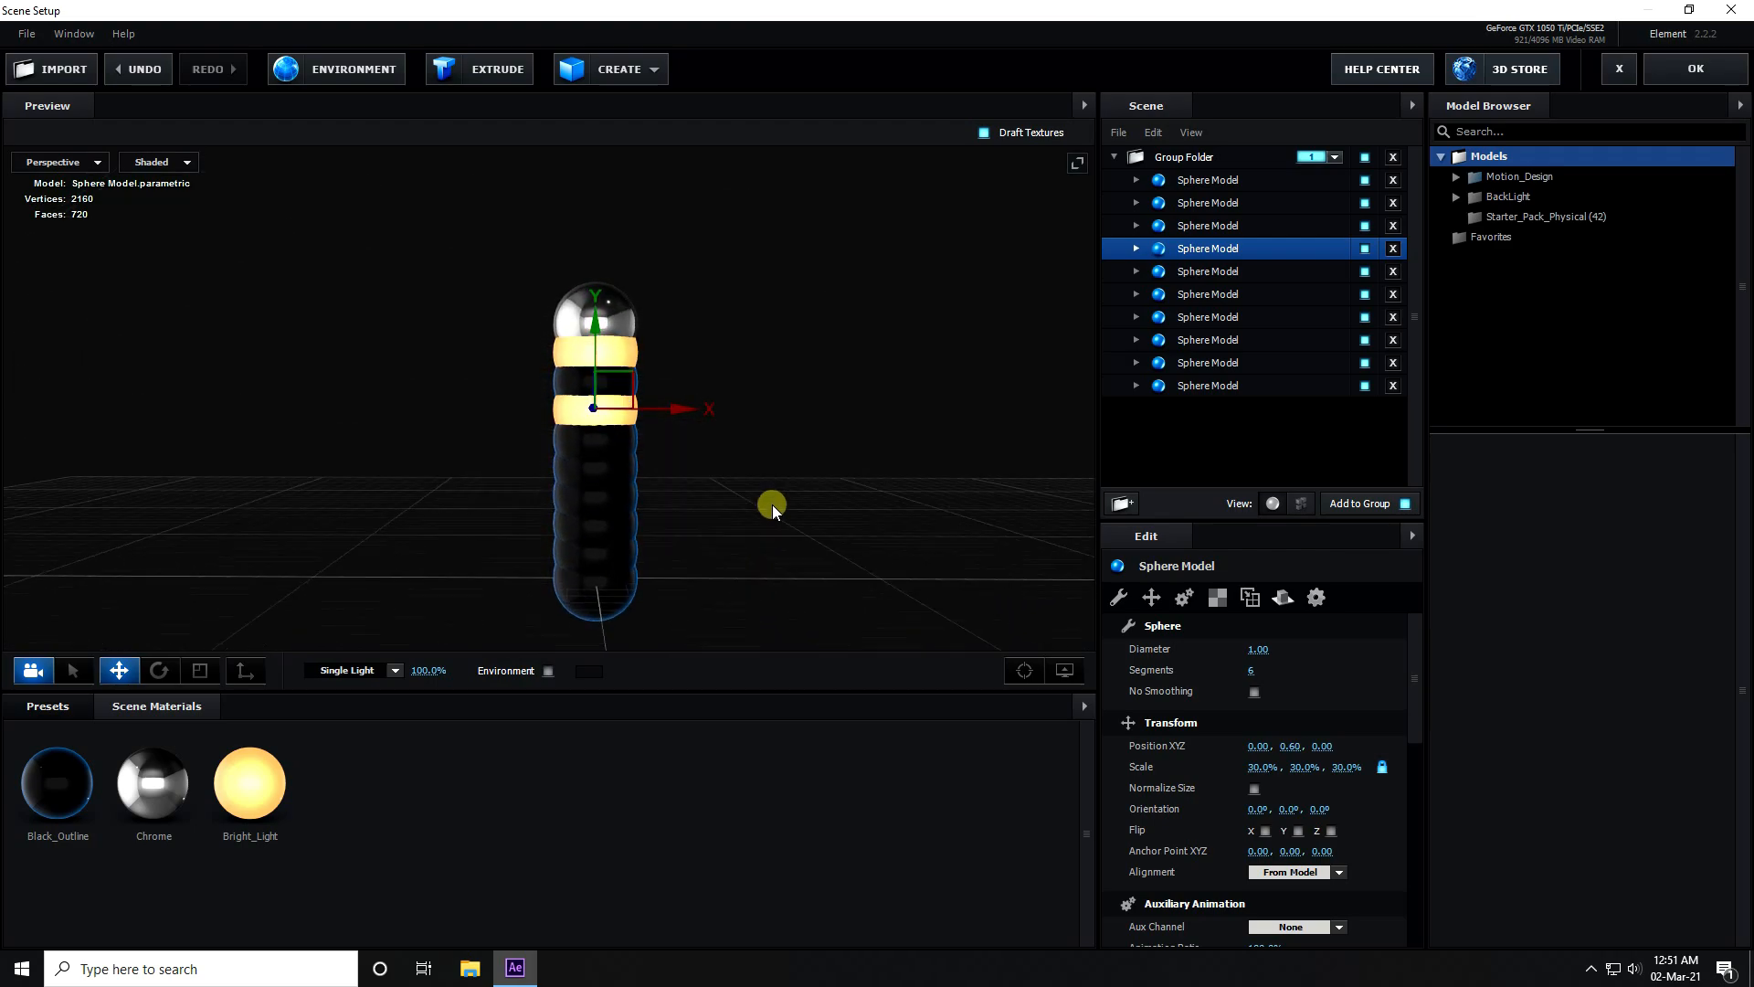
left_click_drag(592, 590, 560, 647)
left_click(265, 786)
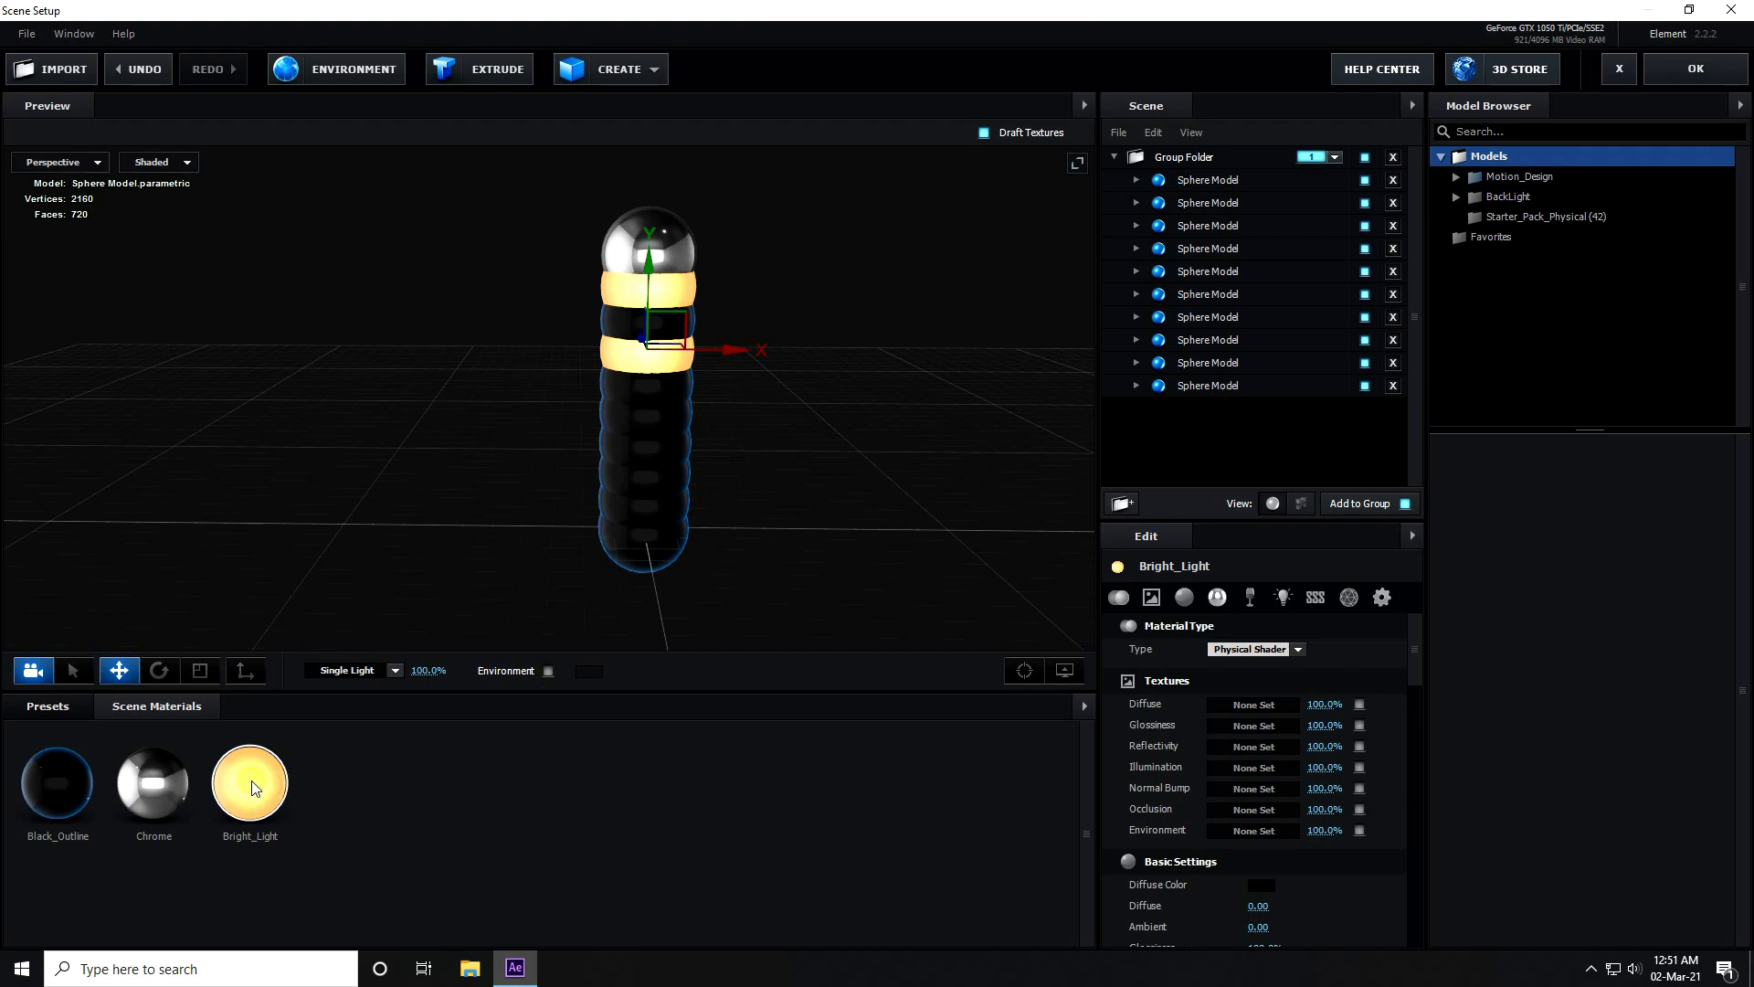
scroll(1334, 864, "down", 5)
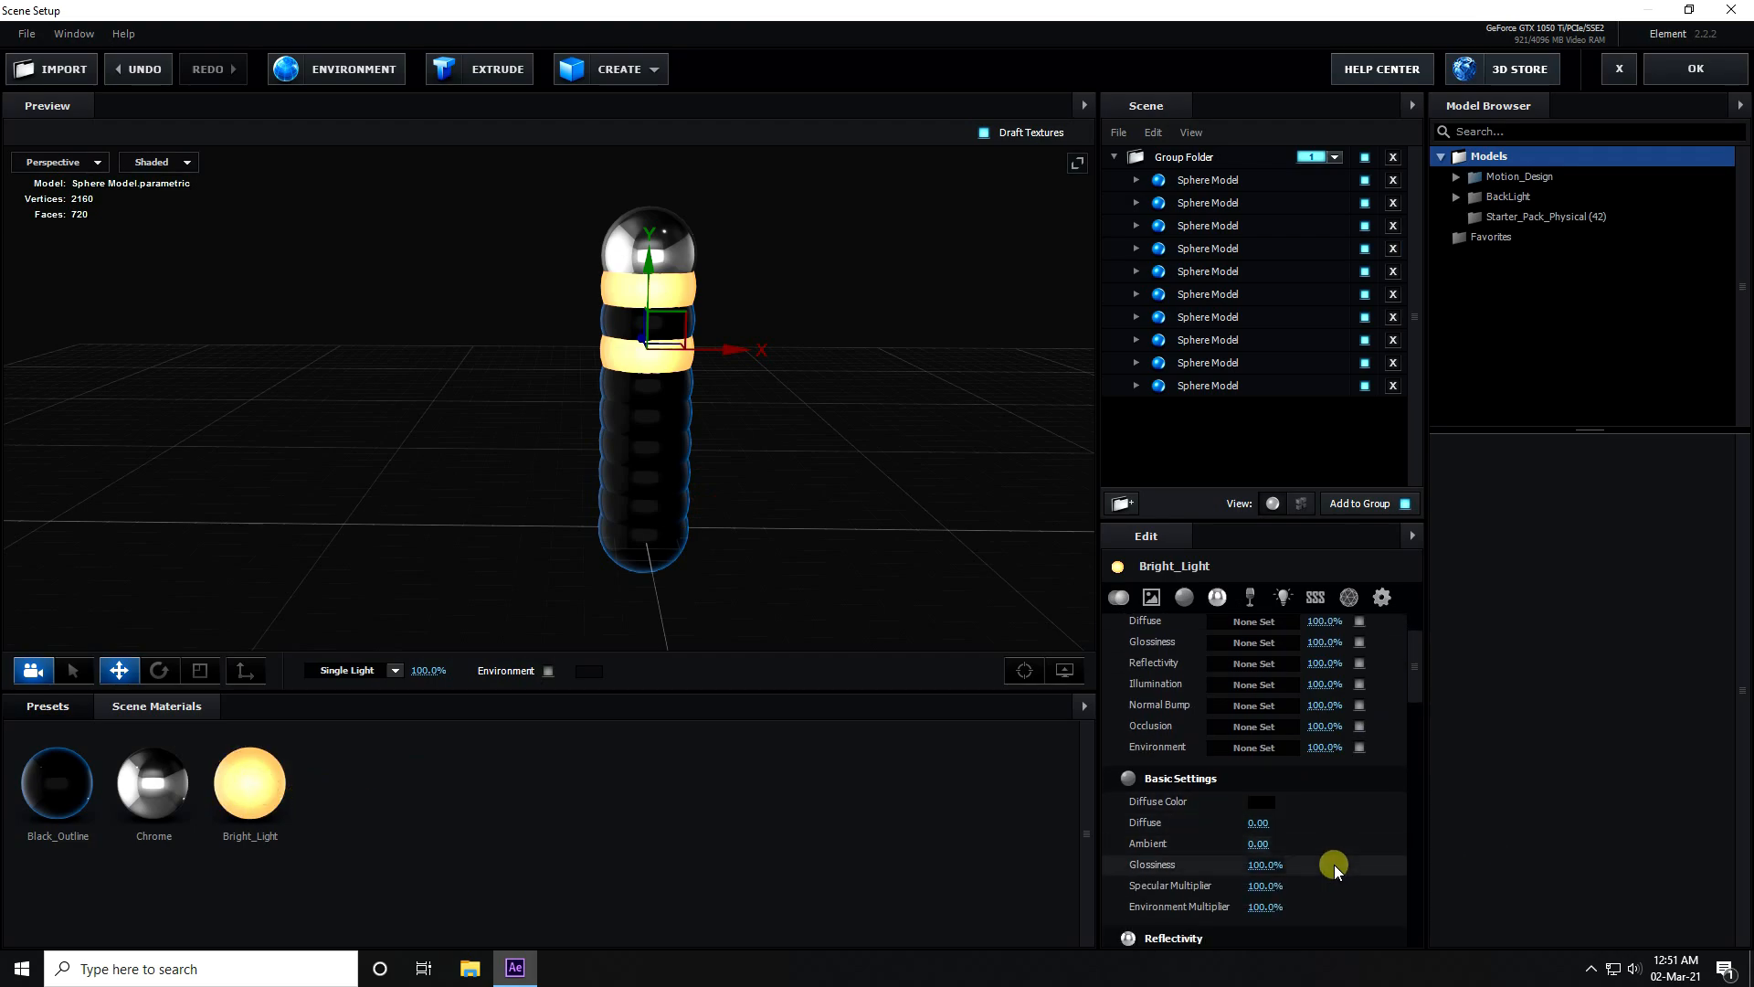
scroll(1136, 842, "down", 2)
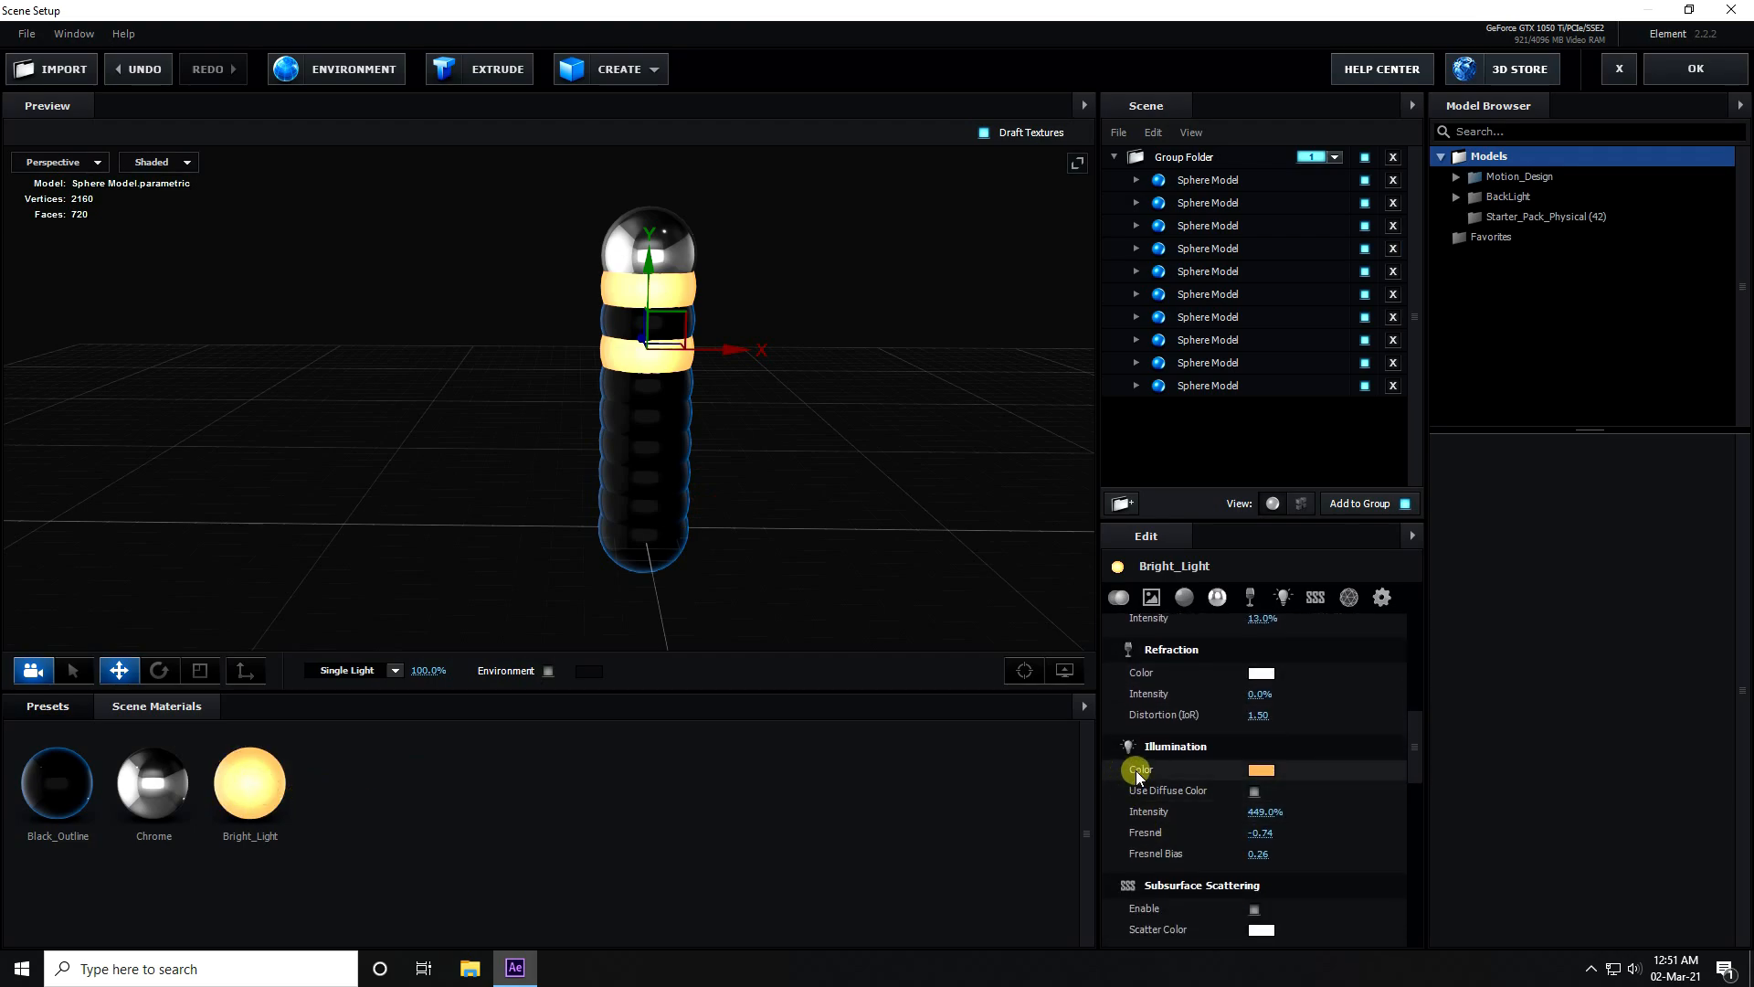
left_click(1270, 770)
left_click_drag(1283, 661, 854, 502)
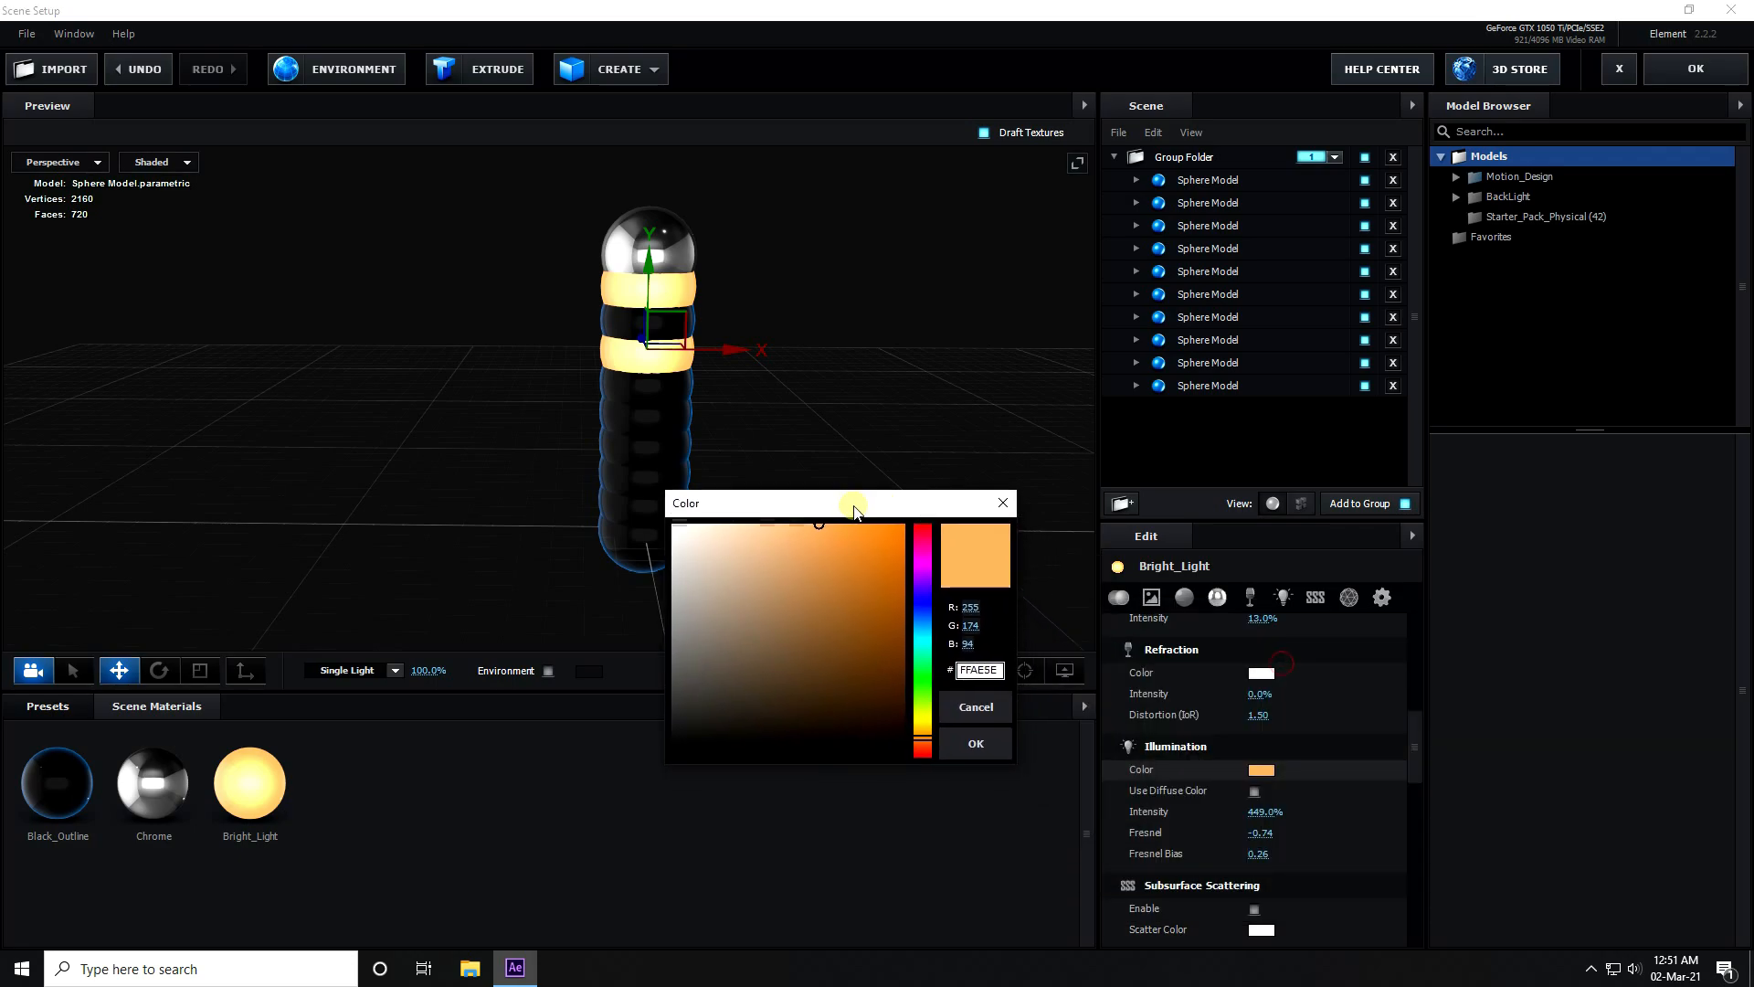
type("100")
left_click(966, 645)
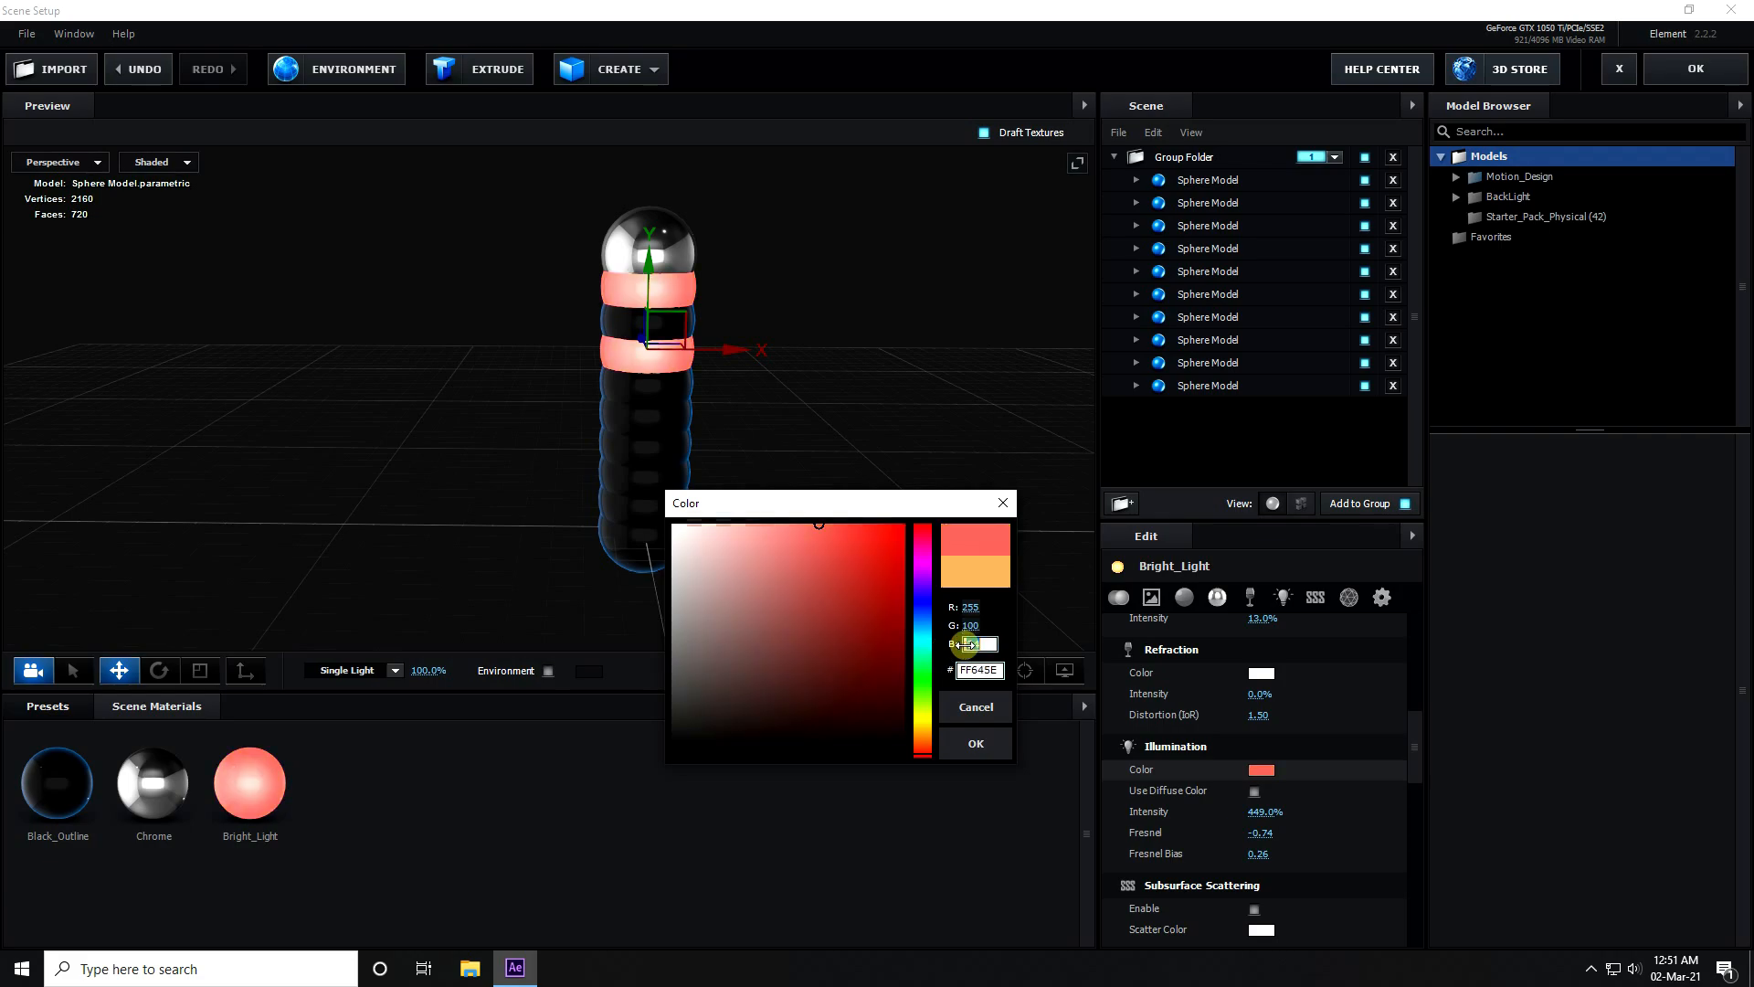
type("0")
left_click(974, 744)
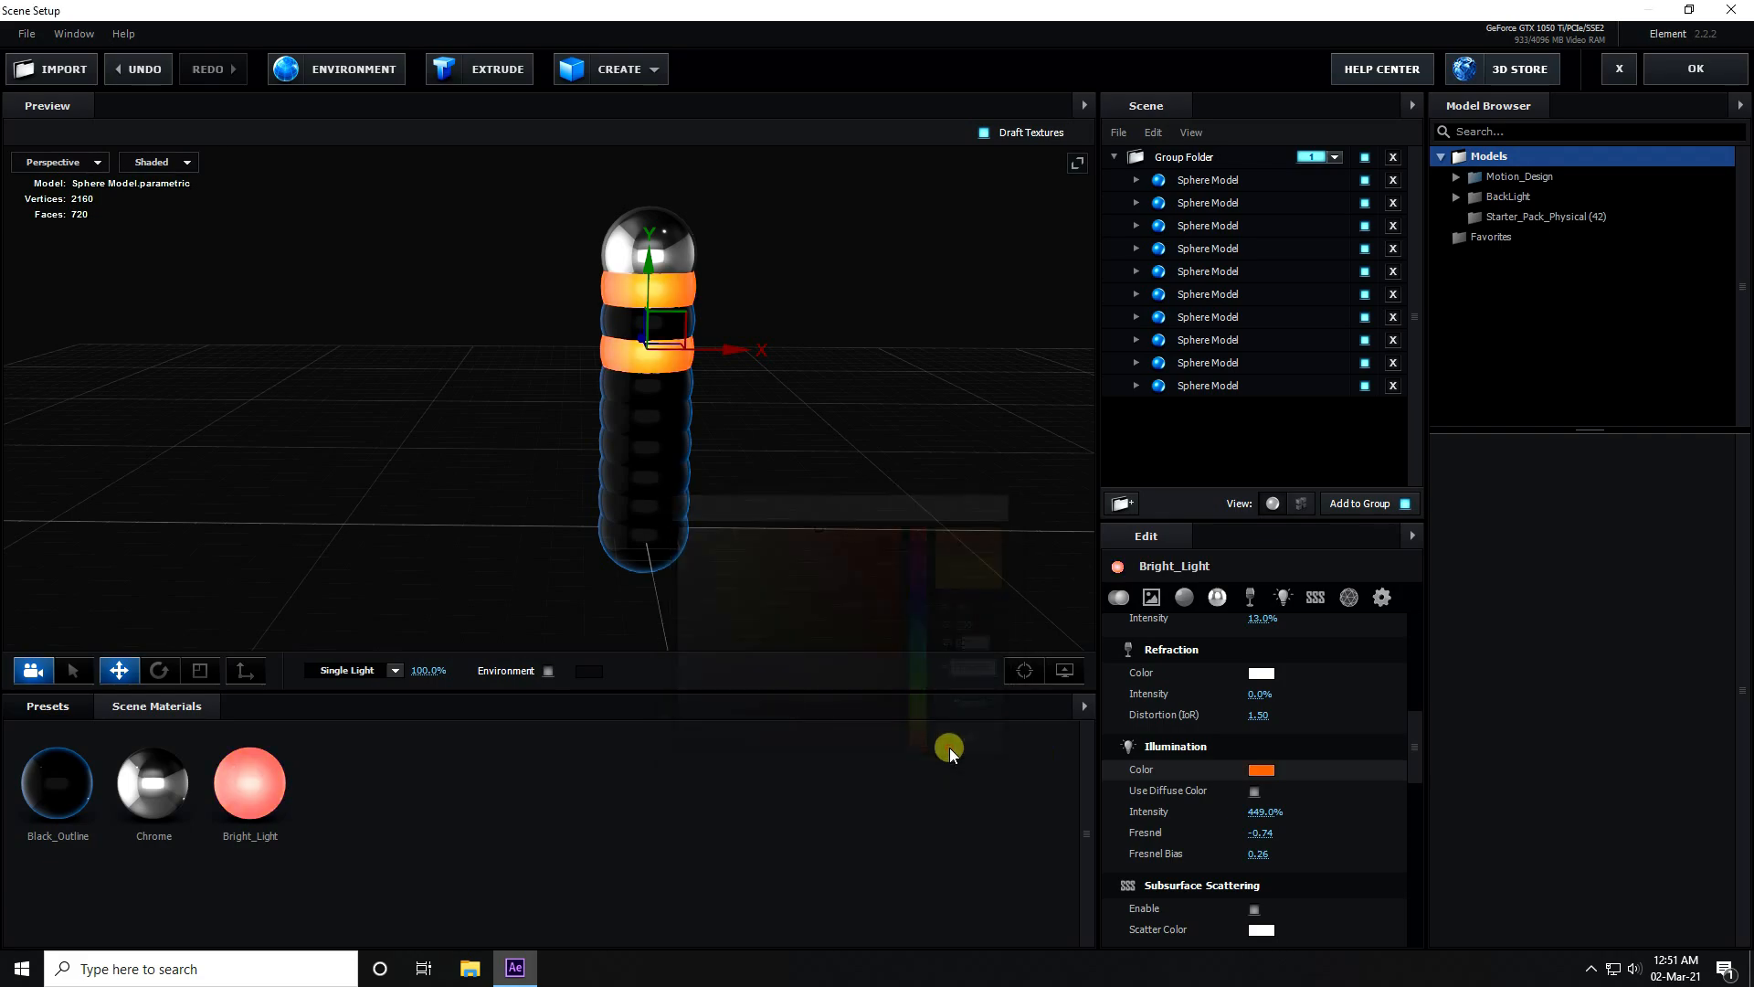
Apply a darker environment preset from the BackLight_2K set to the sphere column's scene
scroll(630, 322, "up", 3)
left_click_drag(771, 369, 735, 490)
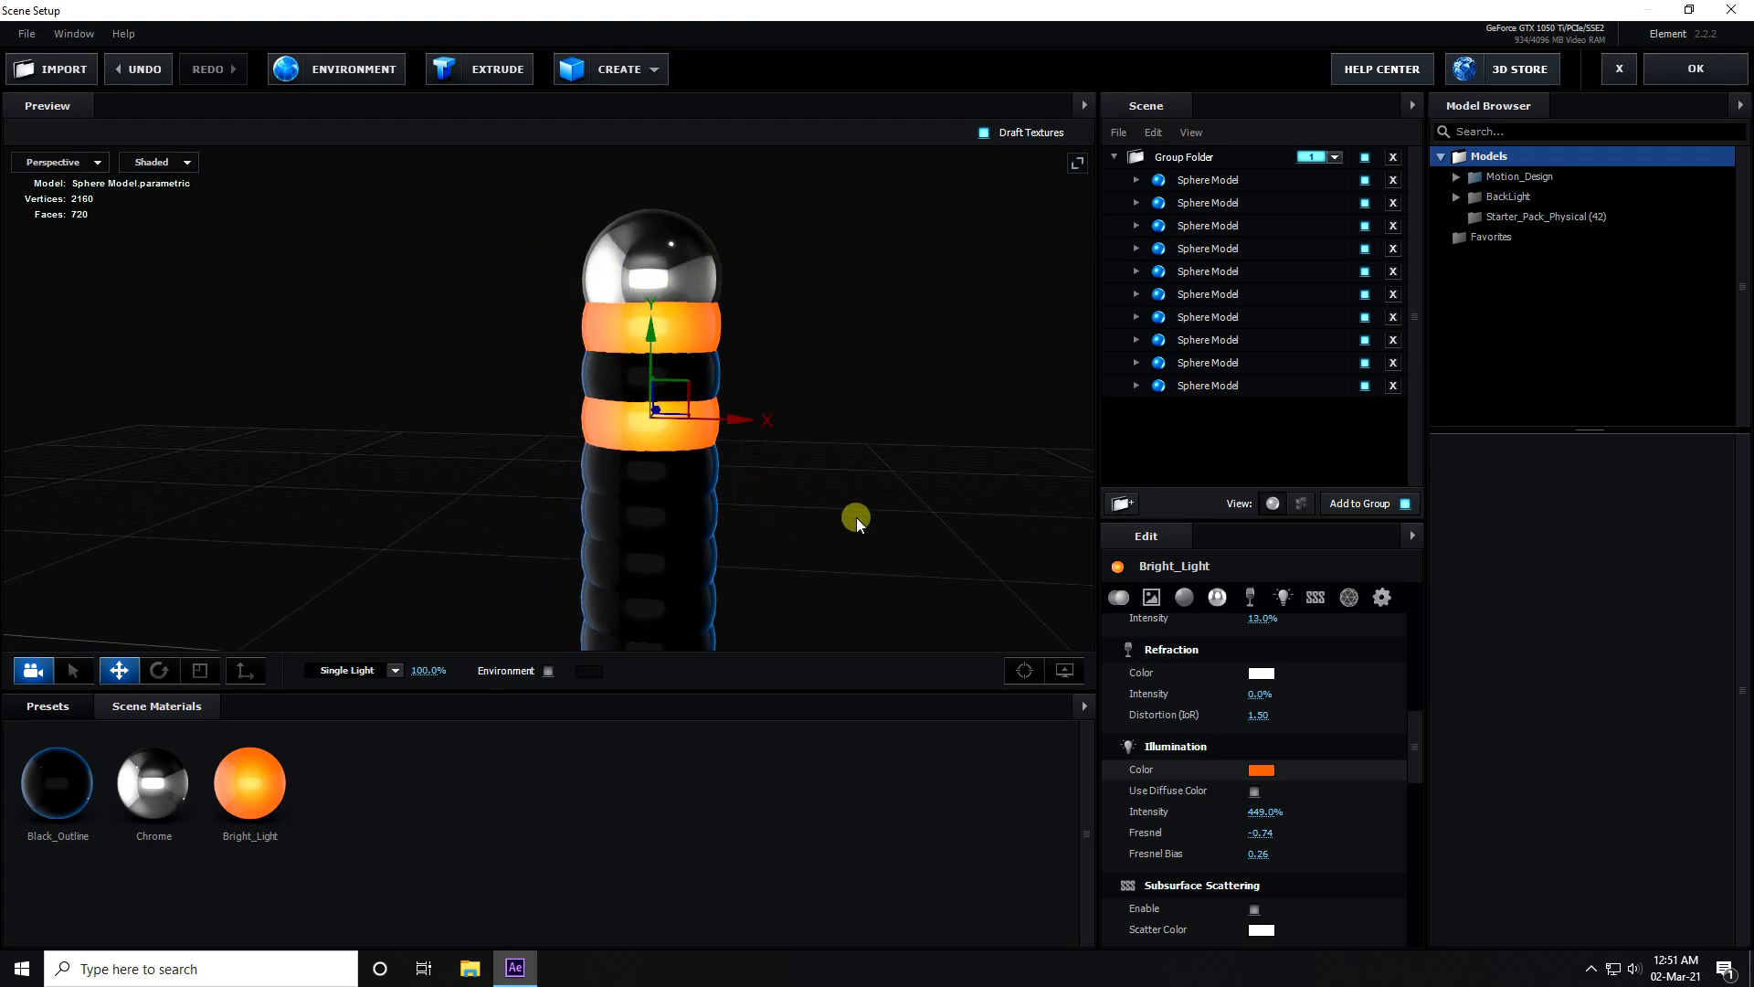
left_click_drag(857, 517, 811, 437)
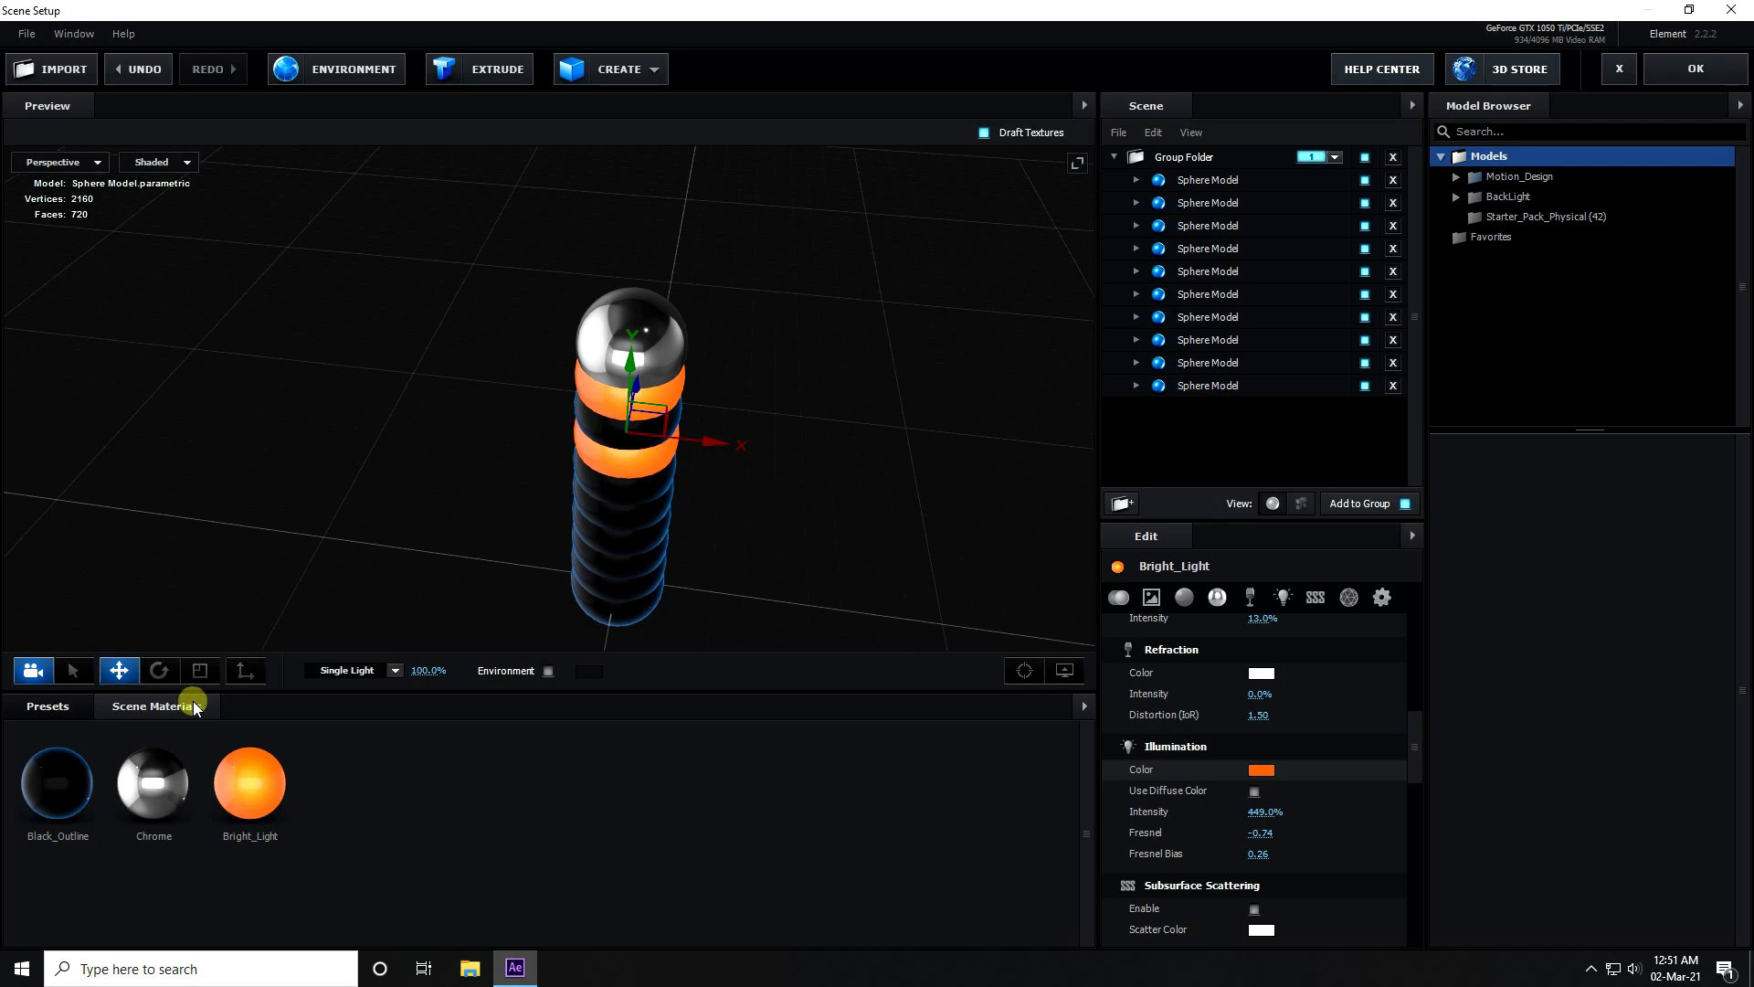
left_click_drag(373, 573, 429, 488)
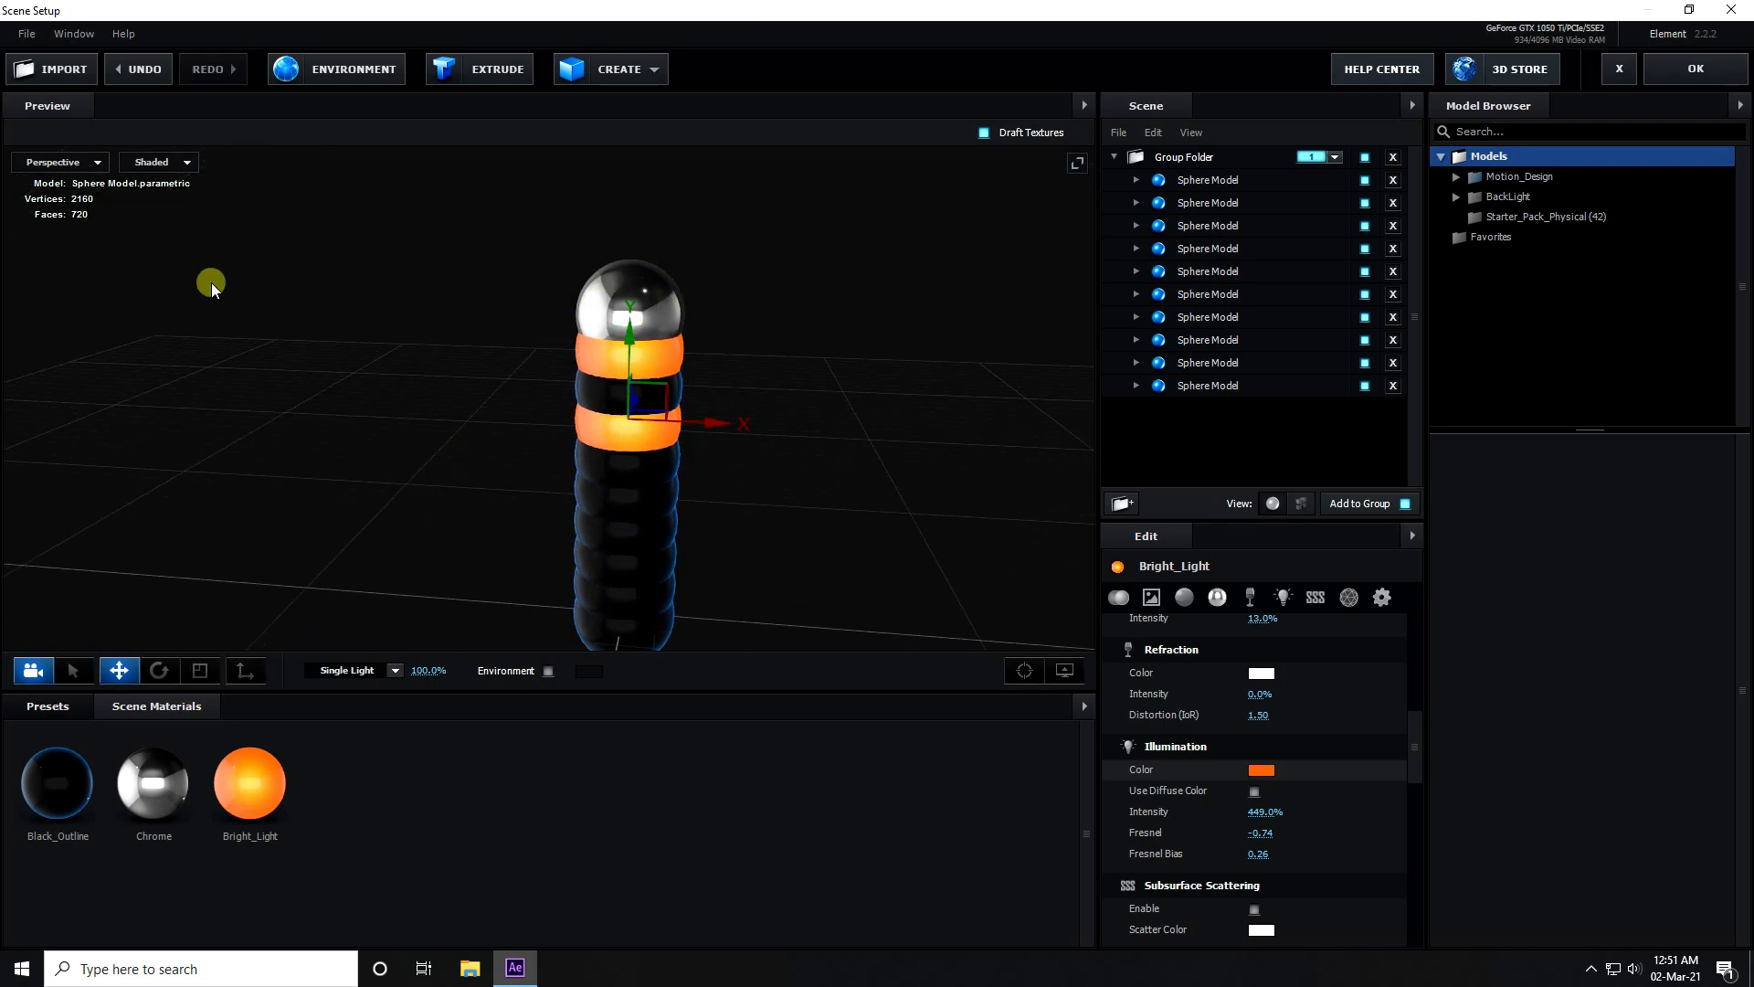
left_click(40, 706)
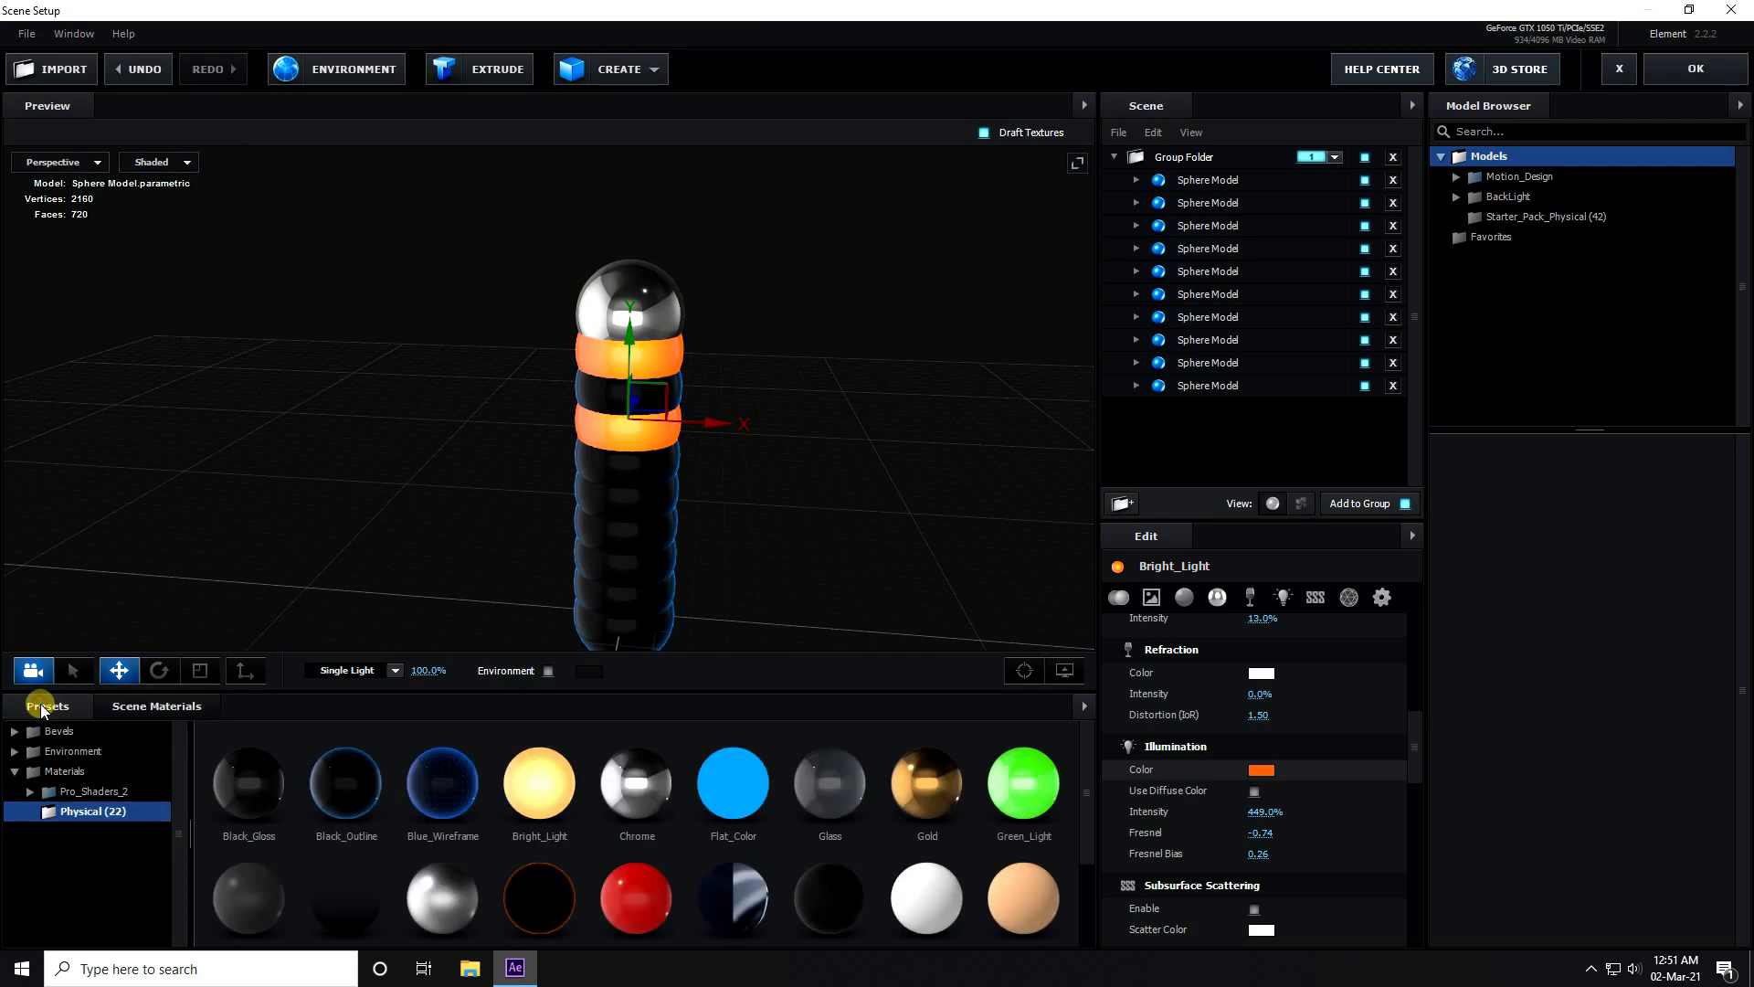
left_click(68, 751)
left_click(80, 773)
left_click(90, 791)
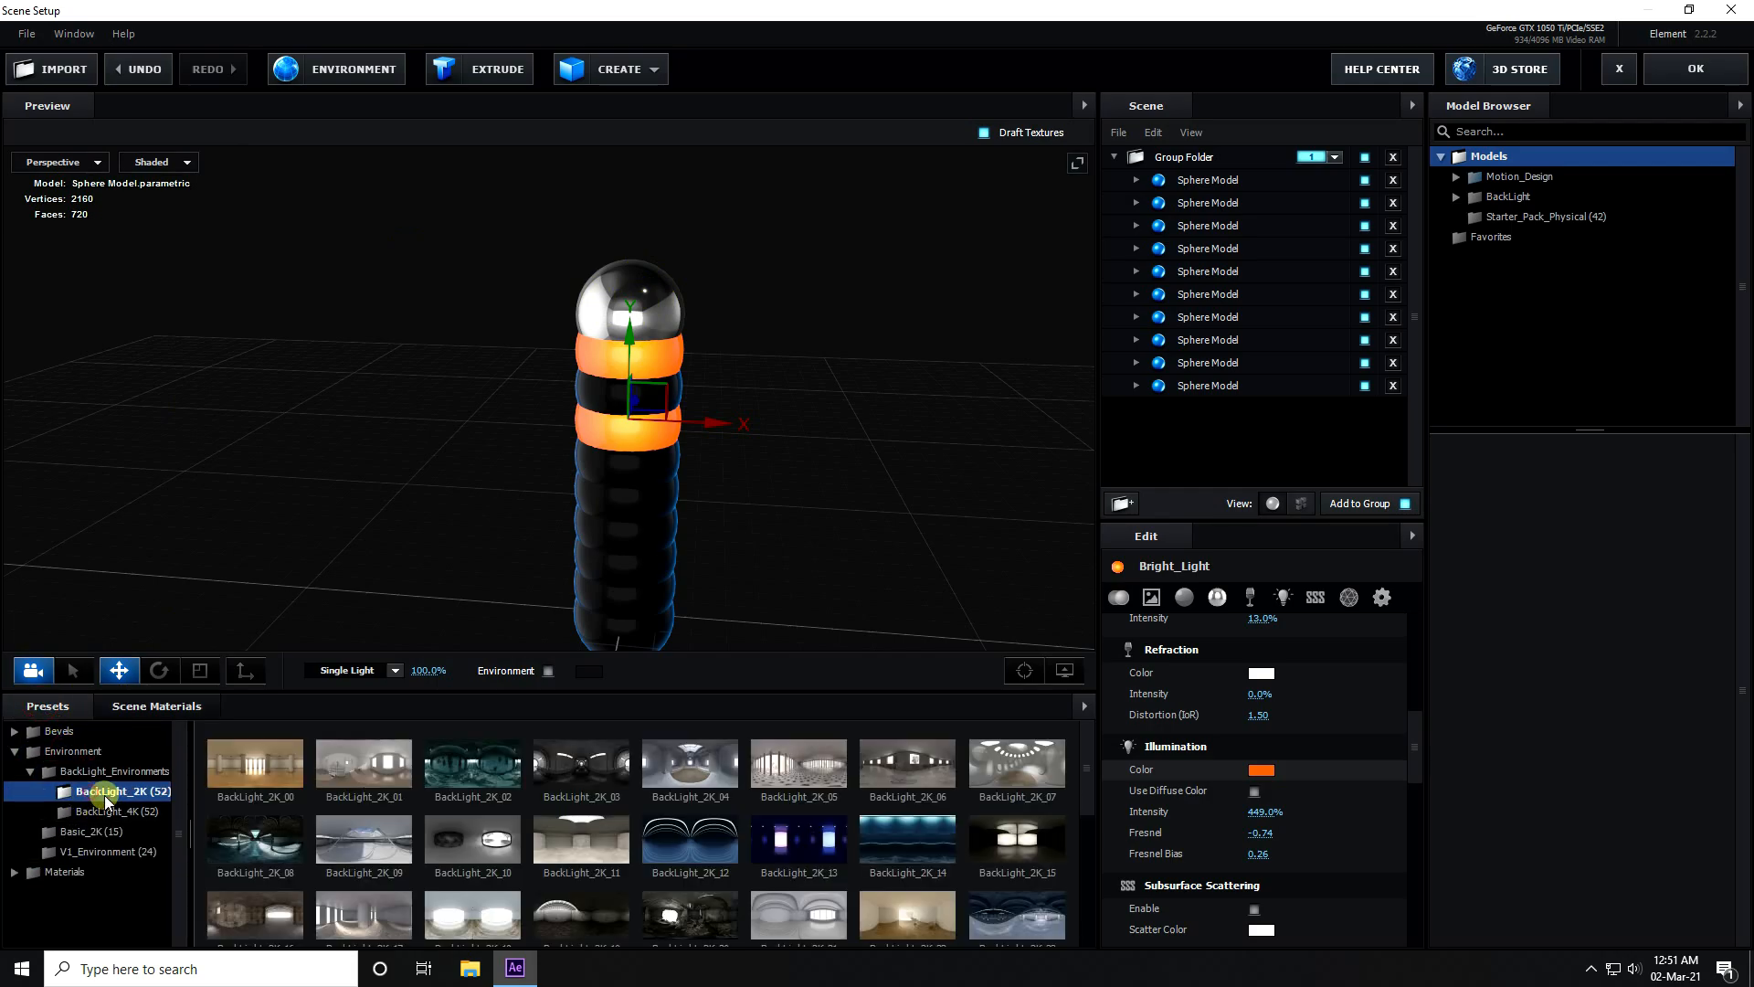
scroll(546, 825, "down", 2)
scroll(561, 848, "down", 2)
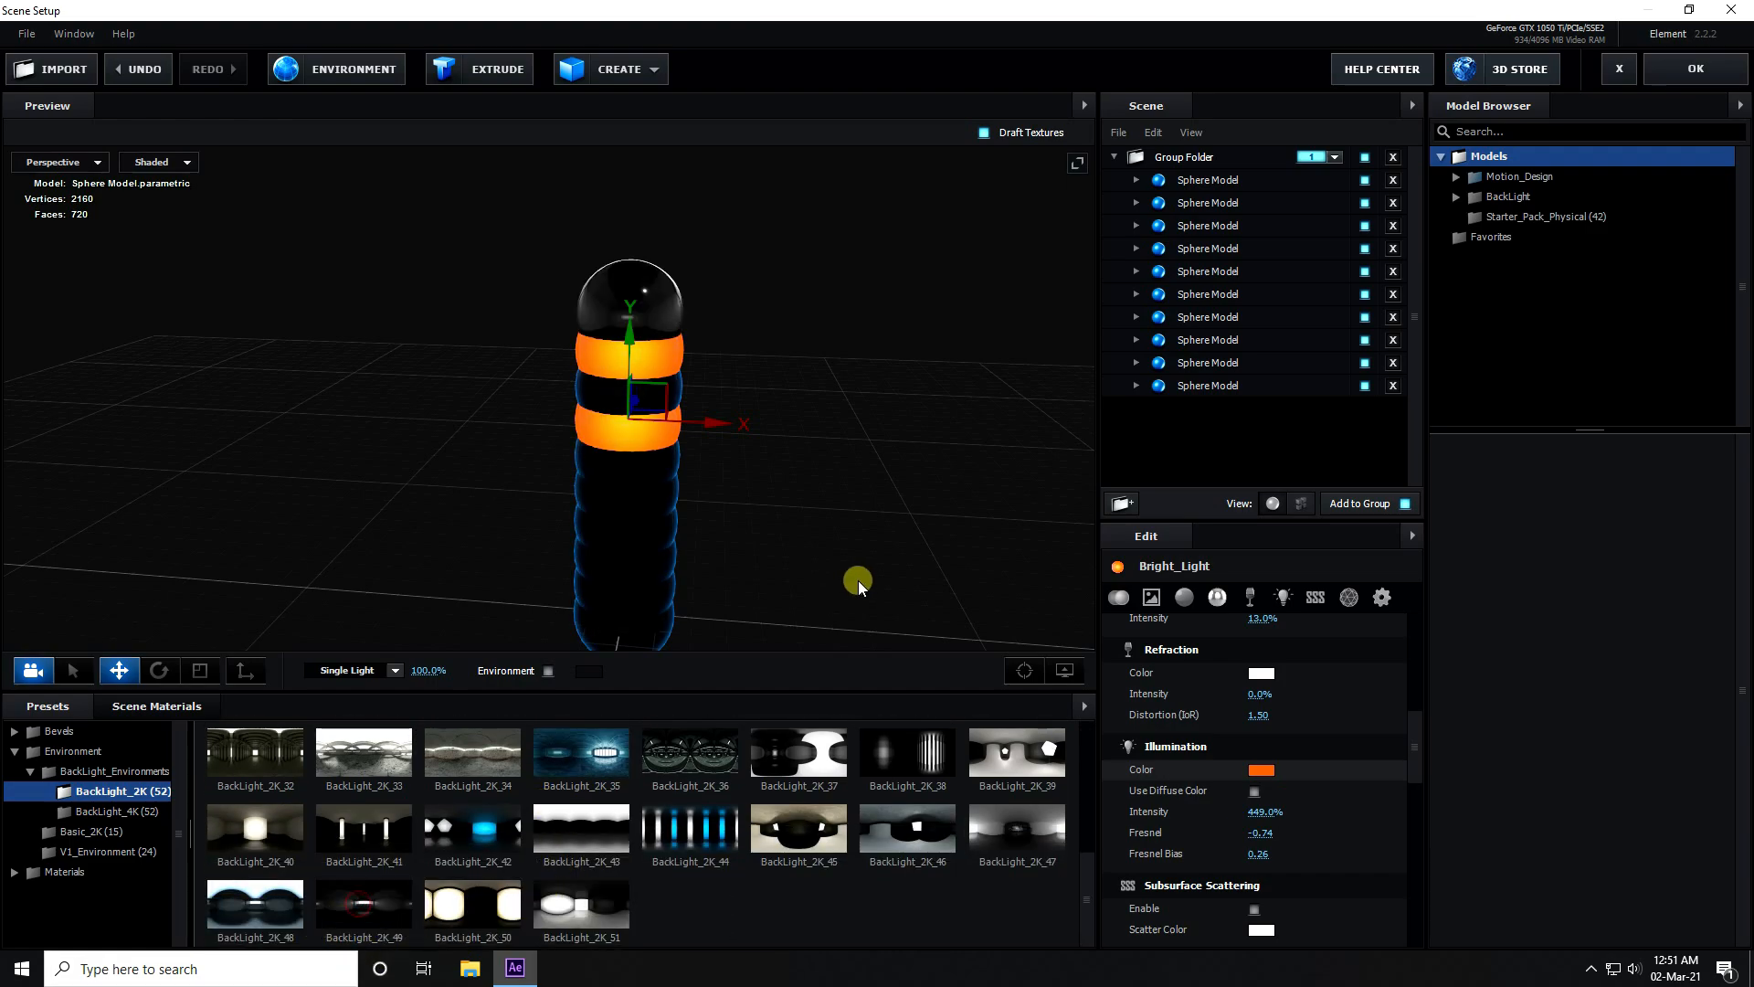
Accept the Element scene setup and return to the composition
left_click_drag(858, 580, 878, 548)
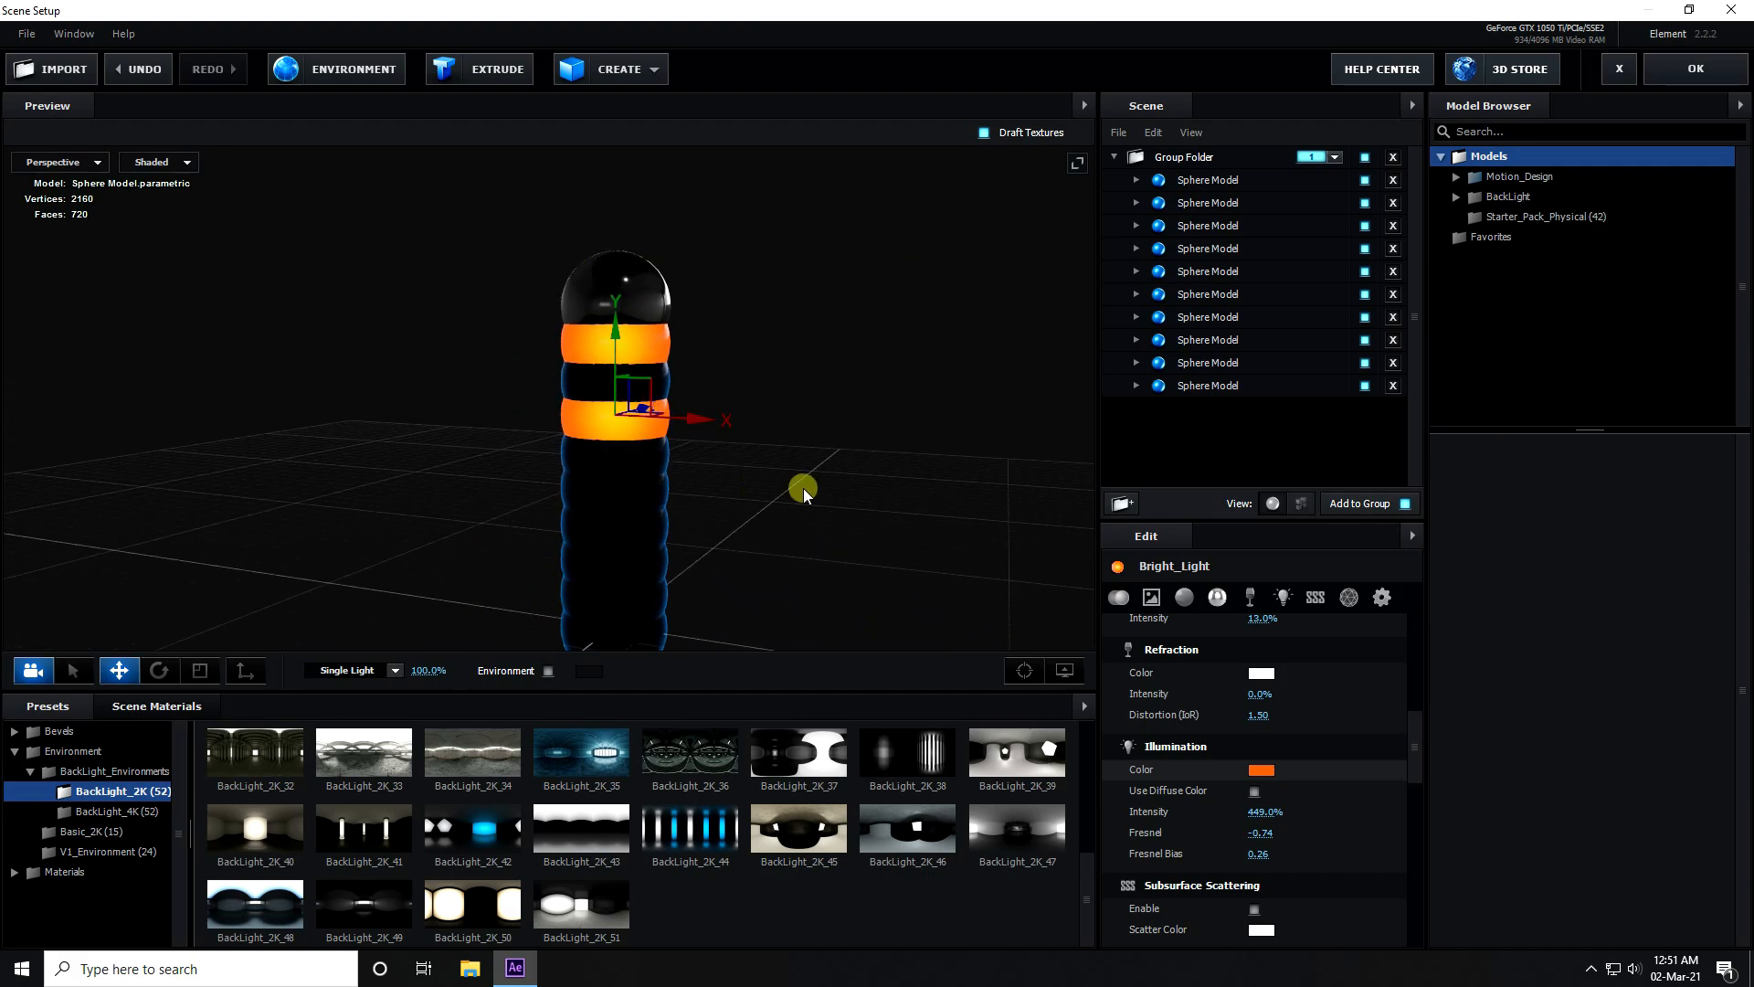
left_click_drag(803, 488, 873, 438)
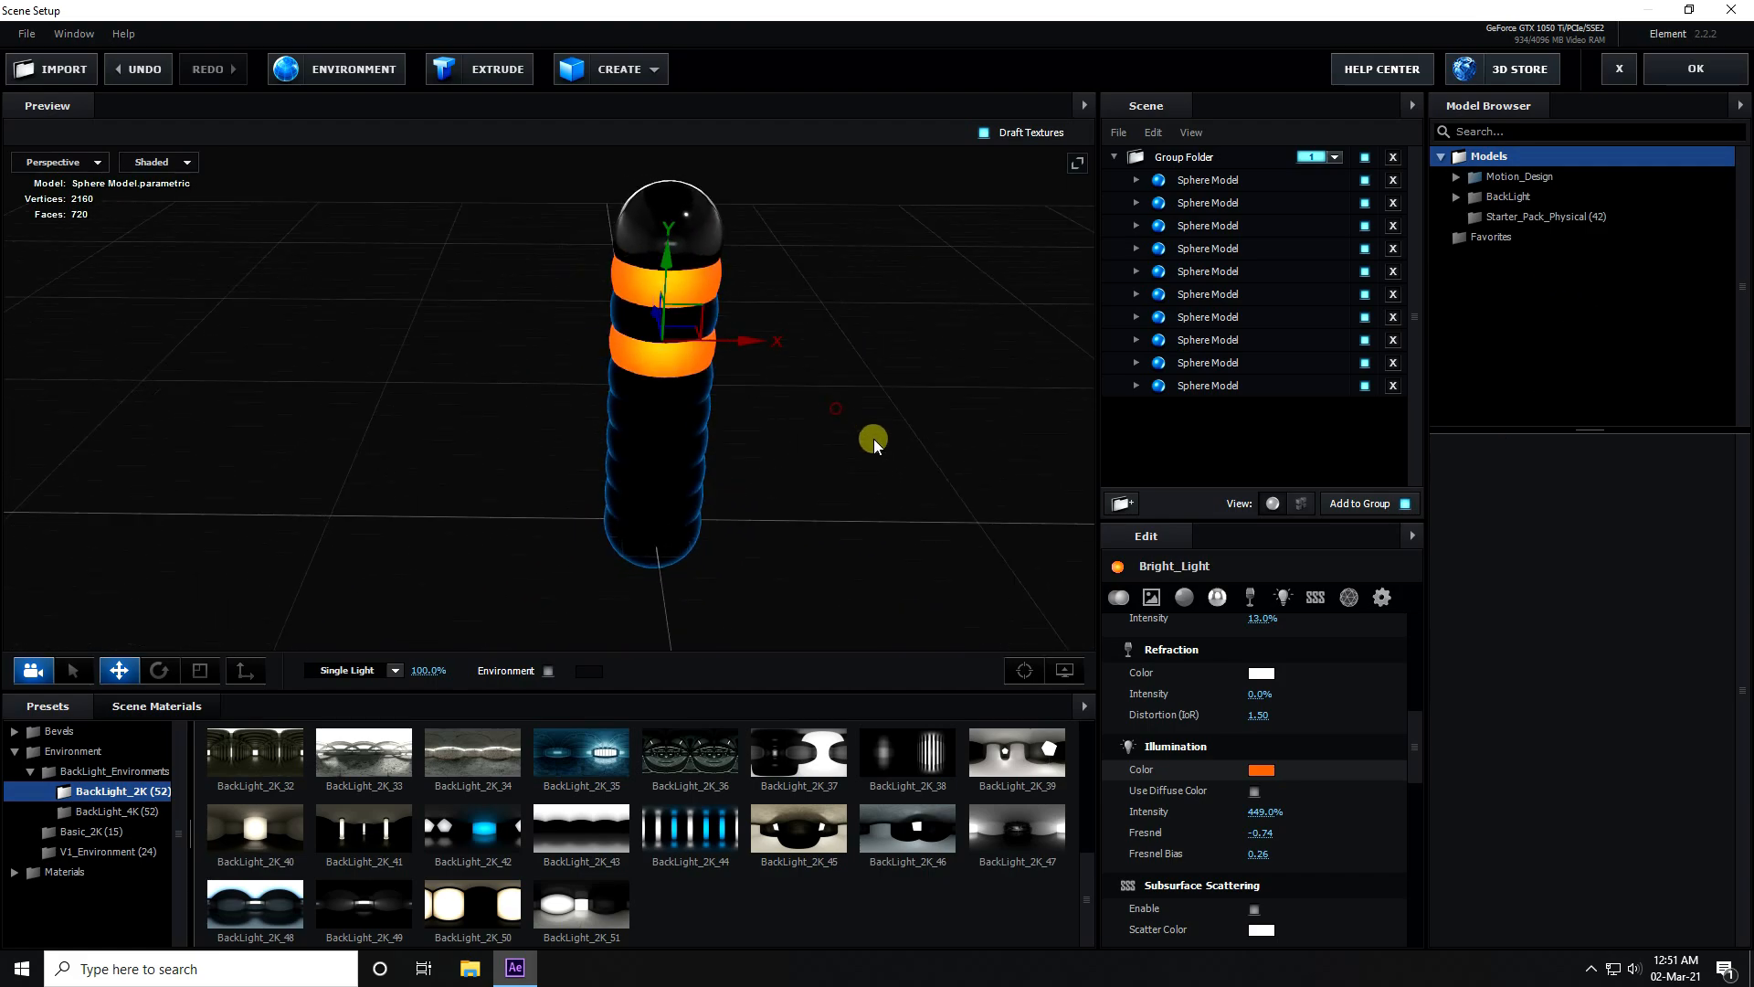
left_click(1705, 68)
Add a new camera layer to the composition with the offered settings
right_click(358, 795)
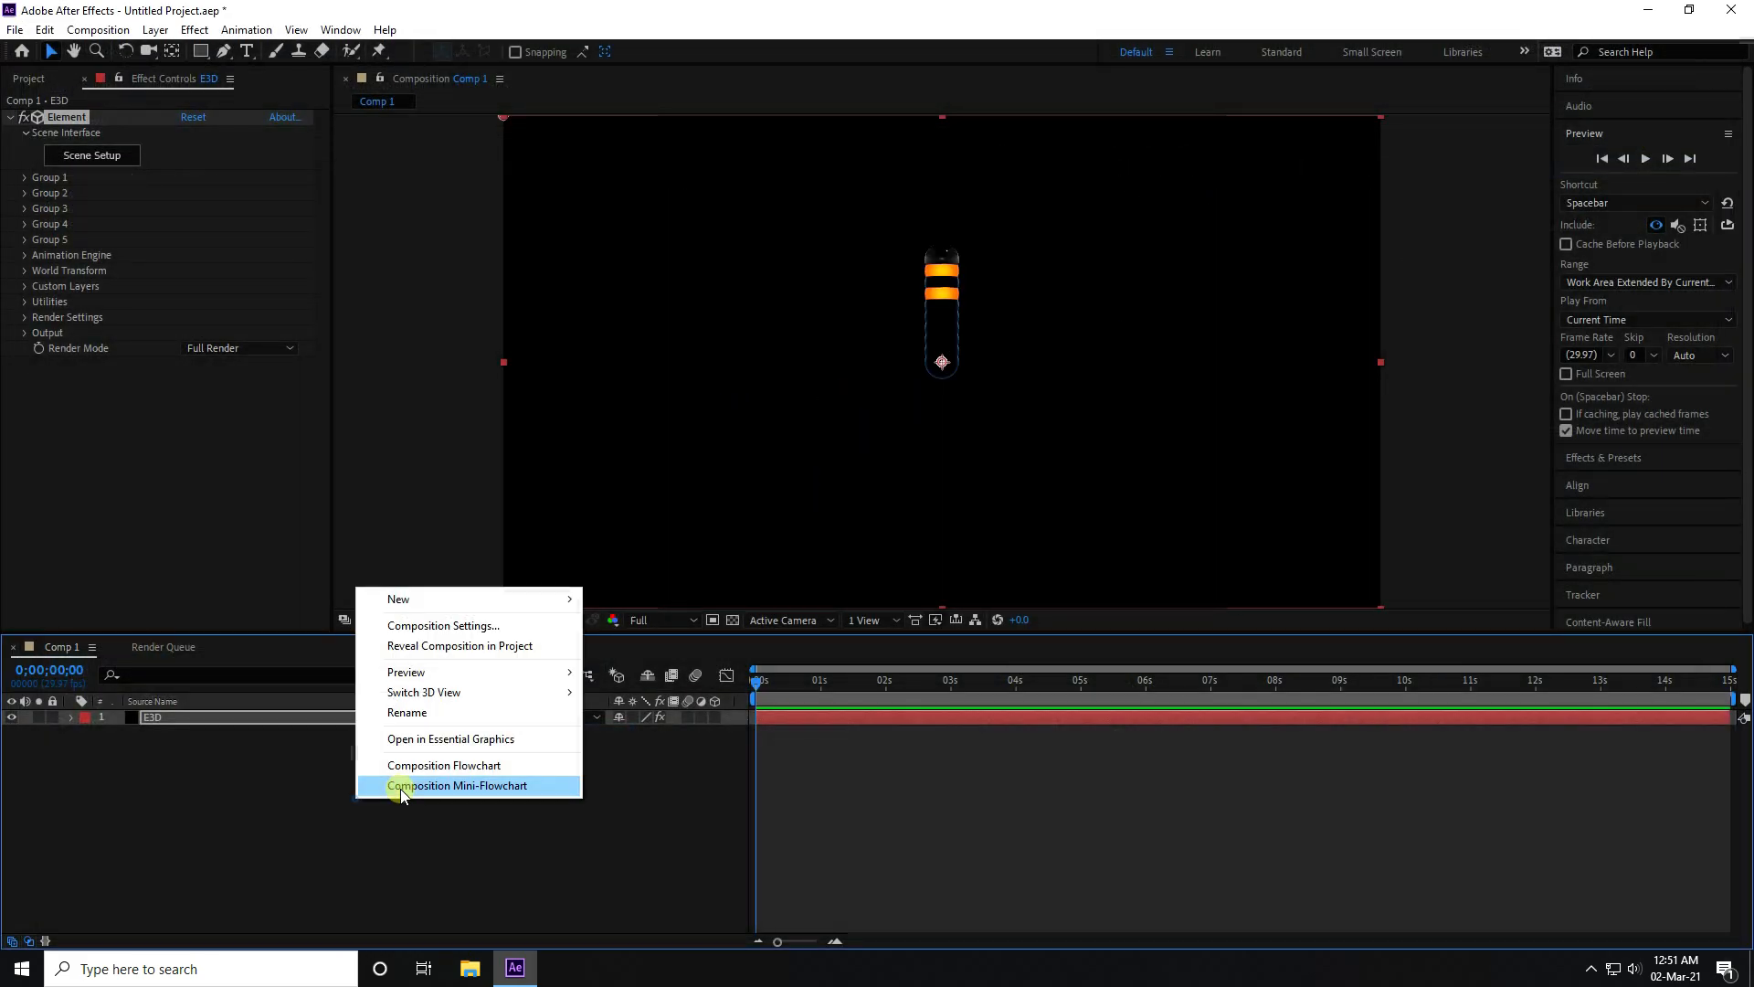
left_click(418, 599)
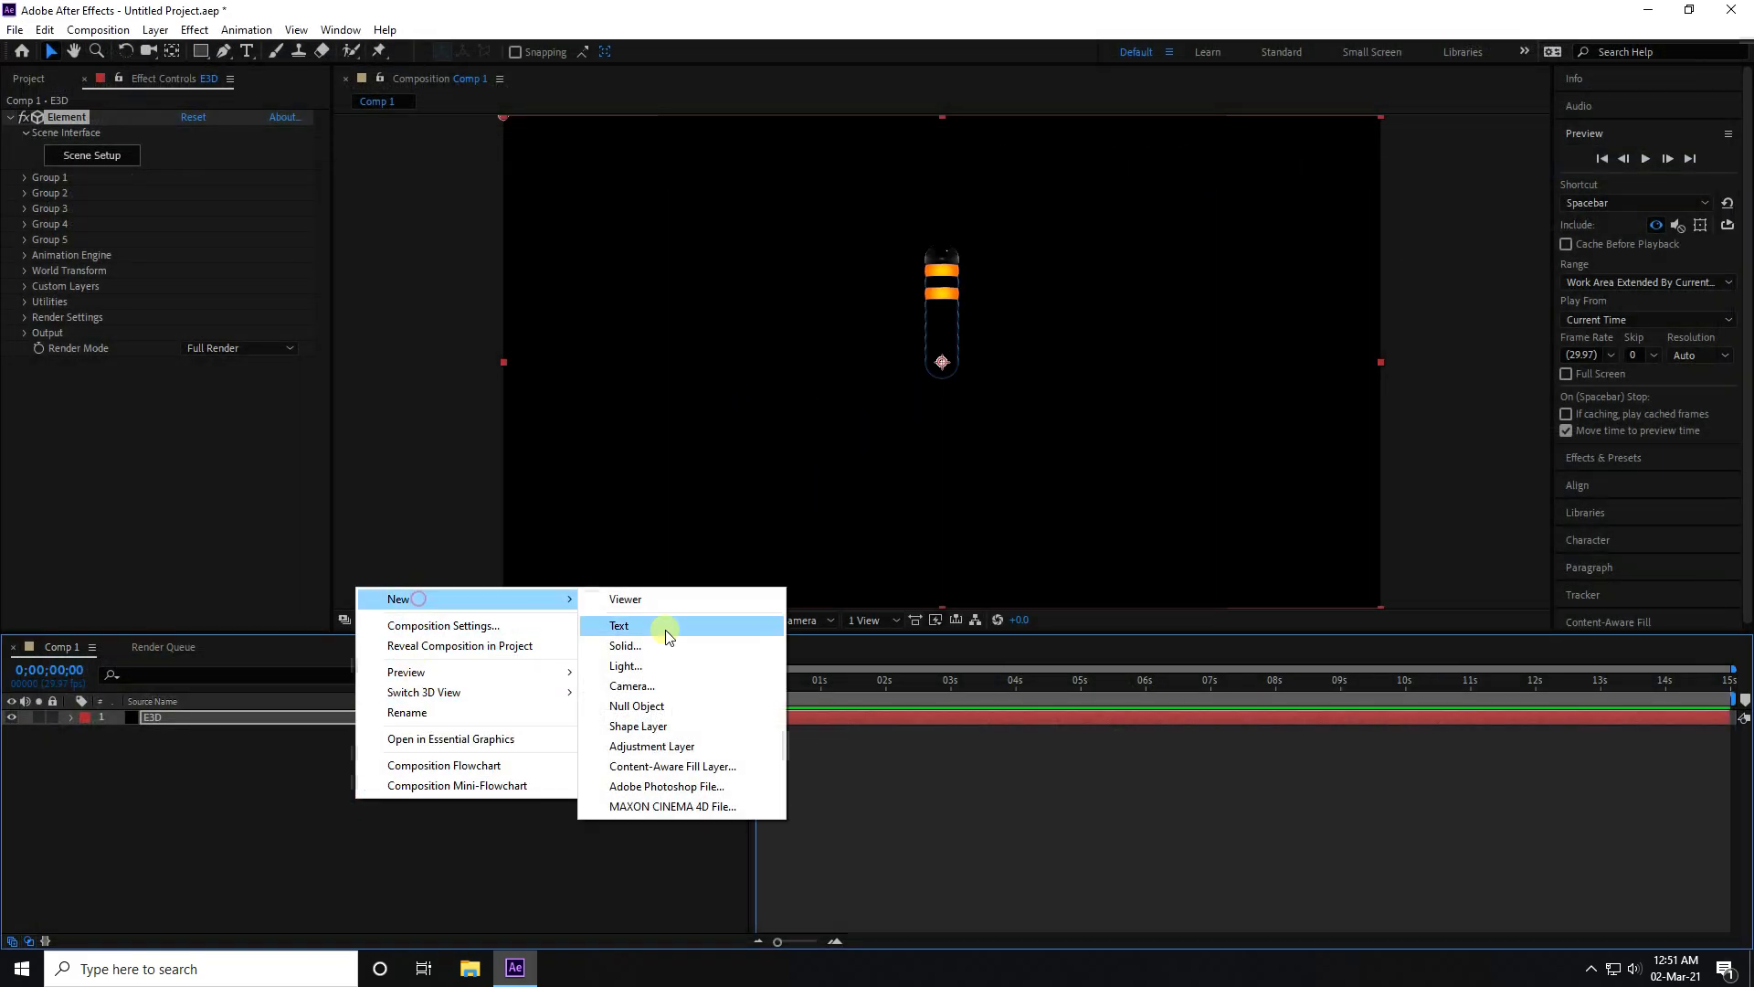
left_click(681, 686)
left_click(1055, 678)
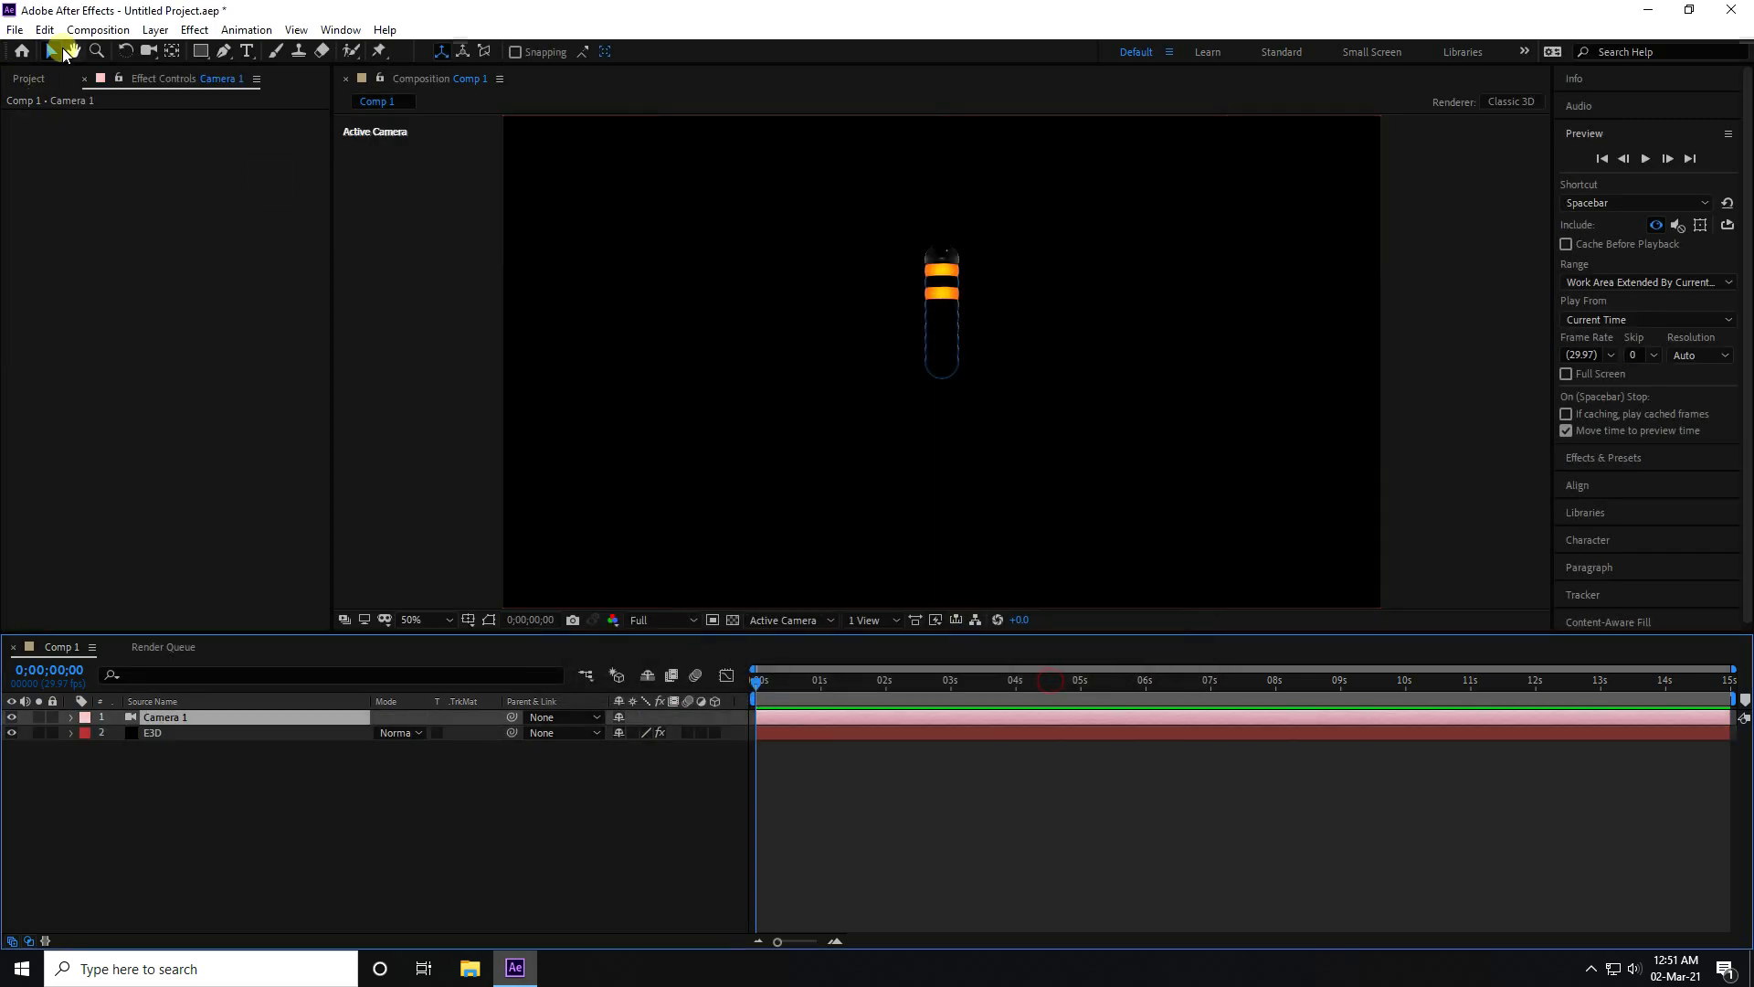
Orbit and move the camera to view the column slightly from above, larger and closer to the frame's center
left_click_drag(148, 51, 249, 73)
mouse_move(946, 351)
left_mouse_down()
mouse_move(971, 392)
mouse_move(963, 380)
left_mouse_up()
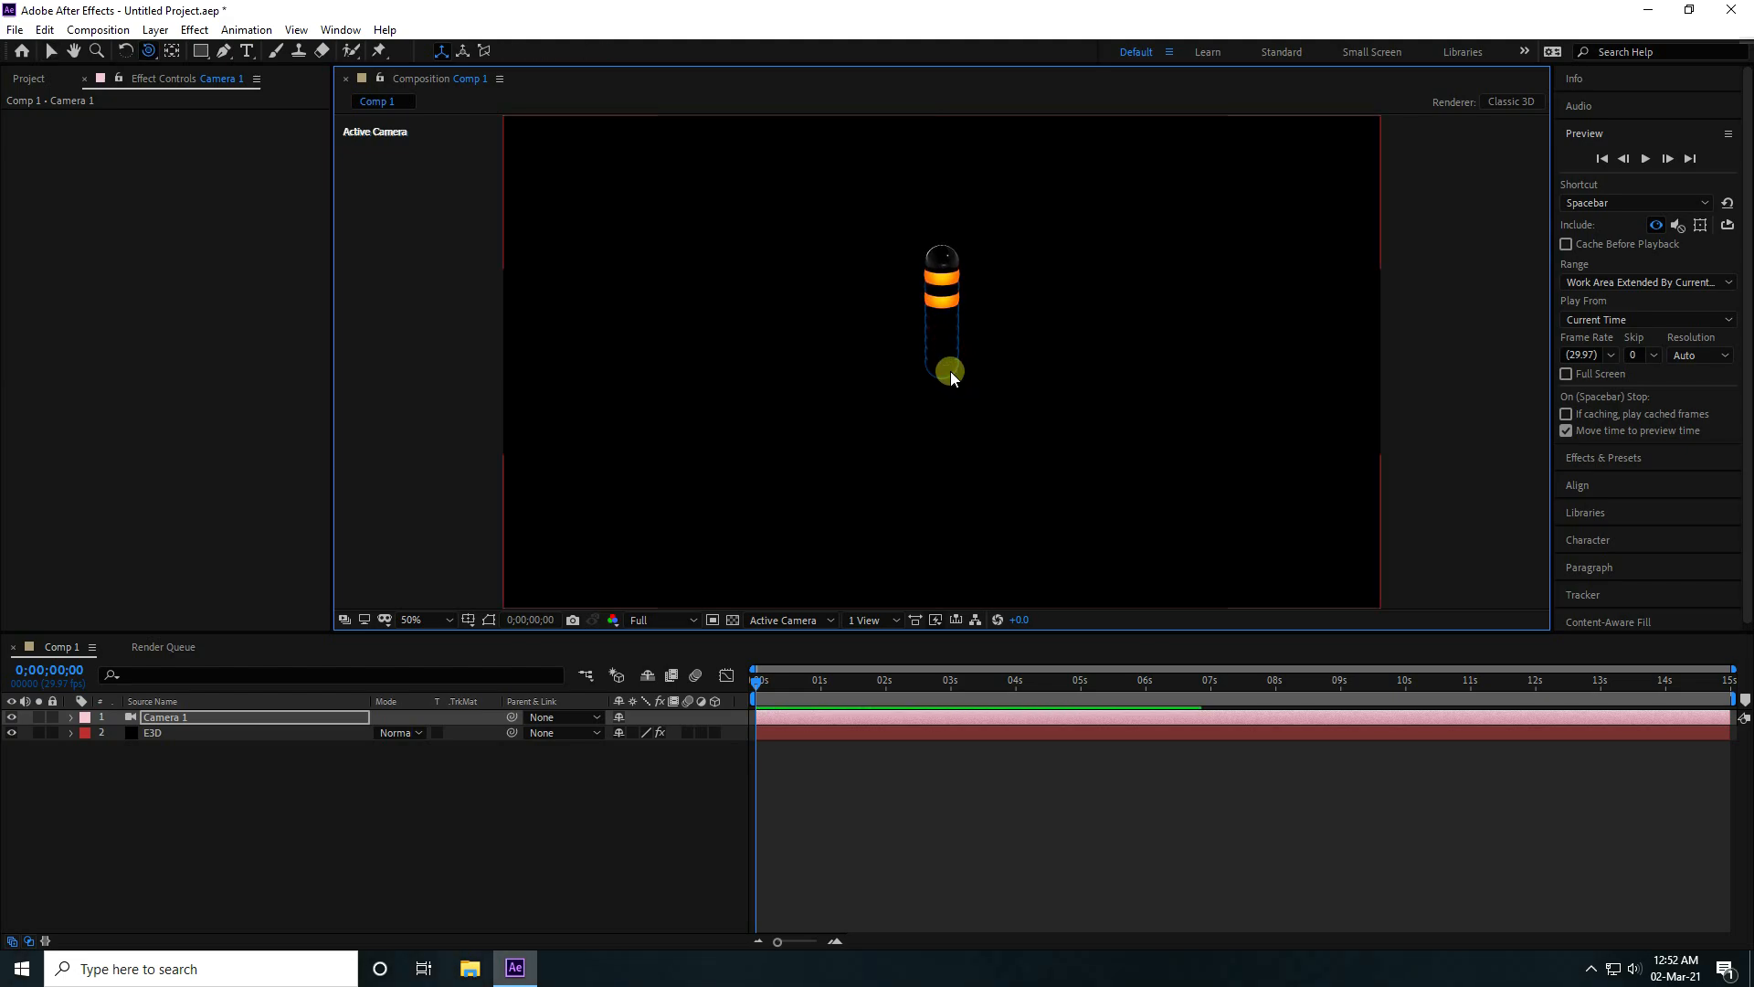
mouse_move(943, 329)
left_mouse_down()
mouse_move(947, 278)
mouse_move(949, 312)
left_mouse_up()
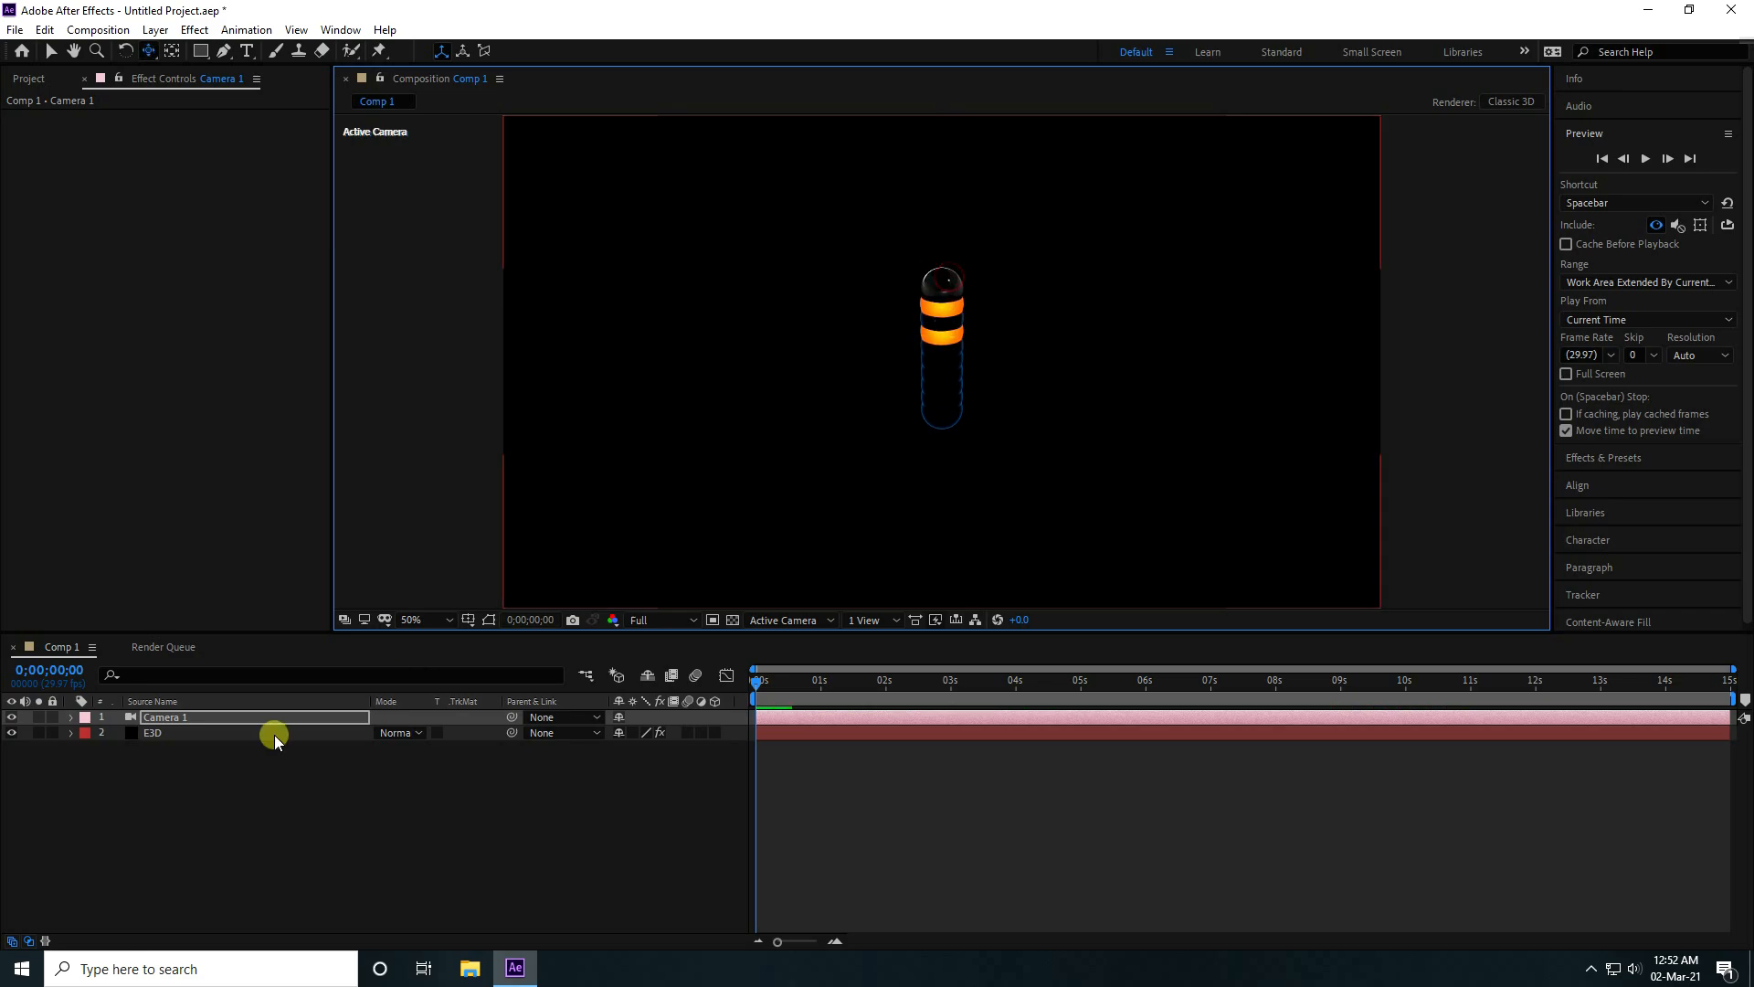
Set the particle count of Group 1 on the E3D layer to 5000
left_click(173, 737)
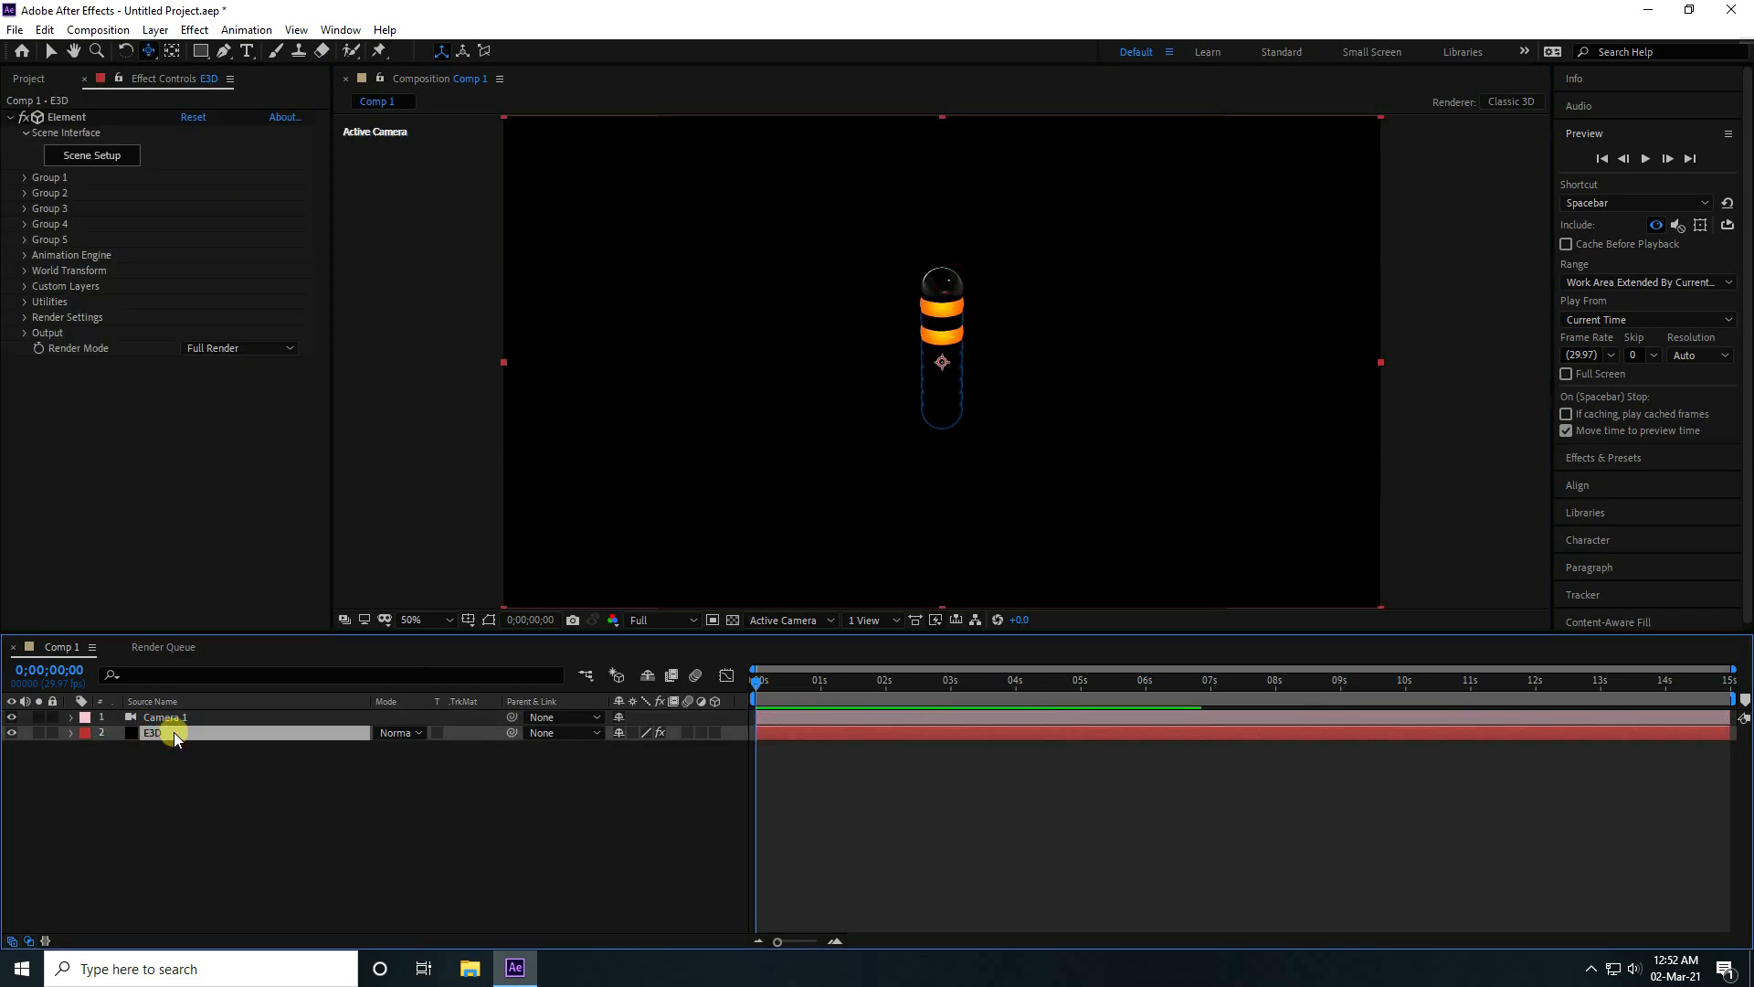
left_click(26, 176)
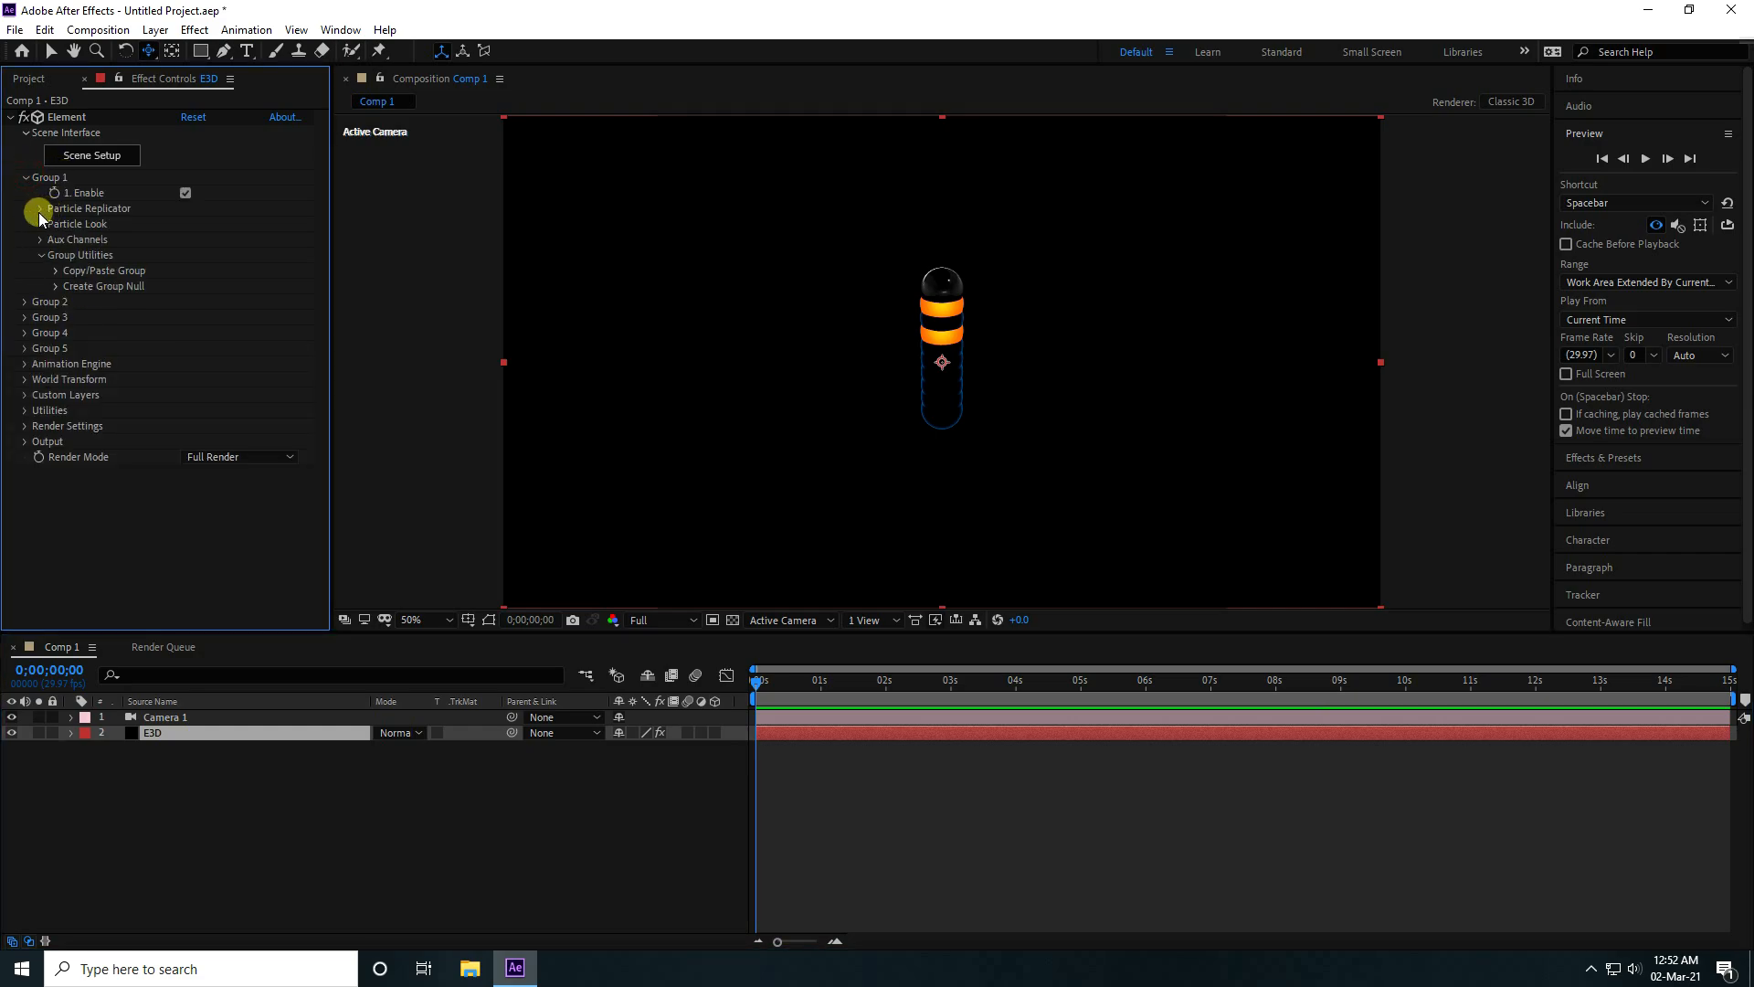
left_click(41, 209)
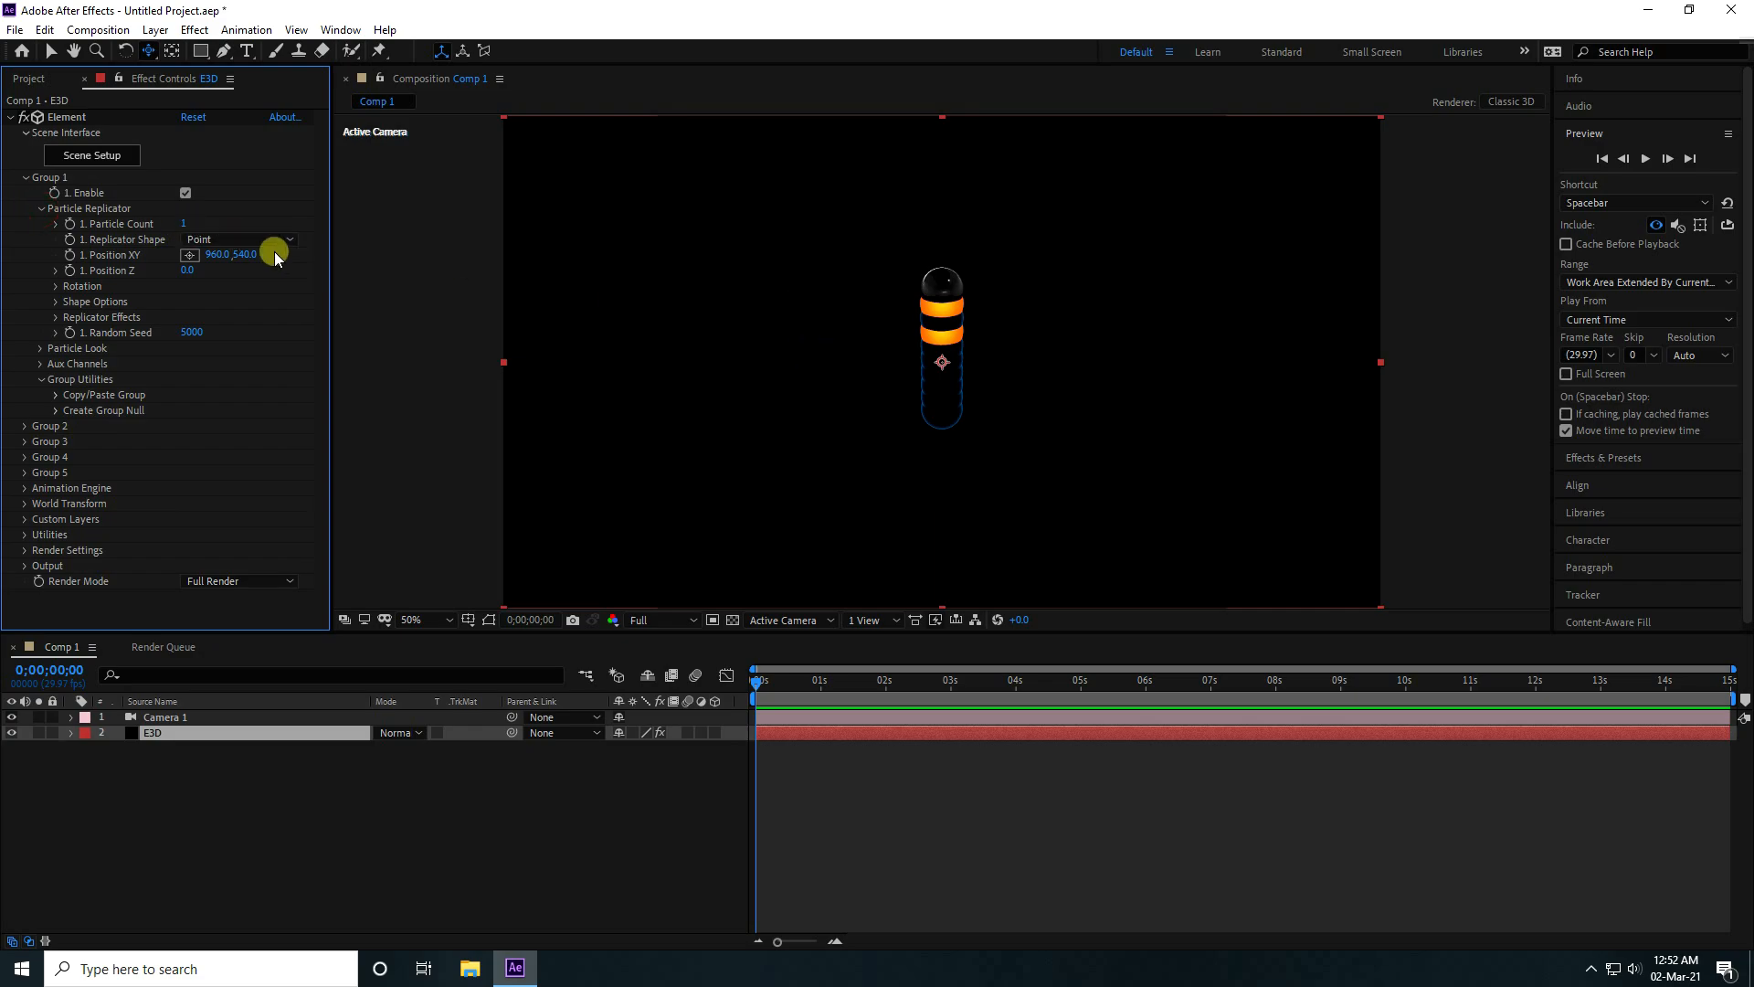
type("5000")
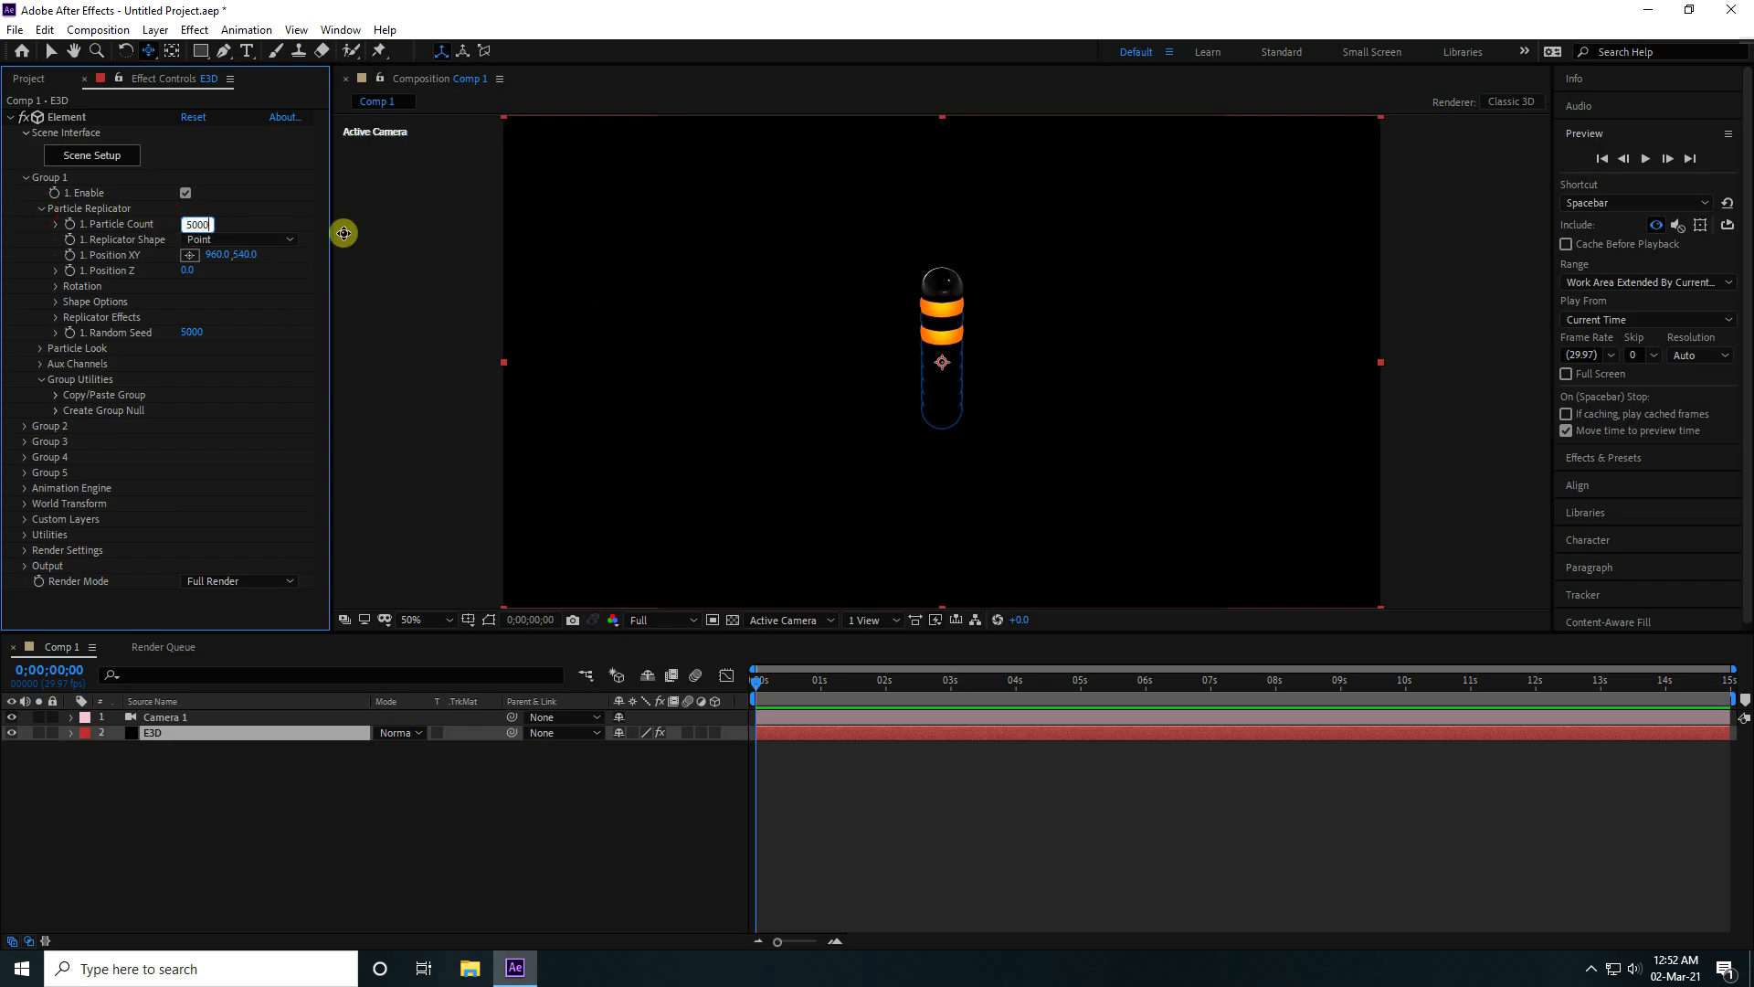
key("Return")
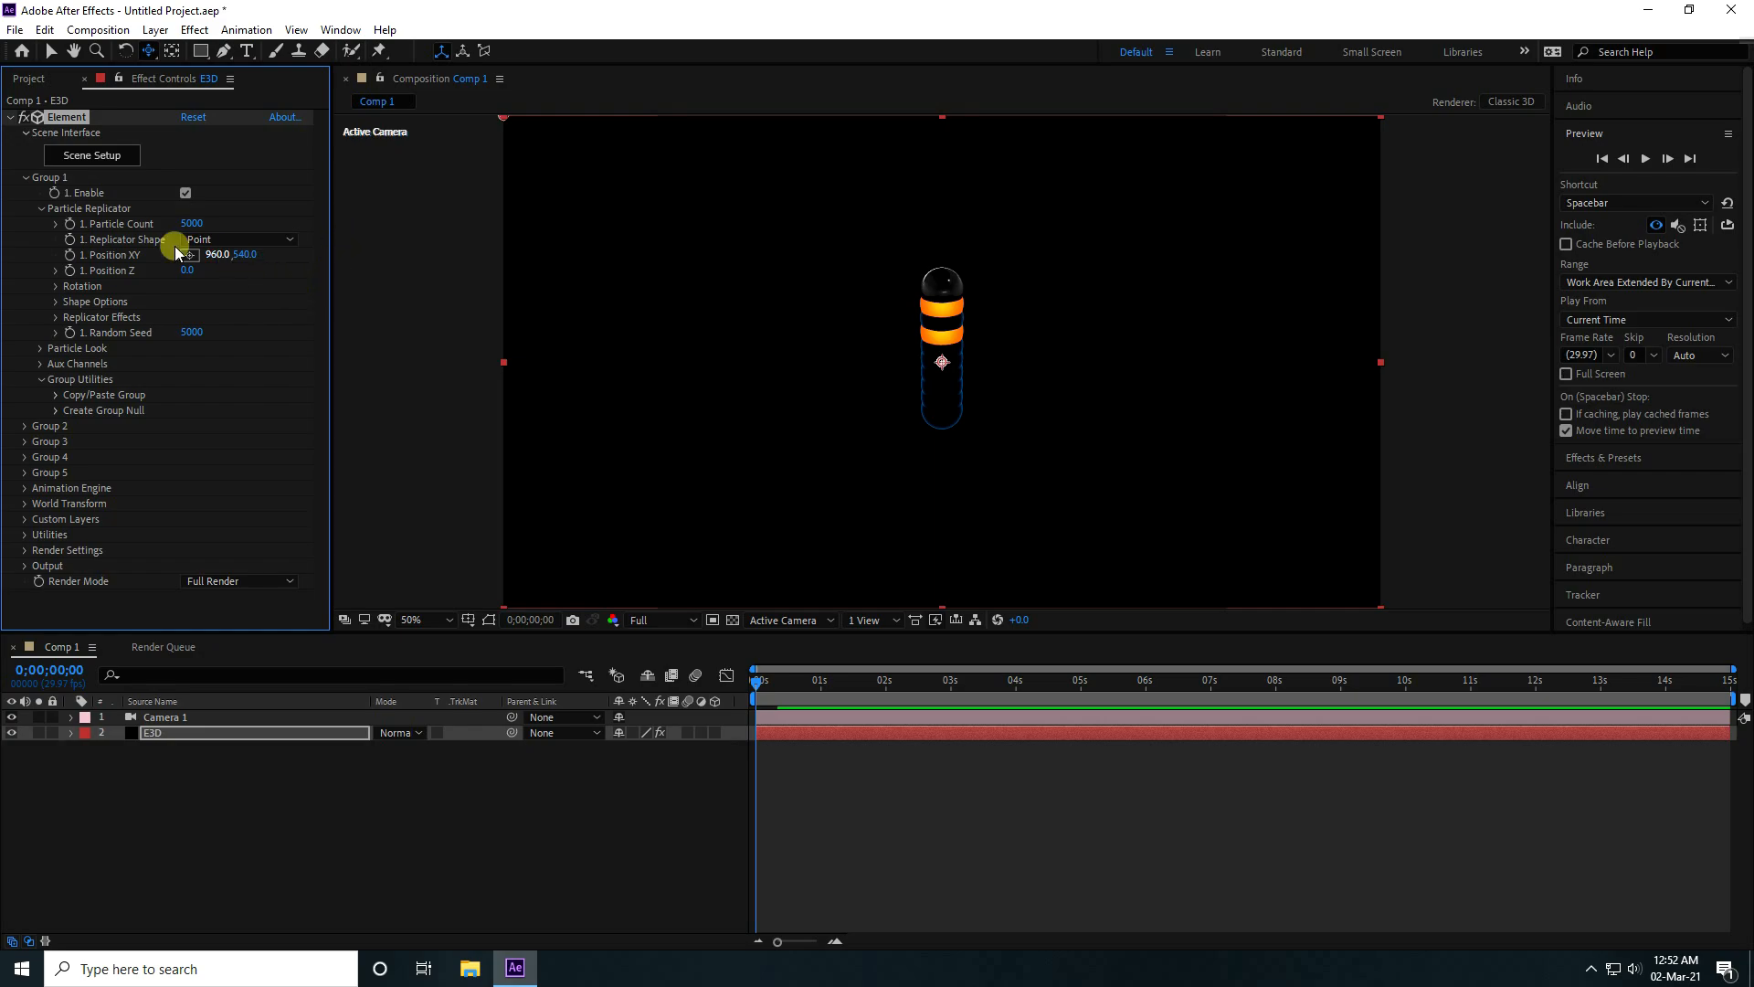
Change Group 1's replicator shape to Plane and set its Shape Scale to 25
left_click(271, 239)
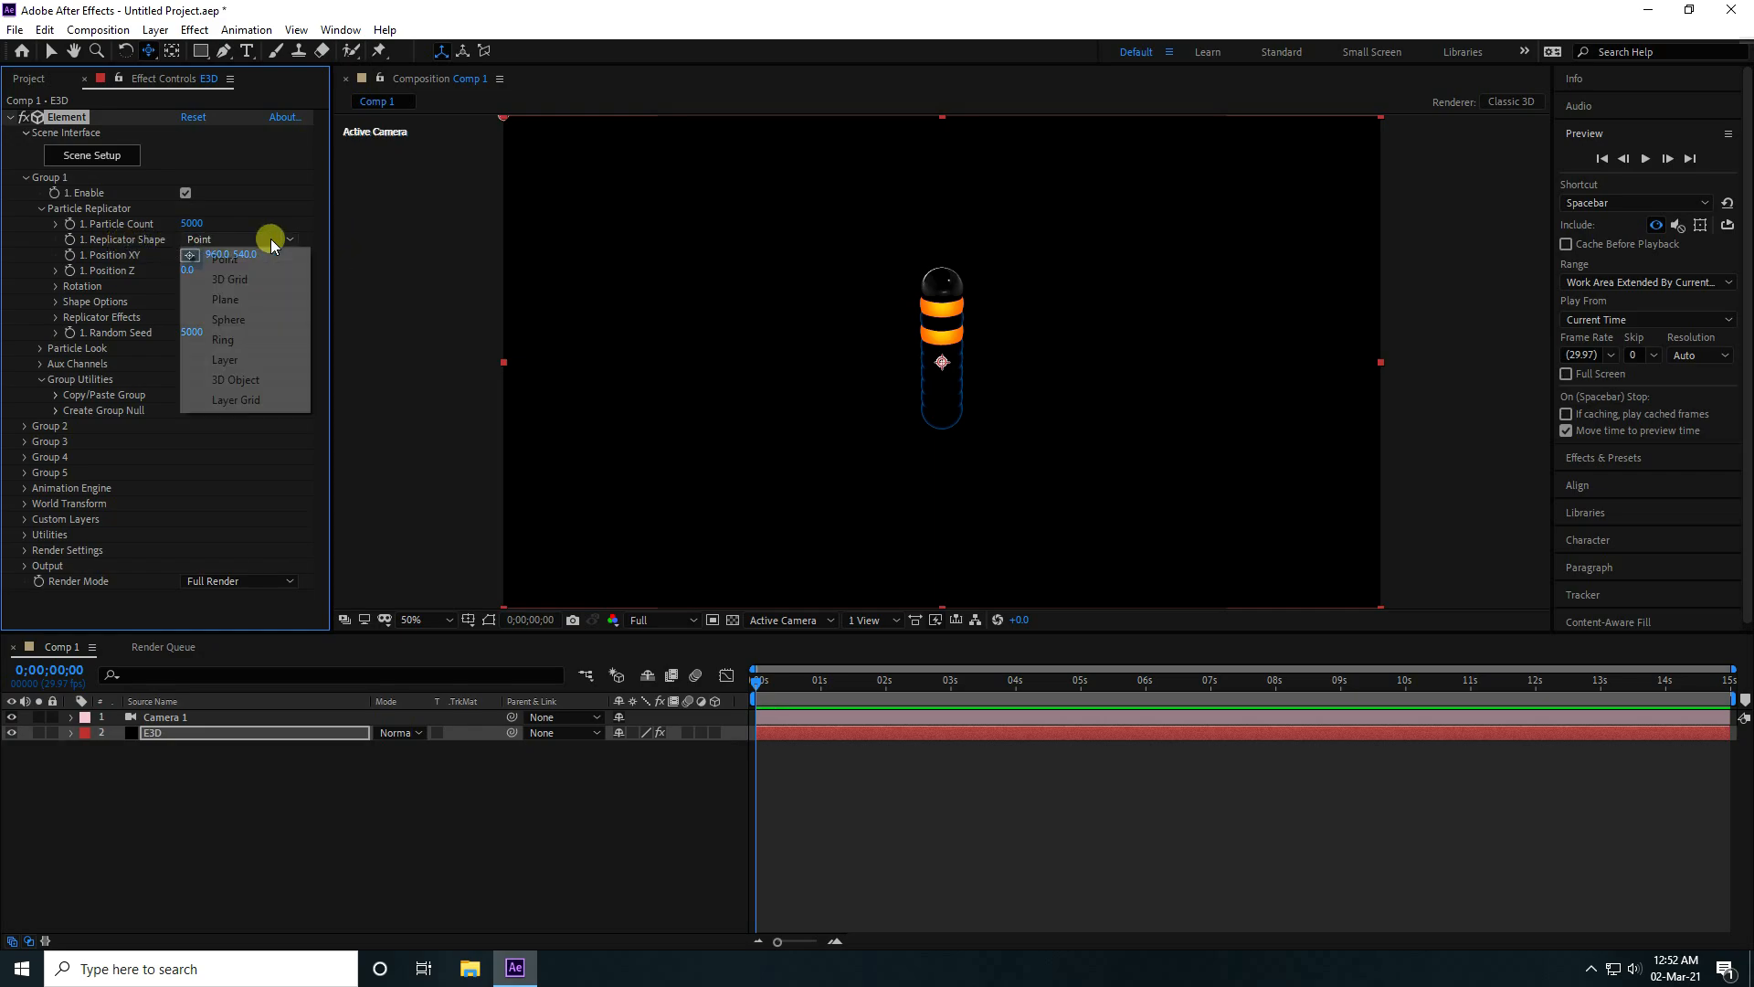
left_click(270, 302)
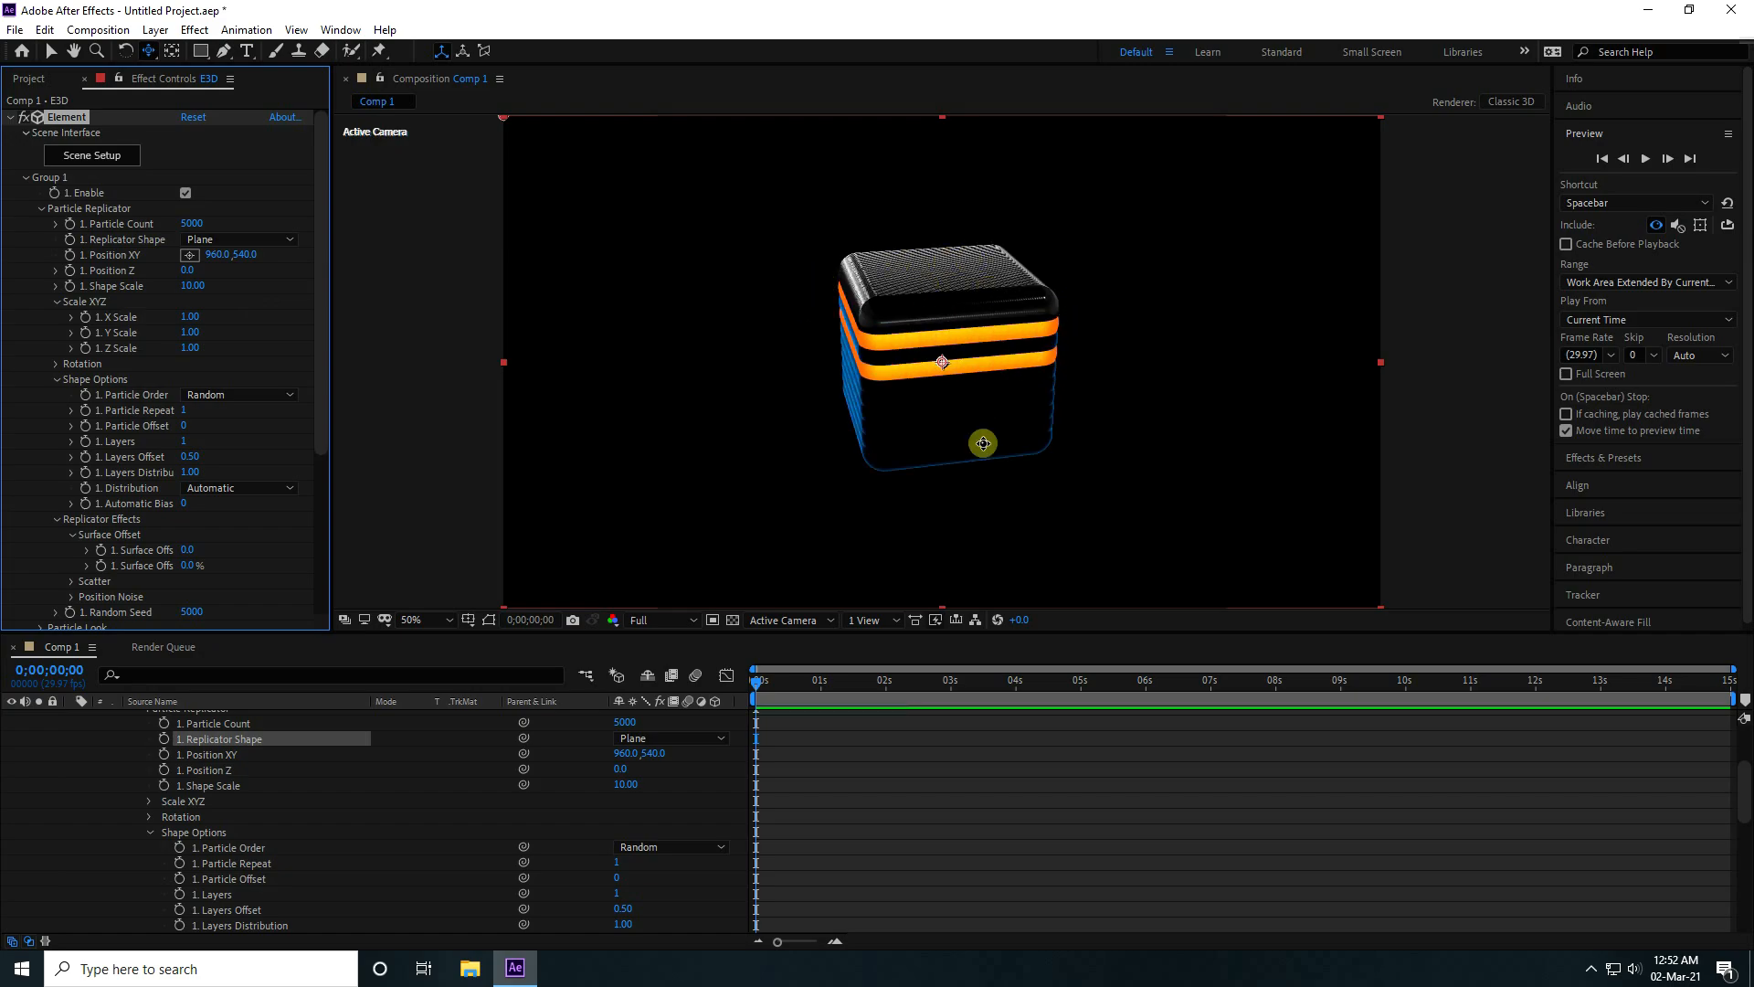
scroll(124, 777, "up", 3)
left_click(70, 733)
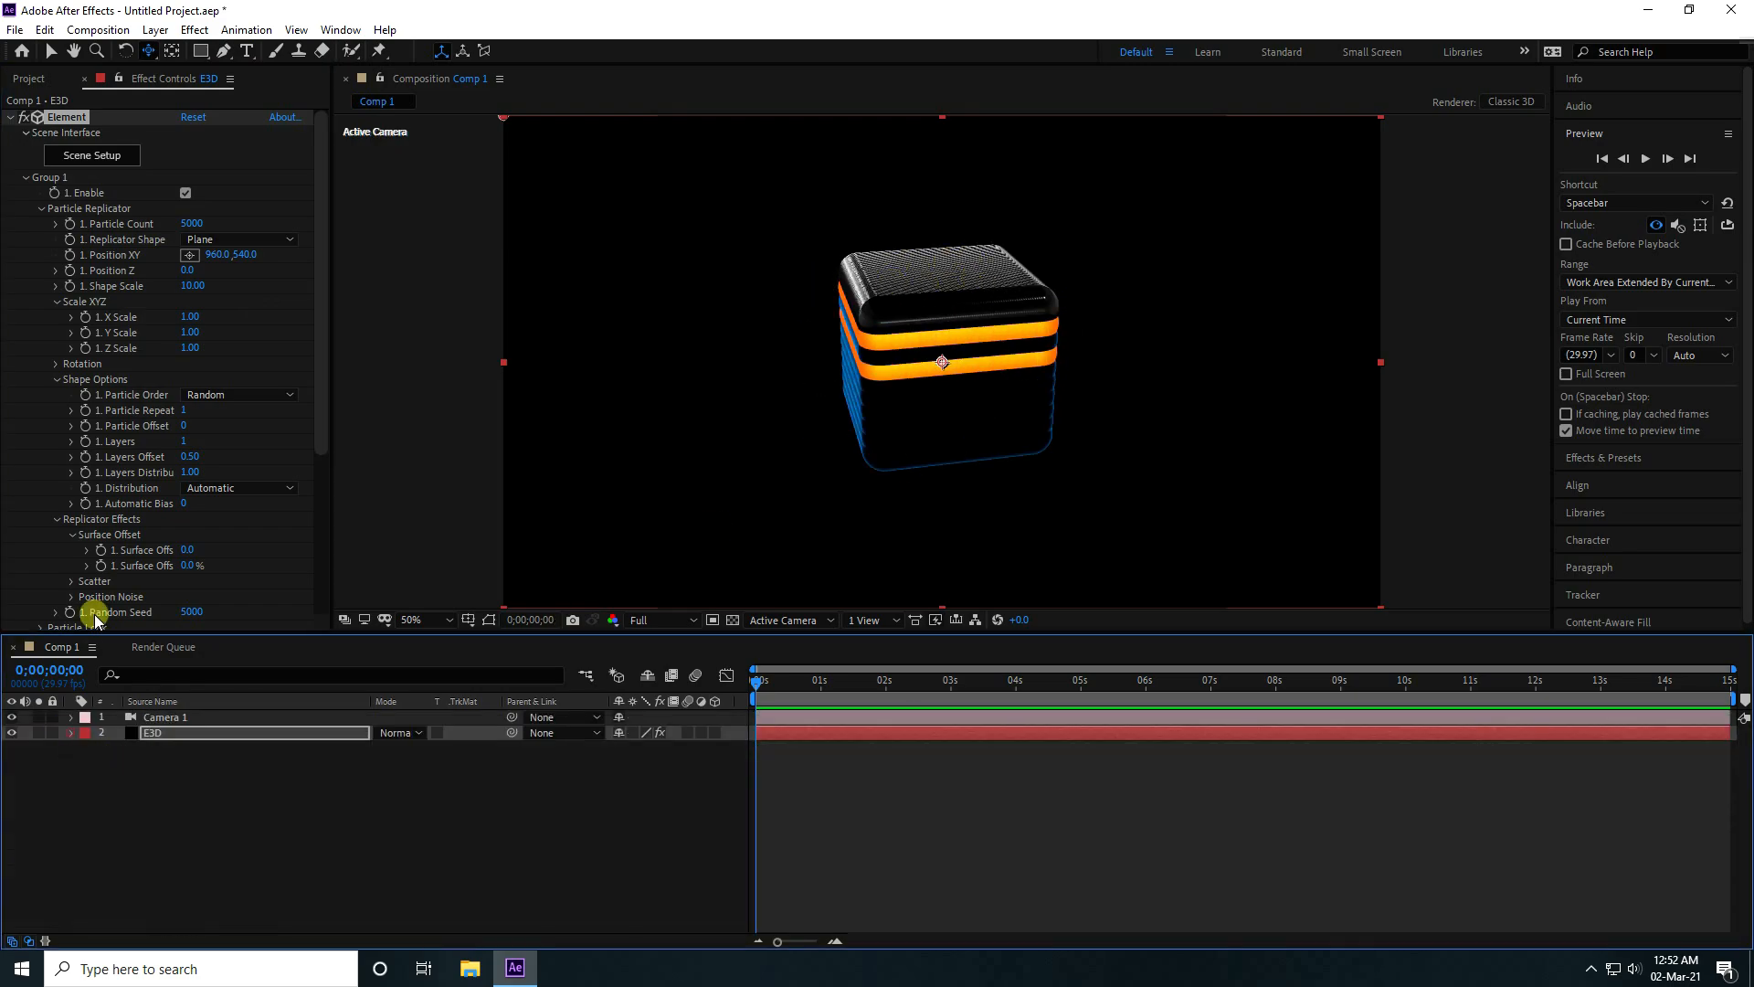
left_click(185, 286)
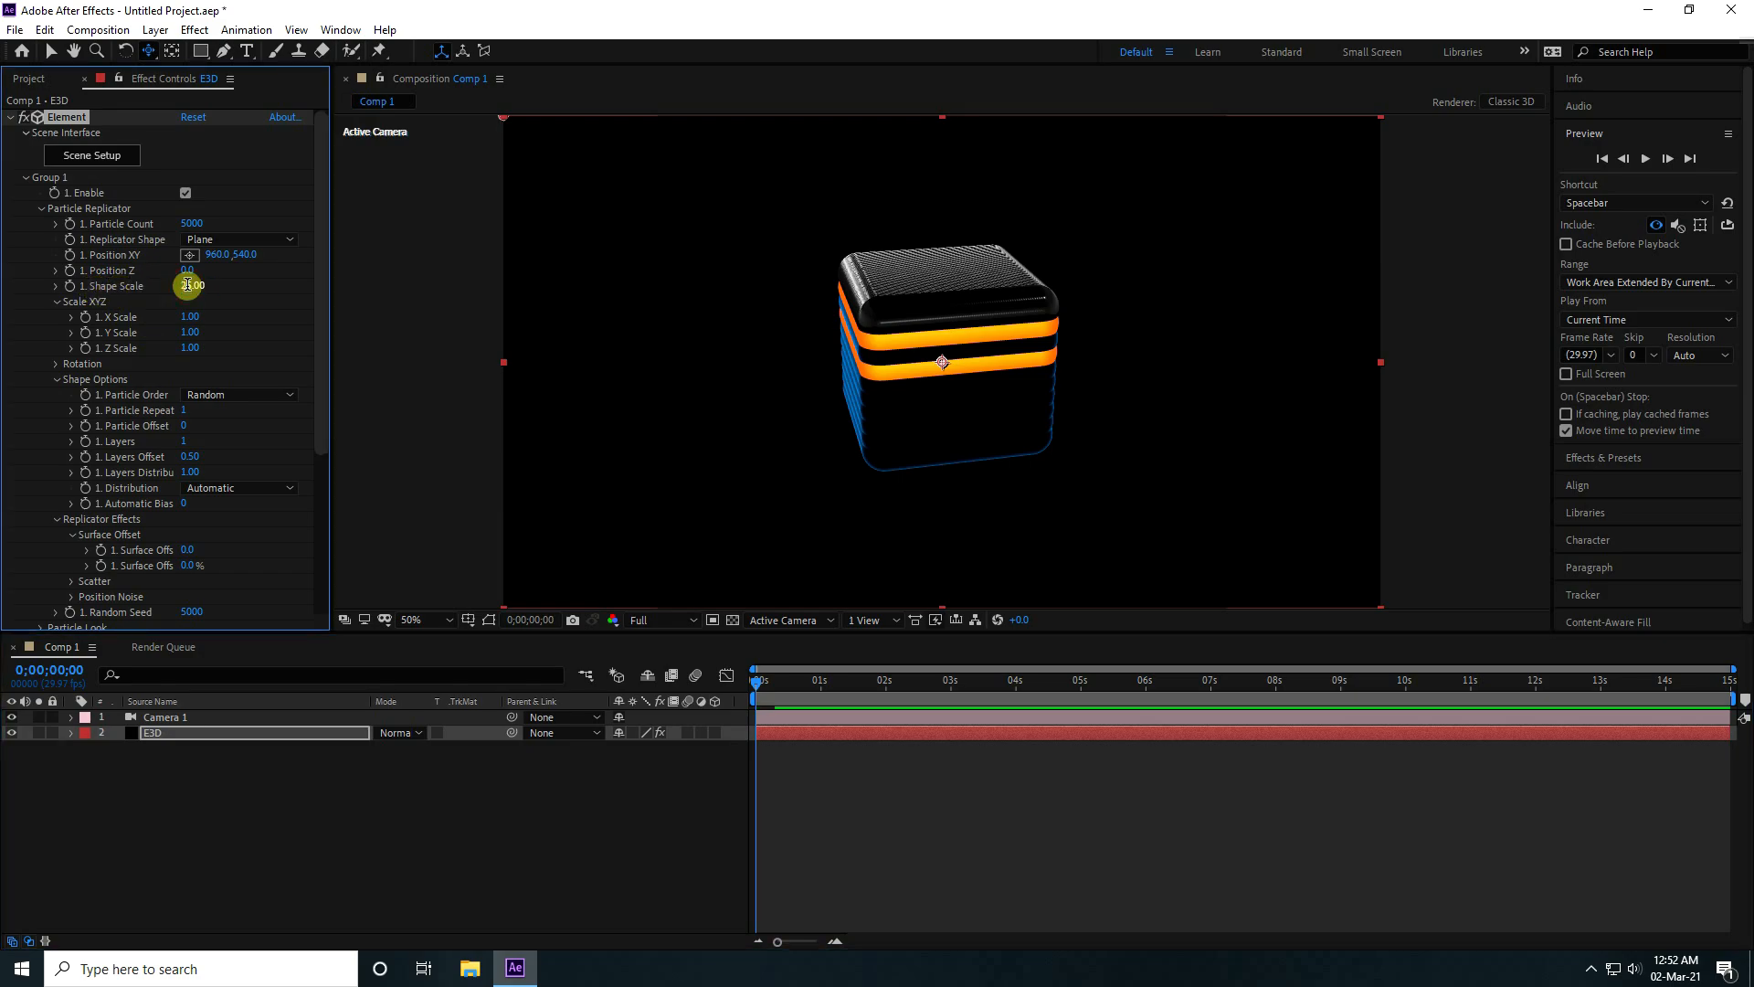
type("25")
key("Return")
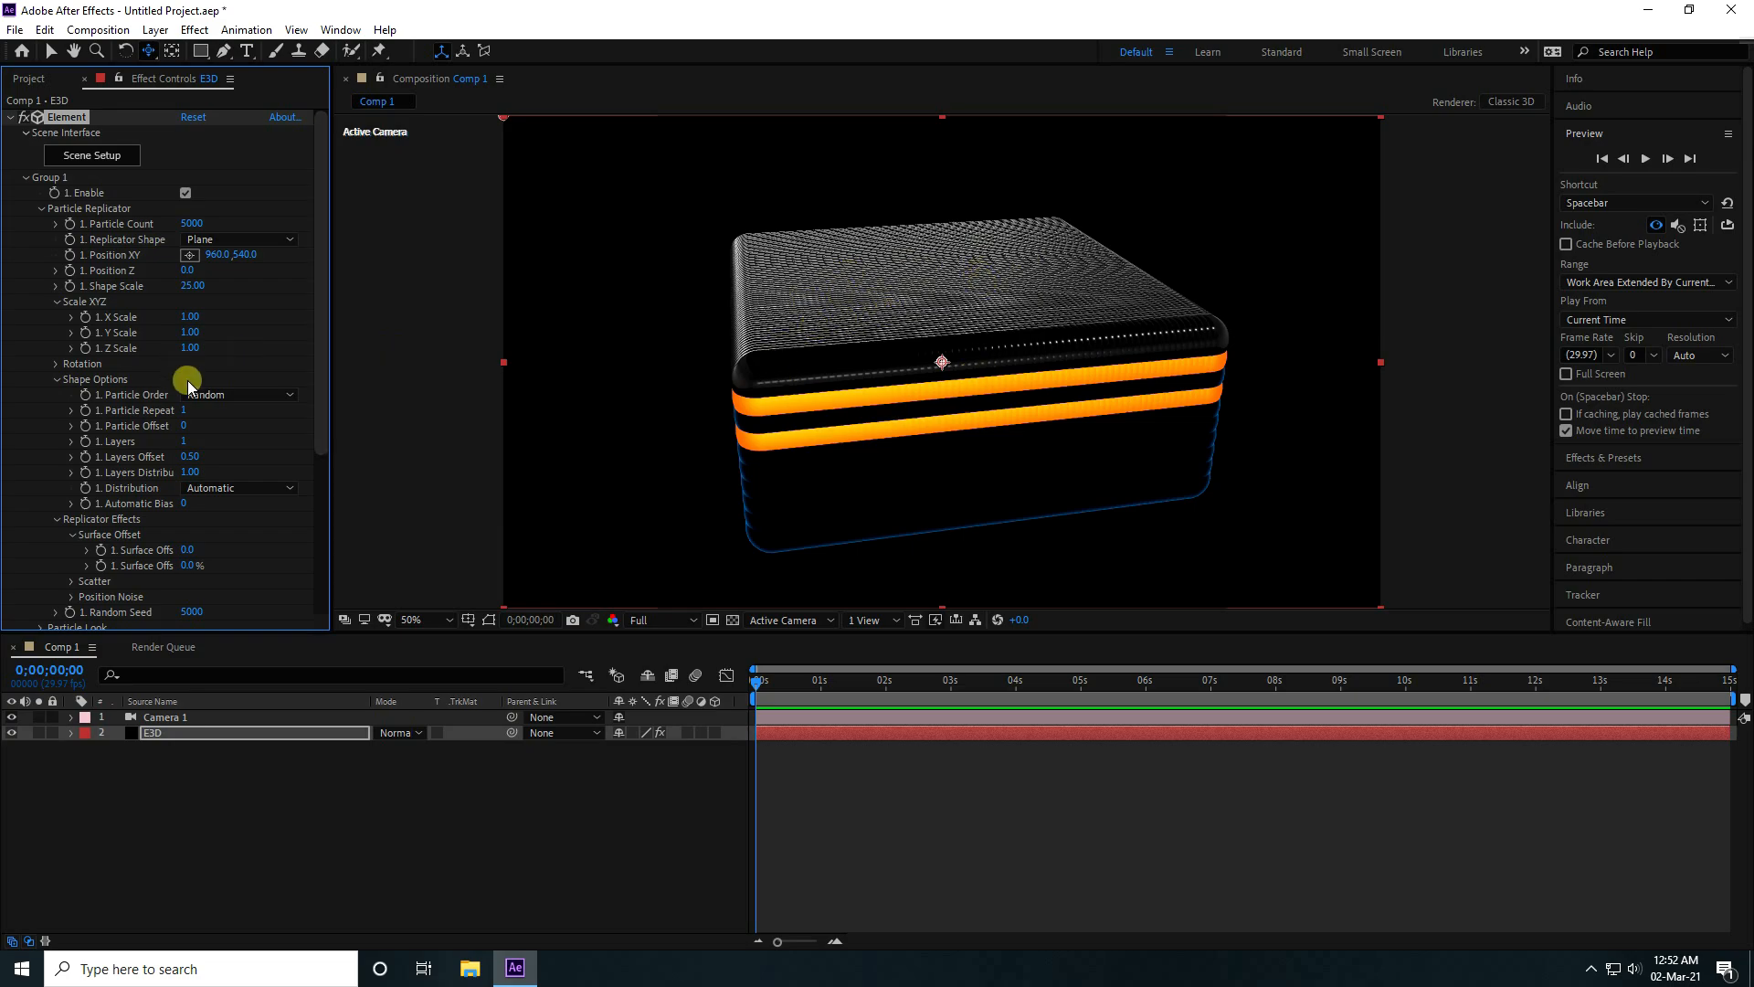
Set Group 1's Position Noise amount on the Y axis to 50 and its Particle Size to 0.90
scroll(144, 435, "down", 3)
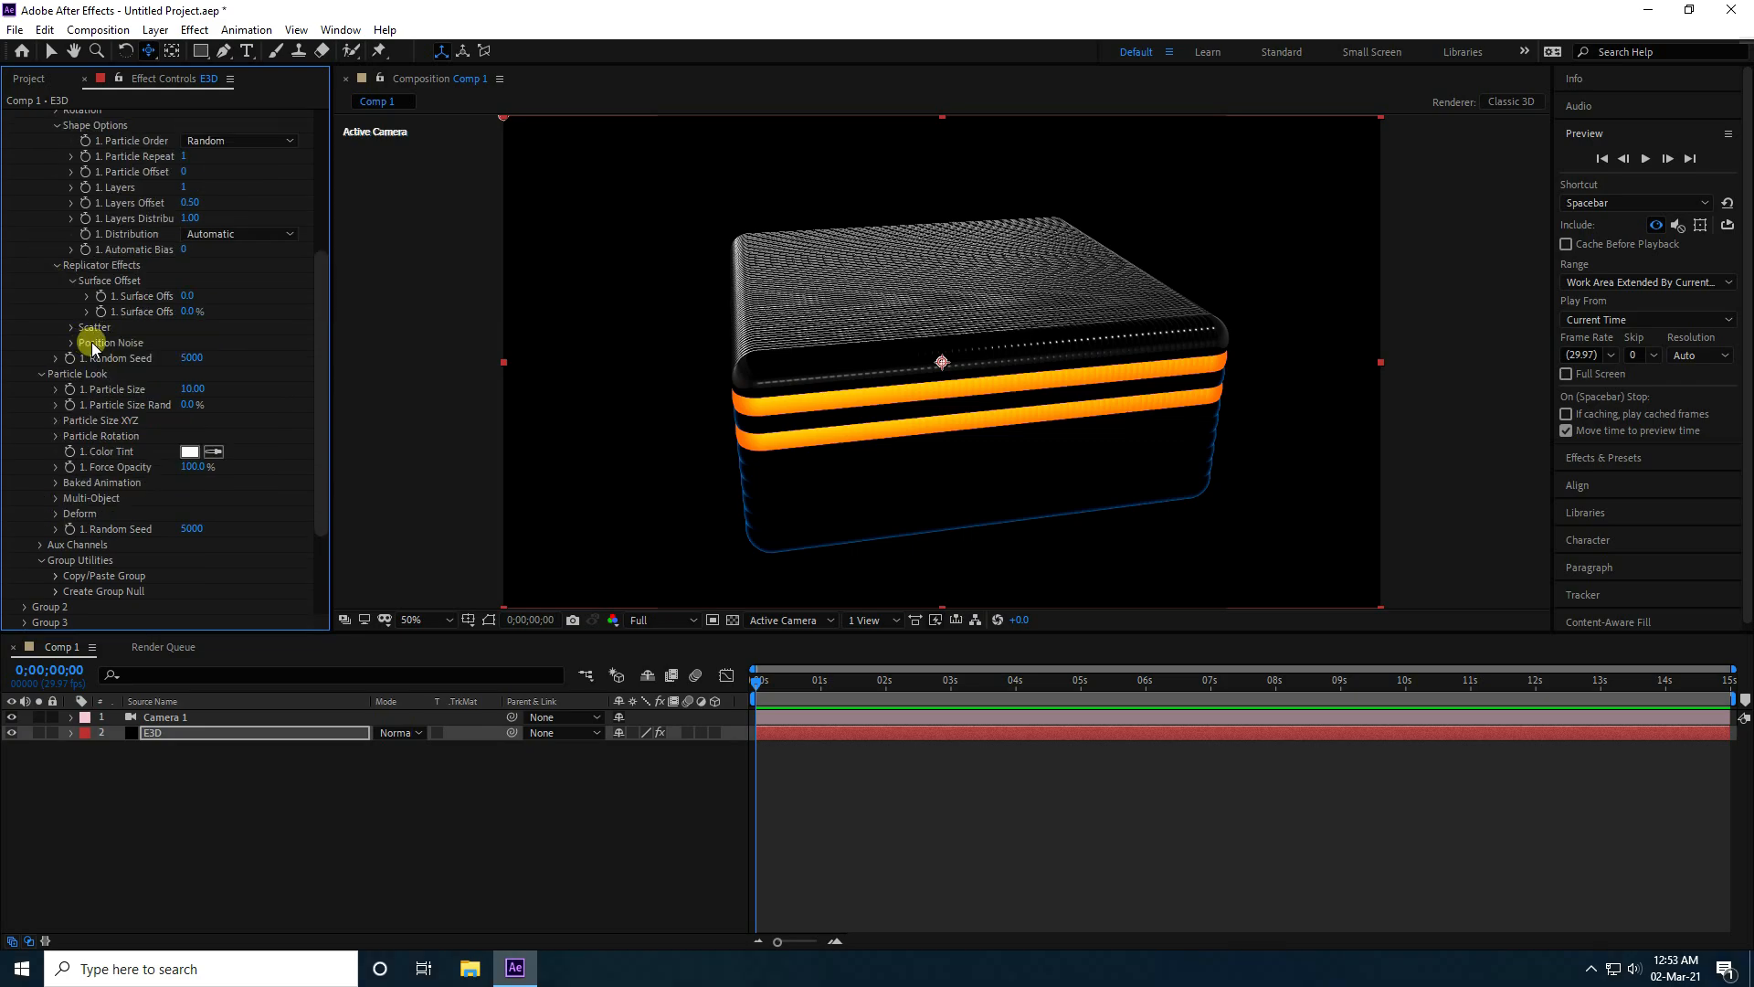
left_click(71, 341)
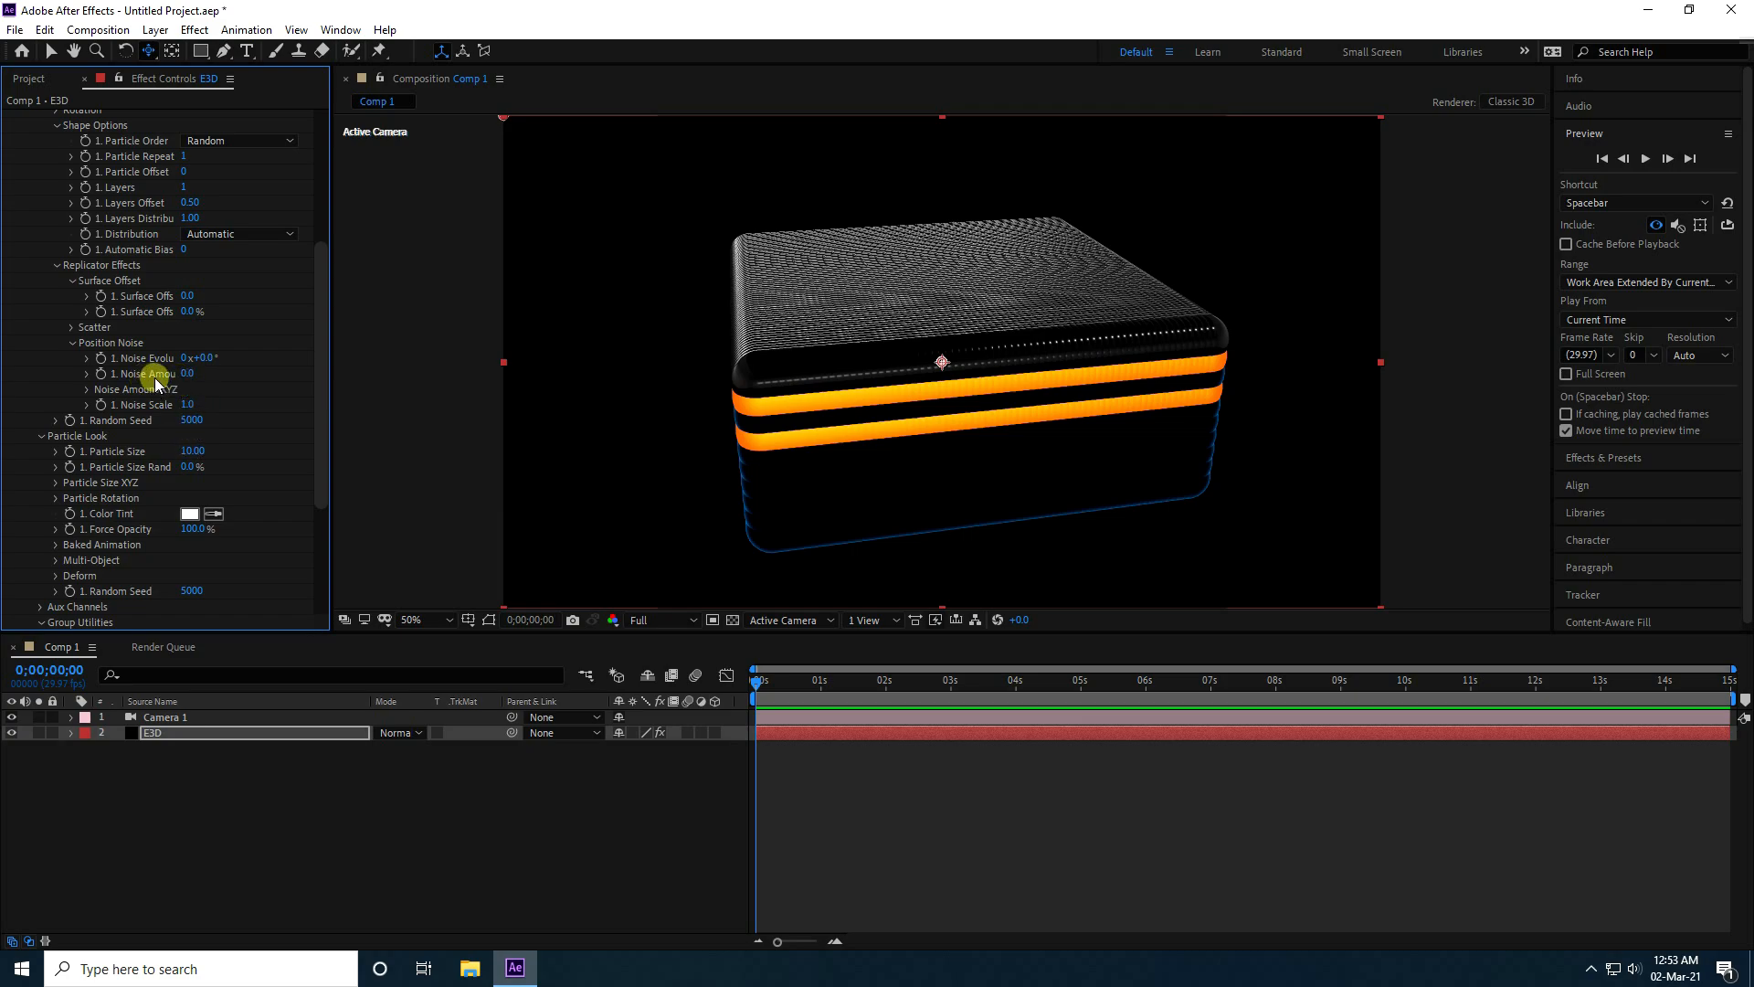
left_click(87, 373)
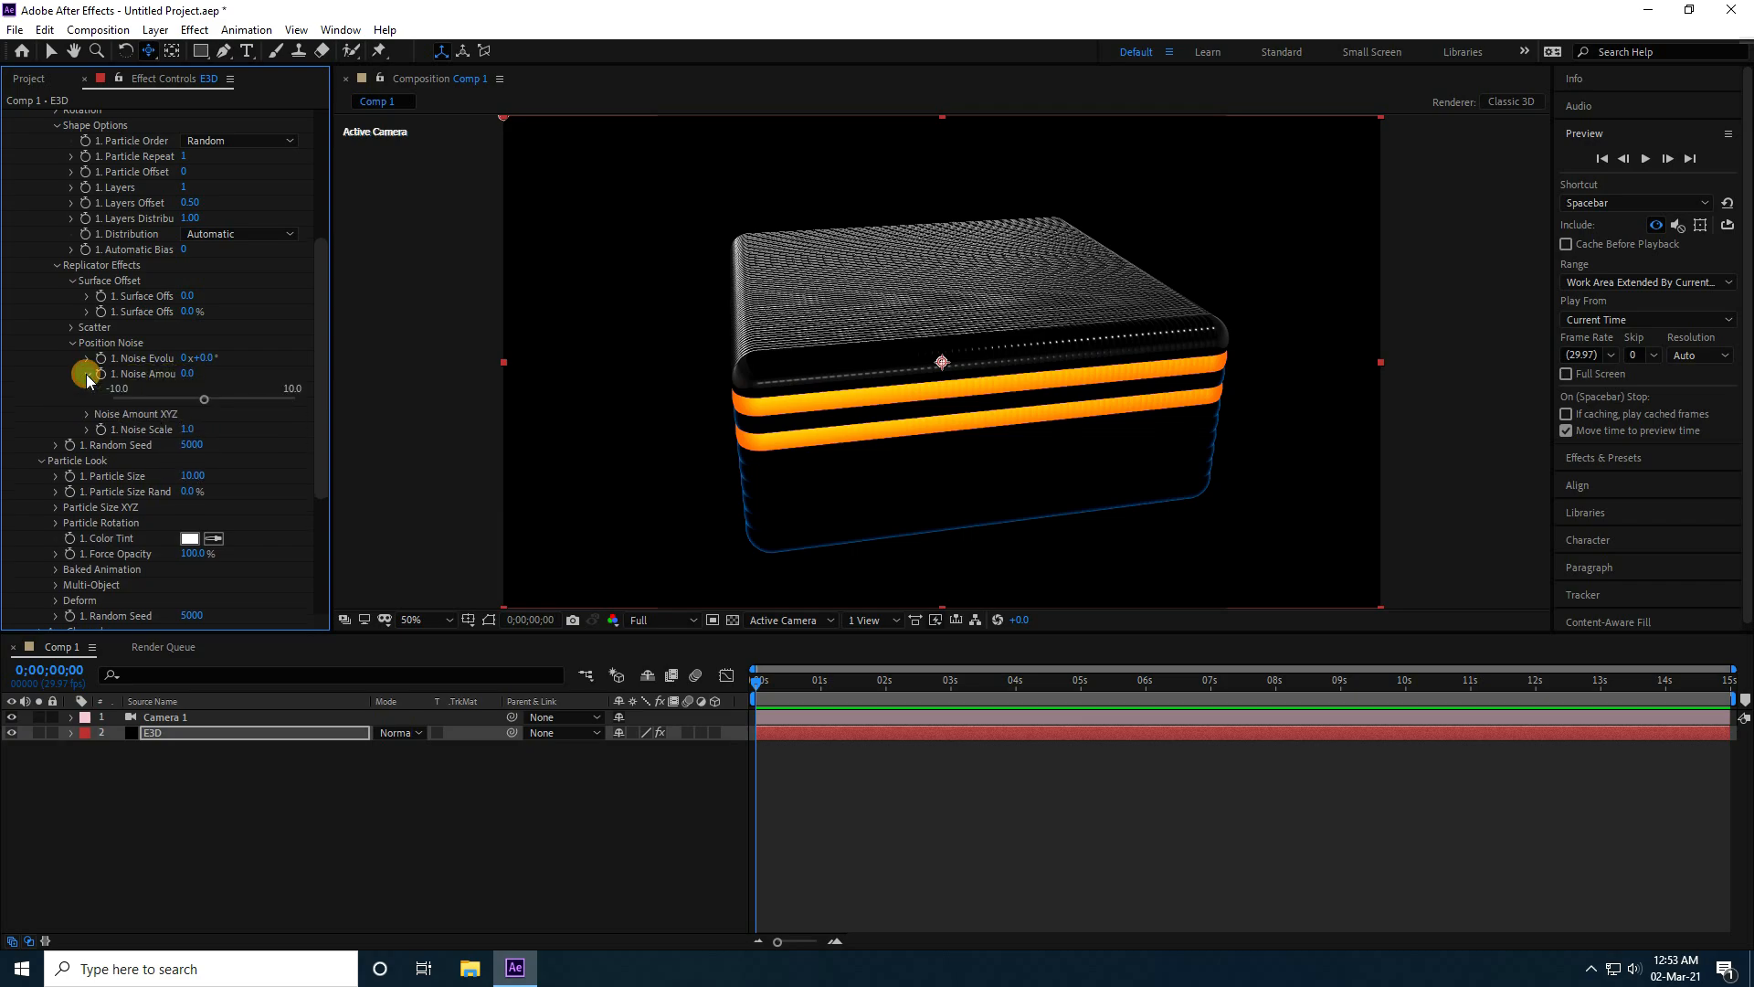
left_click(84, 375)
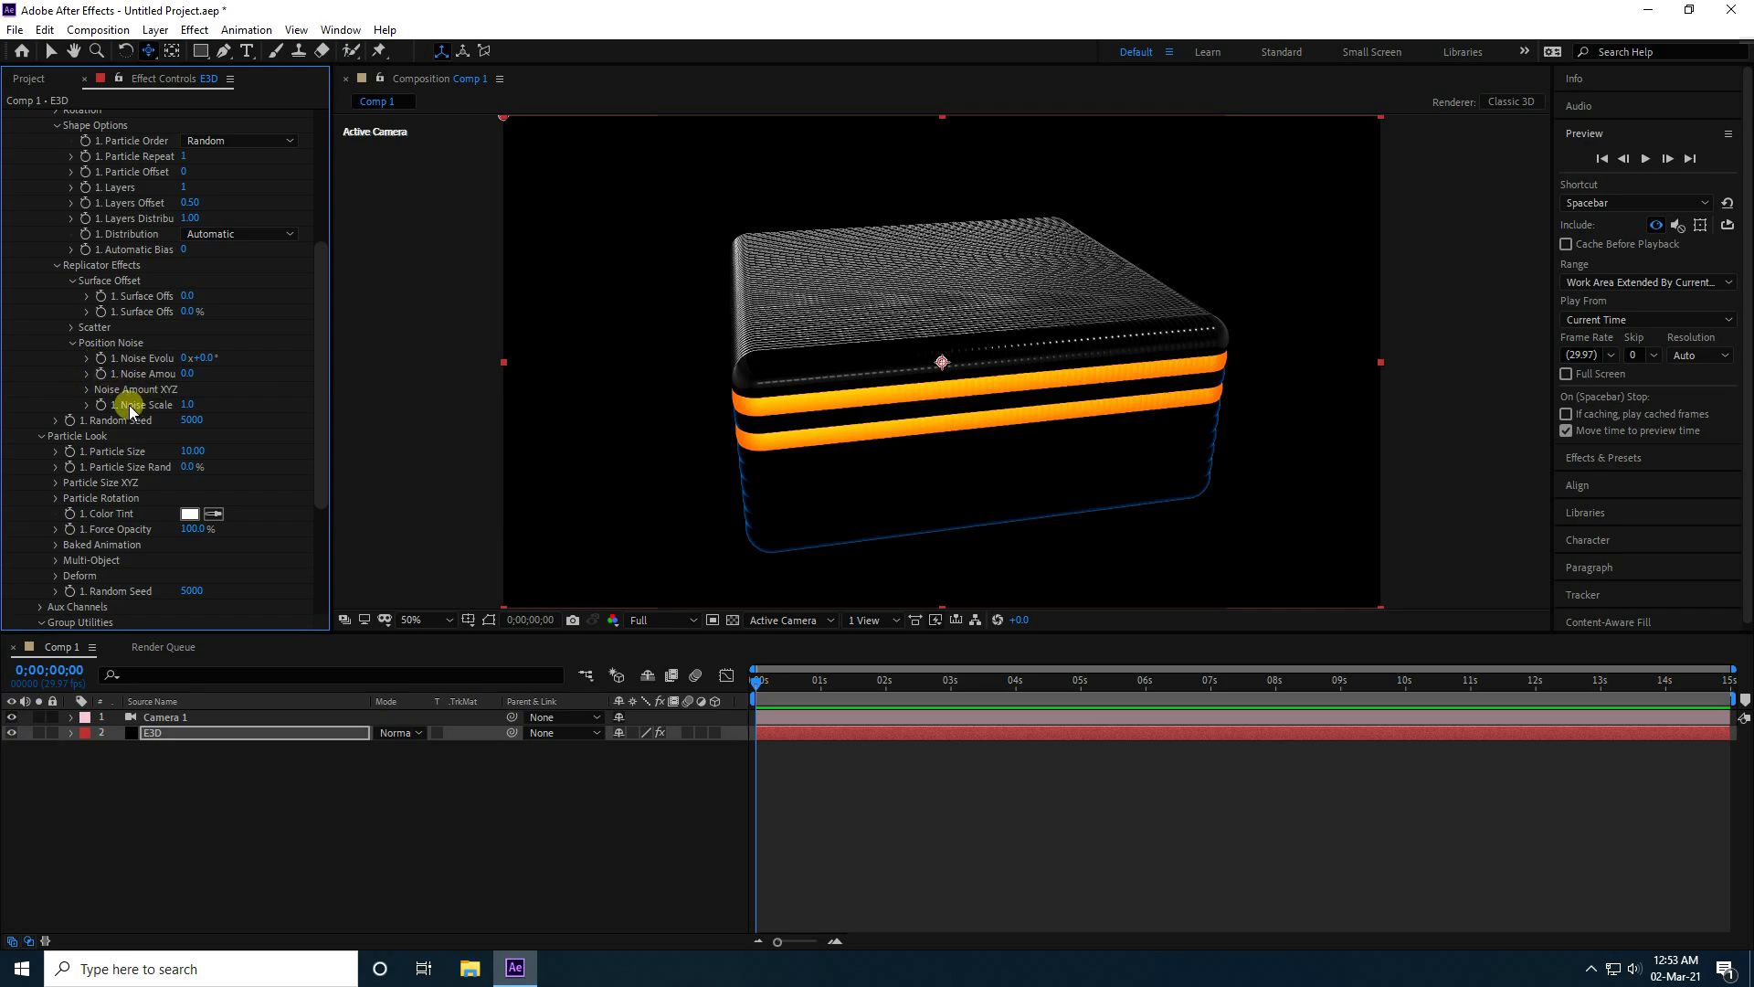
left_click(86, 390)
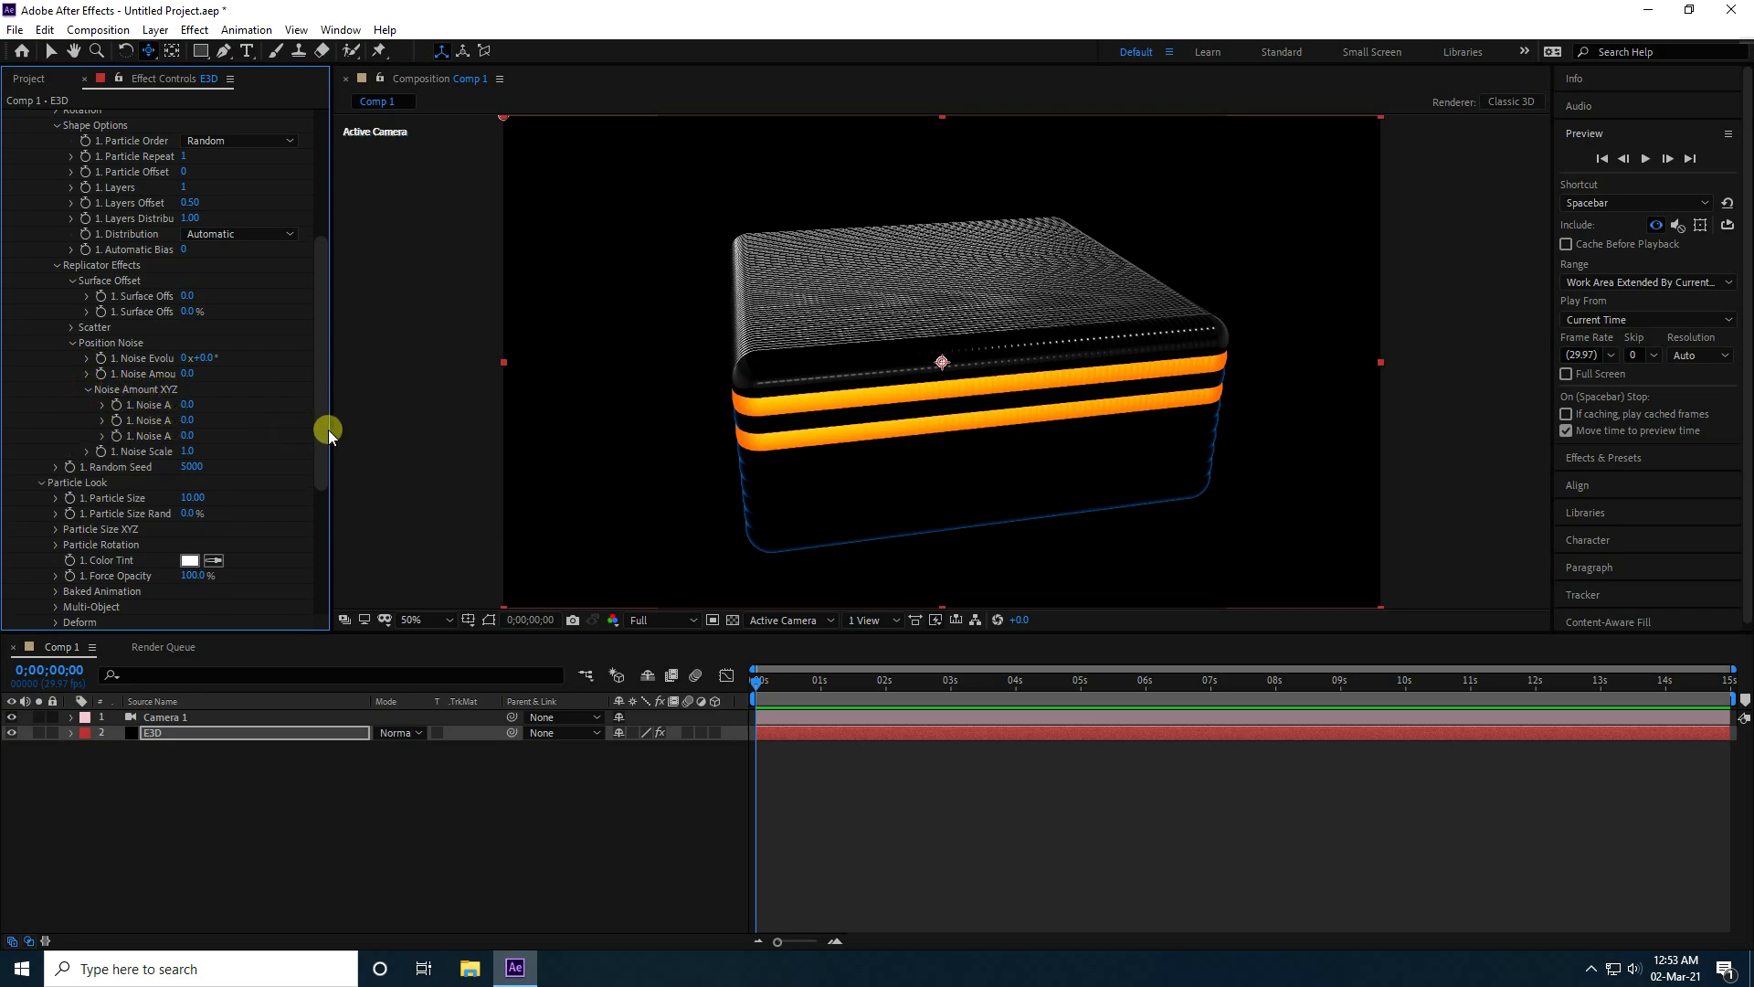
left_click_drag(329, 429, 379, 423)
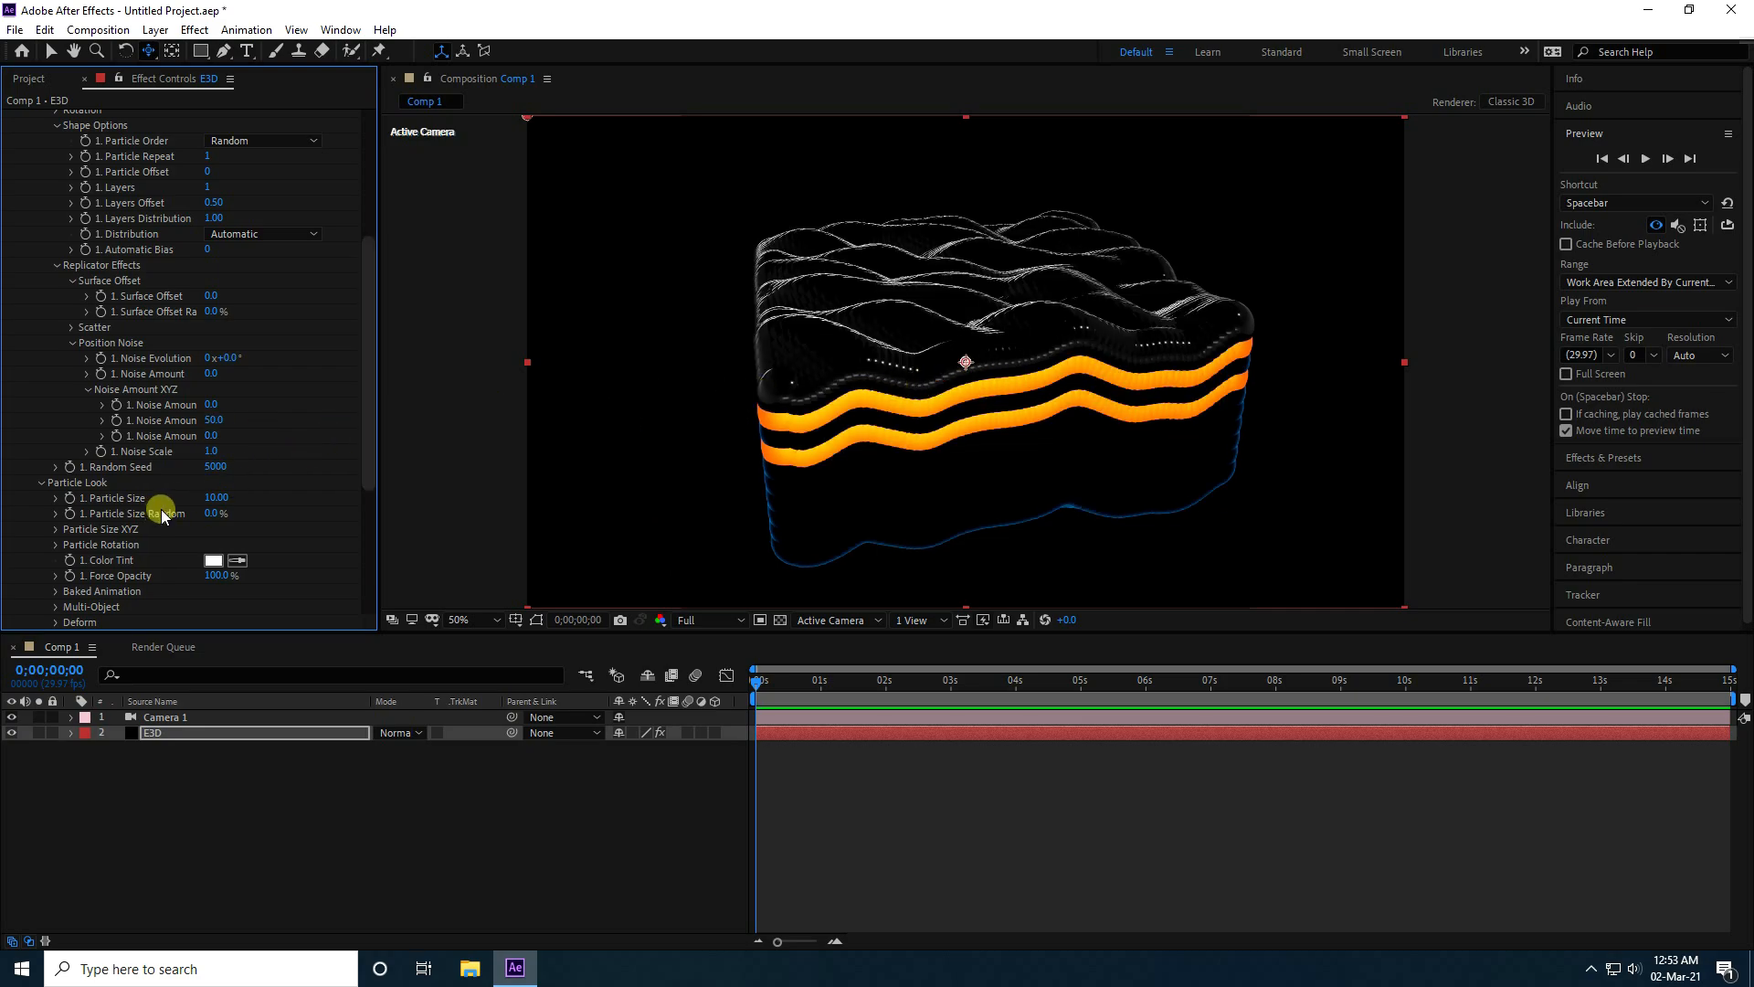
left_click(219, 497)
key("Return")
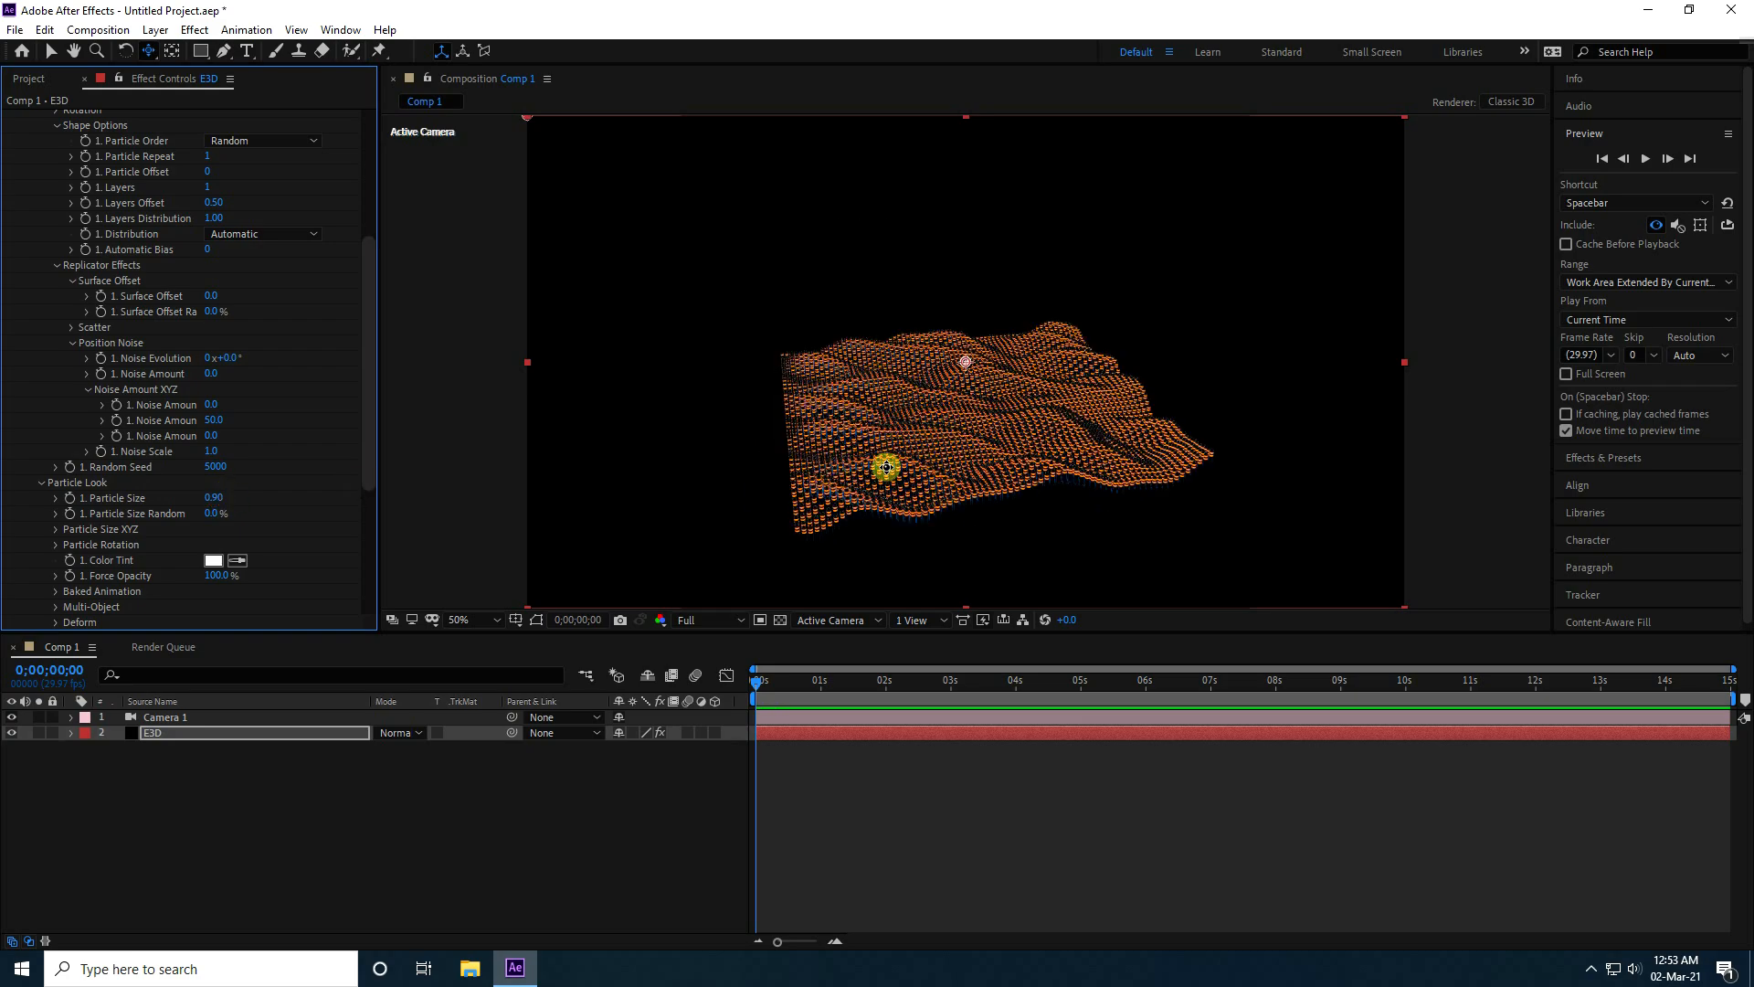
Move Camera 1 in close and orbit it so the wavy field of columns fills the lower frame
left_click(153, 716)
left_click(834, 478)
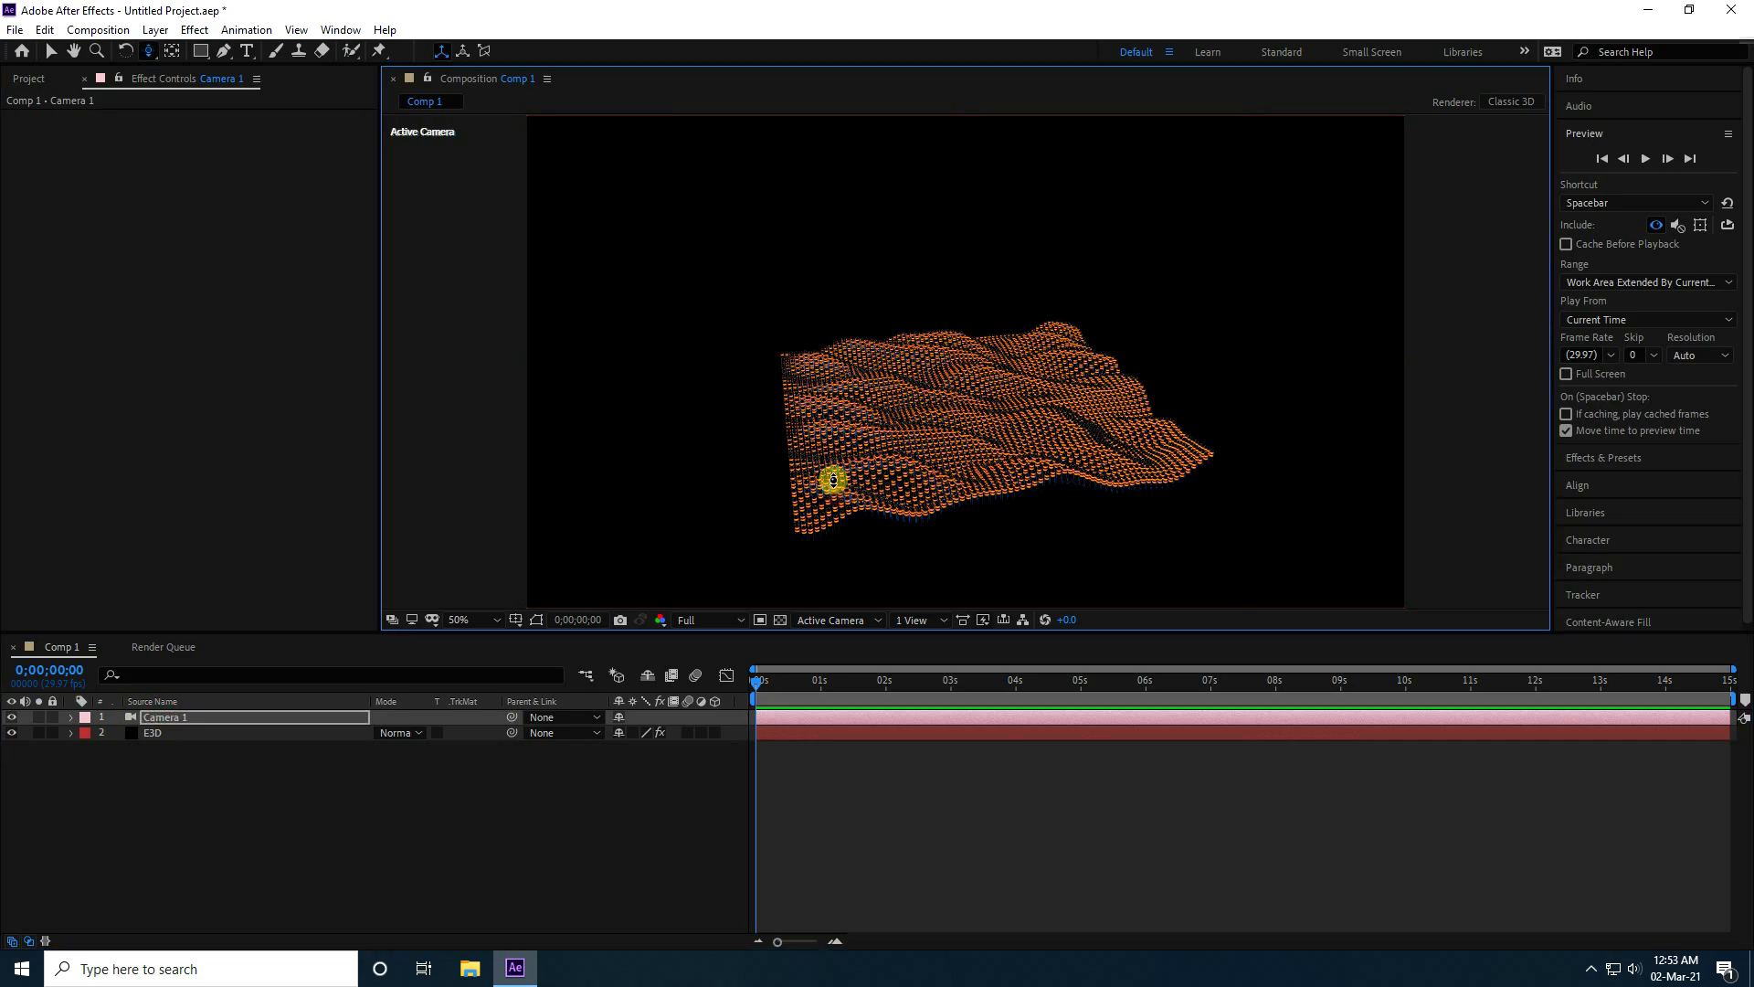
left_click_drag(852, 414, 814, 509)
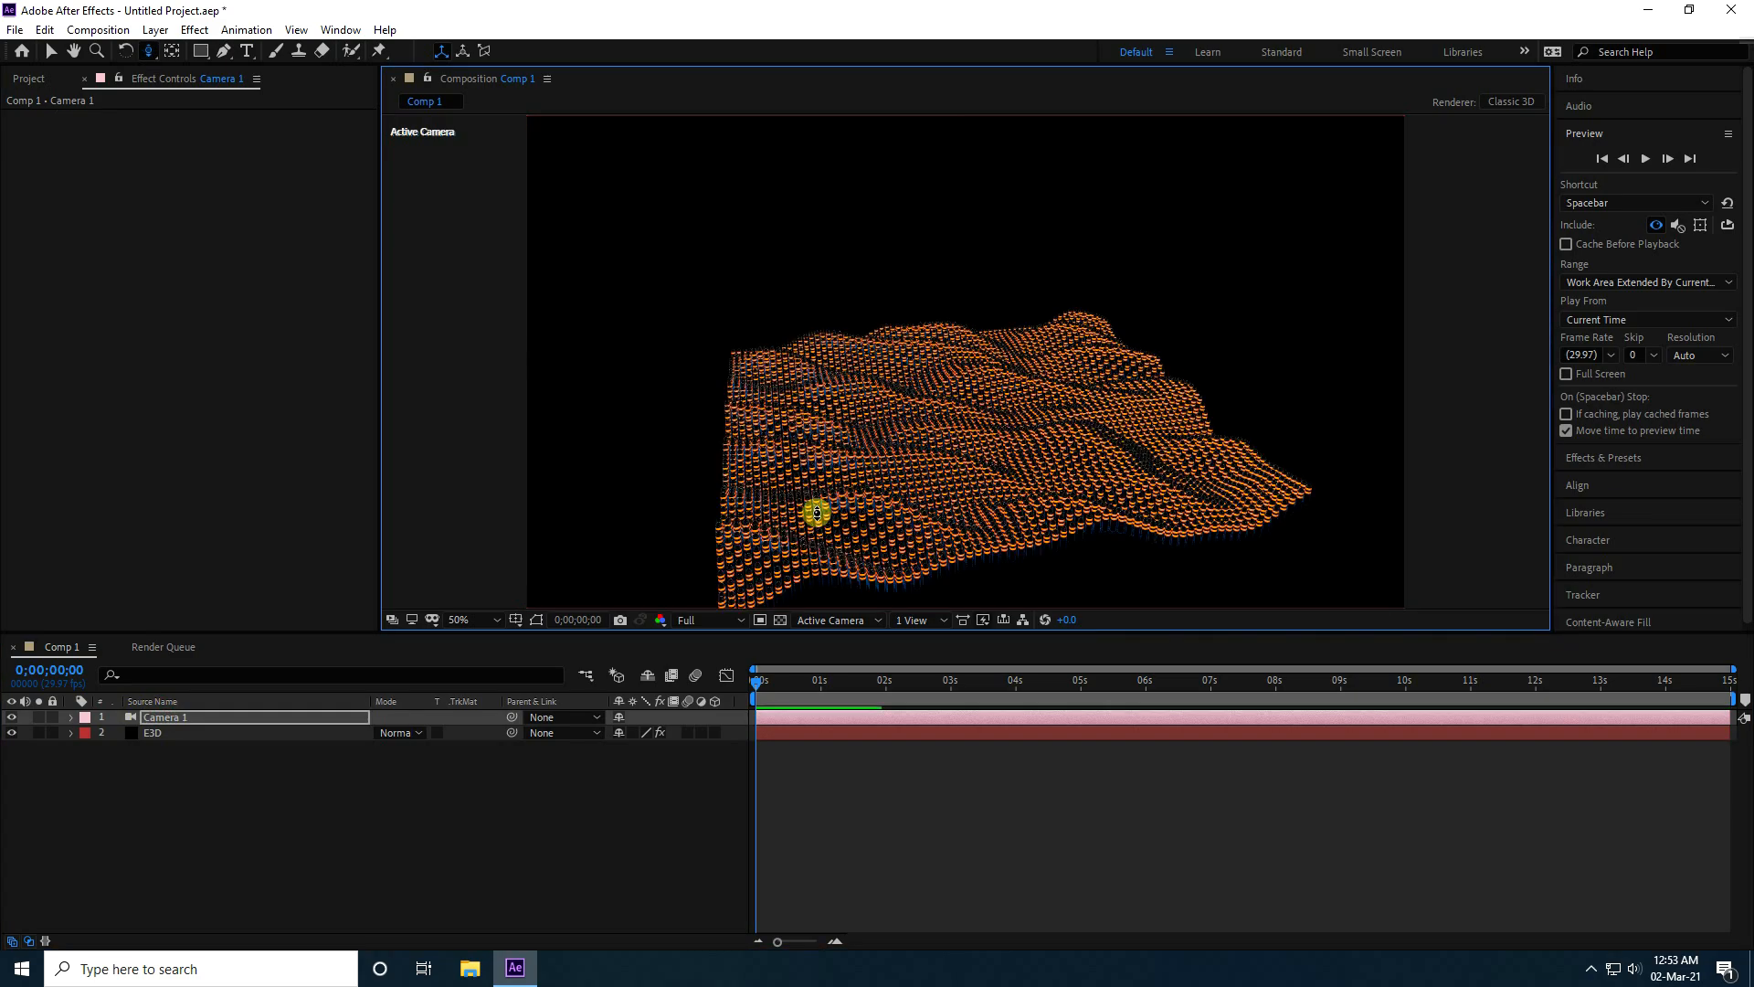
left_click_drag(842, 427, 834, 542)
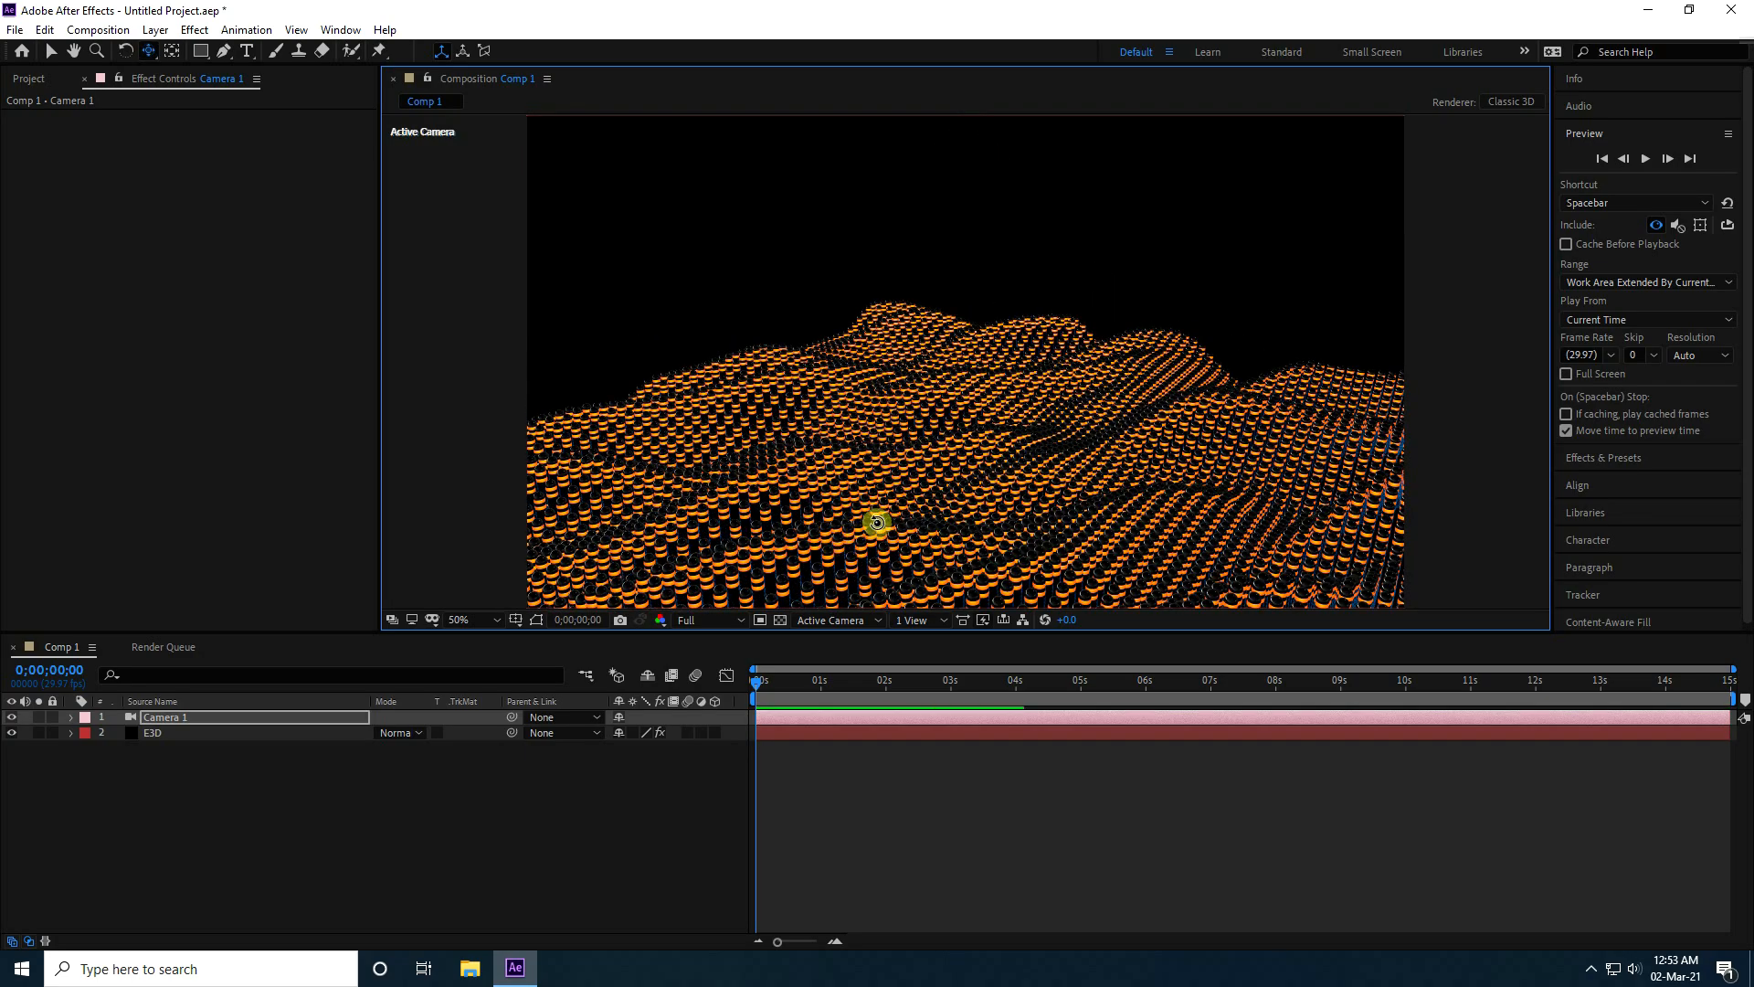
key("c")
left_click_drag(858, 452, 941, 450)
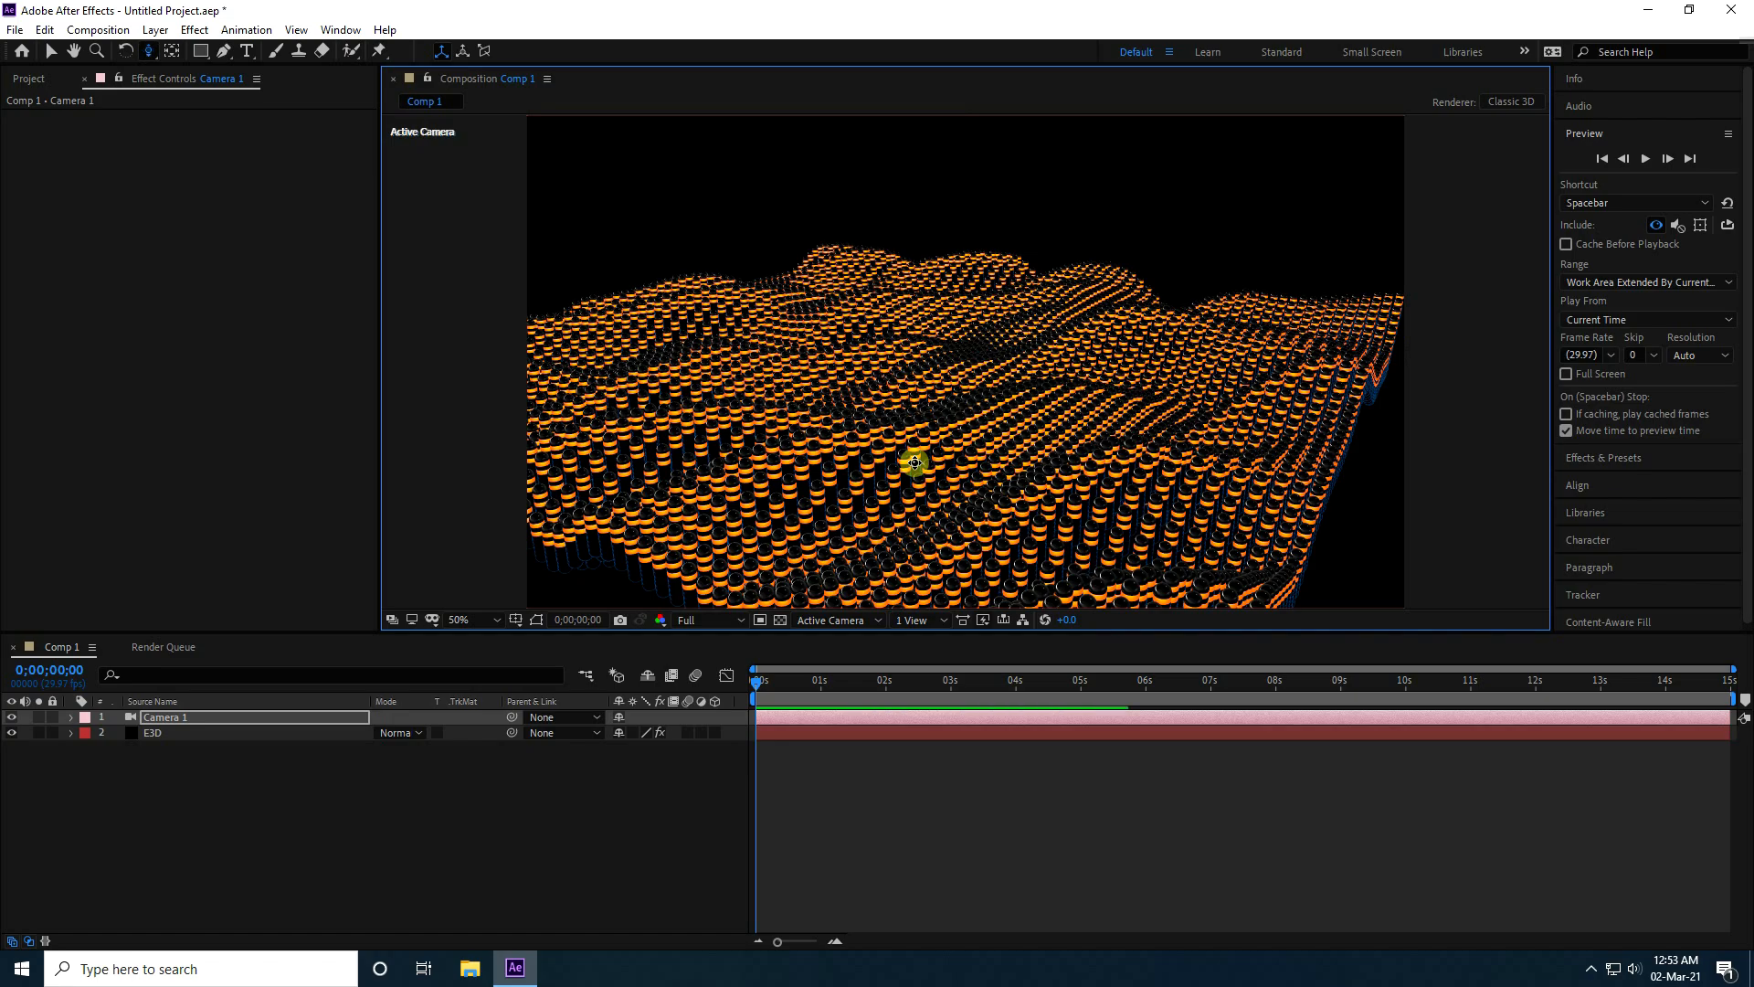
mouse_move(914, 463)
left_mouse_down()
mouse_move(911, 501)
mouse_move(924, 463)
left_mouse_up()
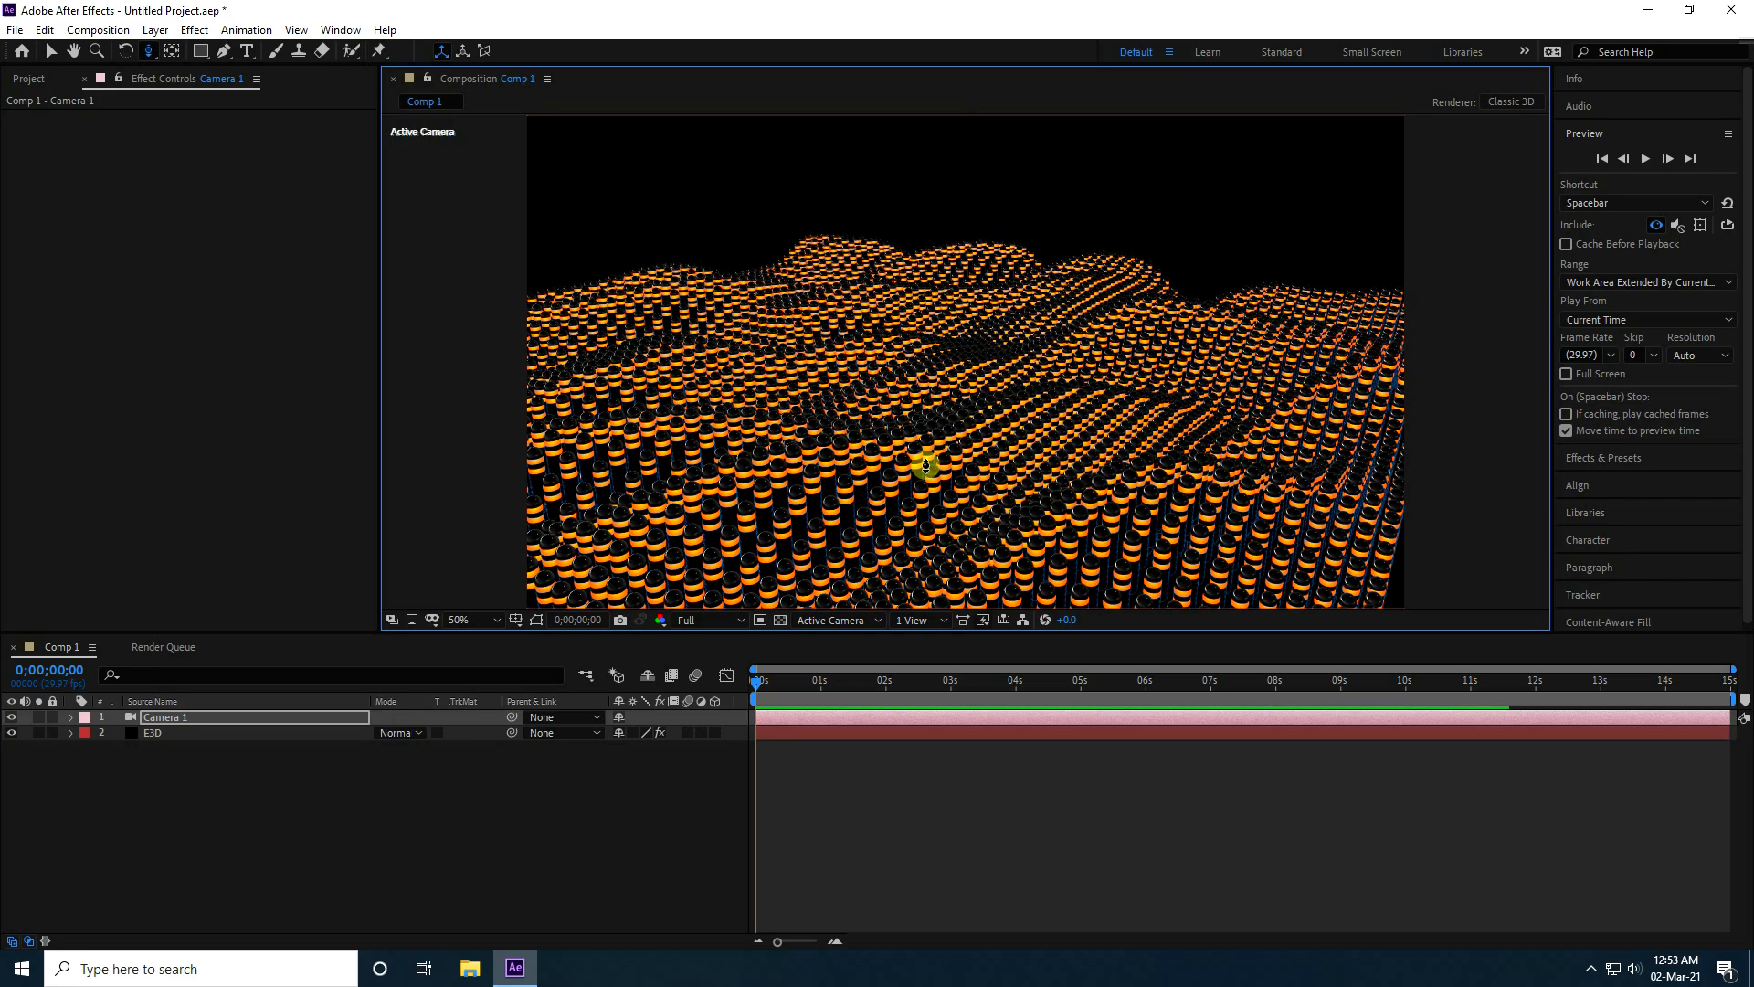
Reframe Camera 1 by panning and moving it in closer so large columns fill the foreground beneath a dark upper band
key("c")
left_click_drag(891, 493, 801, 486)
key("c")
key("ctrl+z")
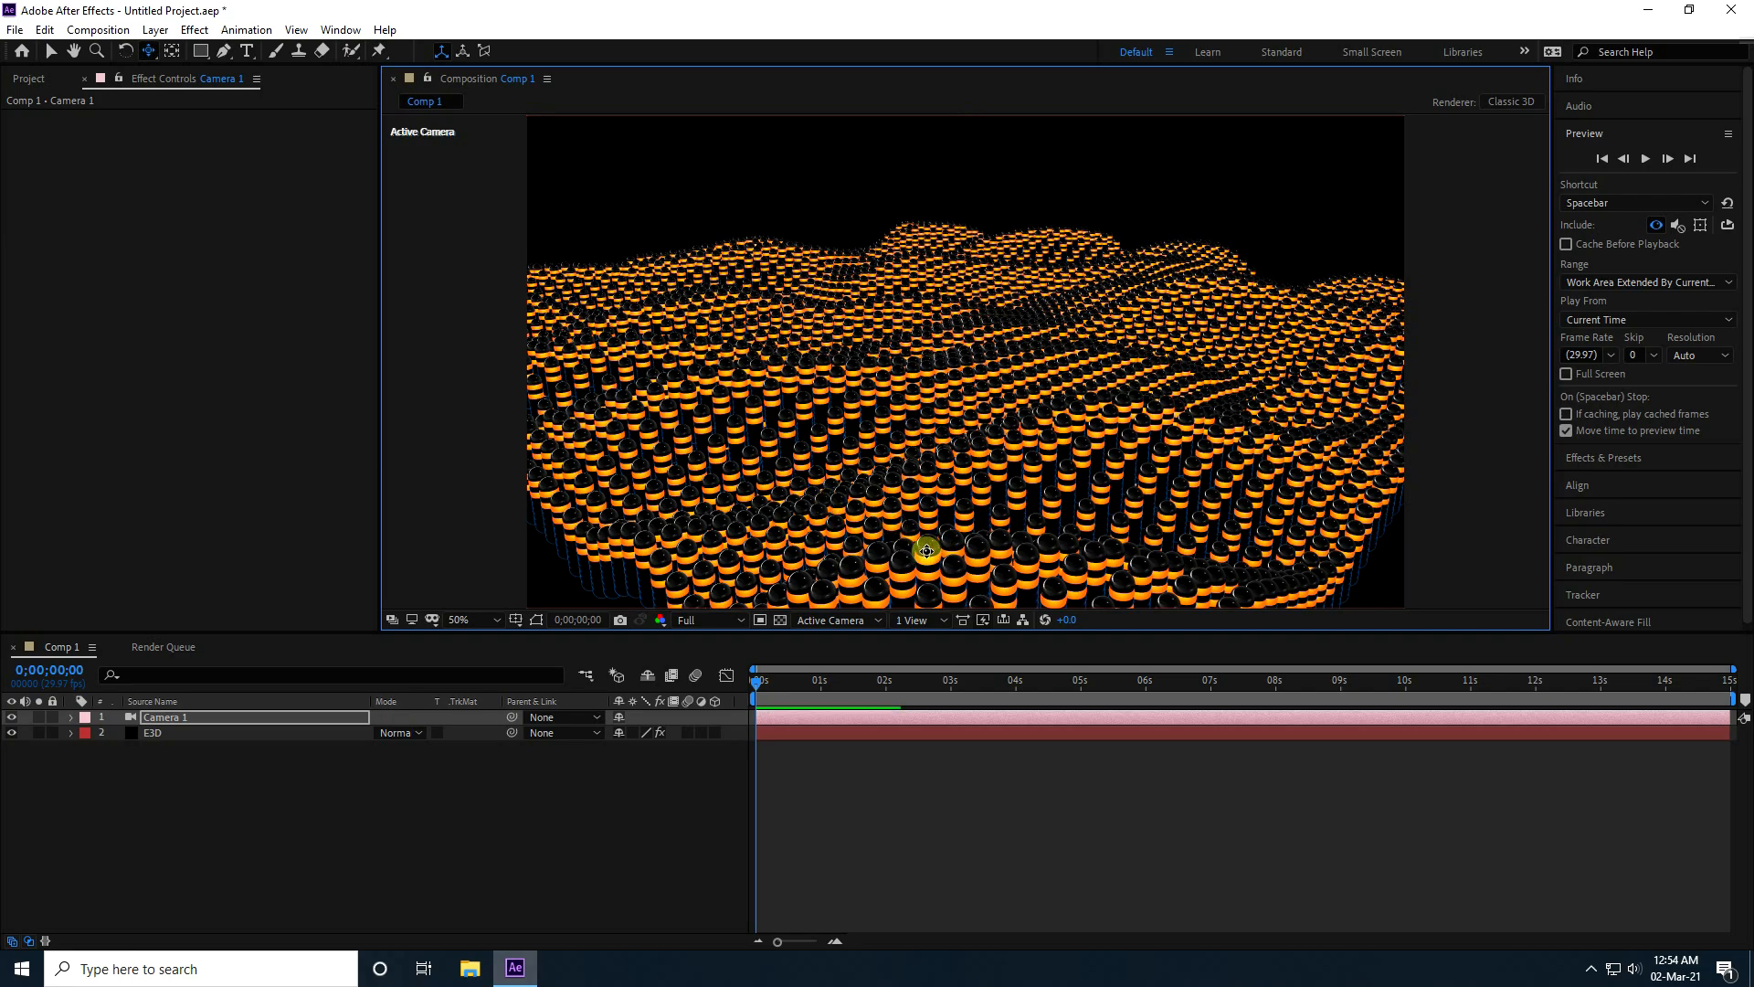
left_click_drag(927, 549, 950, 489)
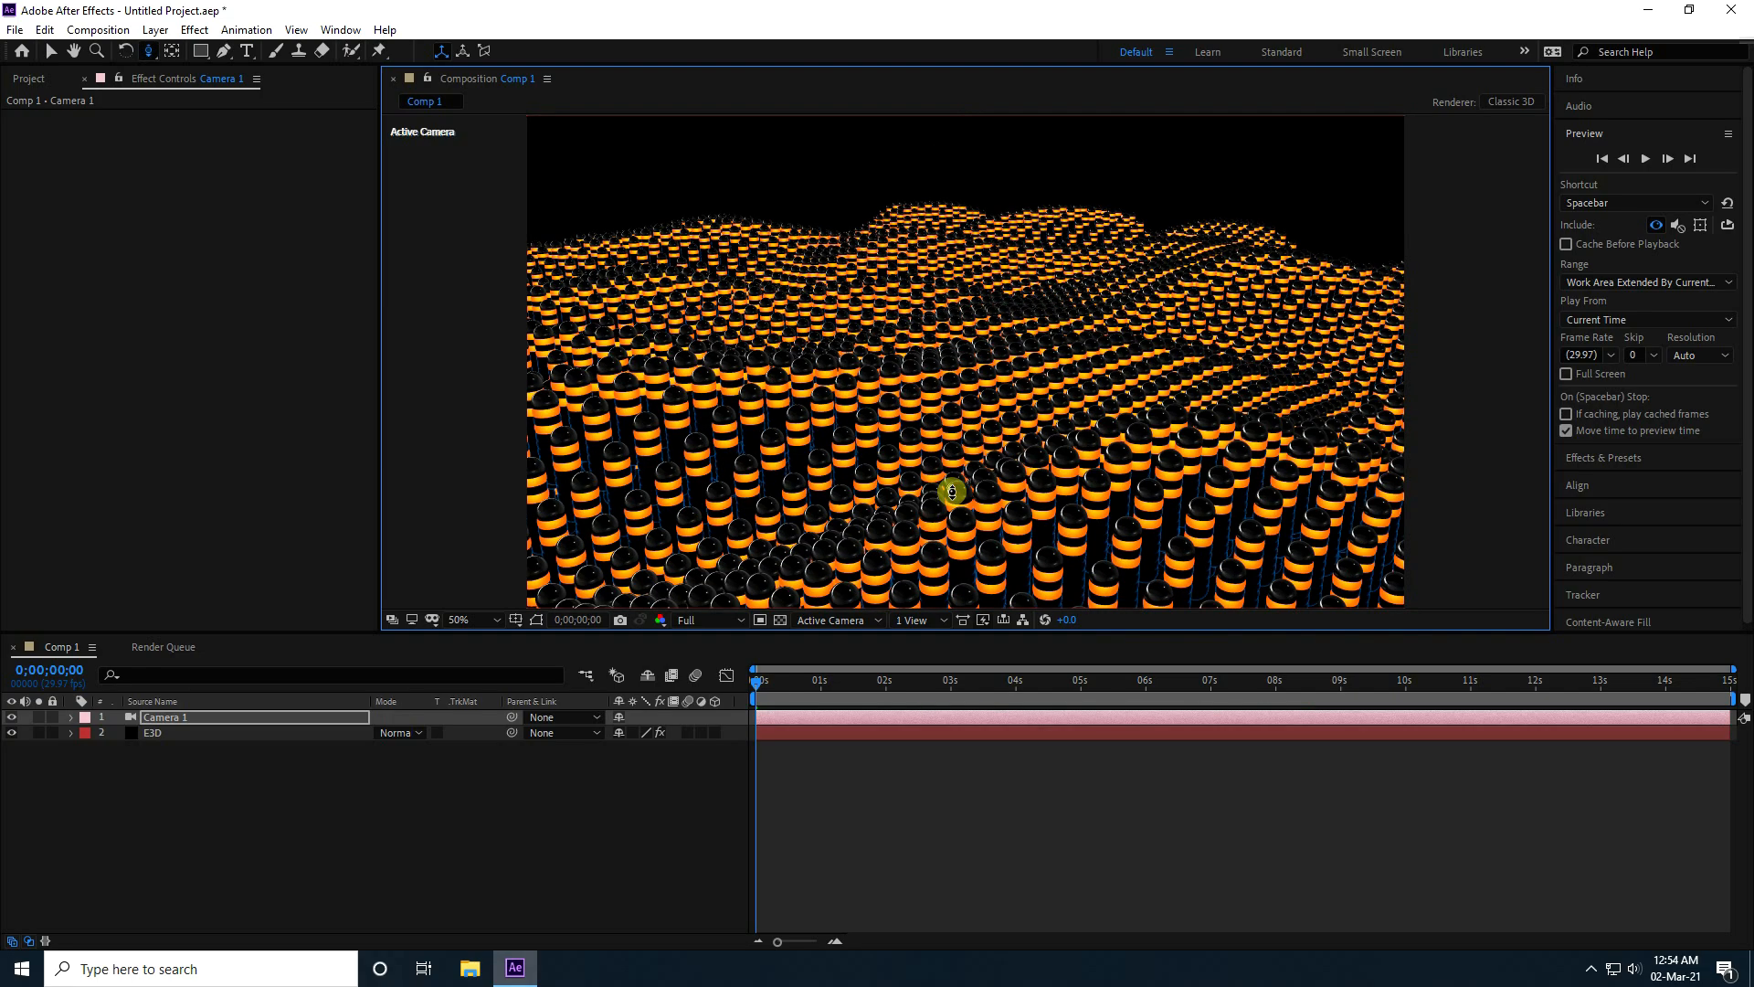
key("c")
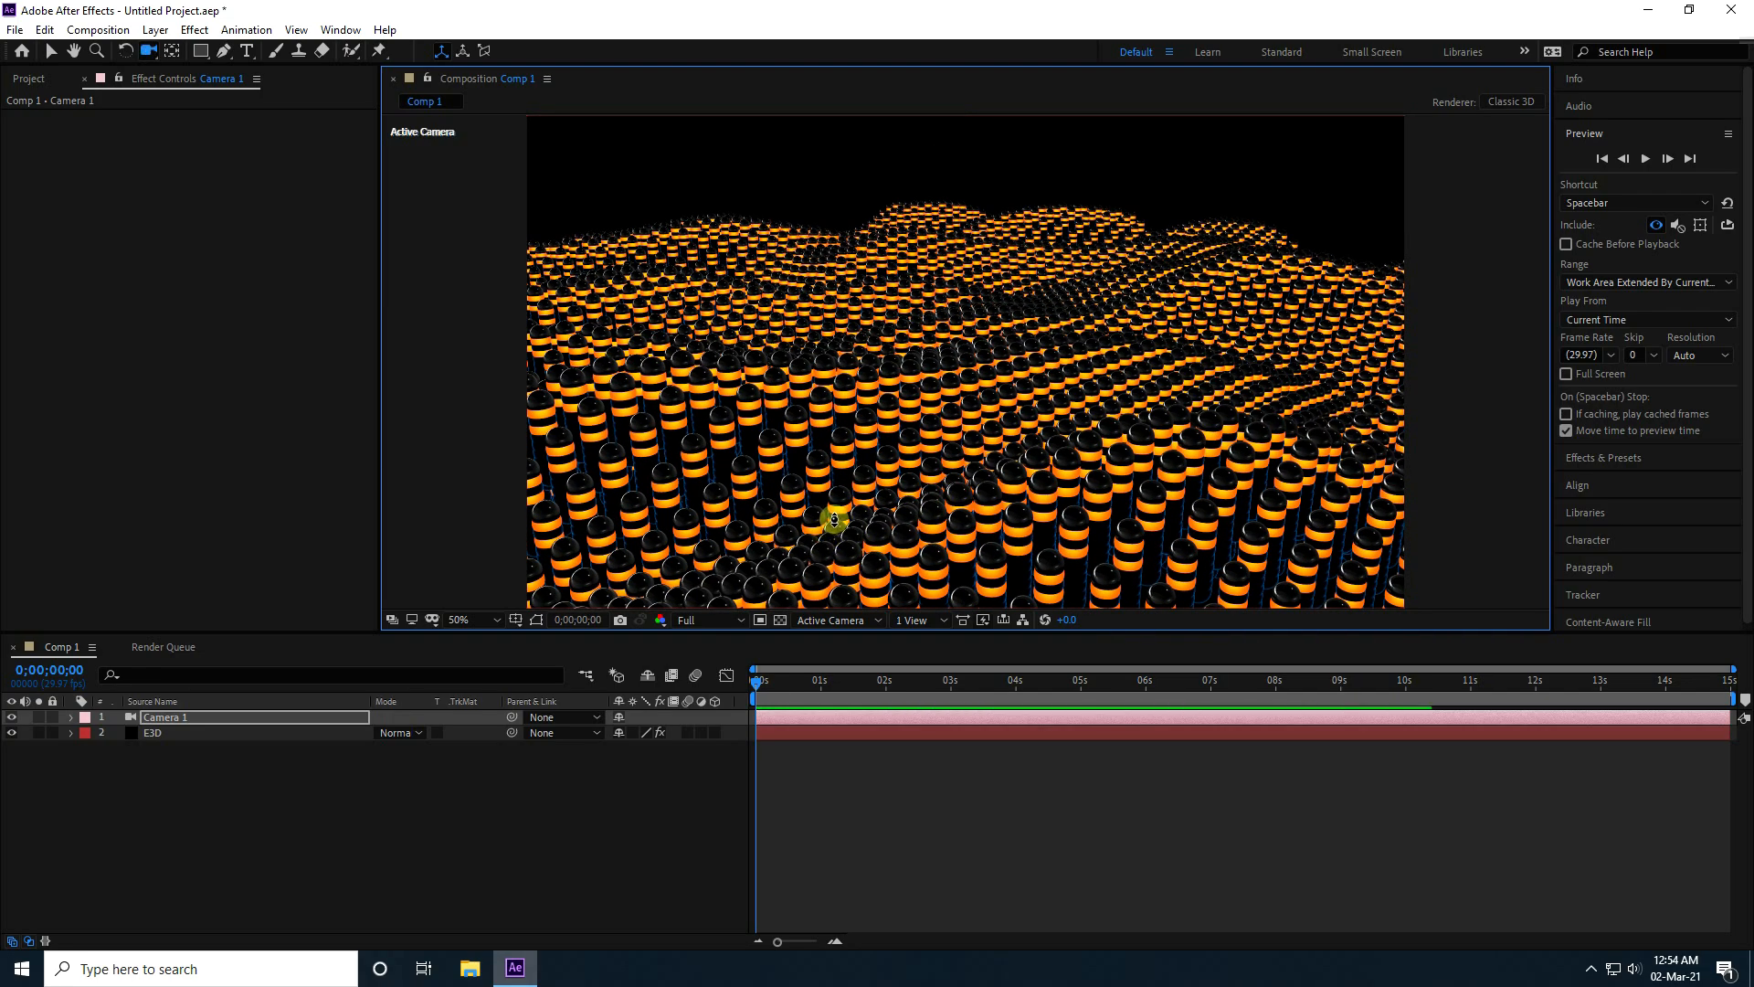
key("c")
mouse_move(841, 511)
left_mouse_down()
mouse_move(876, 476)
mouse_move(835, 498)
mouse_move(859, 489)
left_mouse_up()
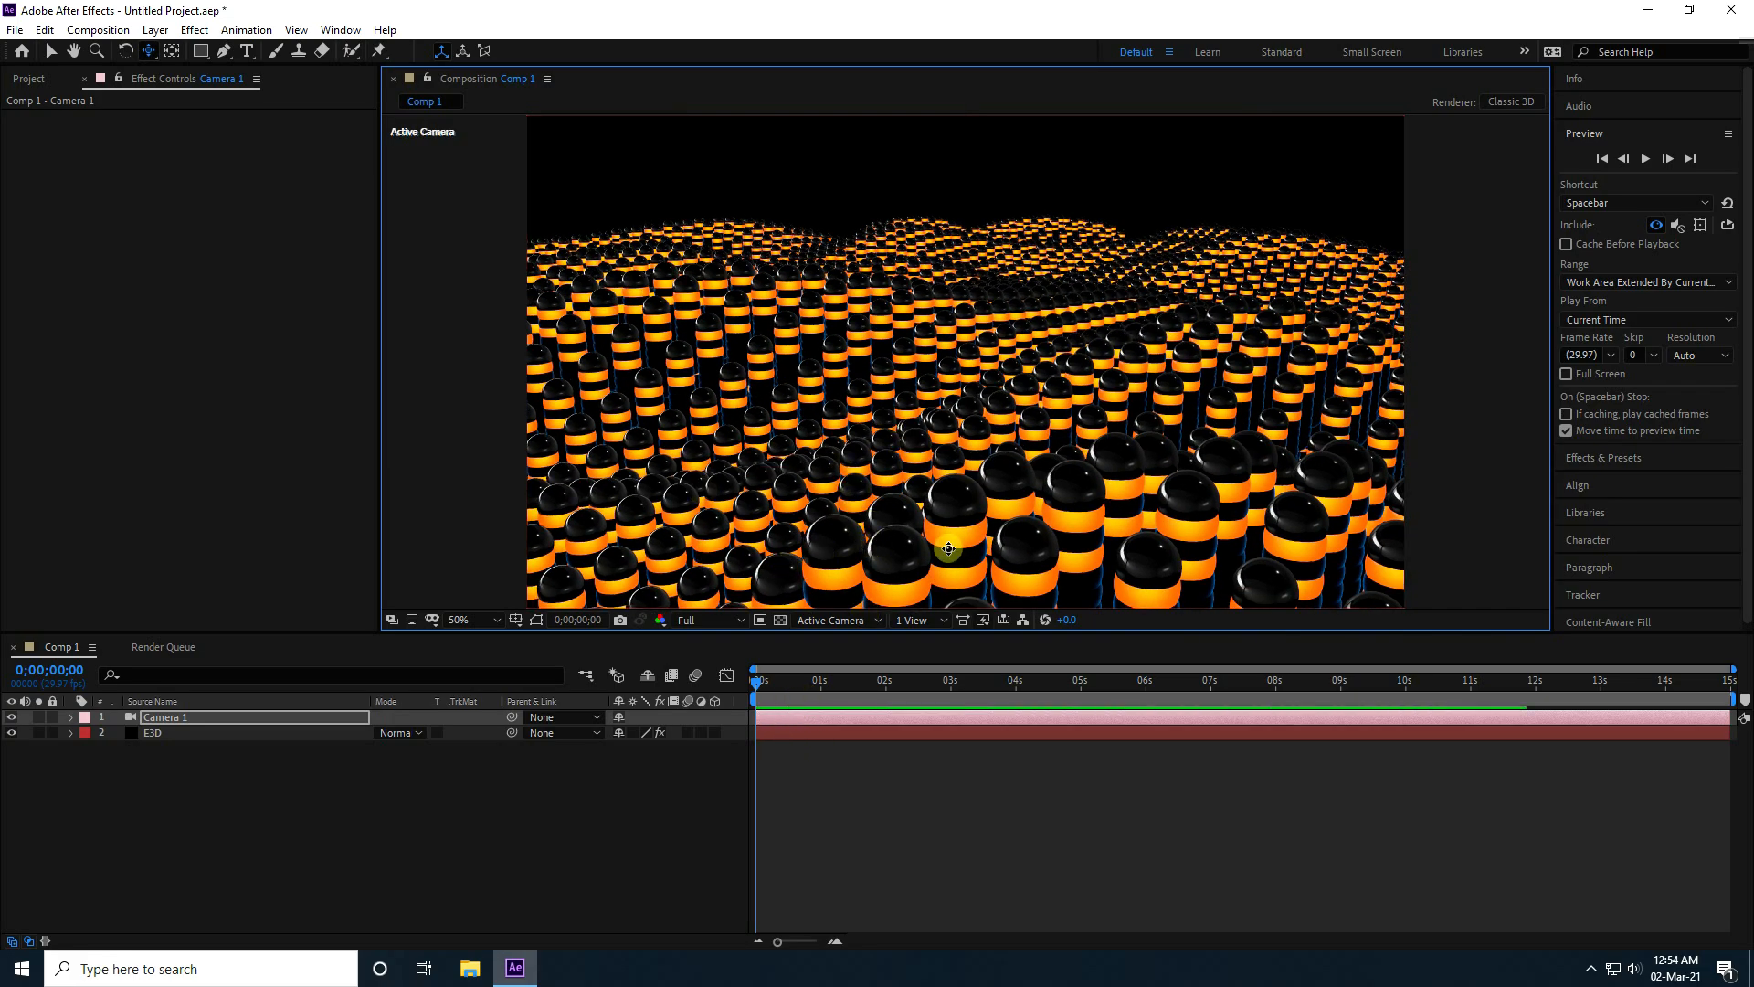
Animate Group 1's Position Noise Evolution on the E3D layer from a keyframe at 0s to 180° at 0;00;14;29
left_click(145, 732)
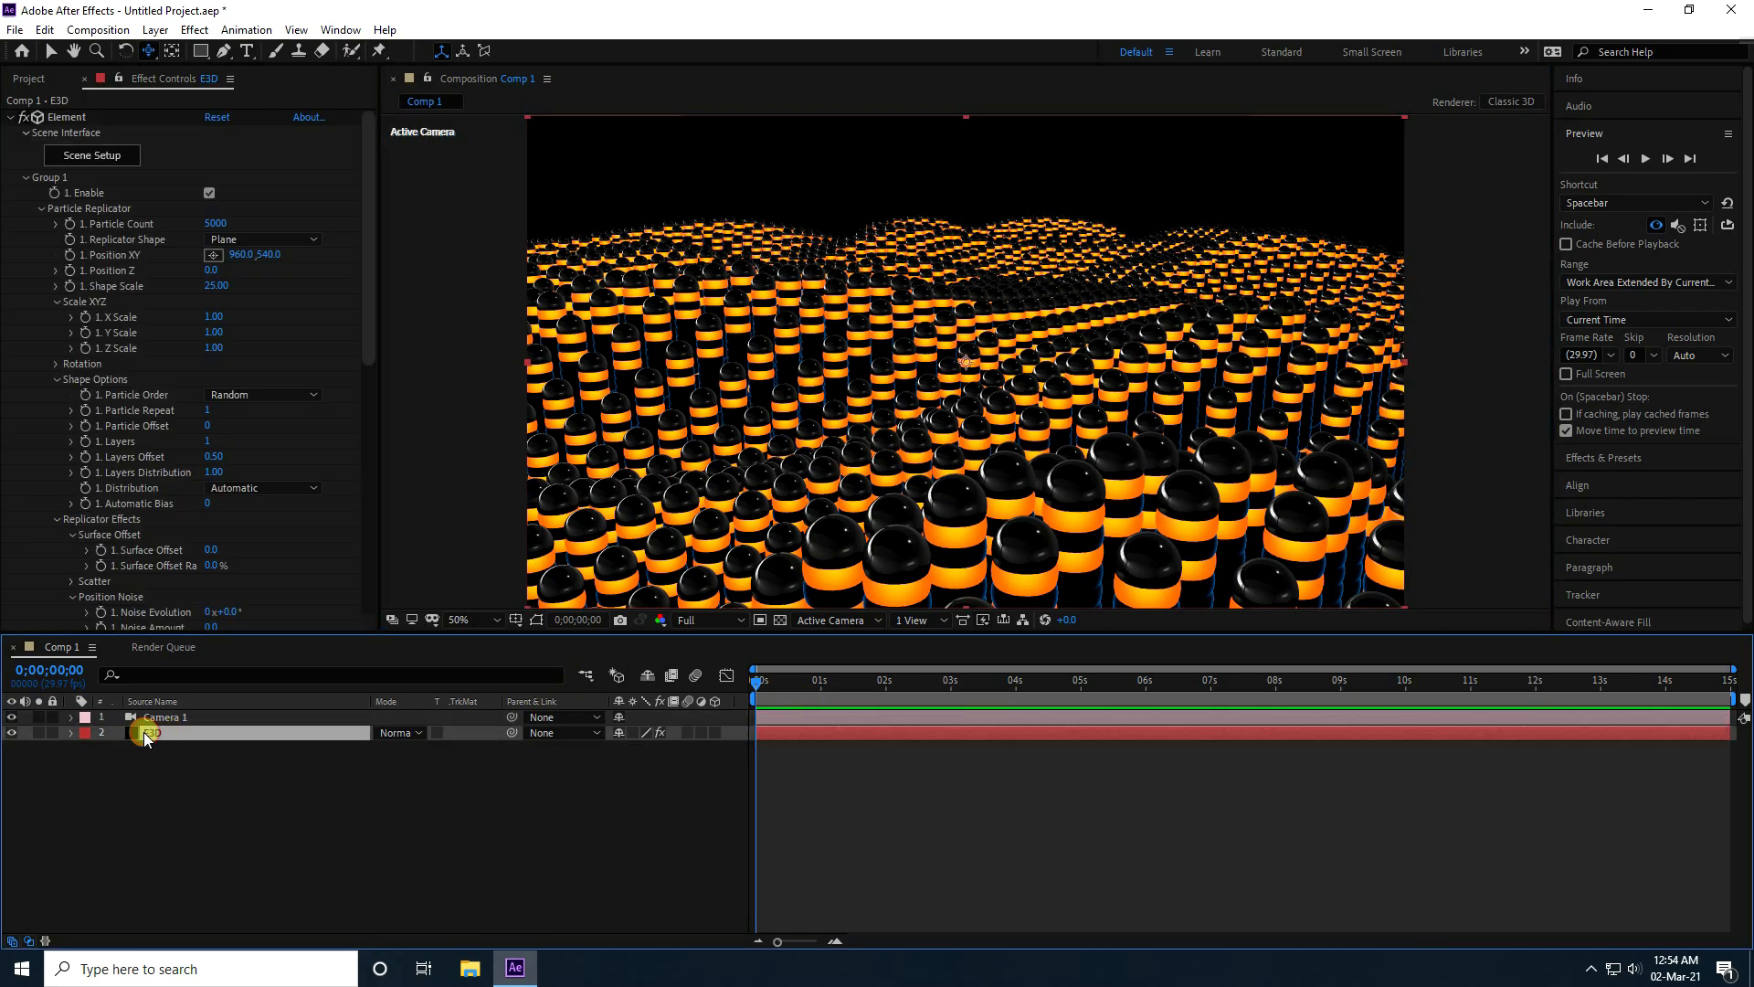
left_click(354, 594)
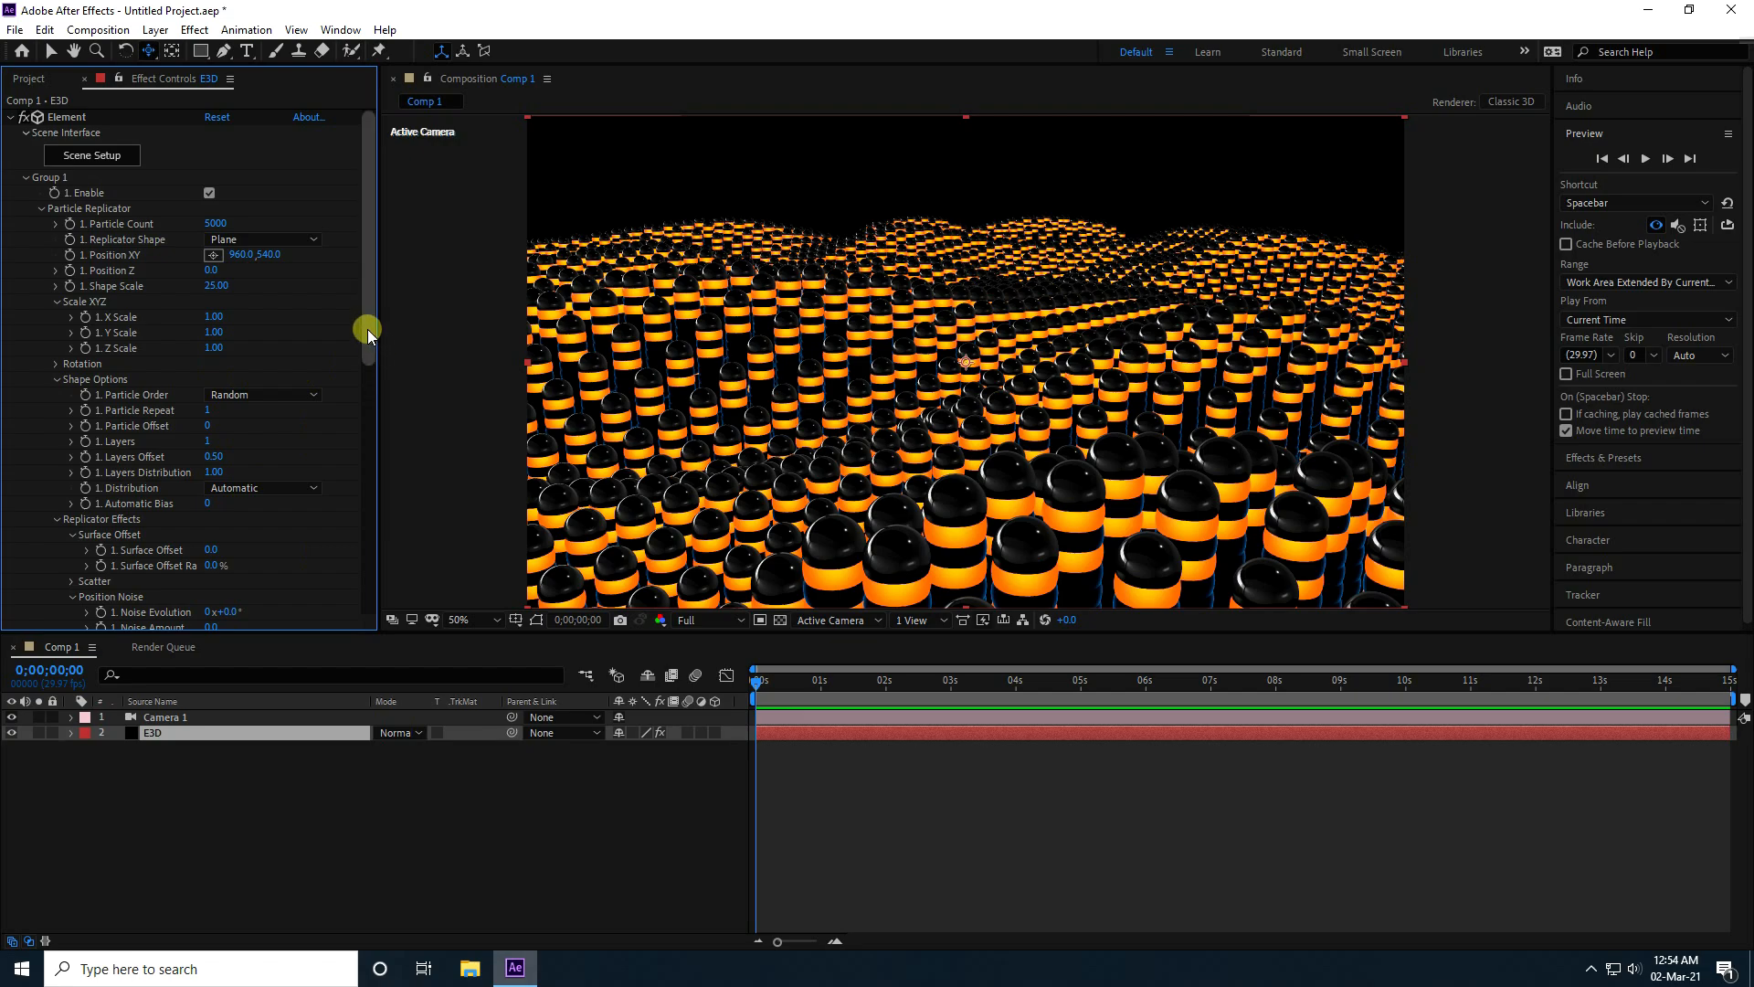
left_click_drag(367, 329, 355, 462)
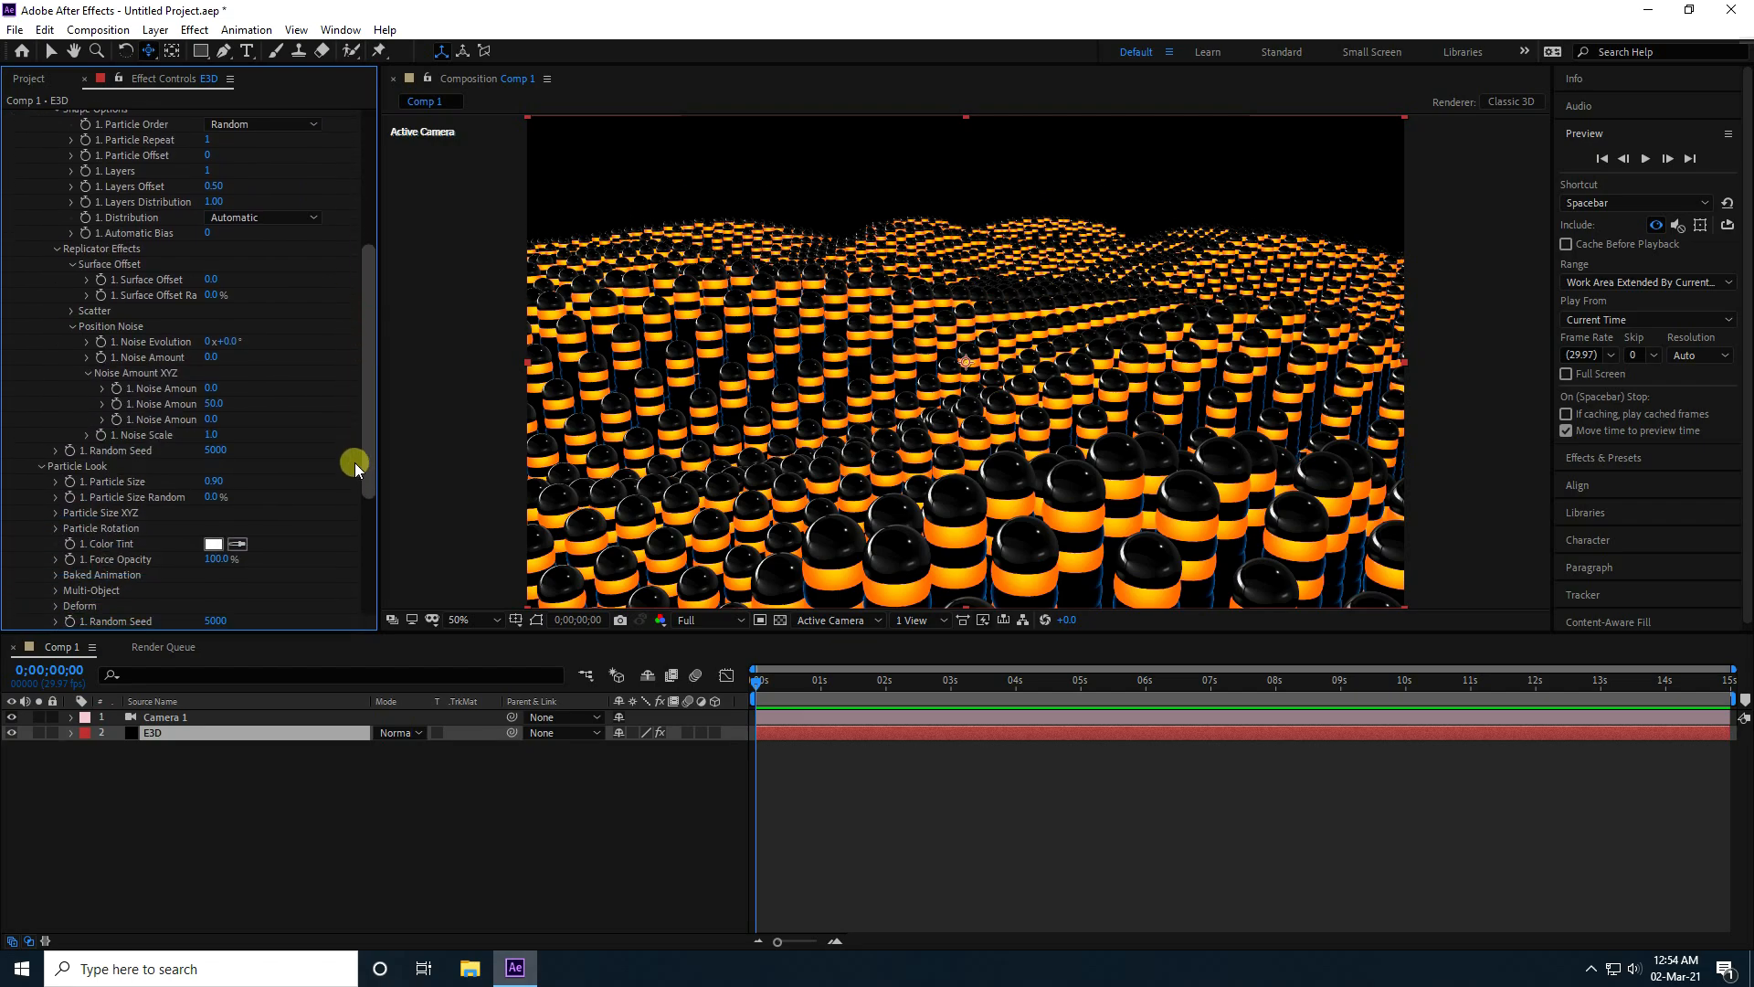
left_click(102, 342)
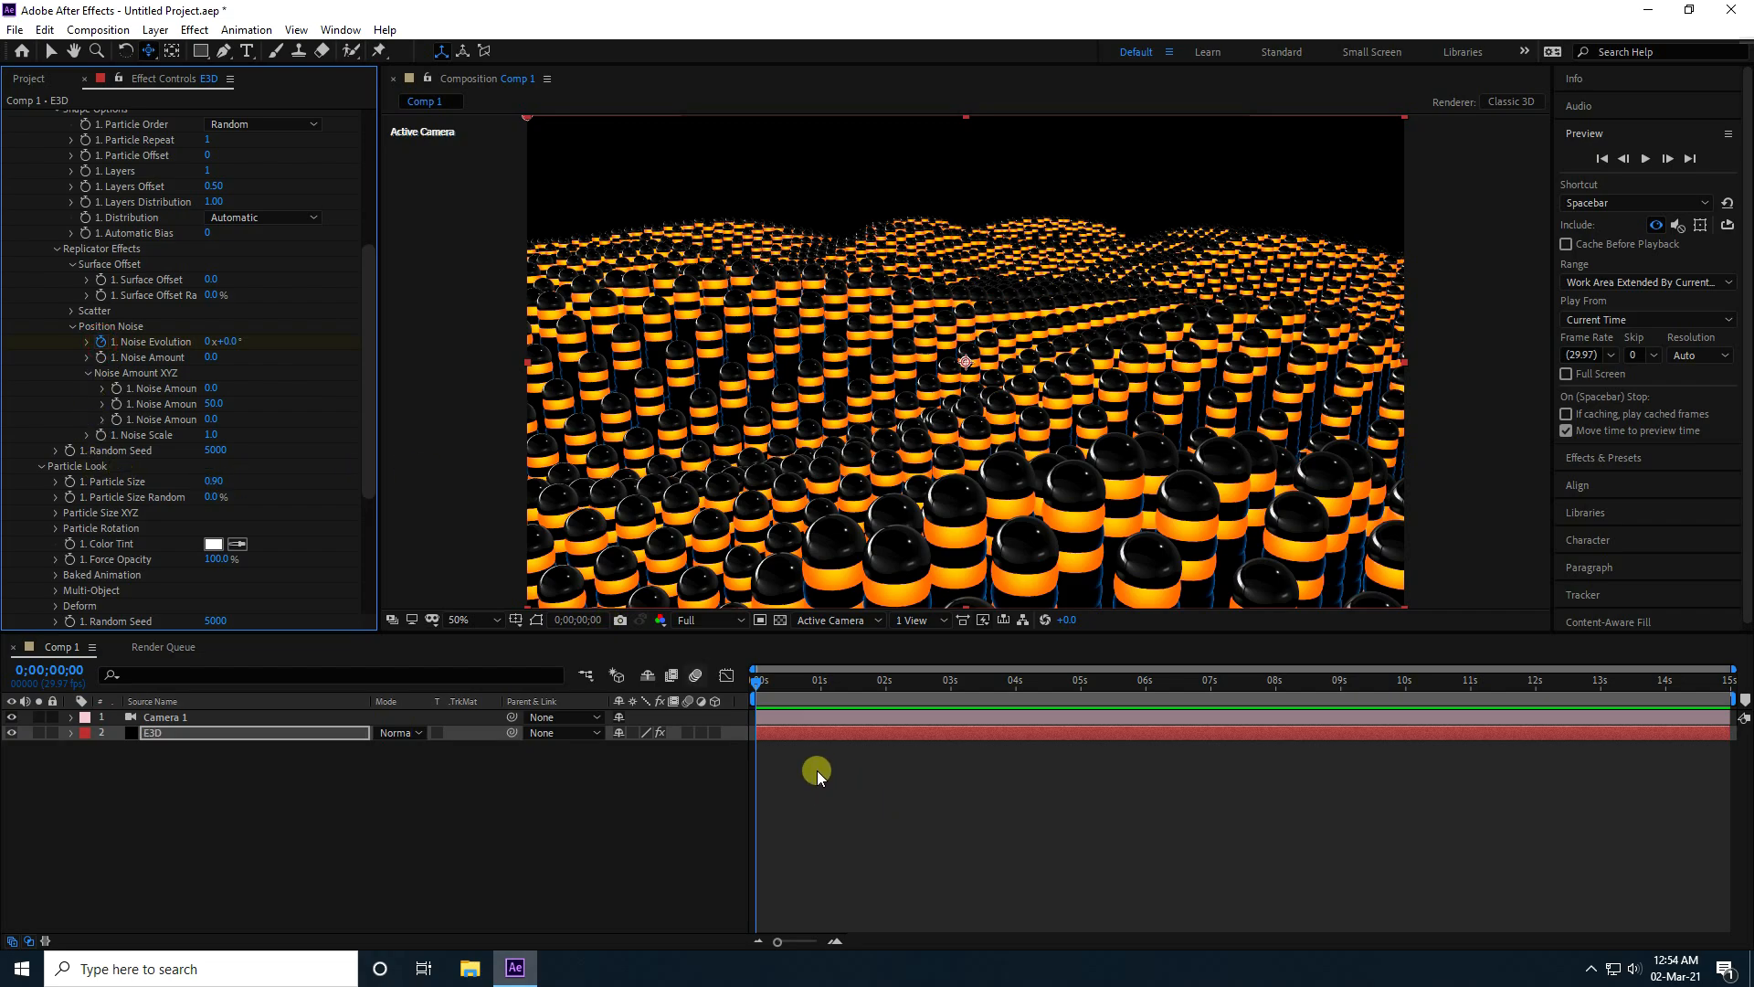
left_click_drag(760, 683, 1746, 749)
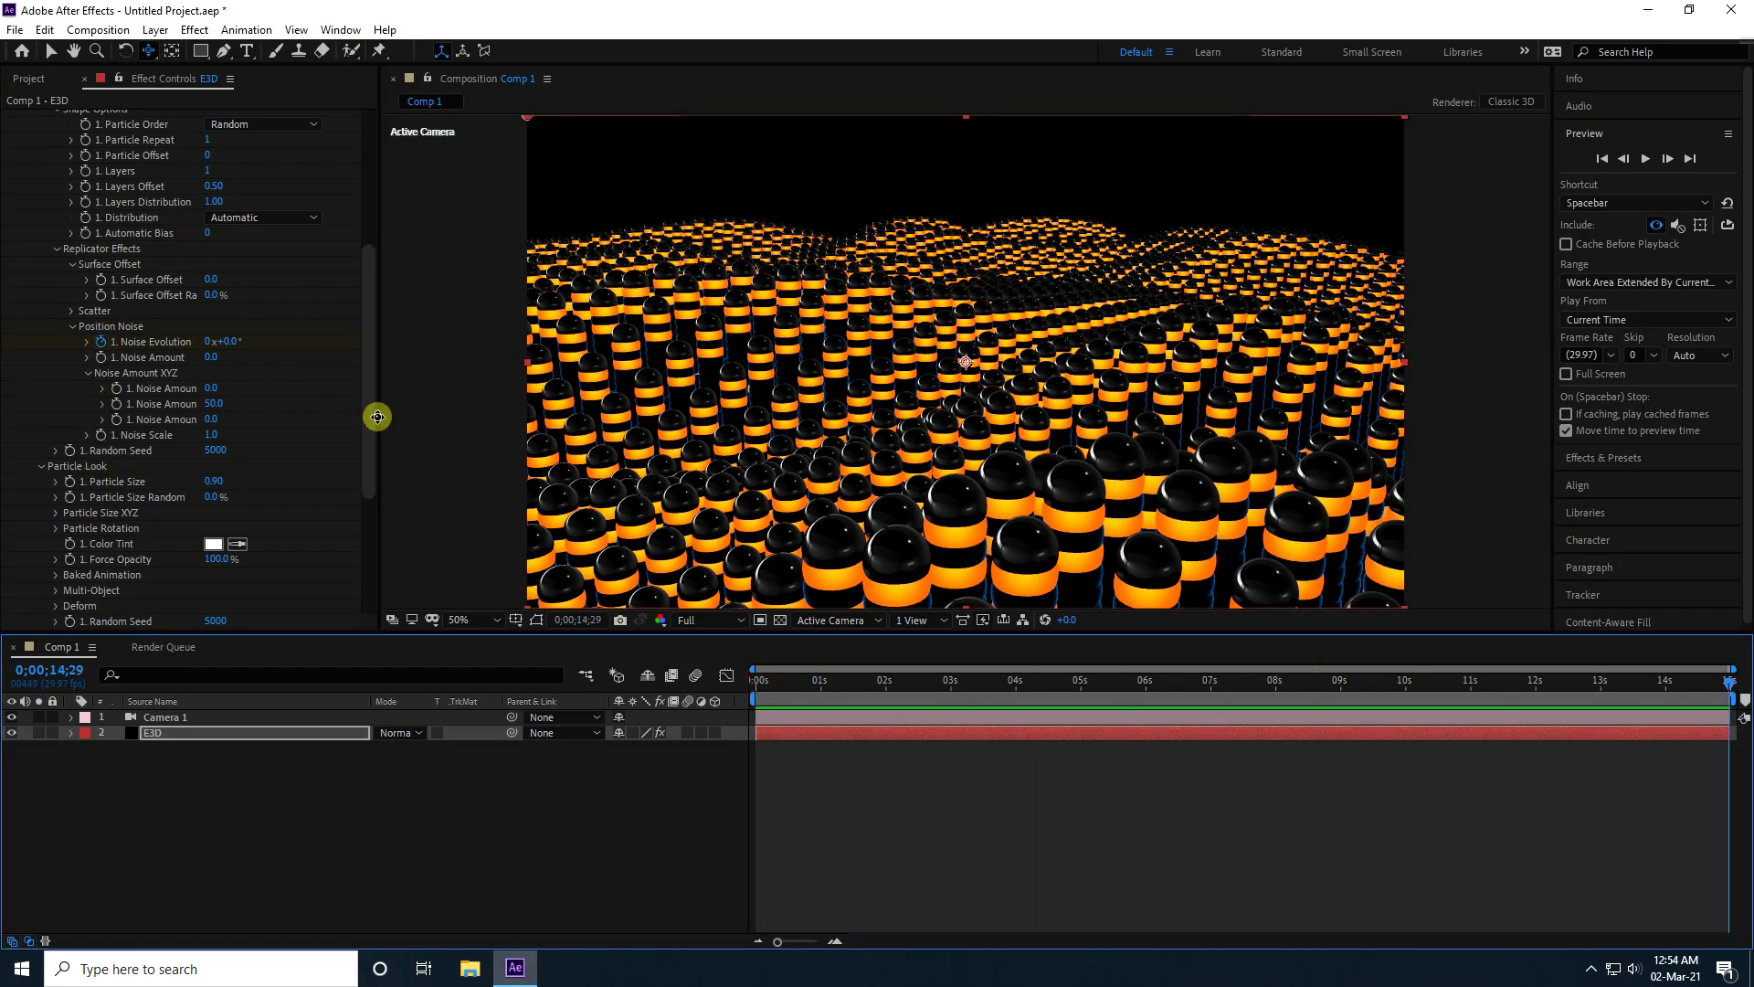
left_click(225, 342)
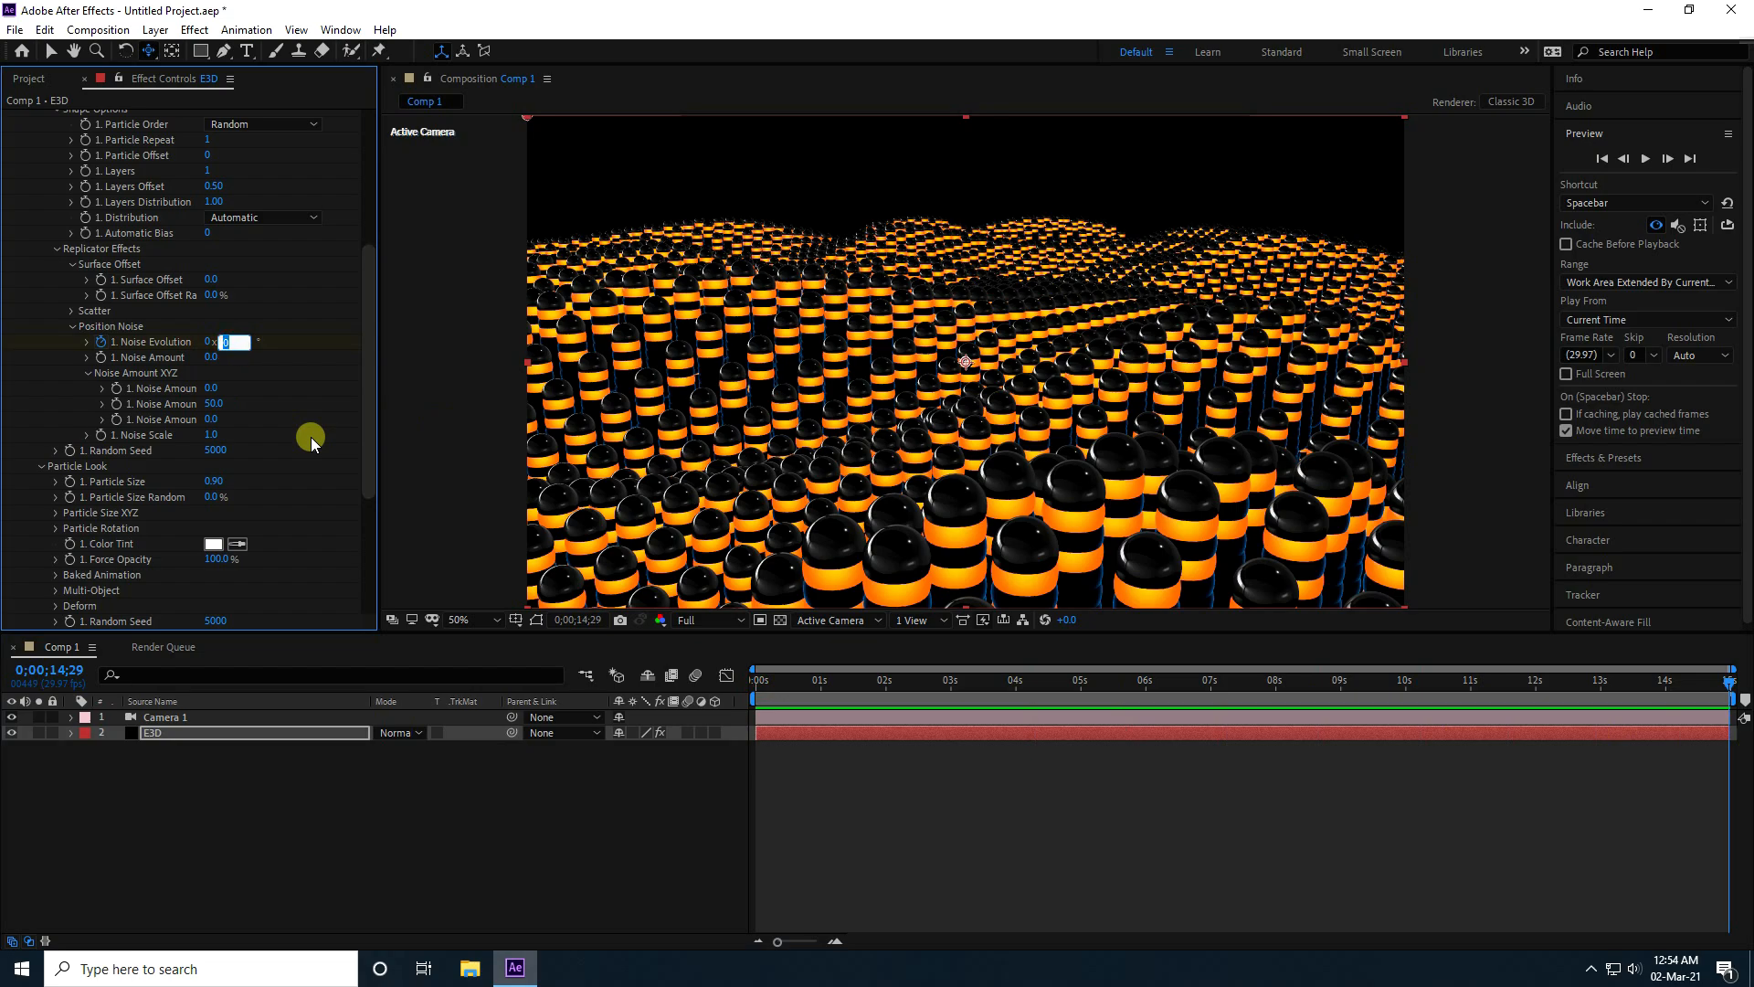
type("180")
key("Return")
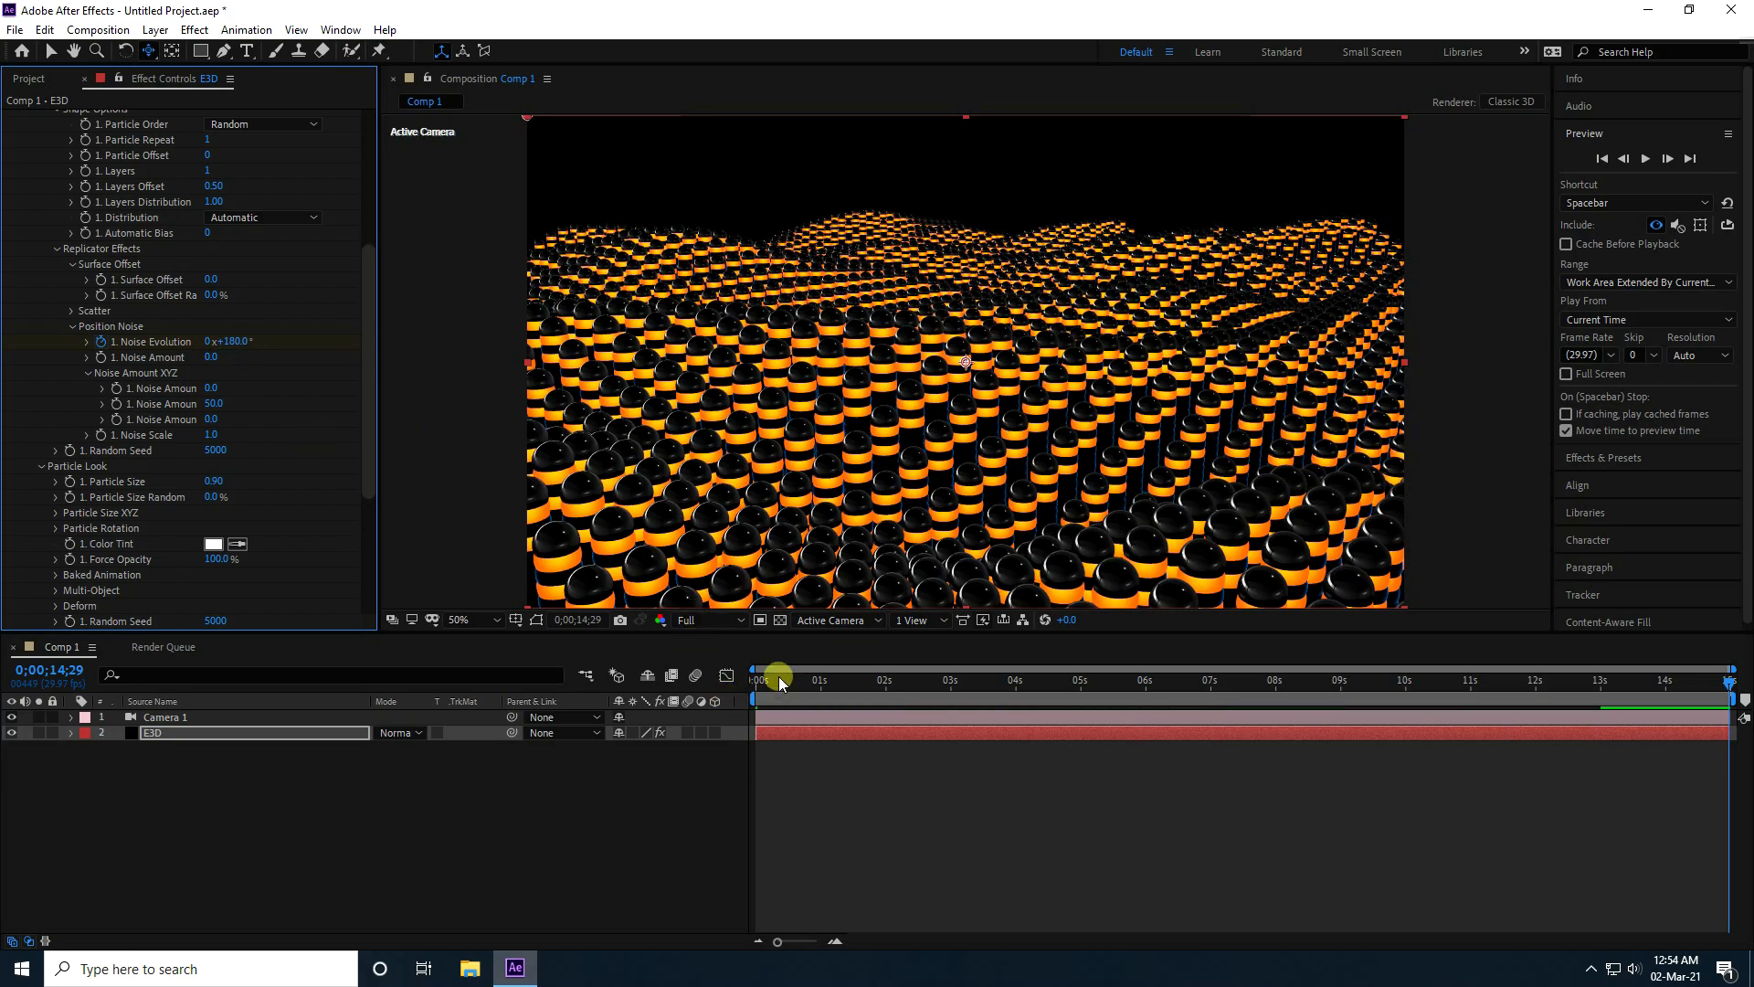
Preview the wave animation from the start of the composition, lowering the preview resolution to Quarter
left_click_drag(778, 677, 727, 686)
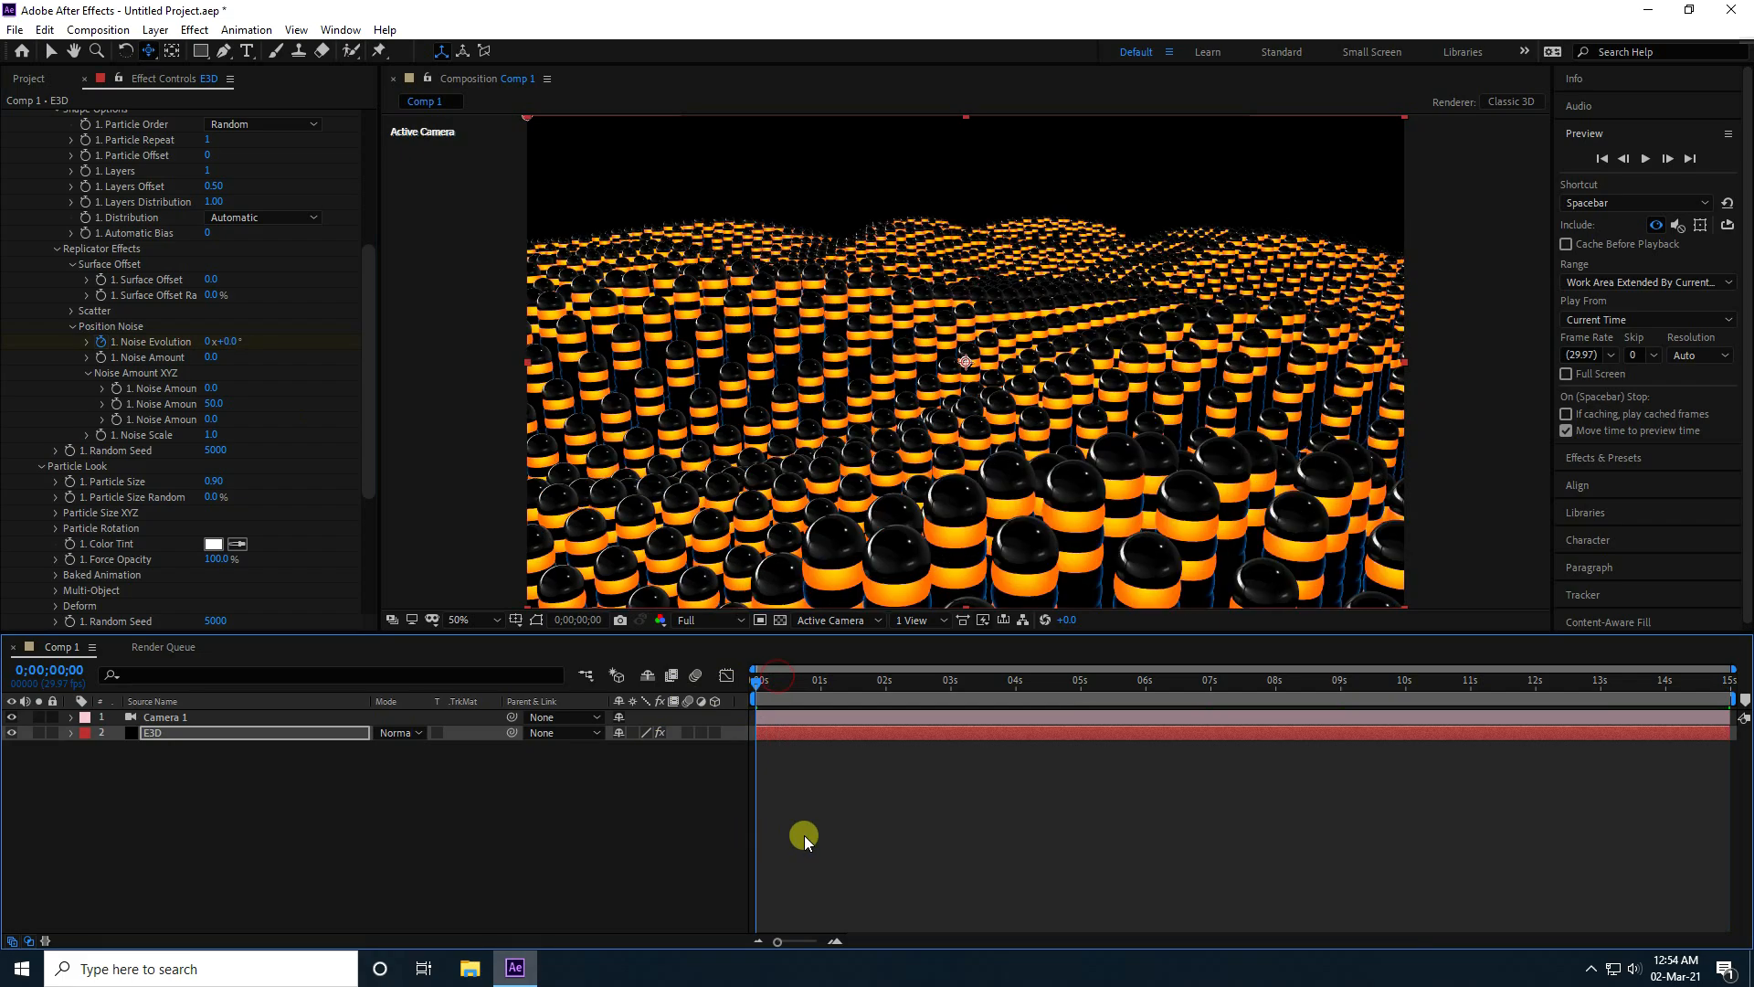
key("space")
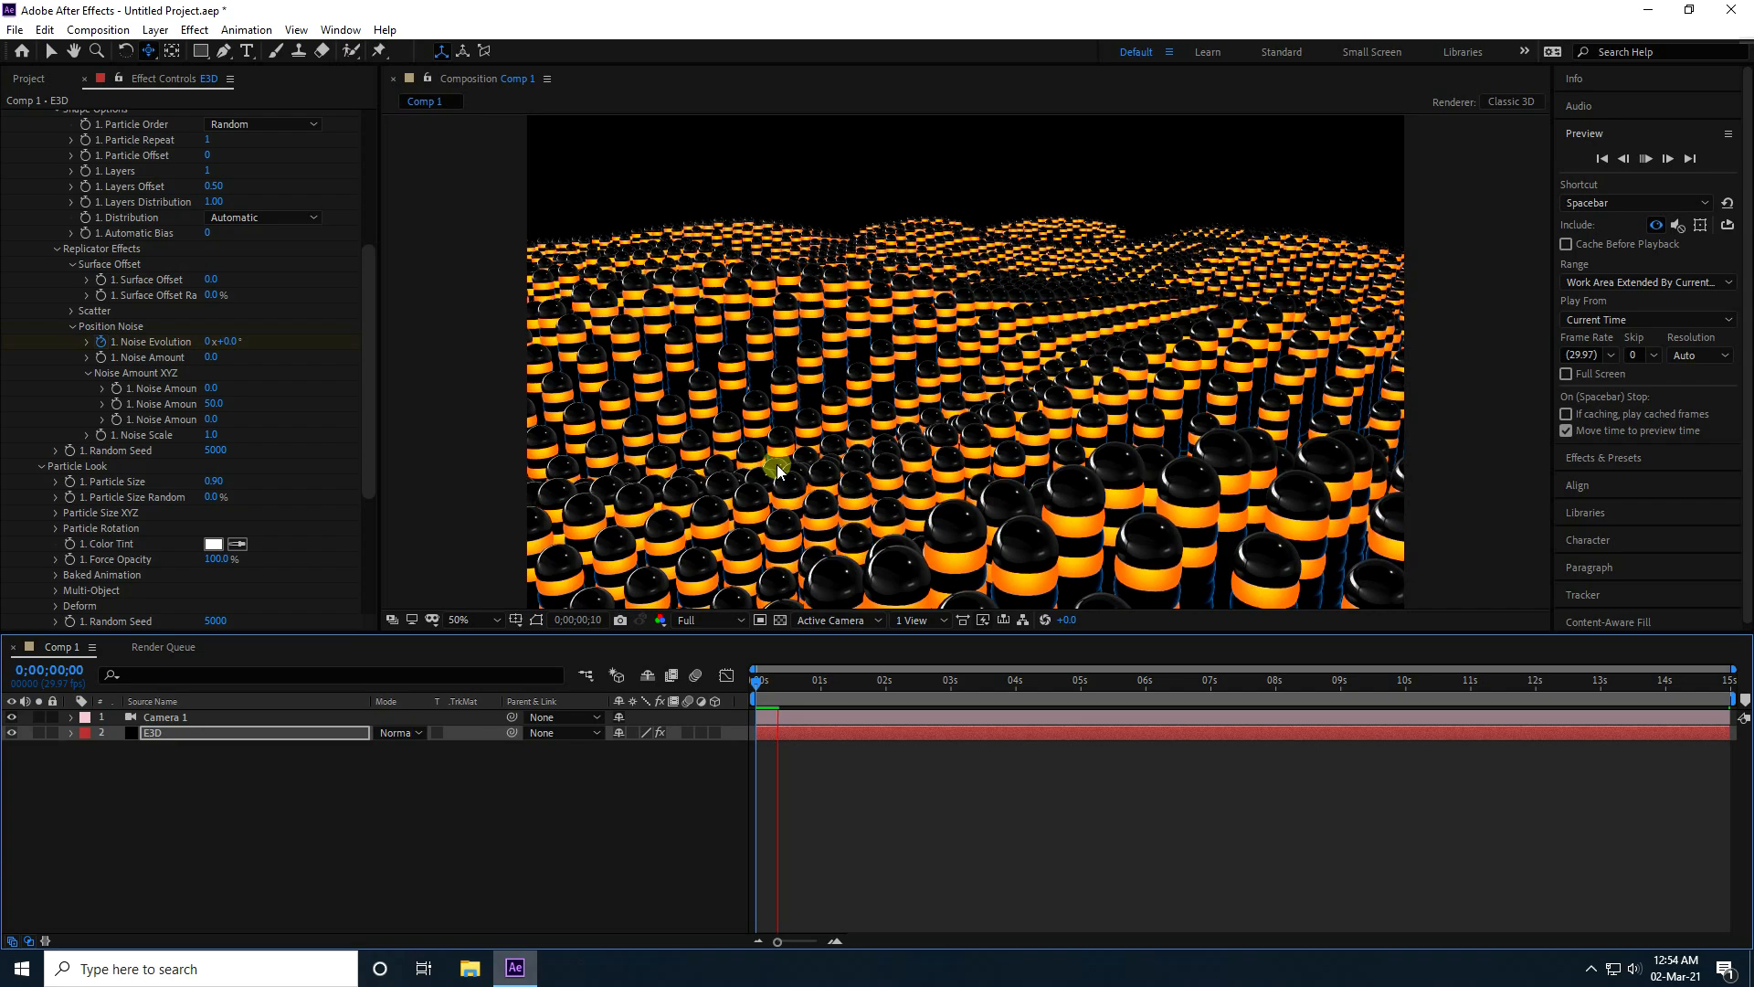
left_click(709, 626)
left_click(709, 723)
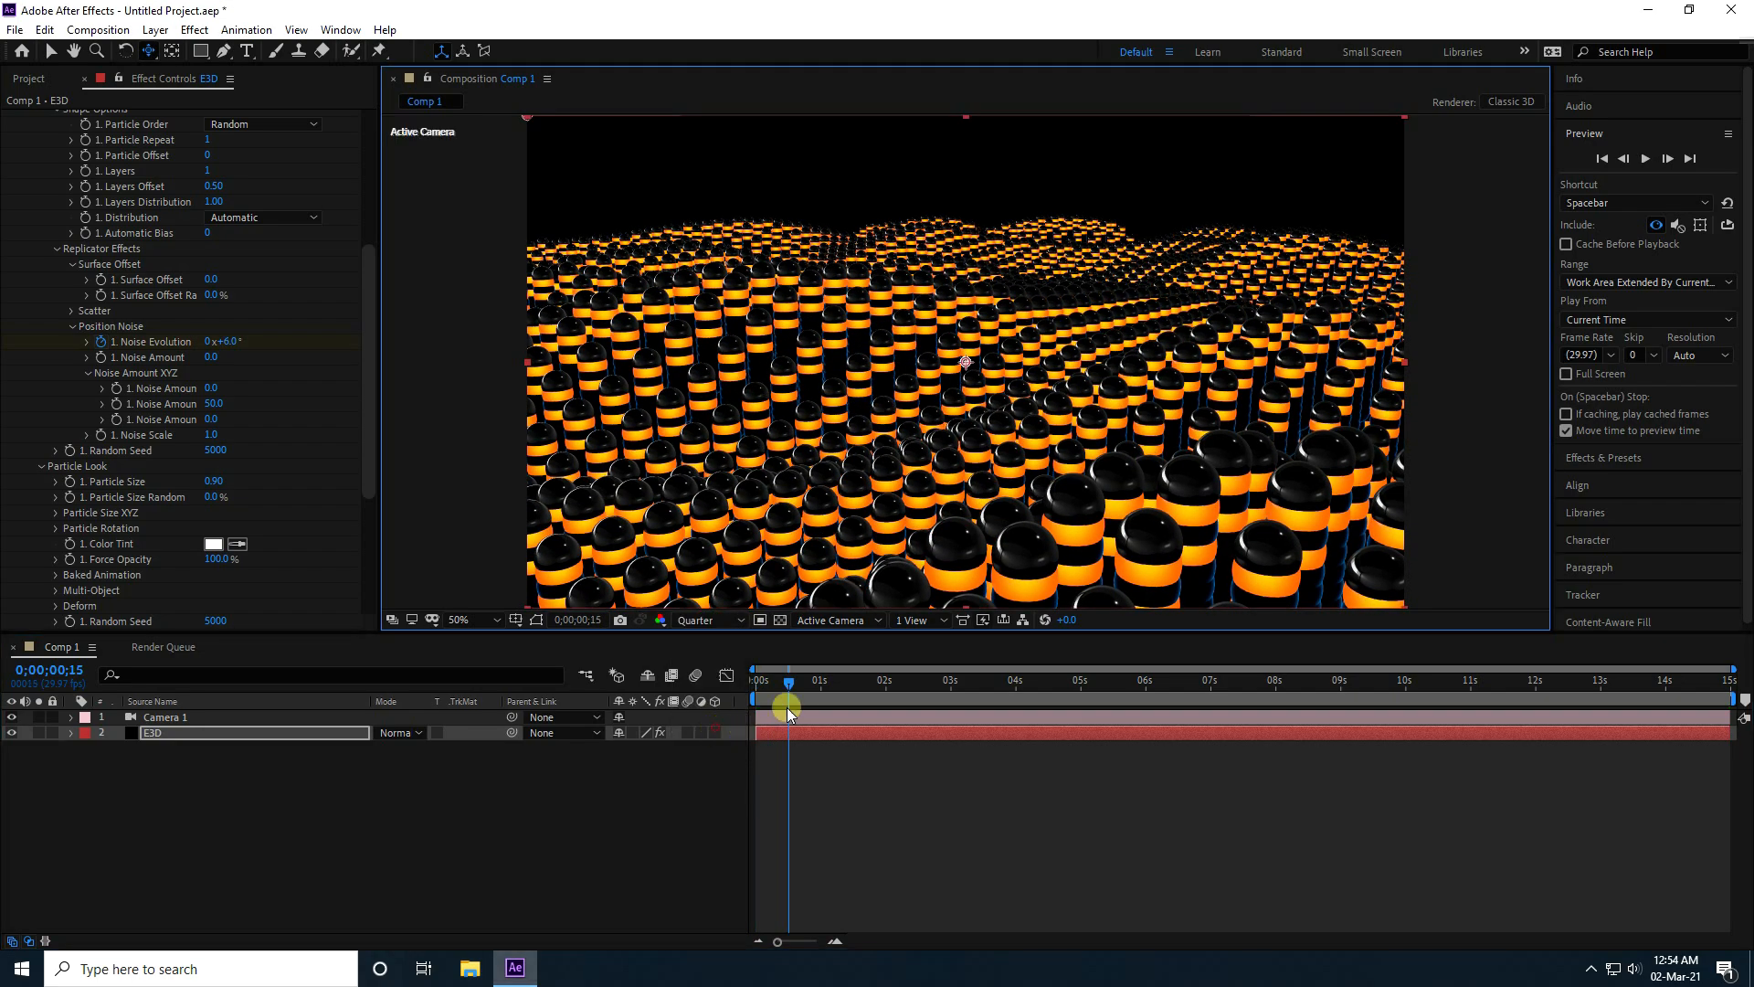
left_click_drag(783, 683, 758, 688)
key("space")
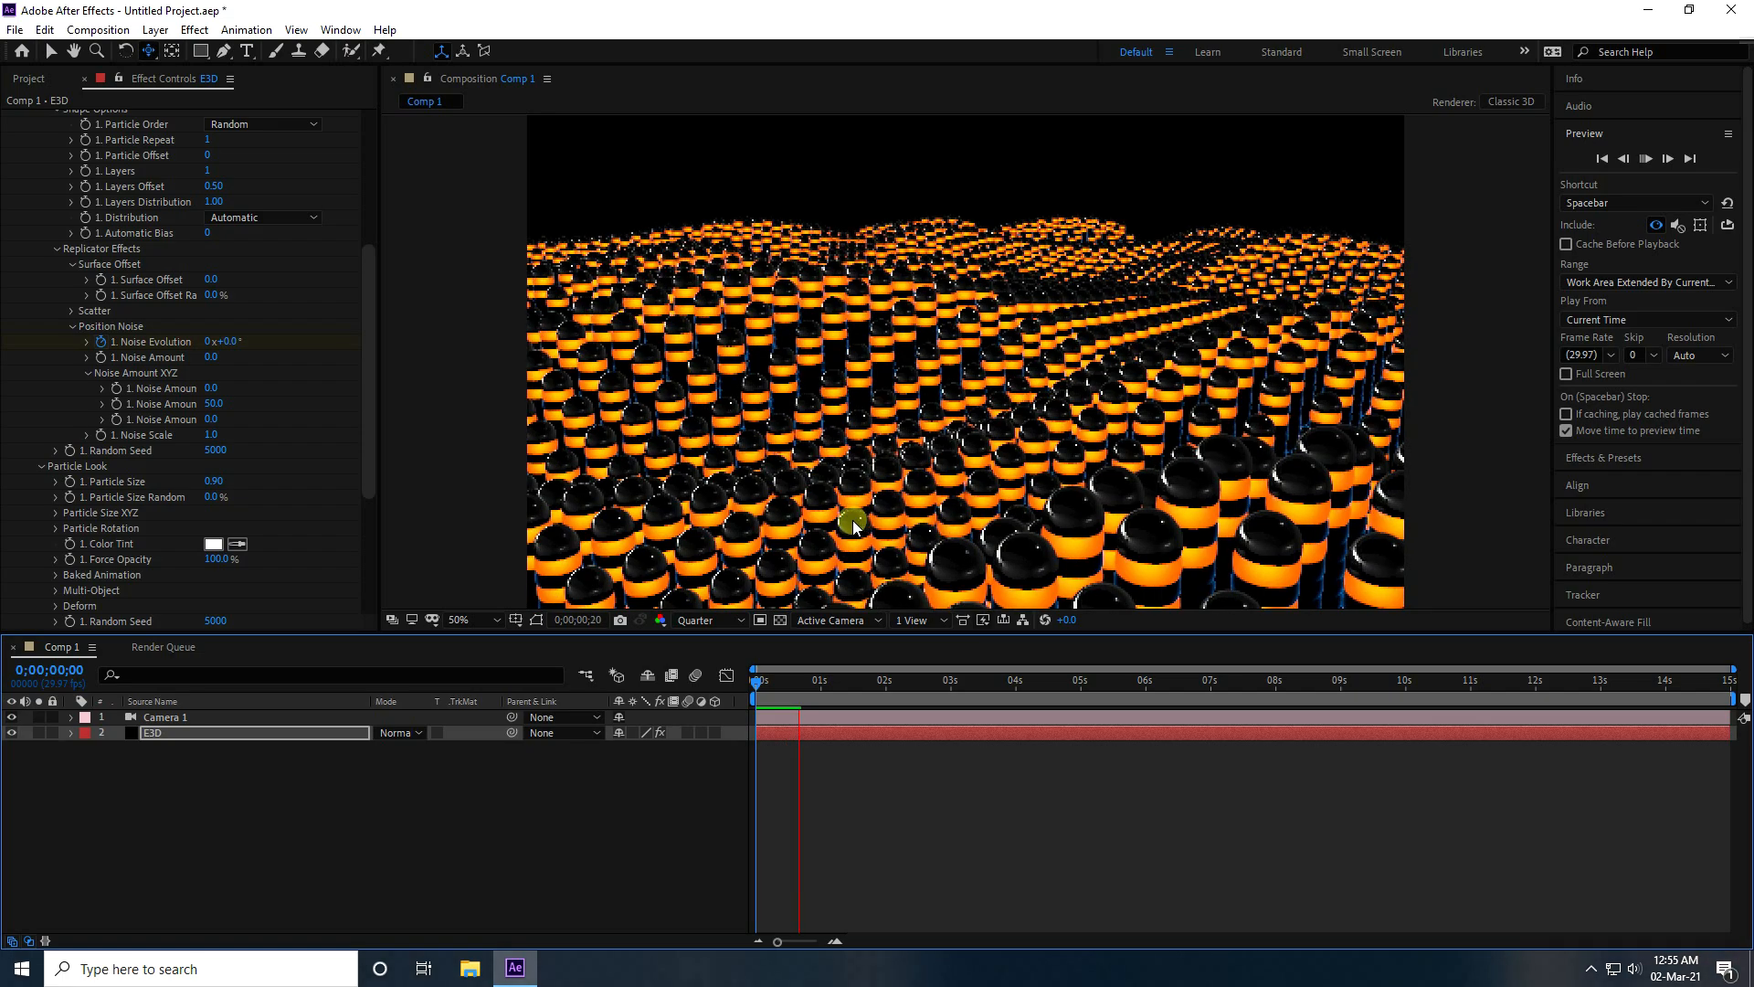
key("space")
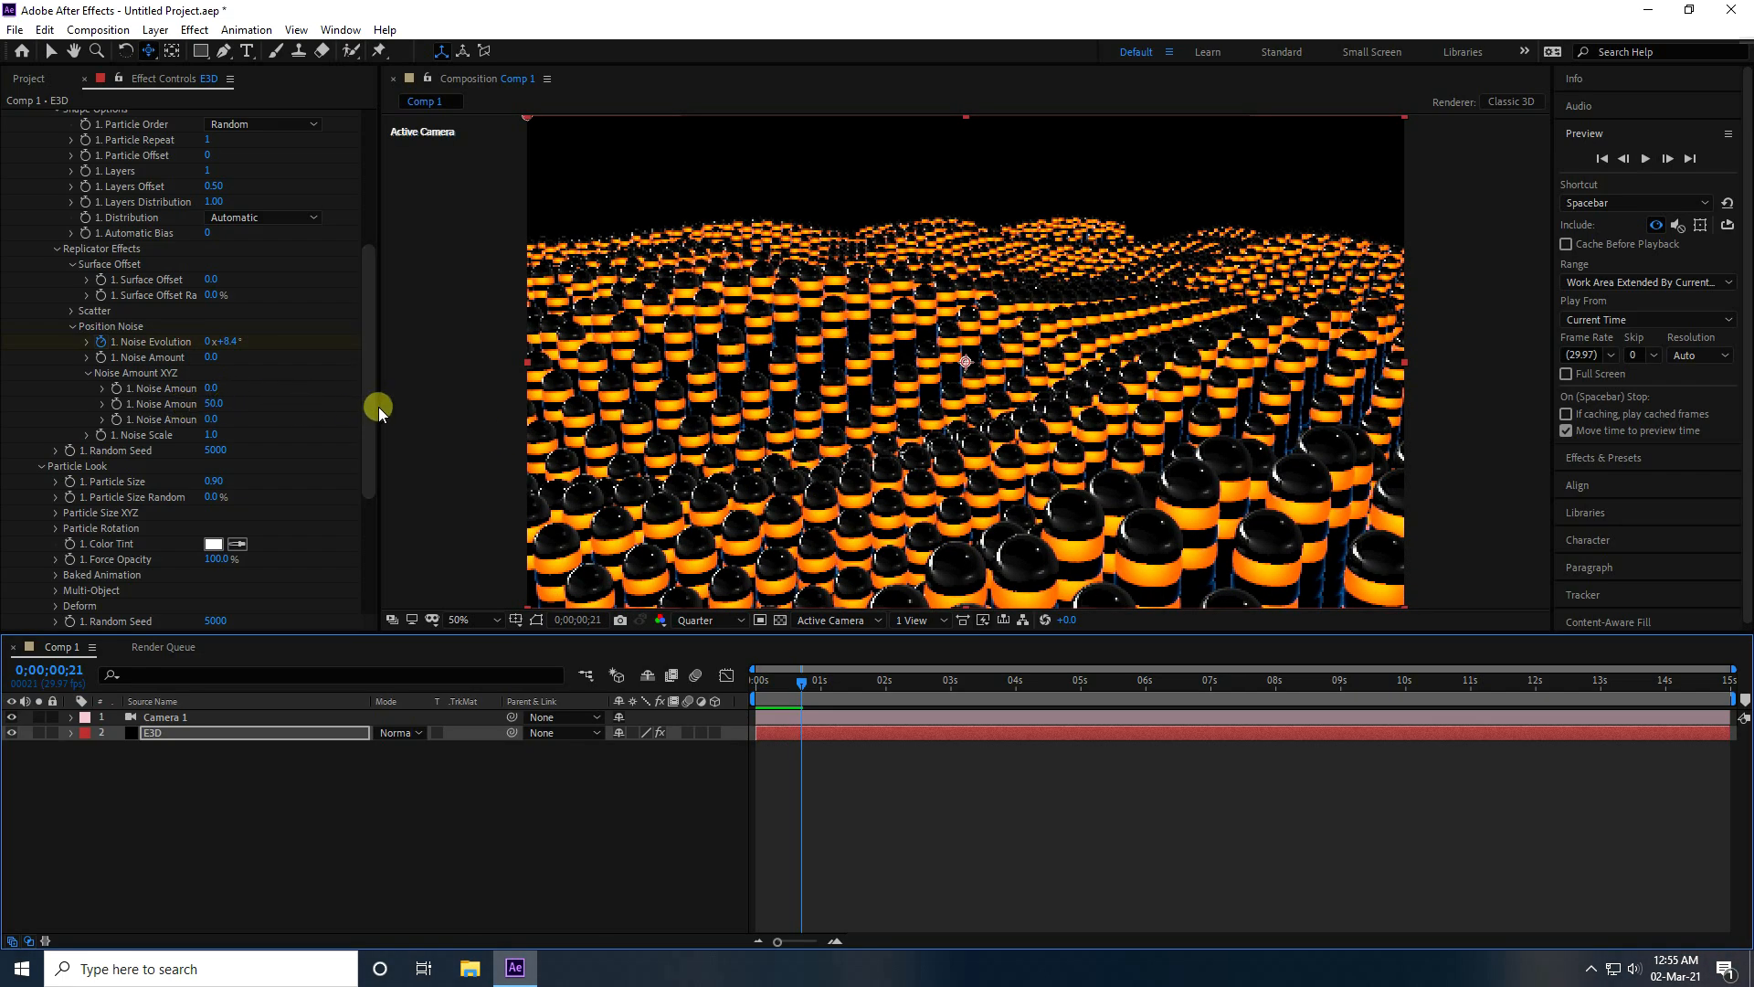
Widen the effect settings area, then set Group 1's Noise Amount Y to 55 and its Particle Count to 6000
left_click_drag(378, 407, 457, 402)
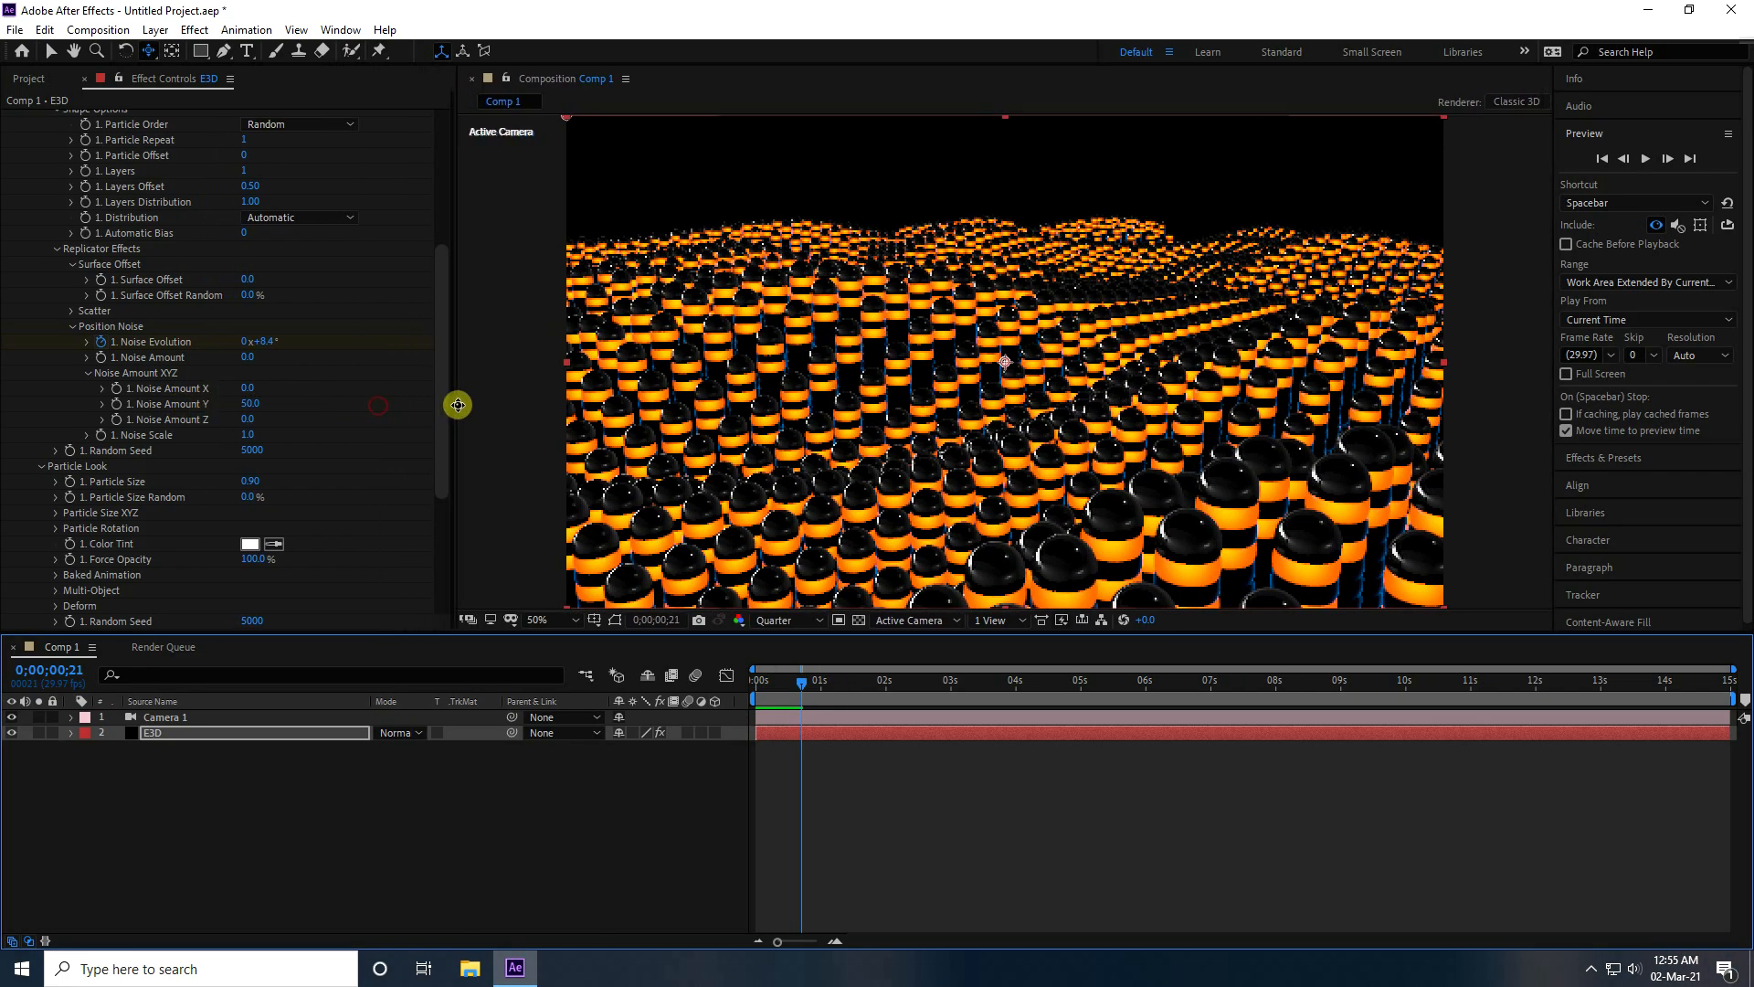
left_click(255, 405)
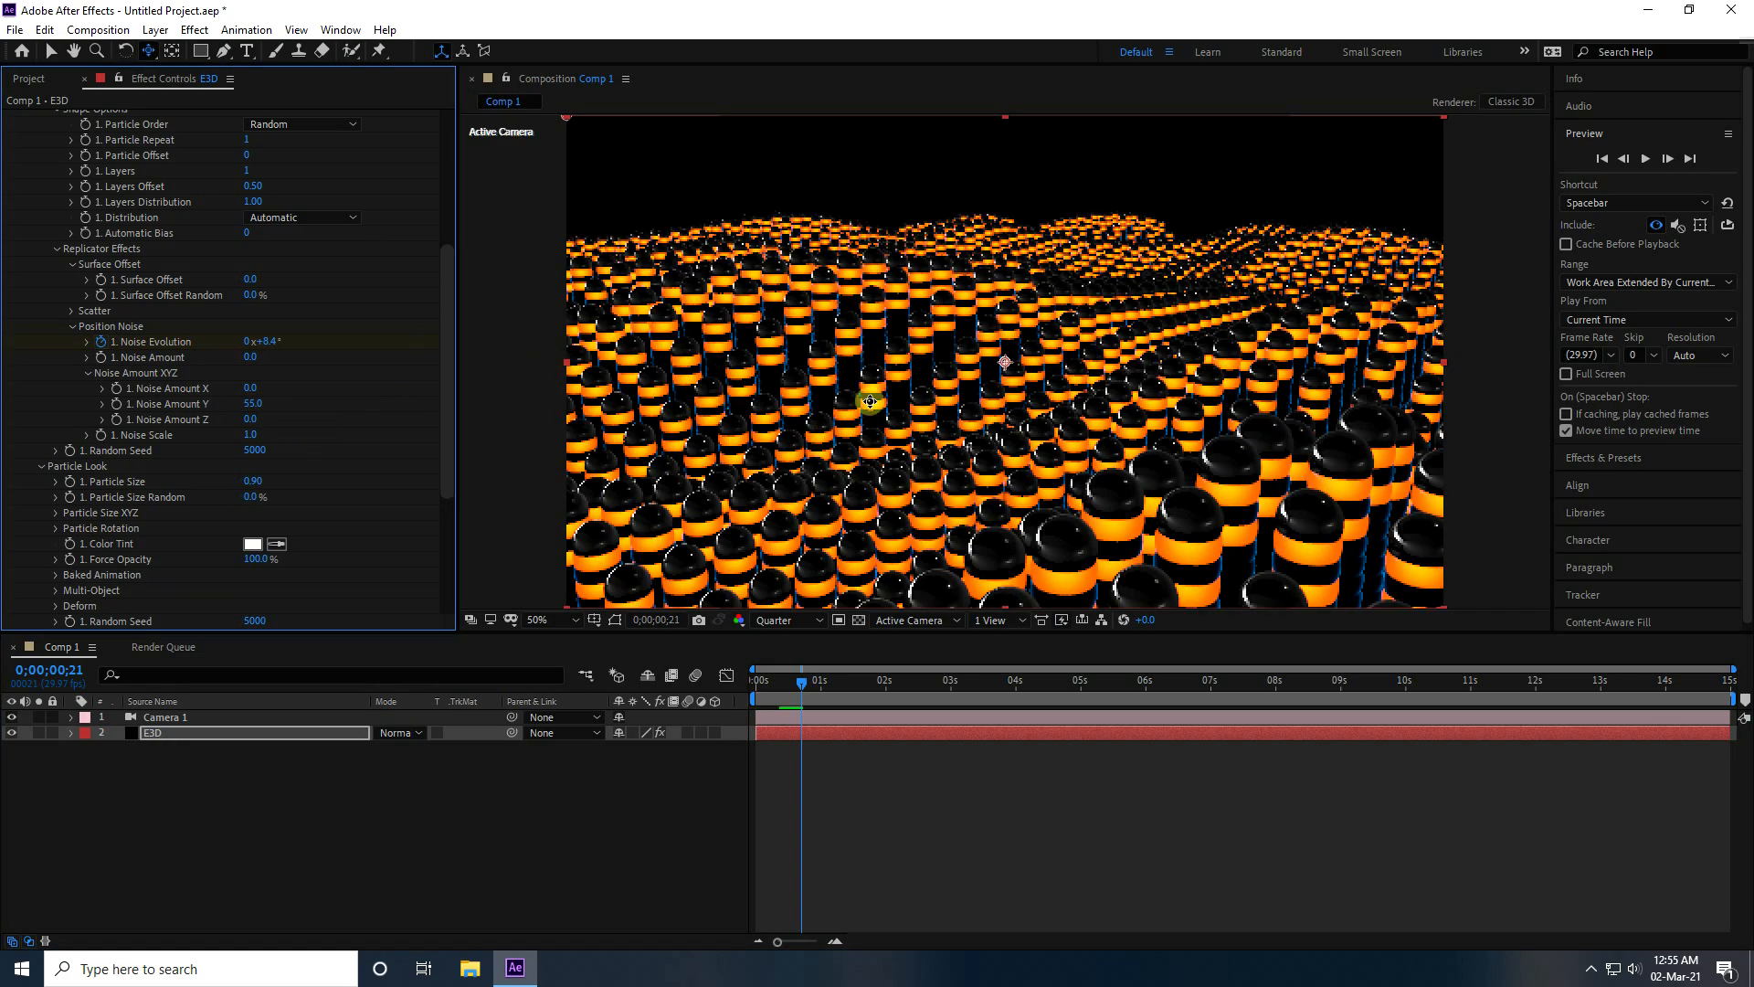
scroll(327, 409, "up", 5)
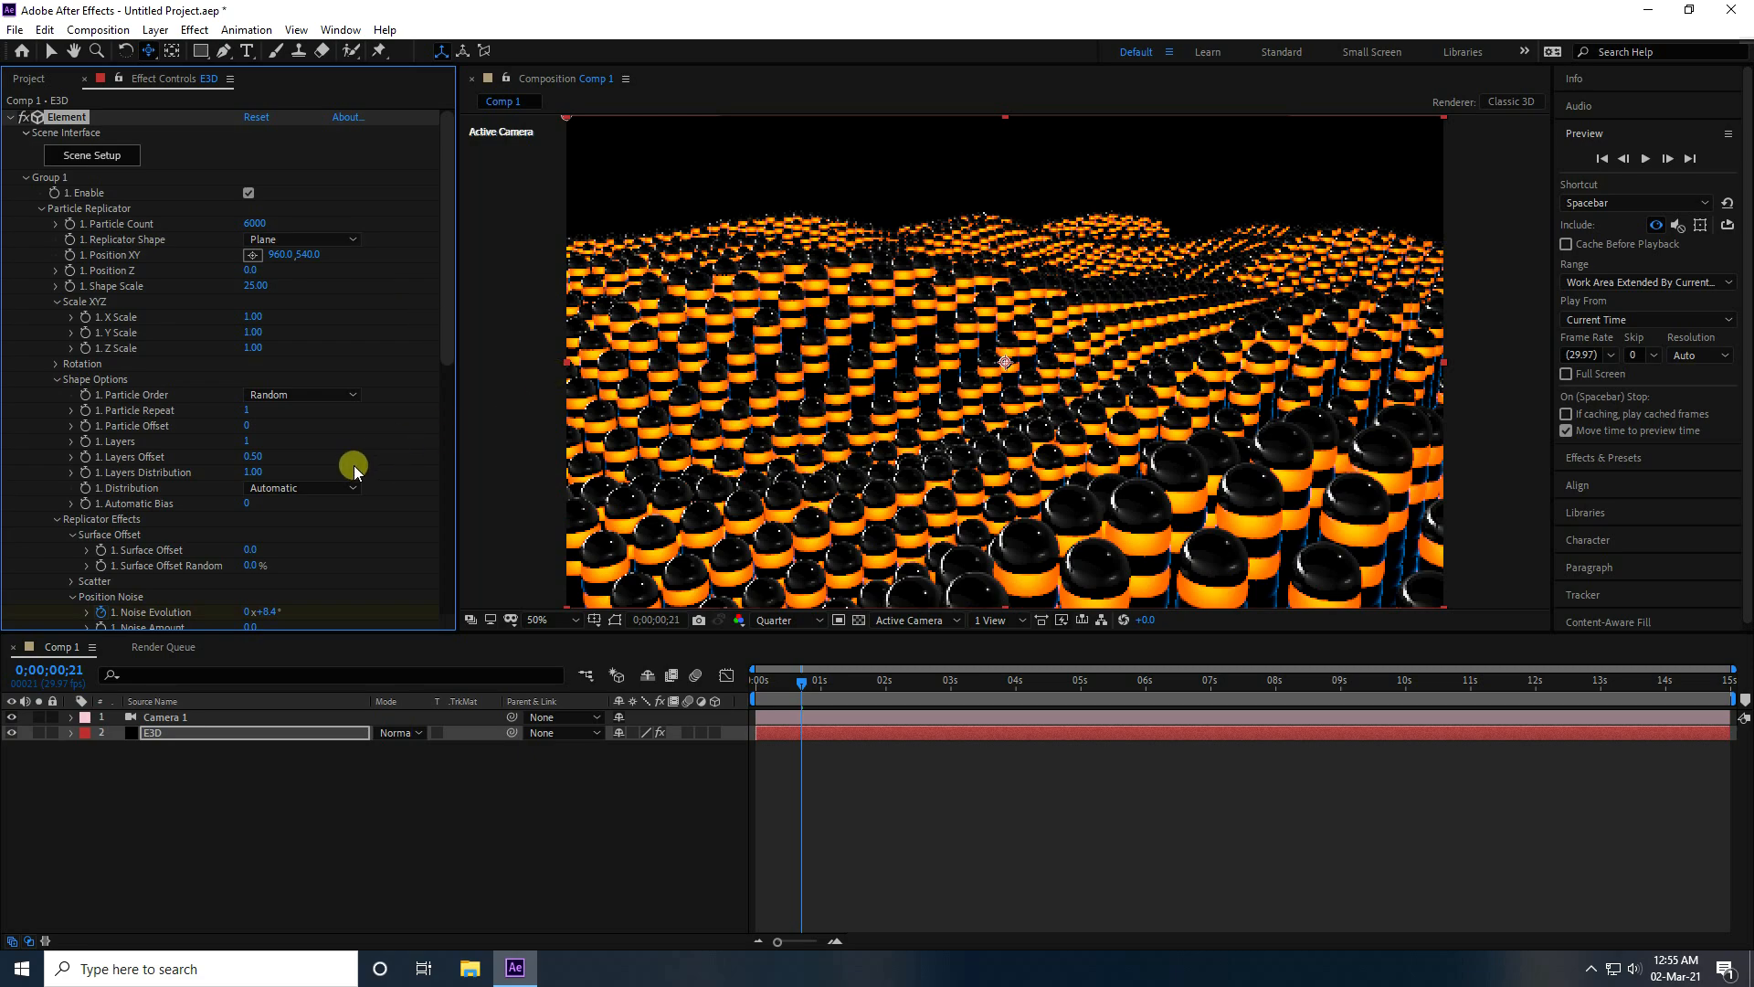
scroll(352, 469, "down", 3)
scroll(338, 457, "down", 2)
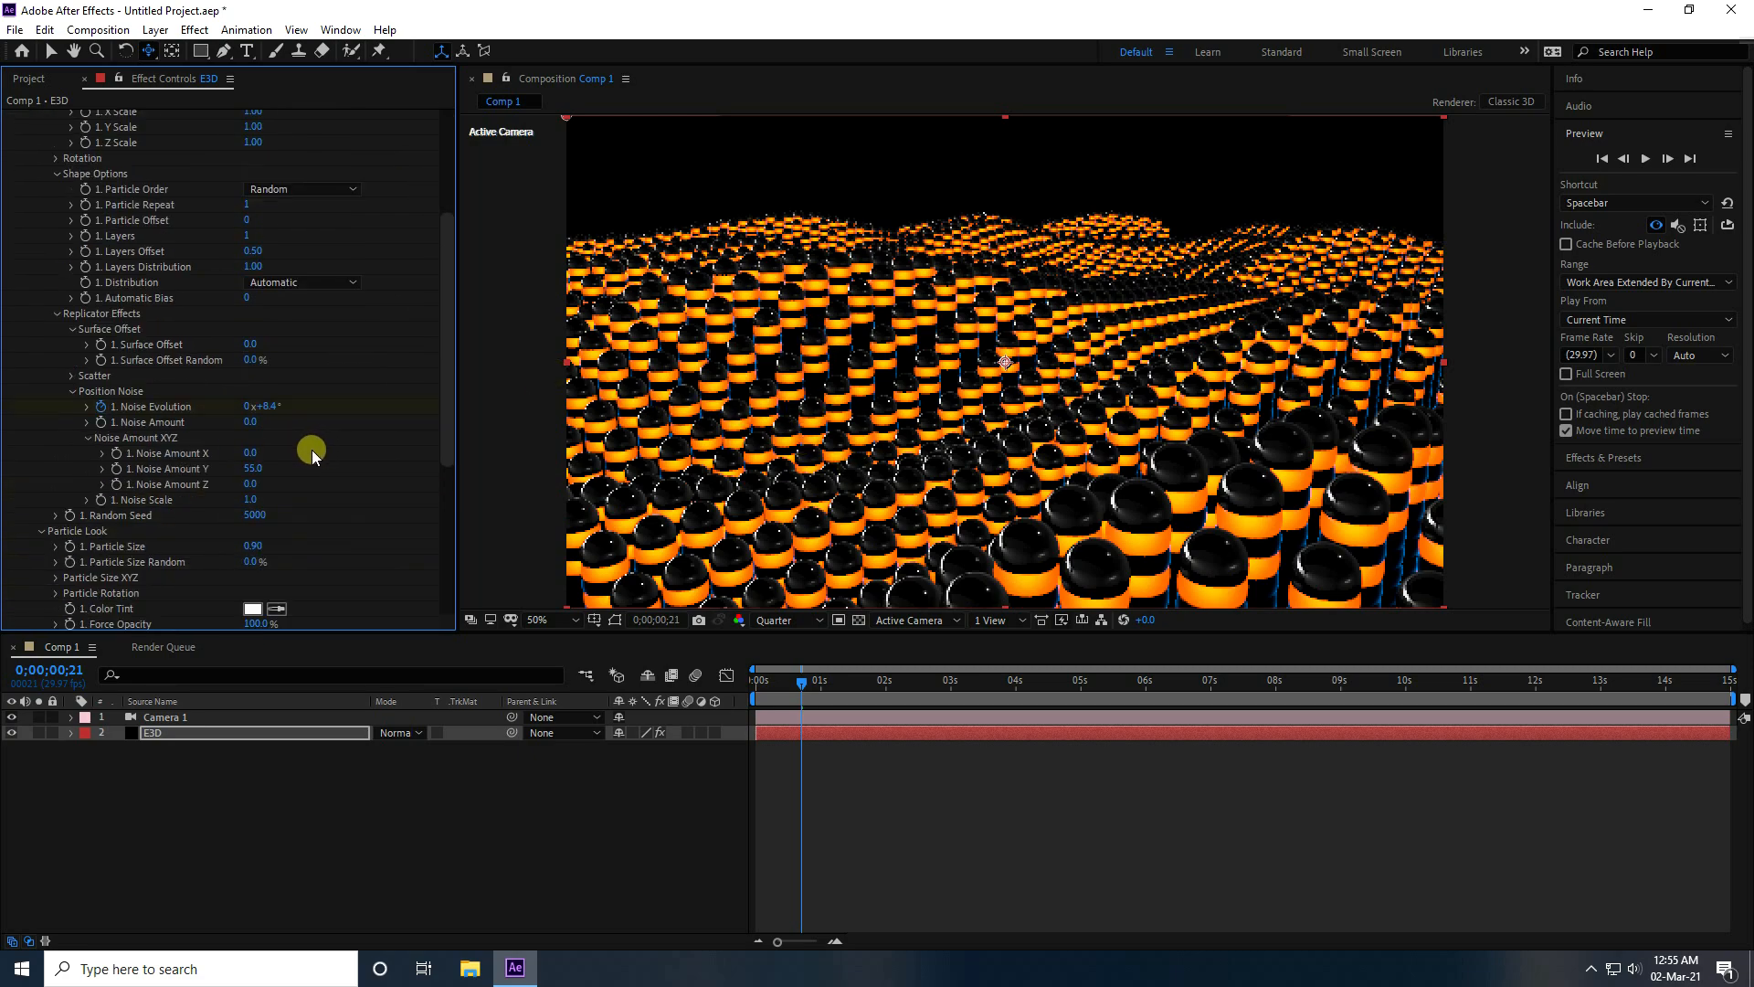
Return to the first frame and set the composition's preview resolution to Full
left_click_drag(792, 680, 651, 687)
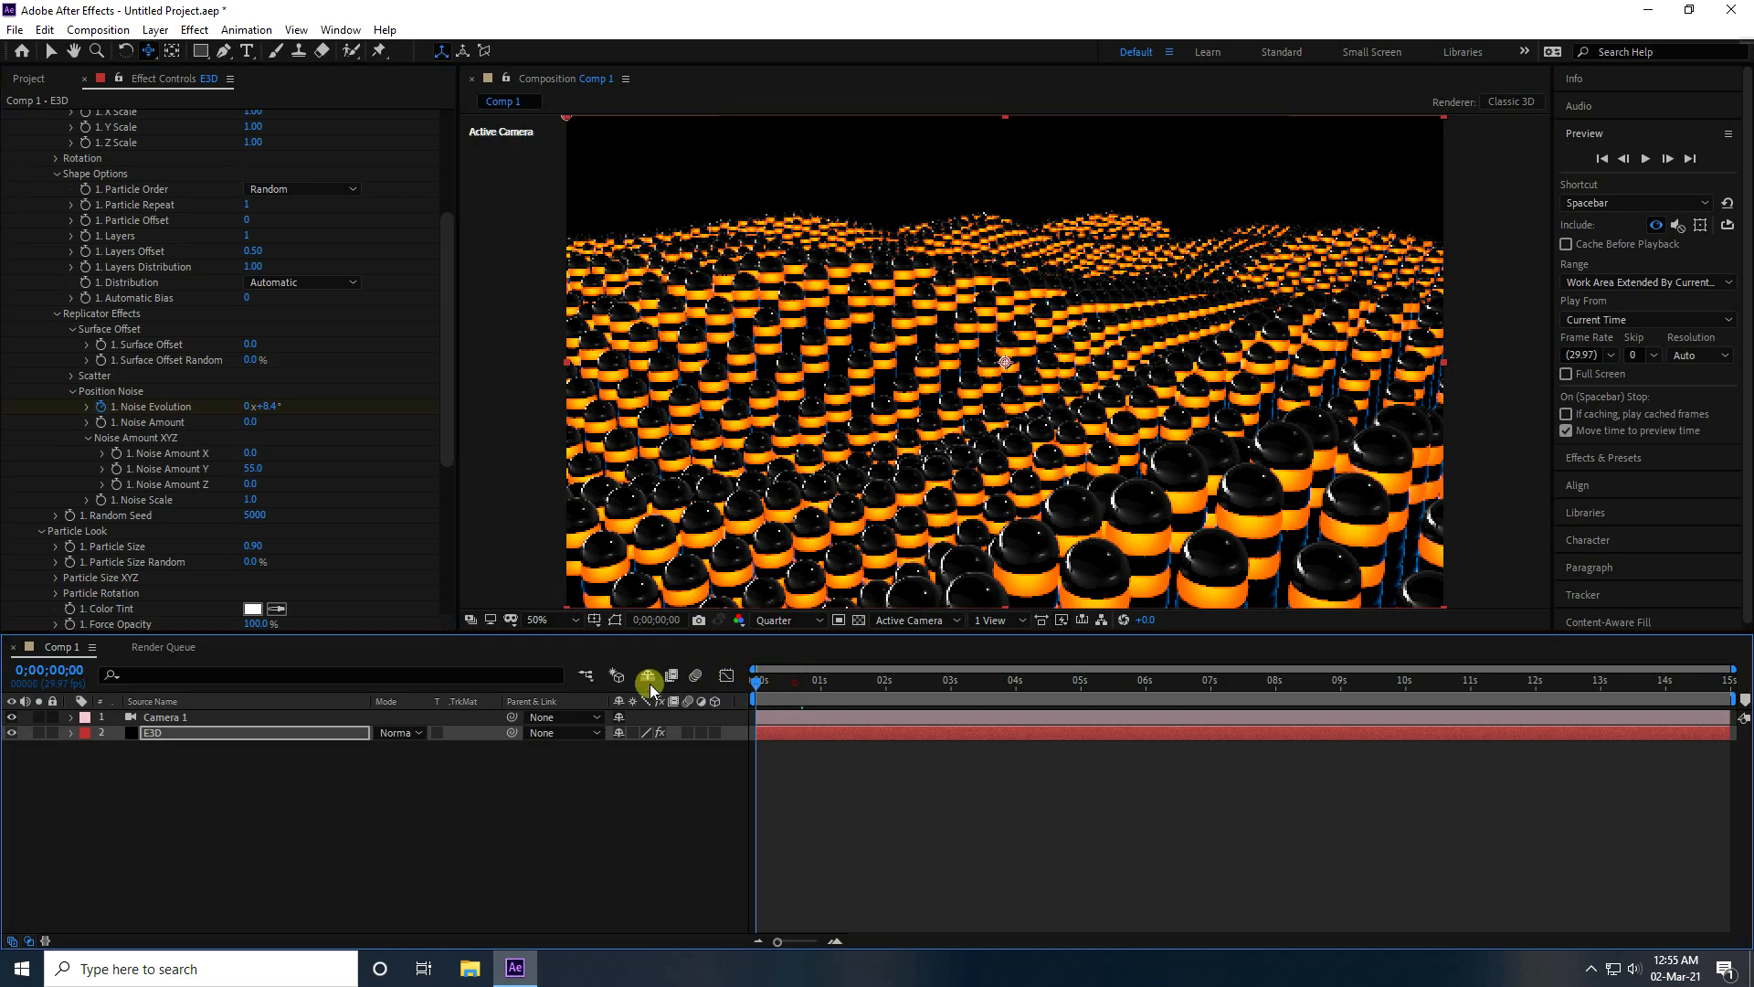
left_click(779, 617)
left_click(786, 662)
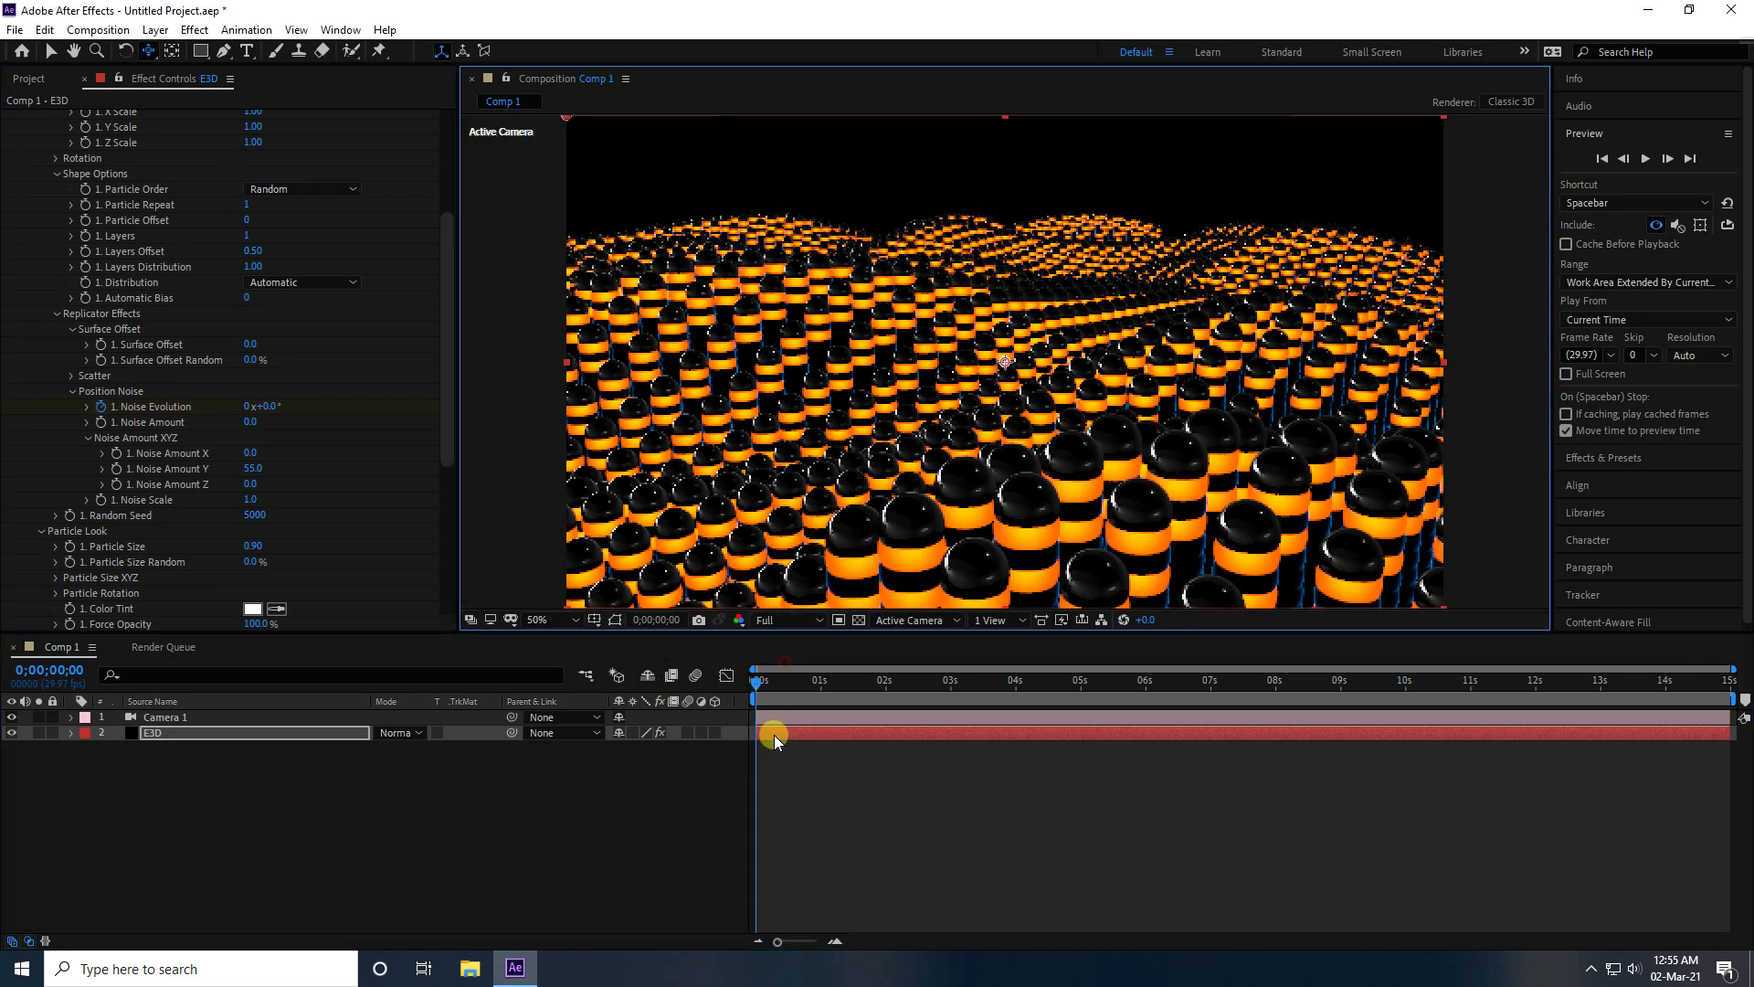
In the E3D layer's Physical Environment render settings, set the X and Y Rotation Environment to 60° each
left_click(151, 732)
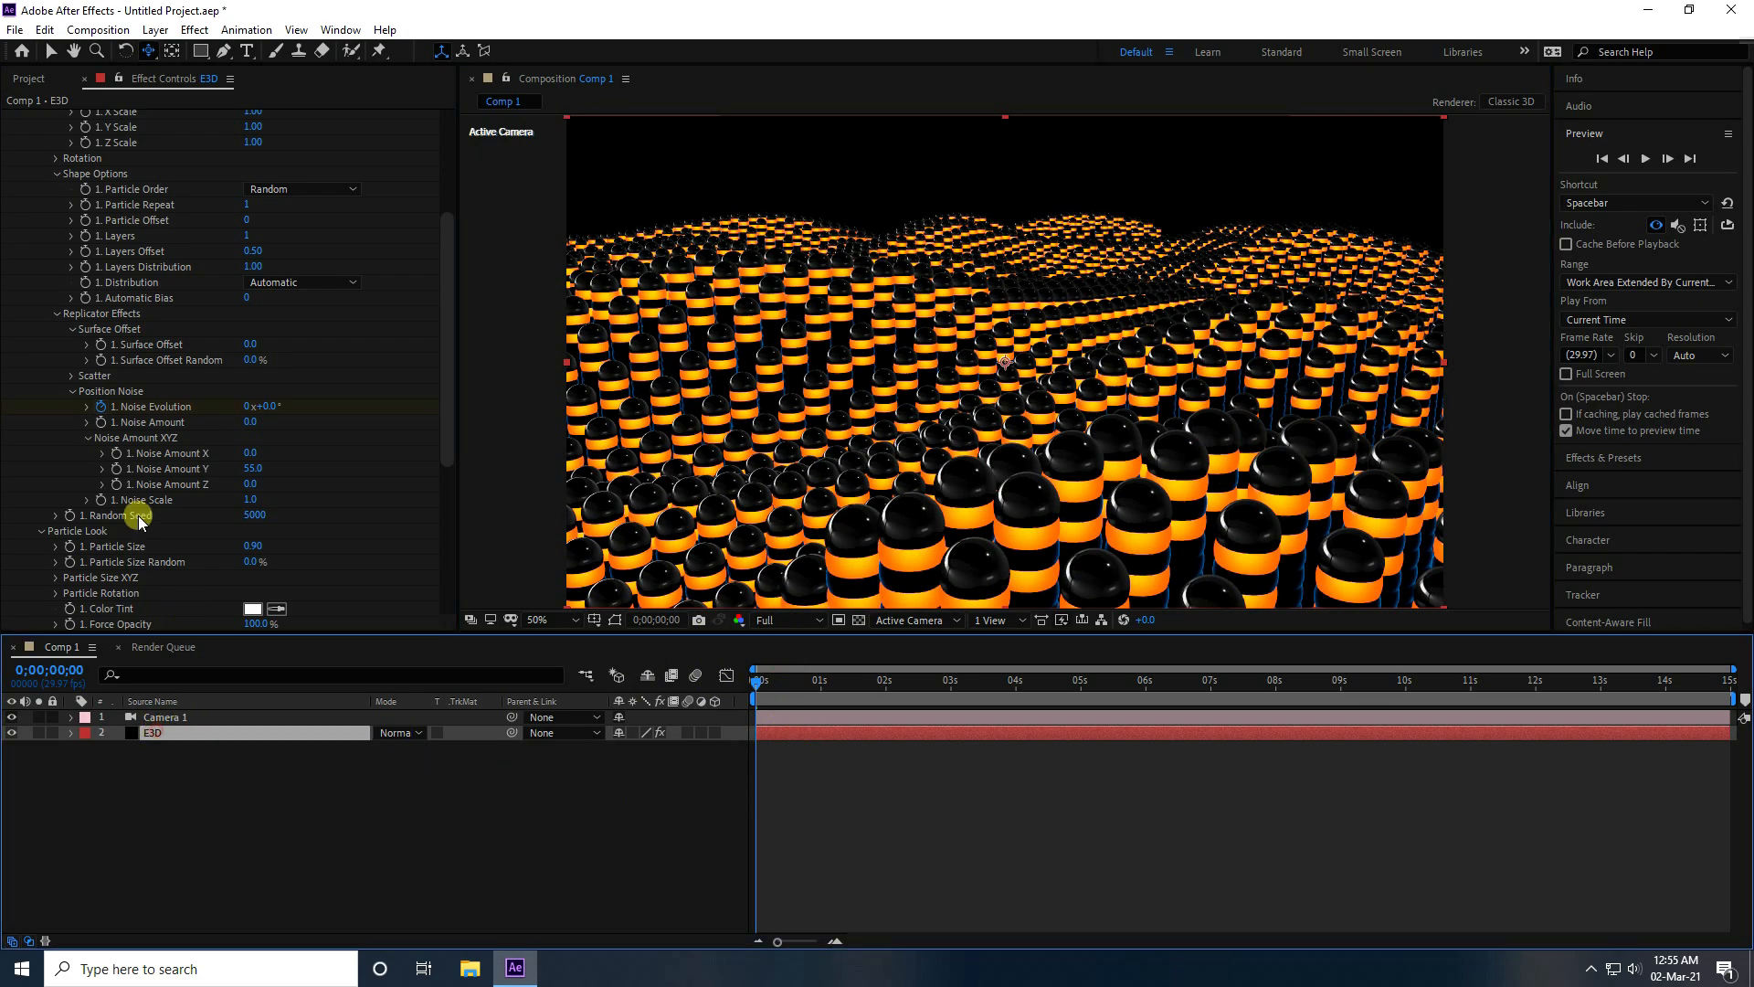
scroll(137, 514, "down", 5)
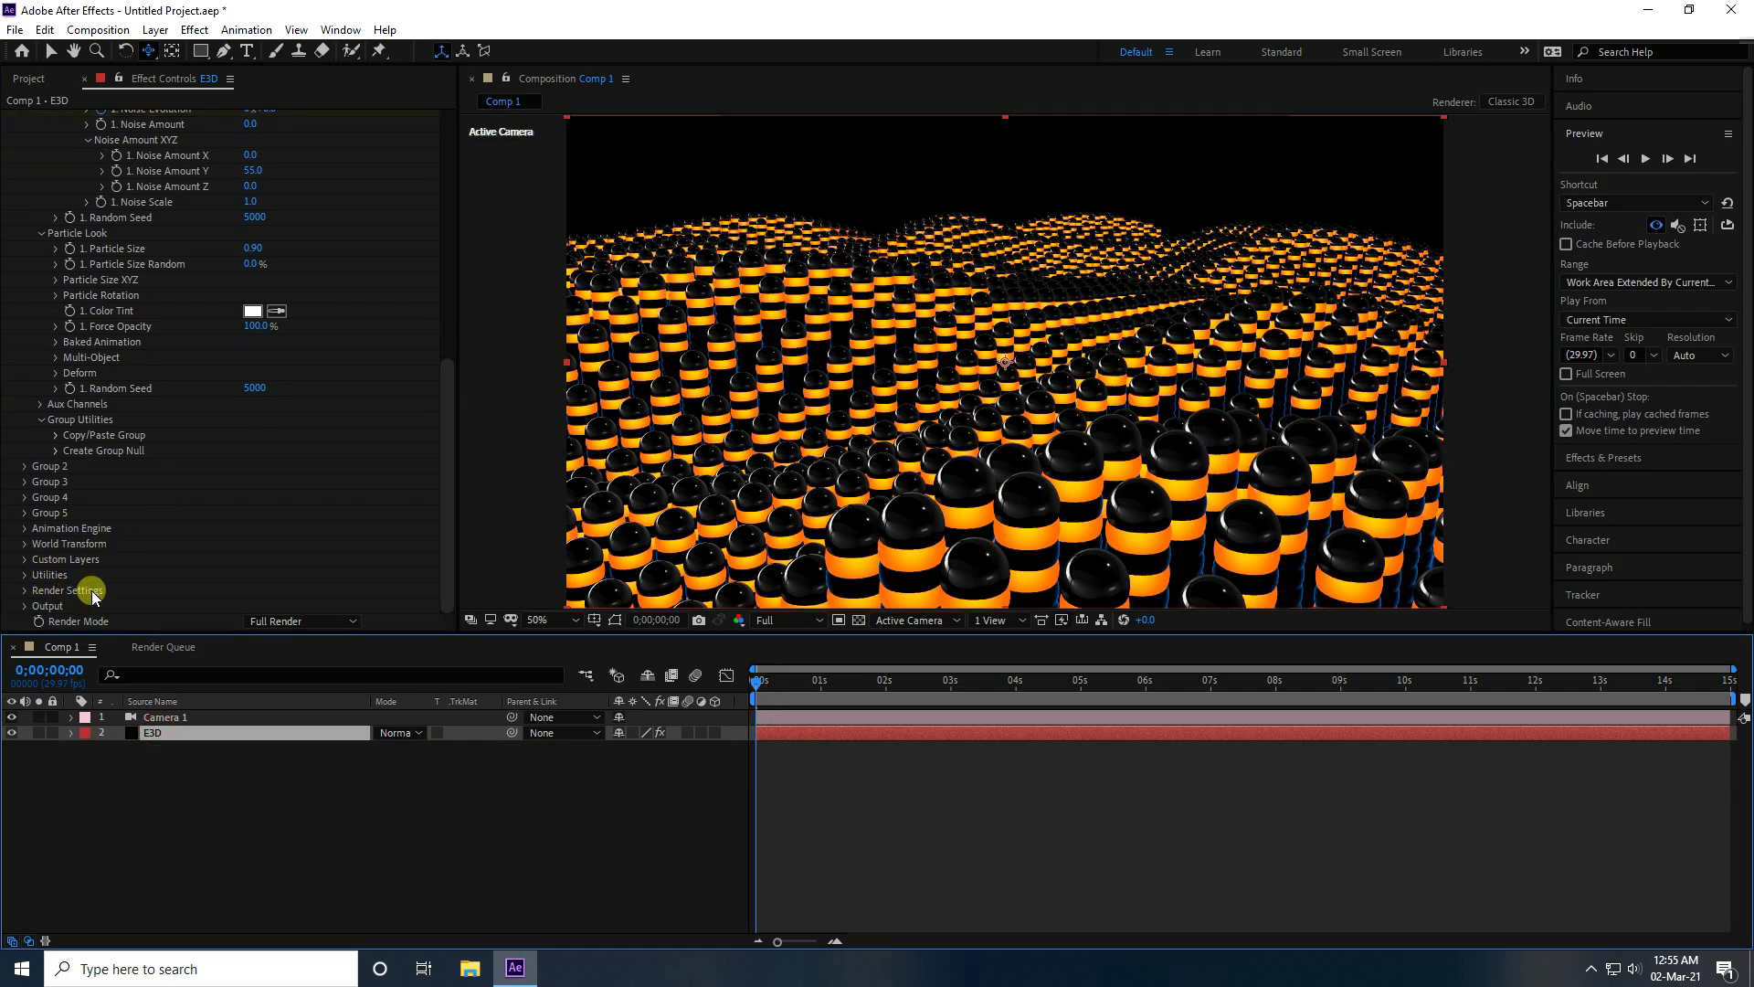
left_click(23, 590)
scroll(47, 506, "down", 1)
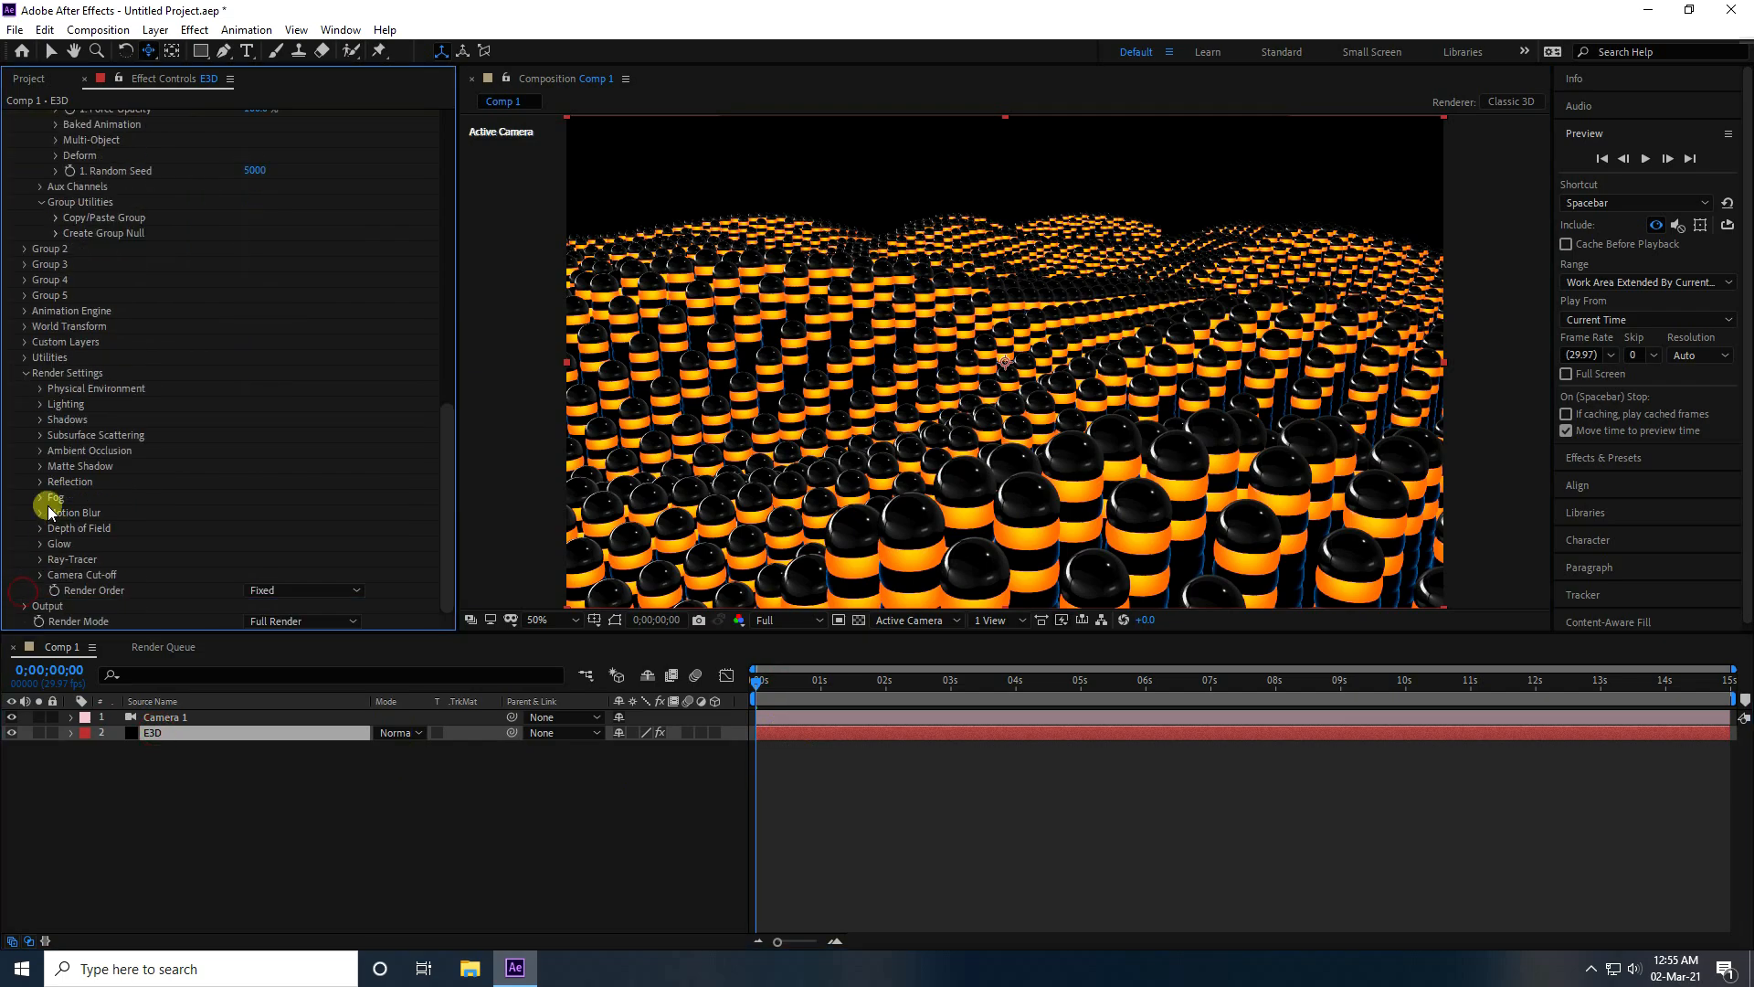
left_click(39, 390)
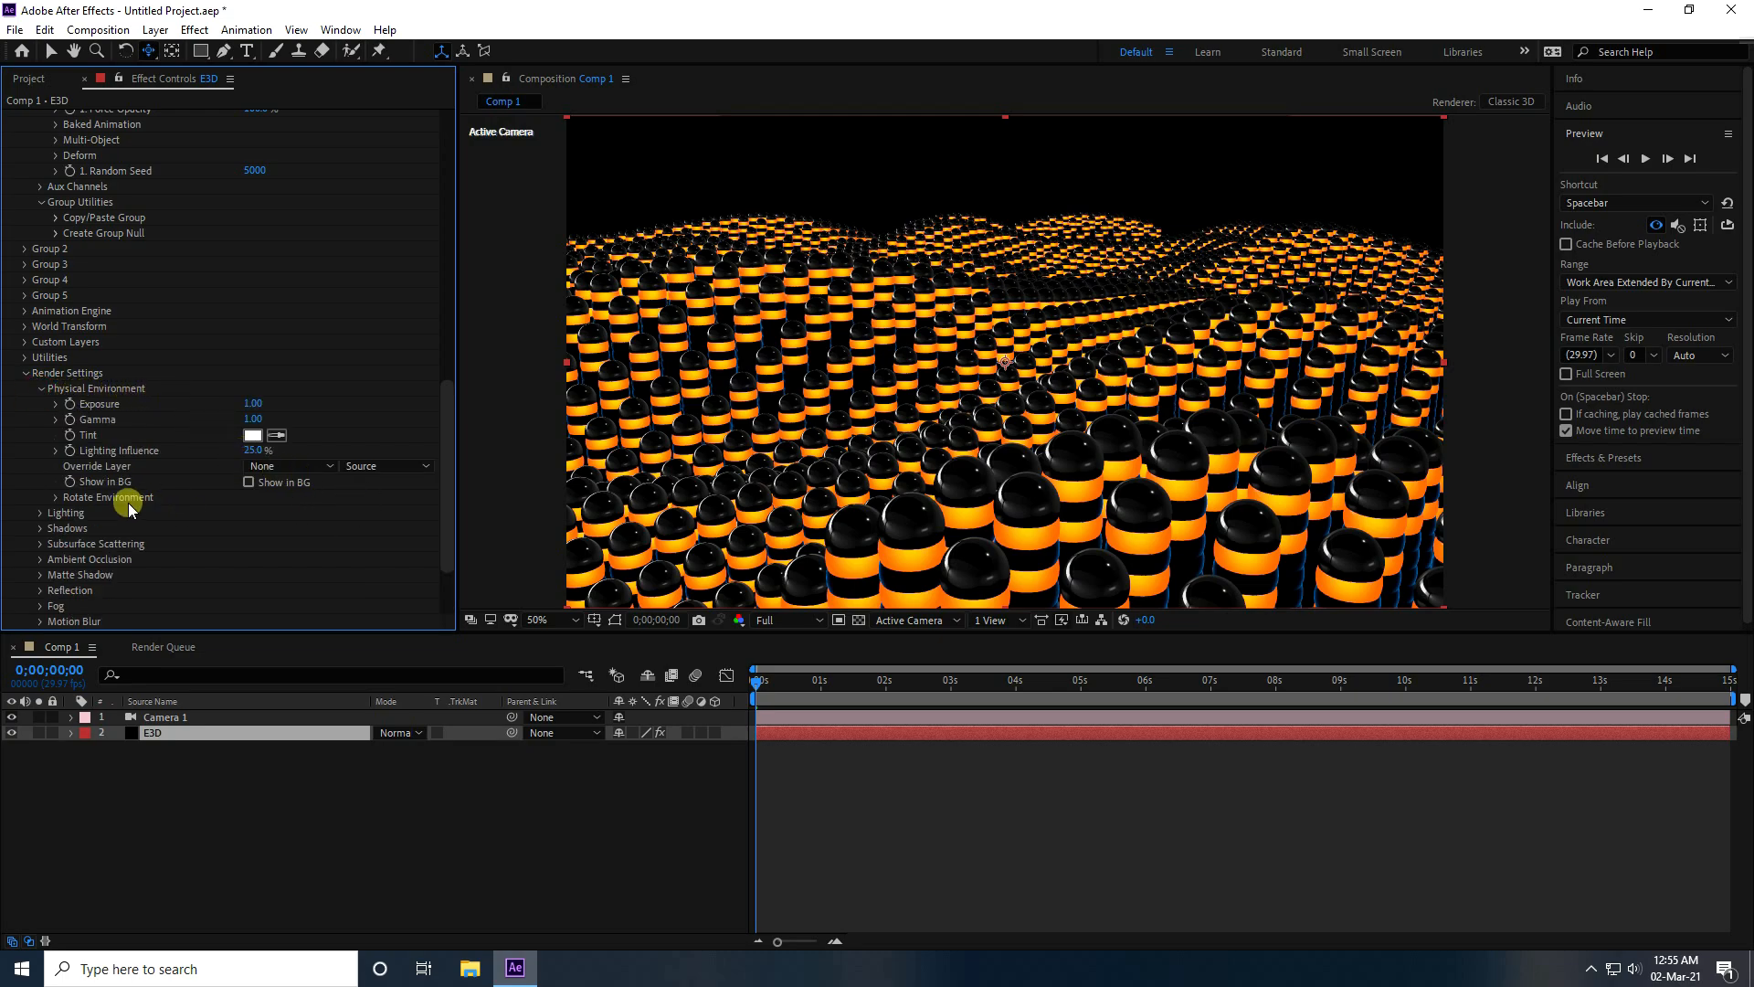
left_click(55, 498)
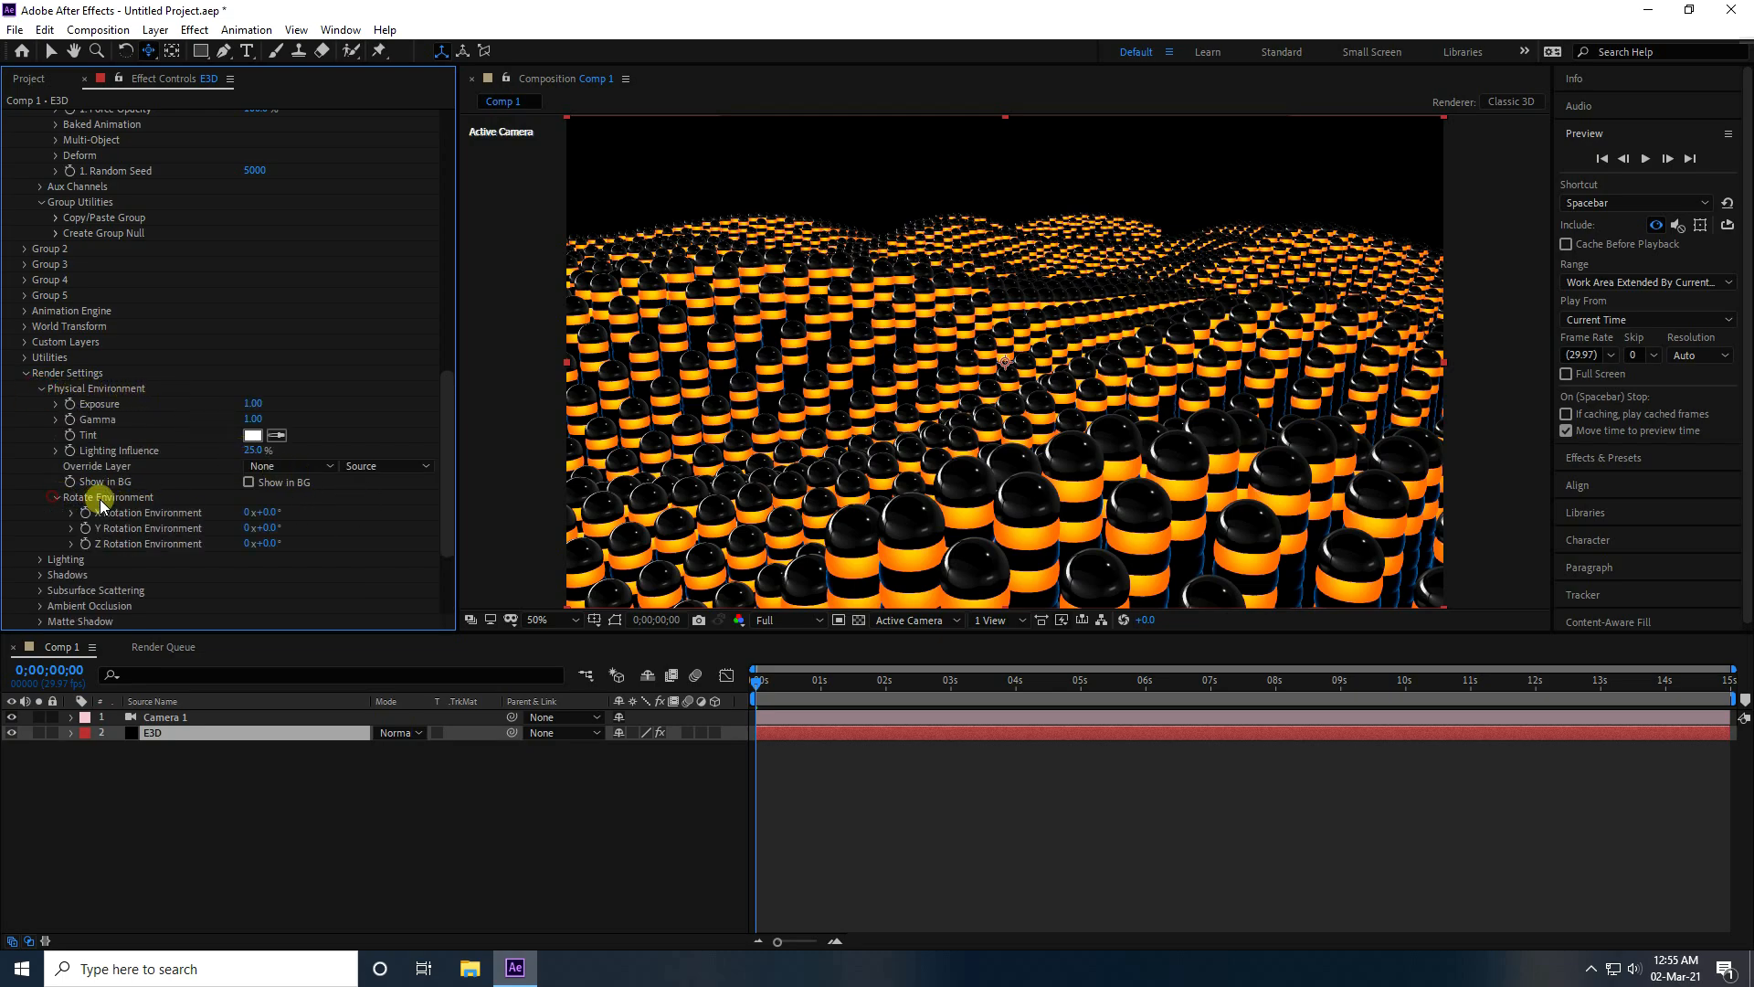
left_click(275, 513)
key("Tab")
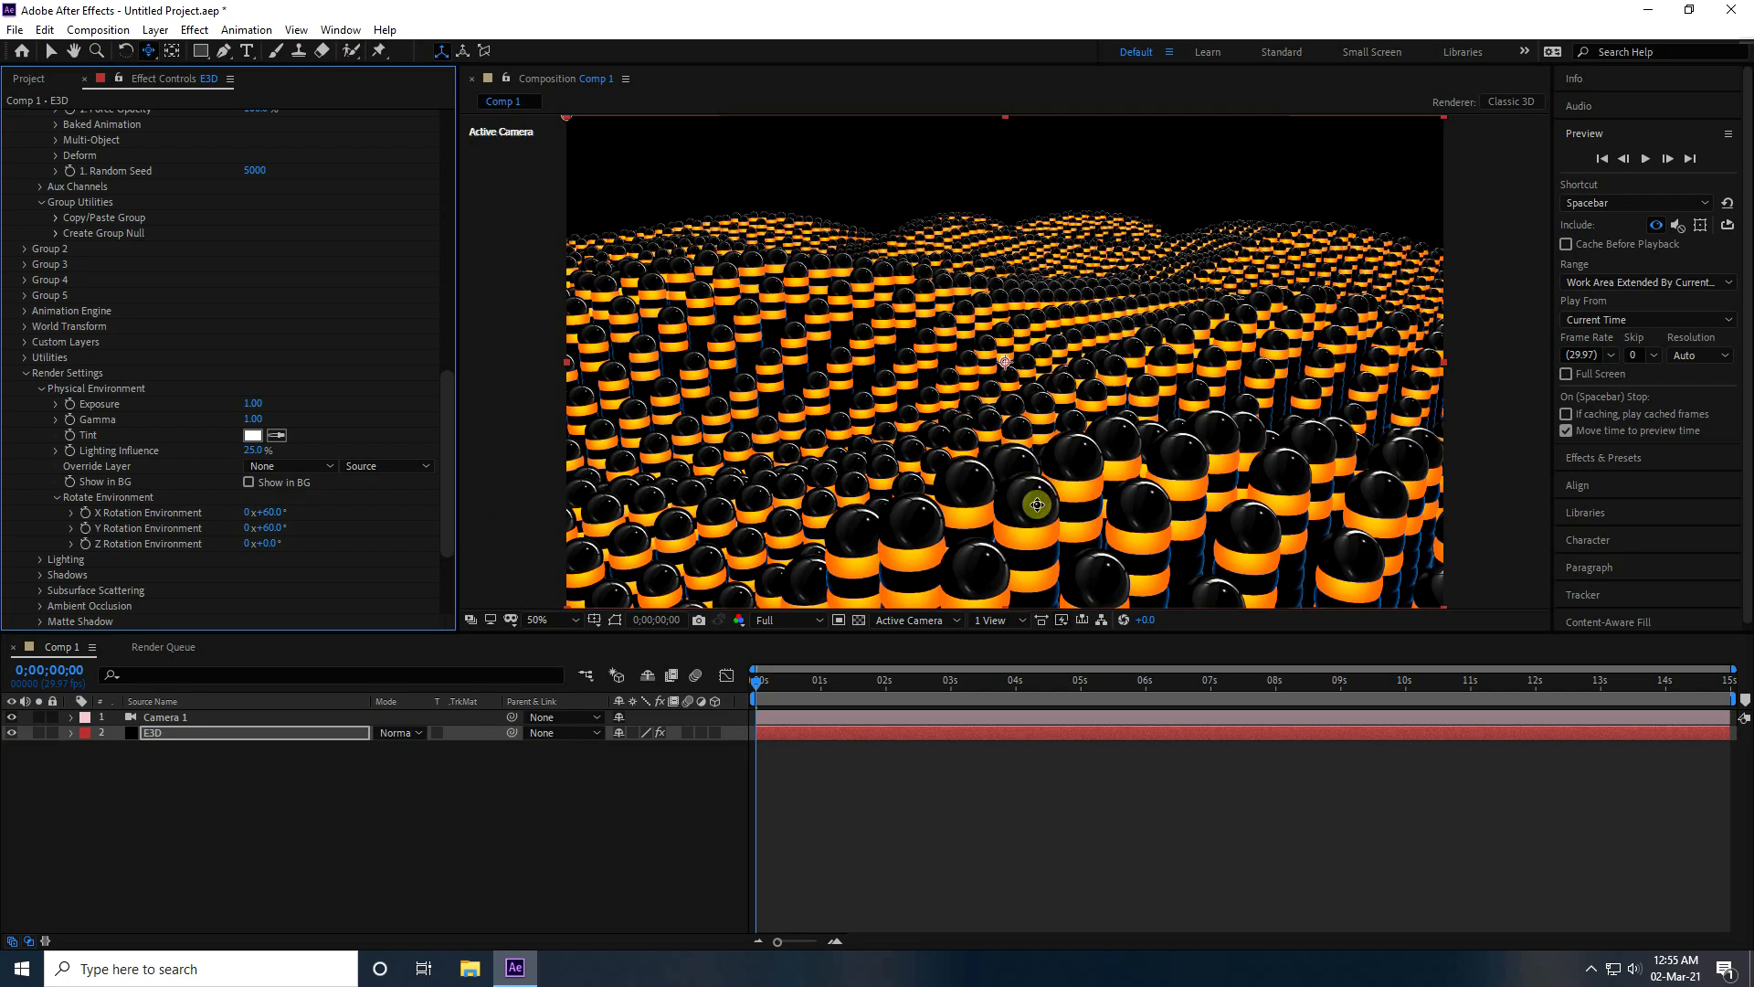
left_click(26, 372)
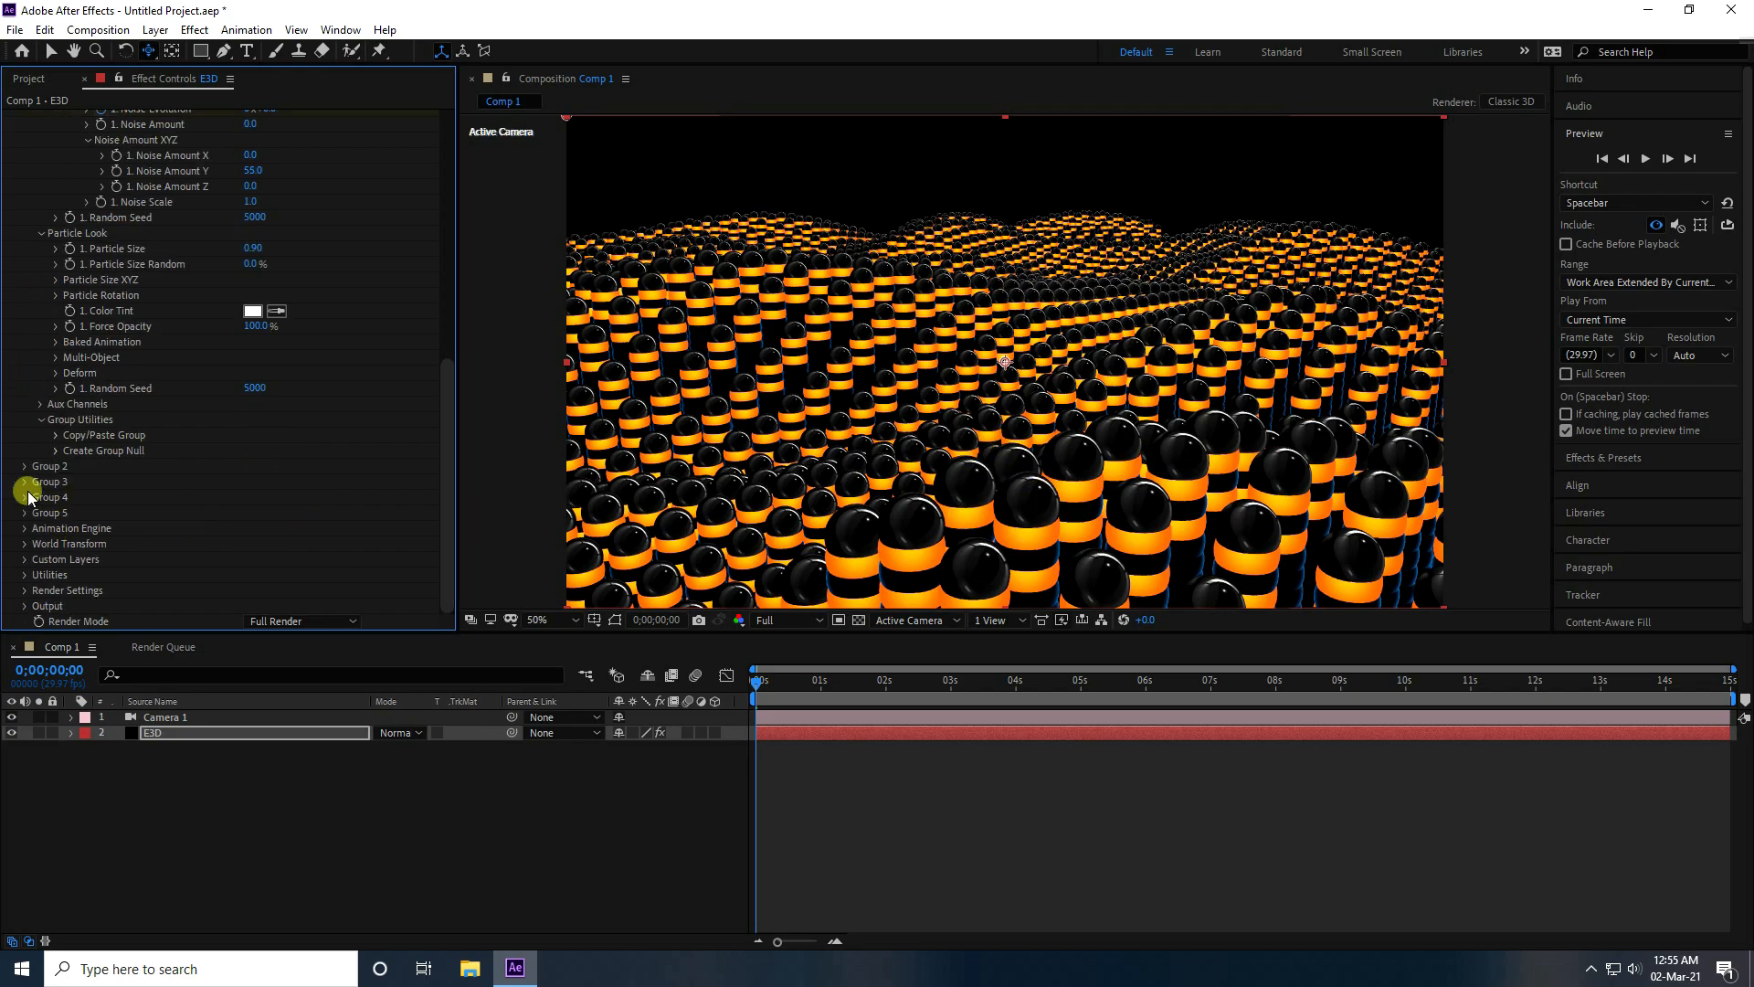
Enable ambient occlusion in the E3D render settings with the High SSAO quality preset and an SSAO Intensity of 5
left_click(24, 590)
scroll(41, 548, "down", 5)
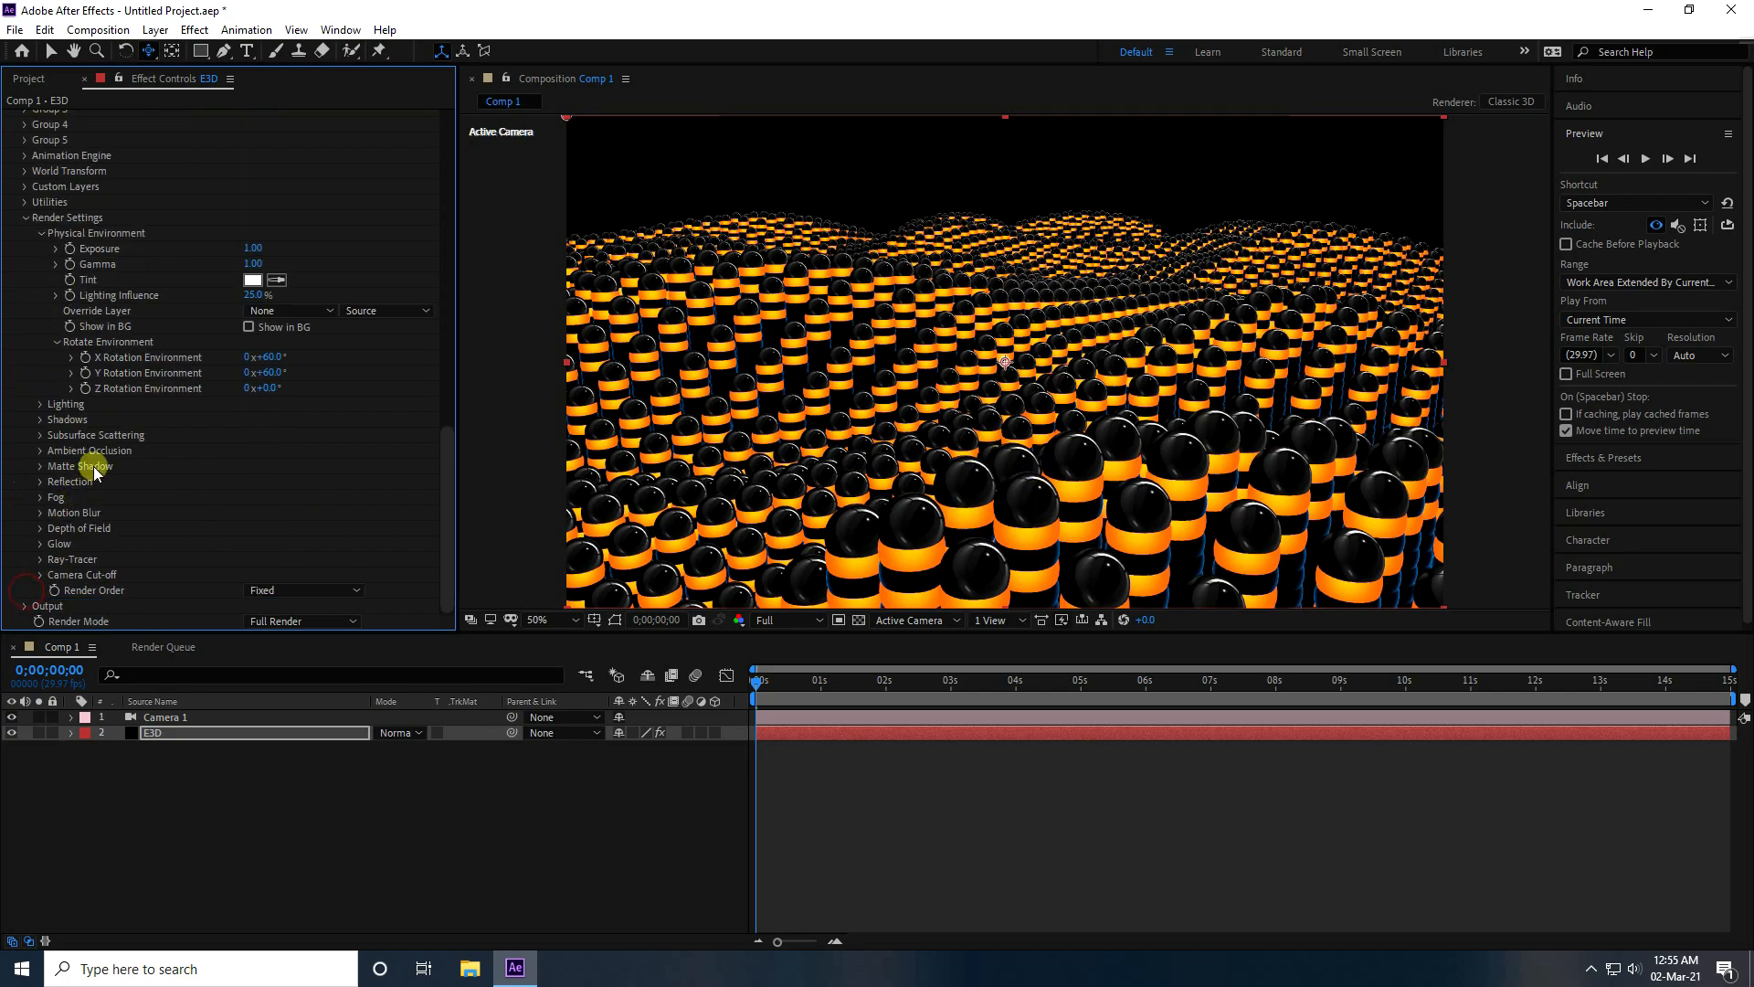
left_click(40, 450)
scroll(55, 452, "down", 1)
left_click(247, 404)
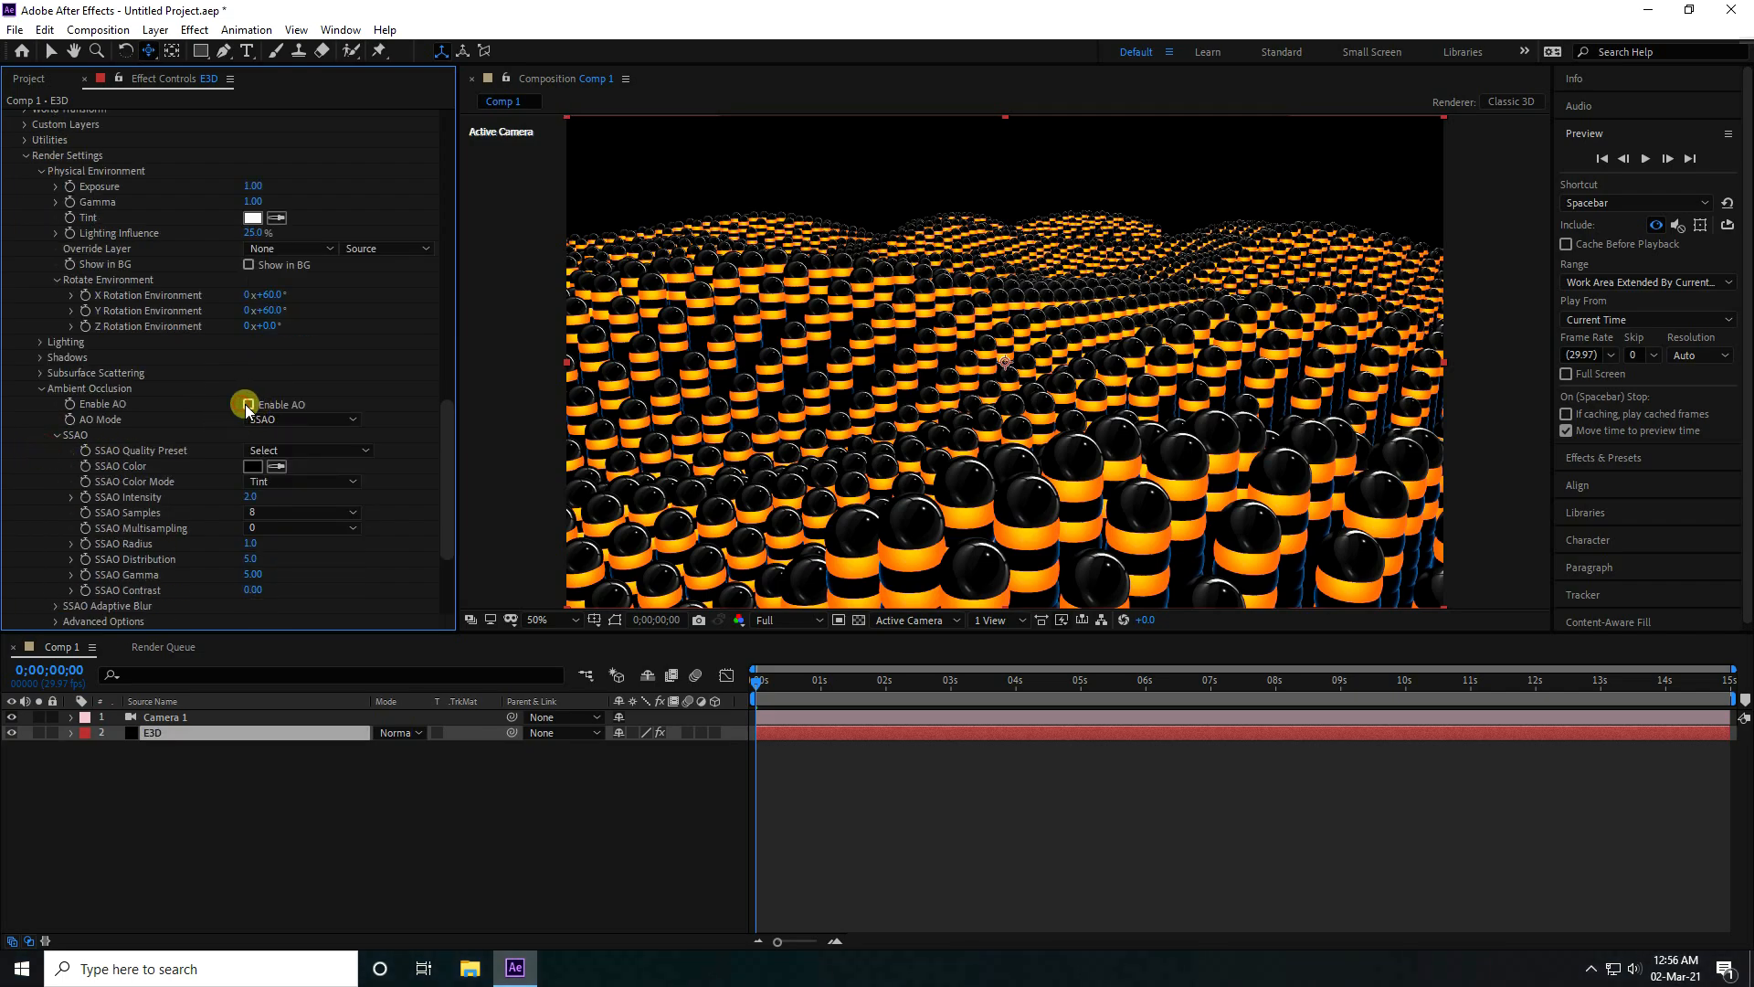
left_click(302, 448)
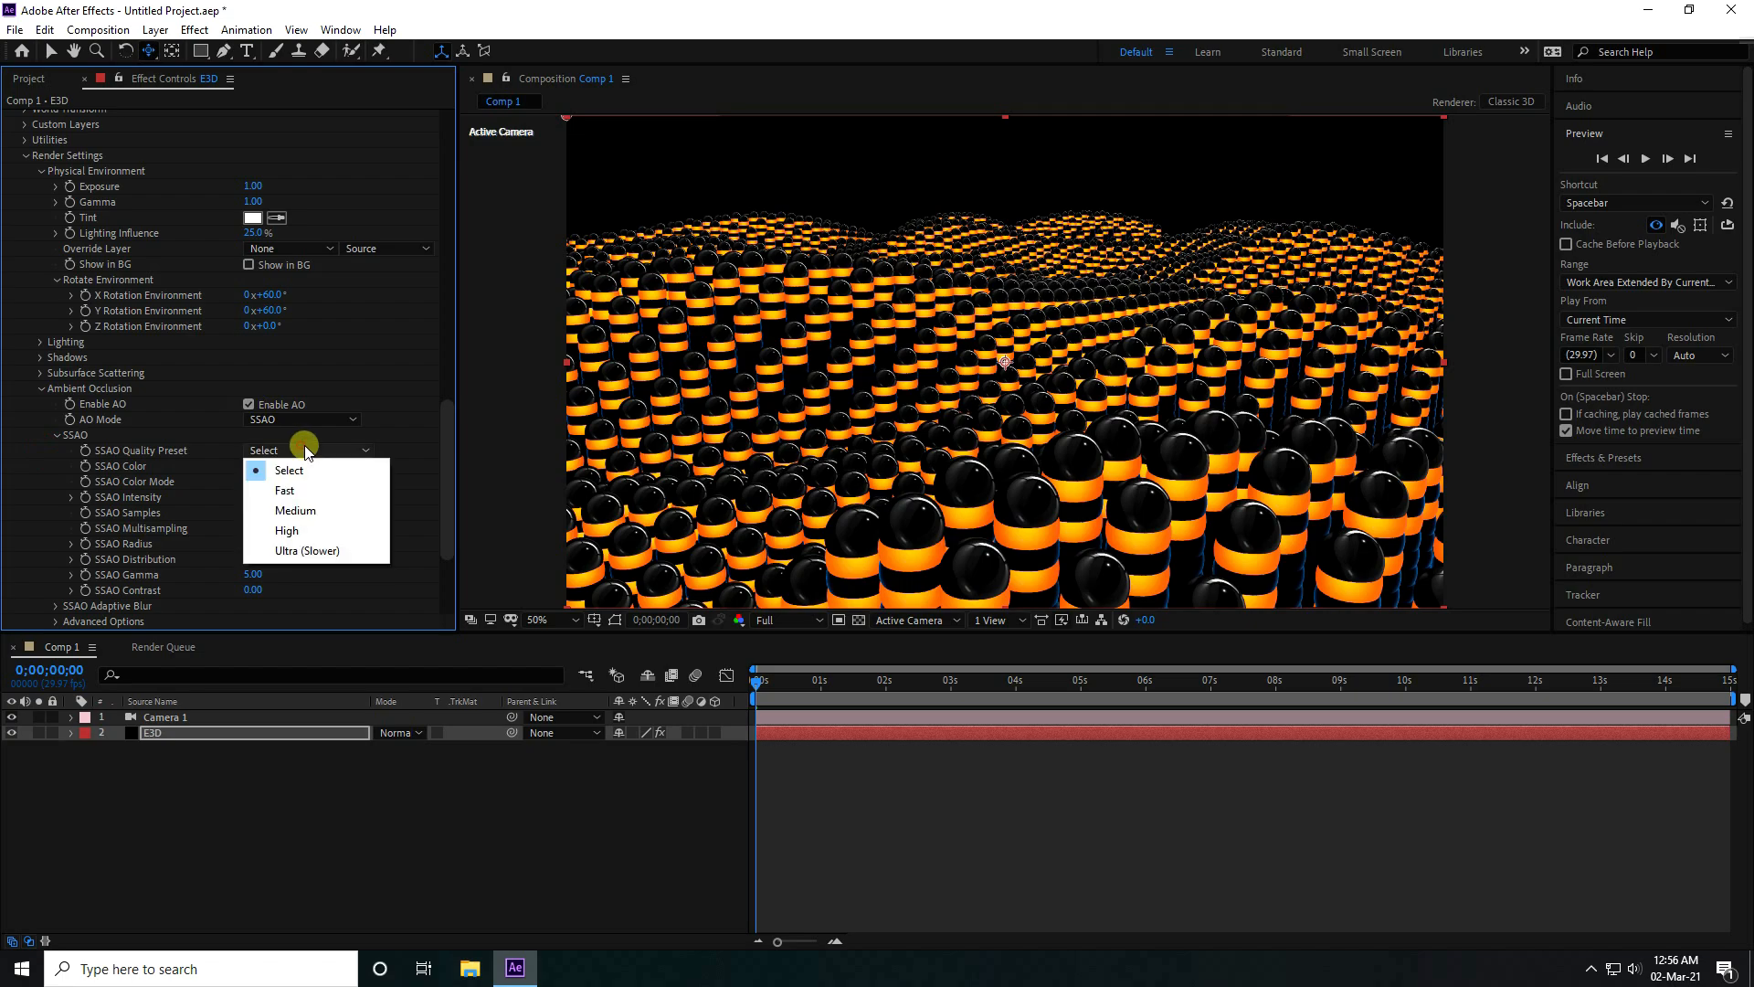
left_click(287, 533)
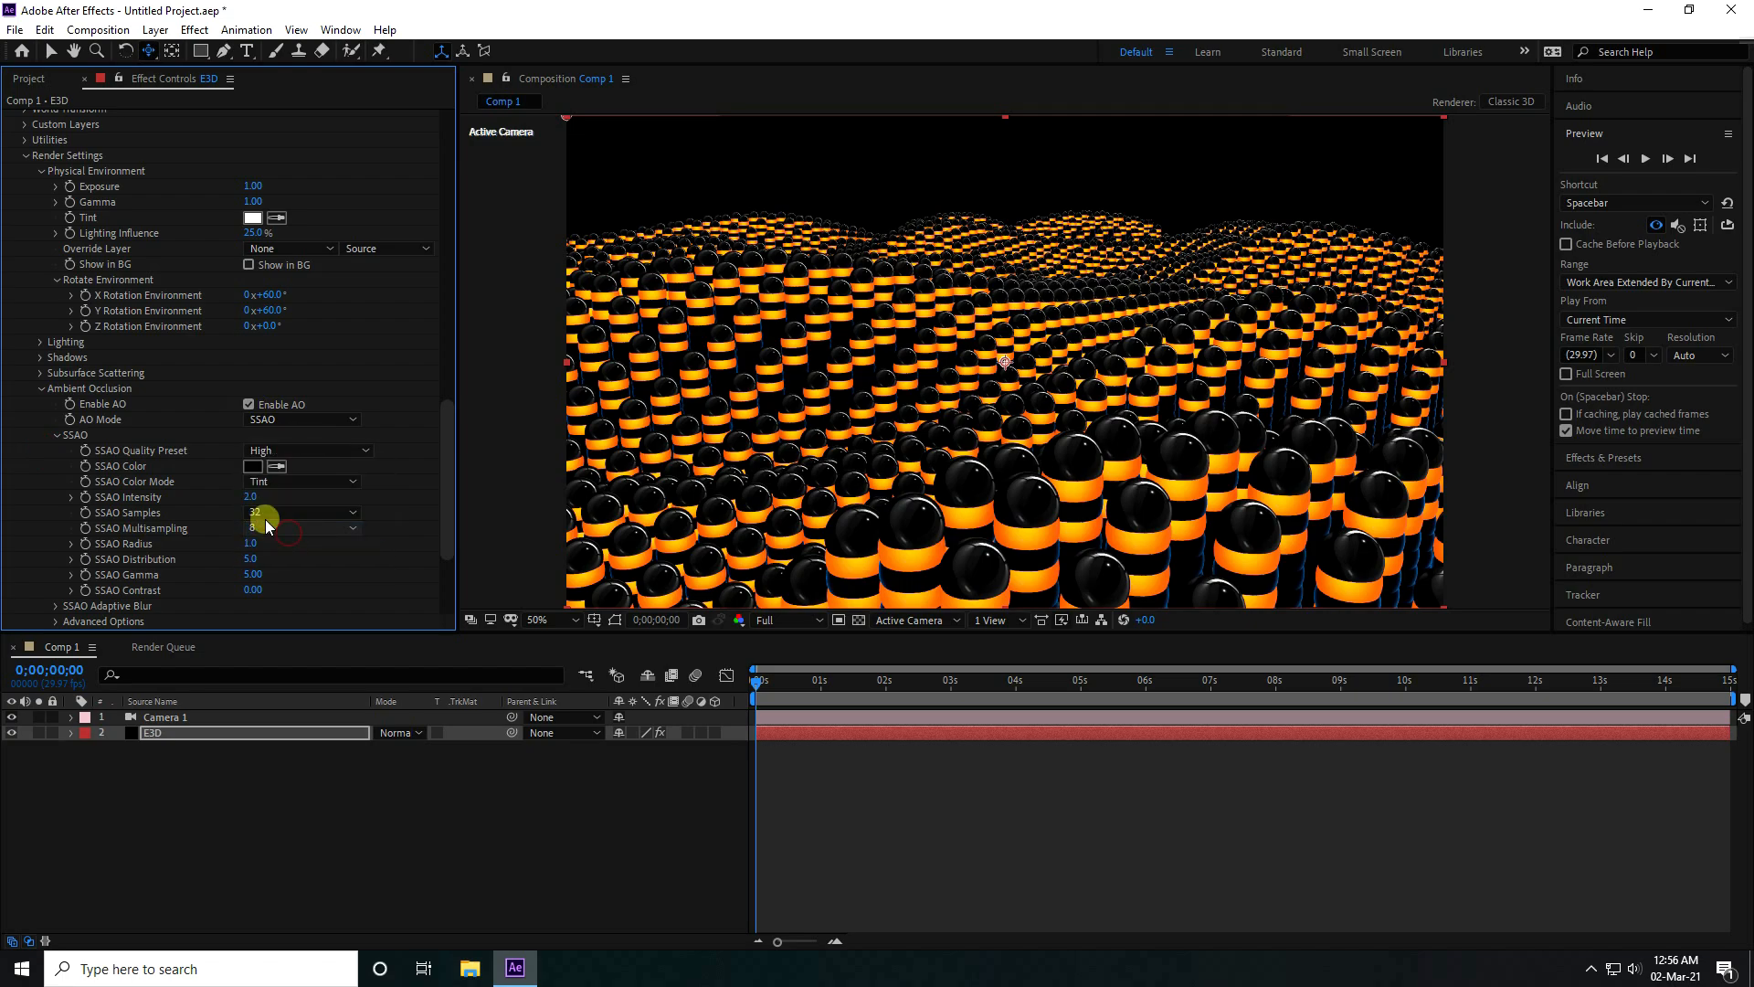
left_click(250, 495)
key("Return")
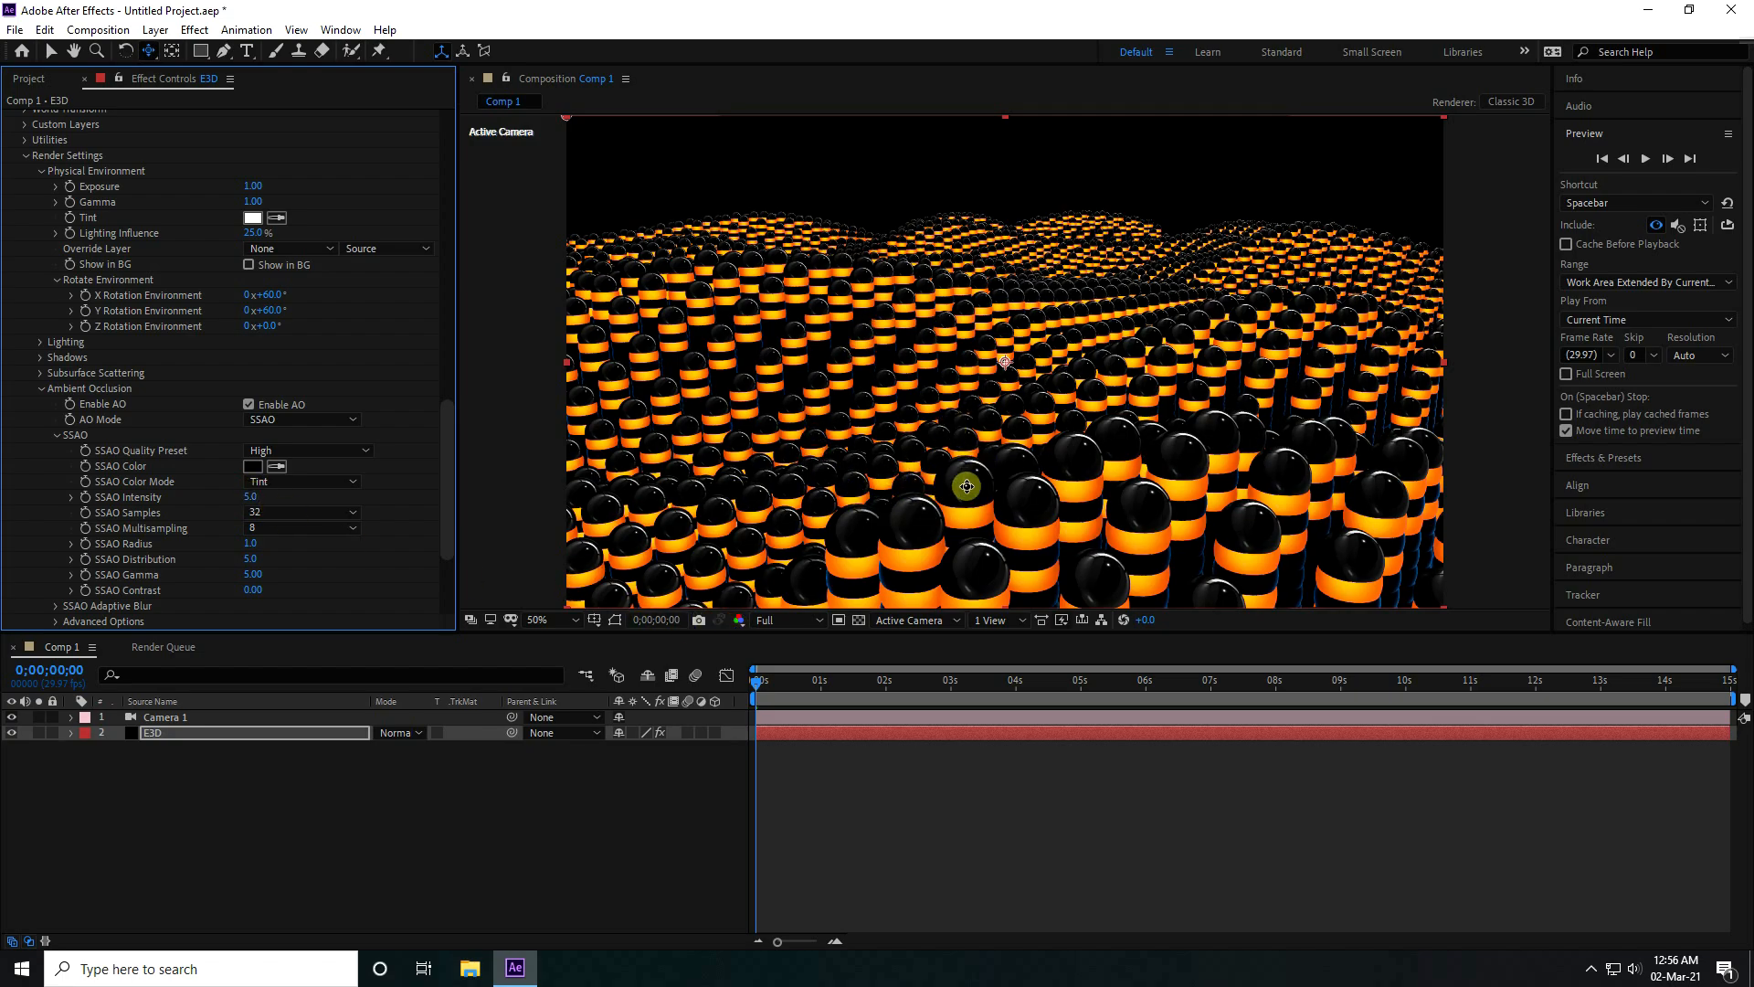
Reveal Camera 1's Position, orbit the camera to look over the column waves from higher up, and set the preview resolution to Quarter
left_click(157, 719)
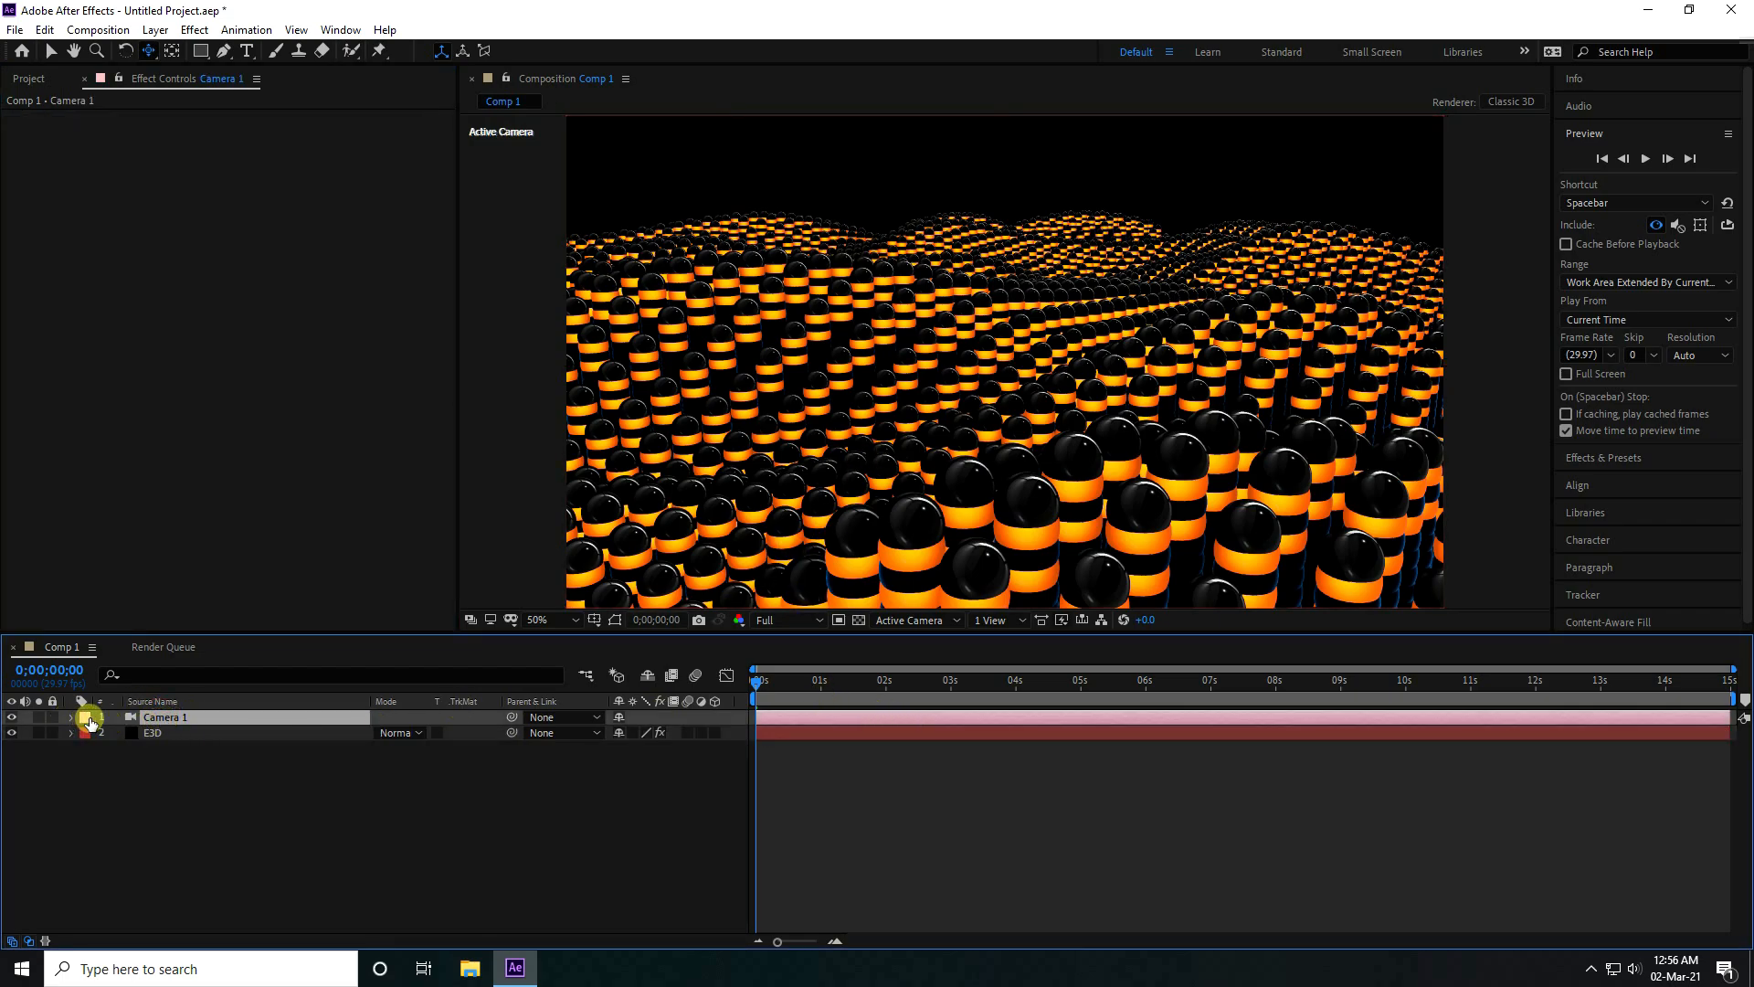
key("p")
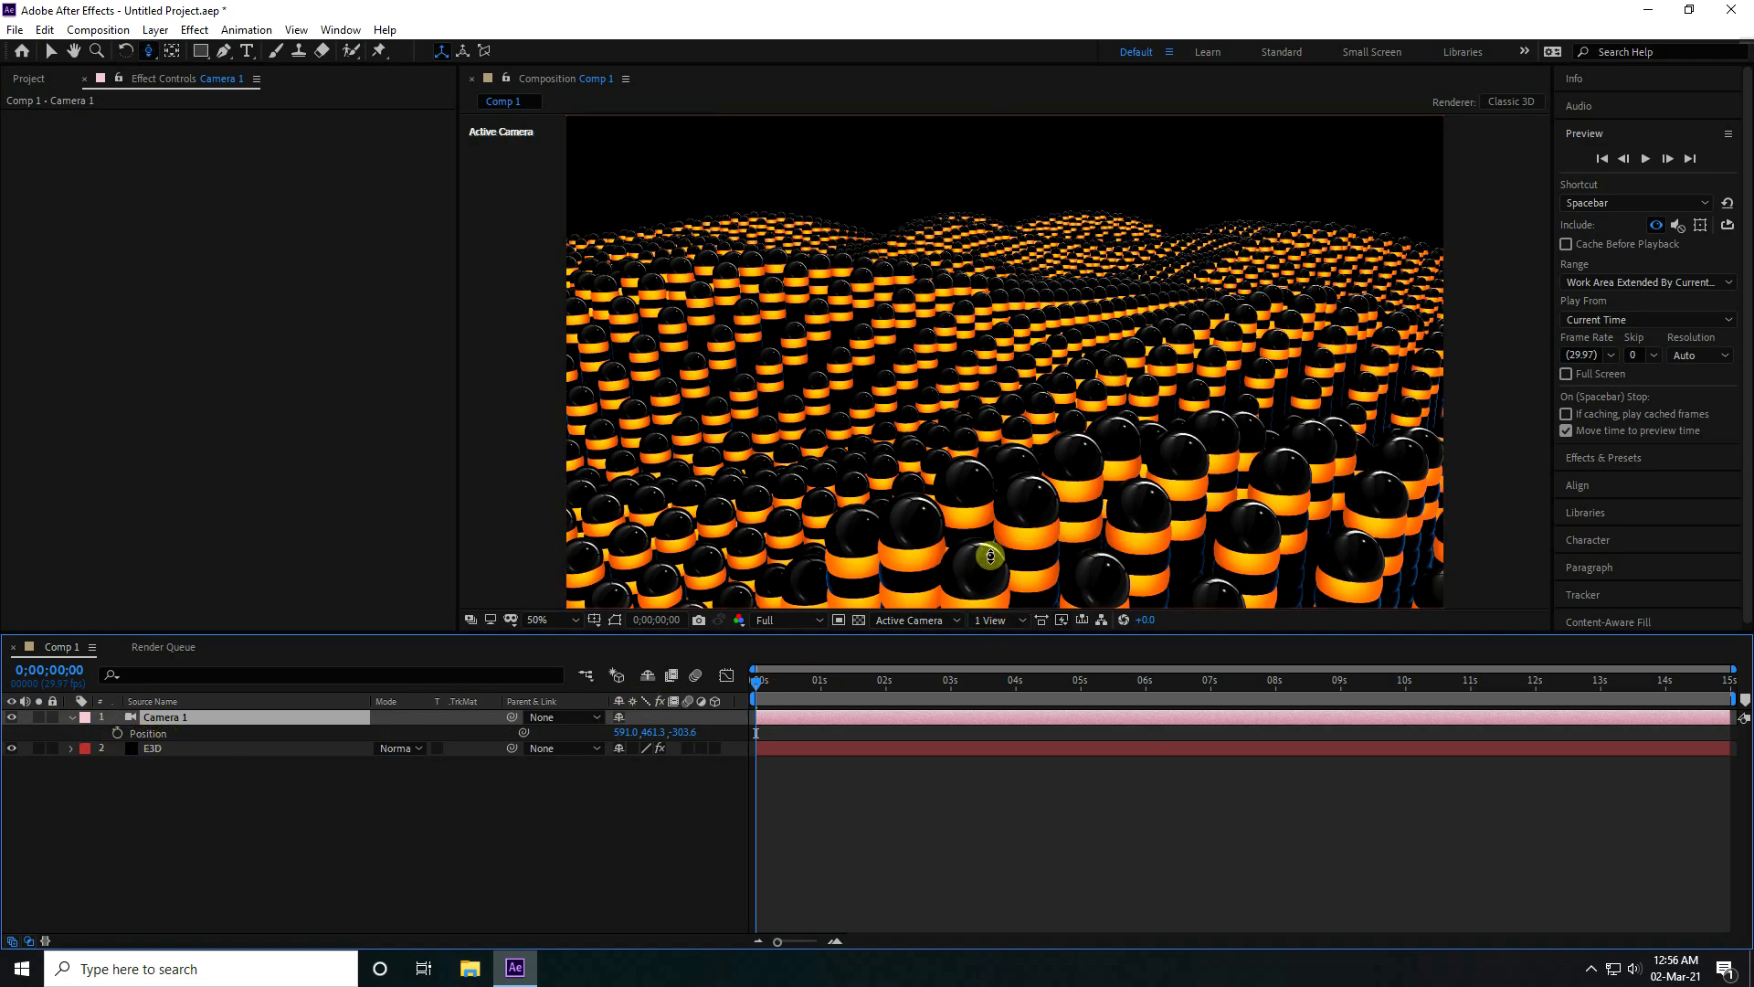
left_click_drag(990, 554, 863, 541)
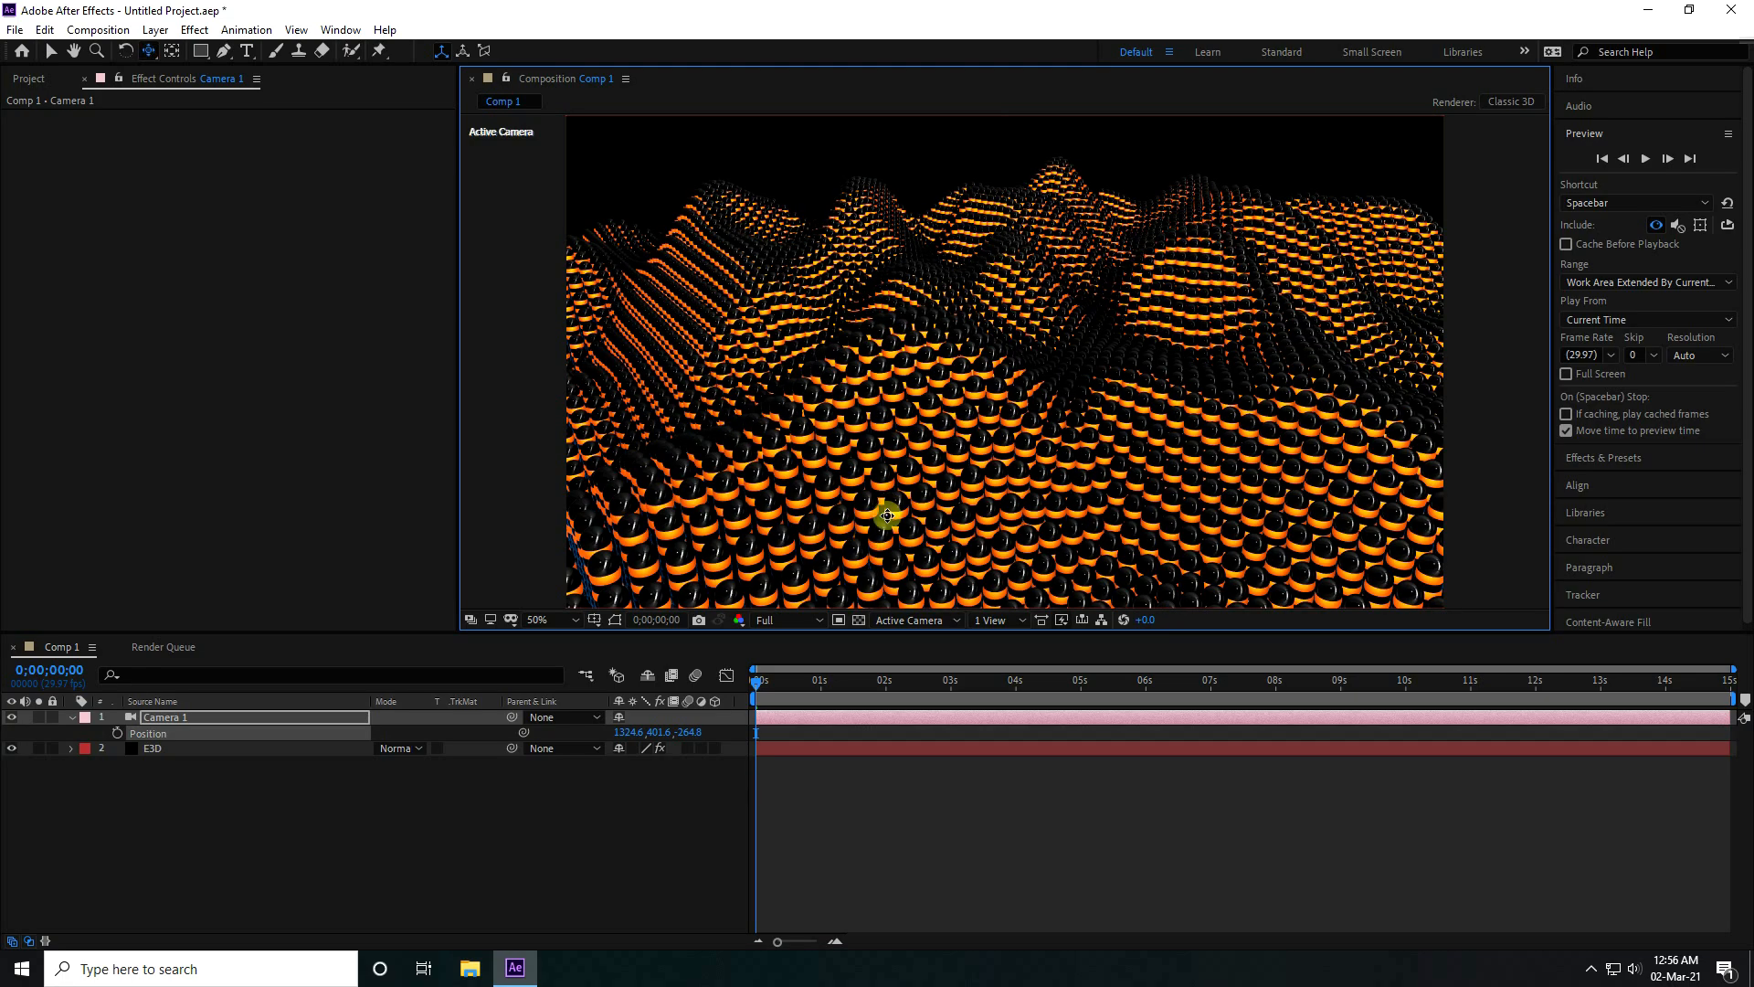
left_click_drag(878, 456, 864, 521)
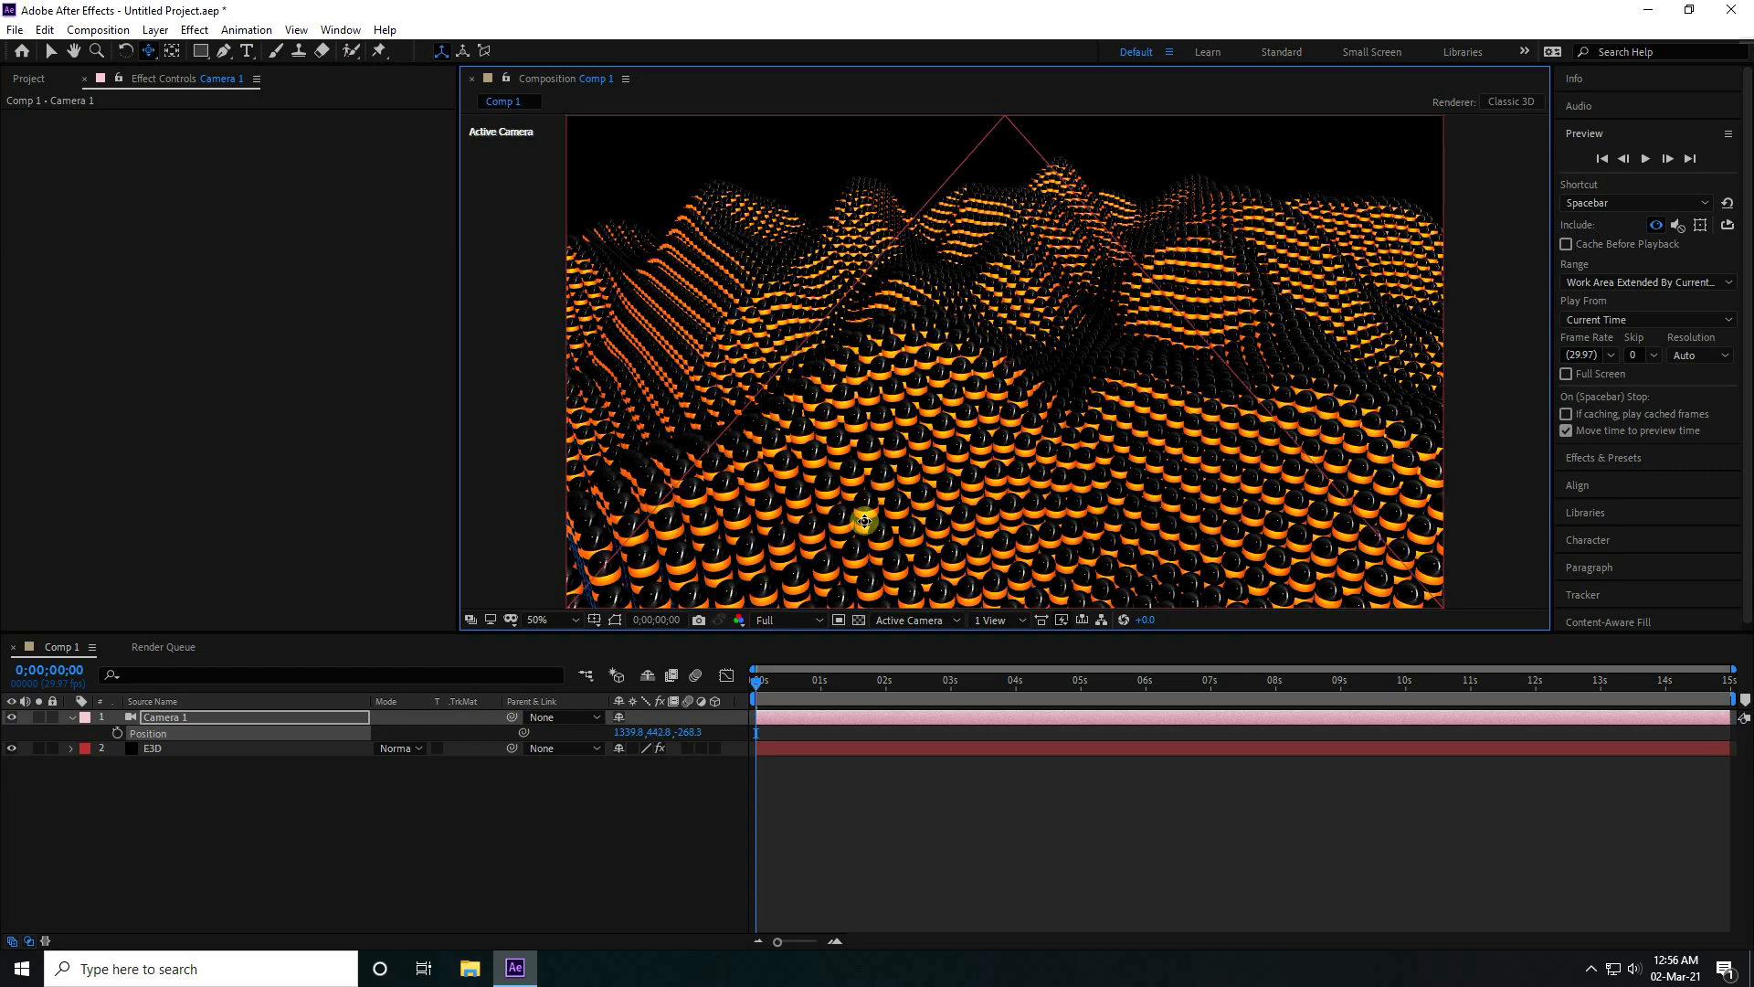
left_click(792, 621)
left_click(786, 721)
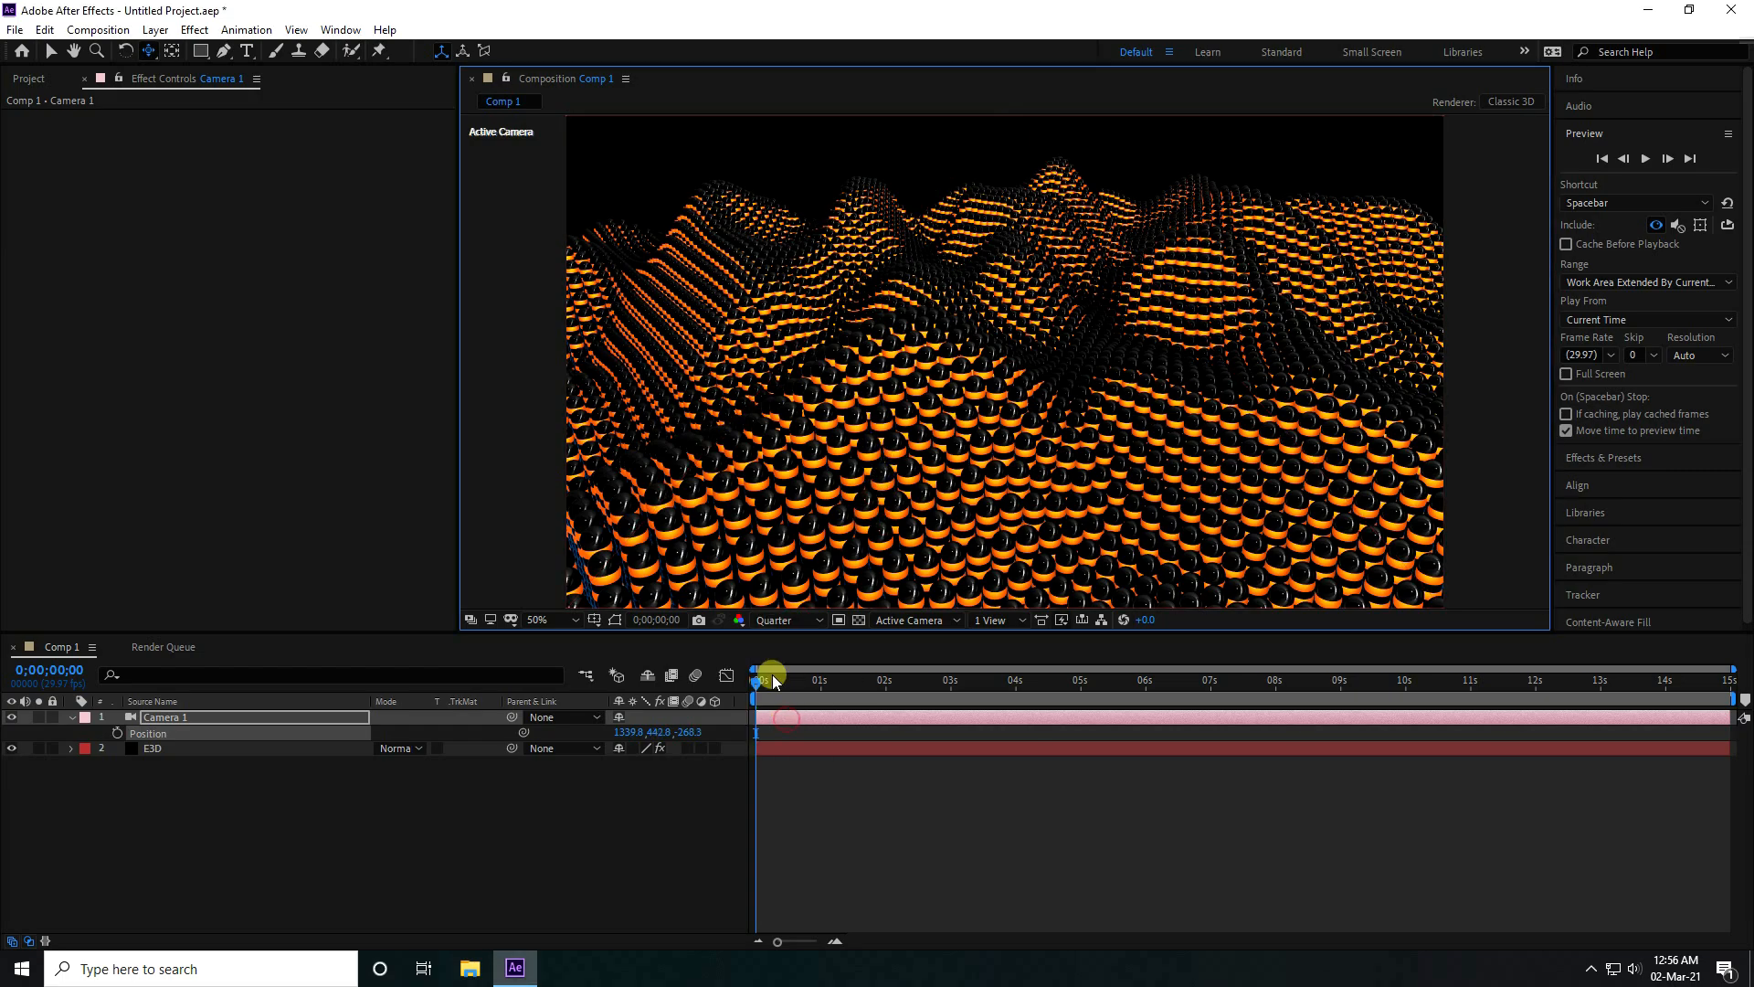
Reframe Camera 1 closer to the columns at about 1325.5, 457.2, -298.5 and keyframe its Position on the first frame
left_click_drag(879, 501, 886, 490)
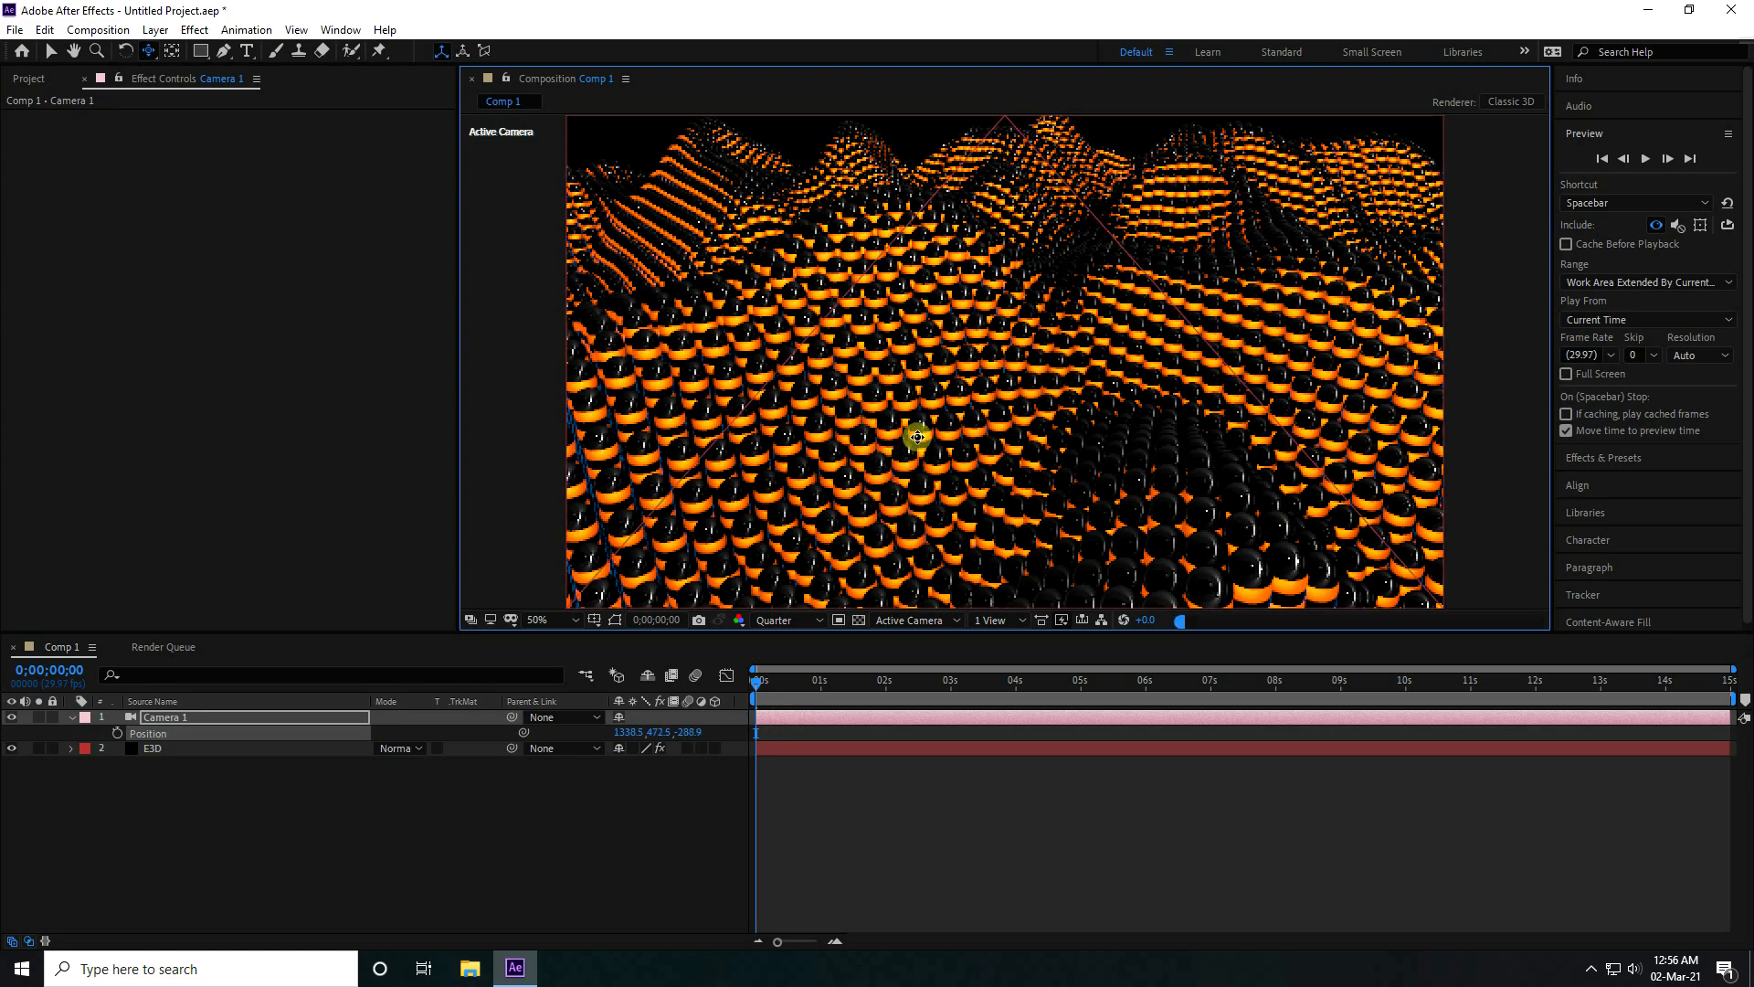
left_click_drag(917, 437, 939, 497)
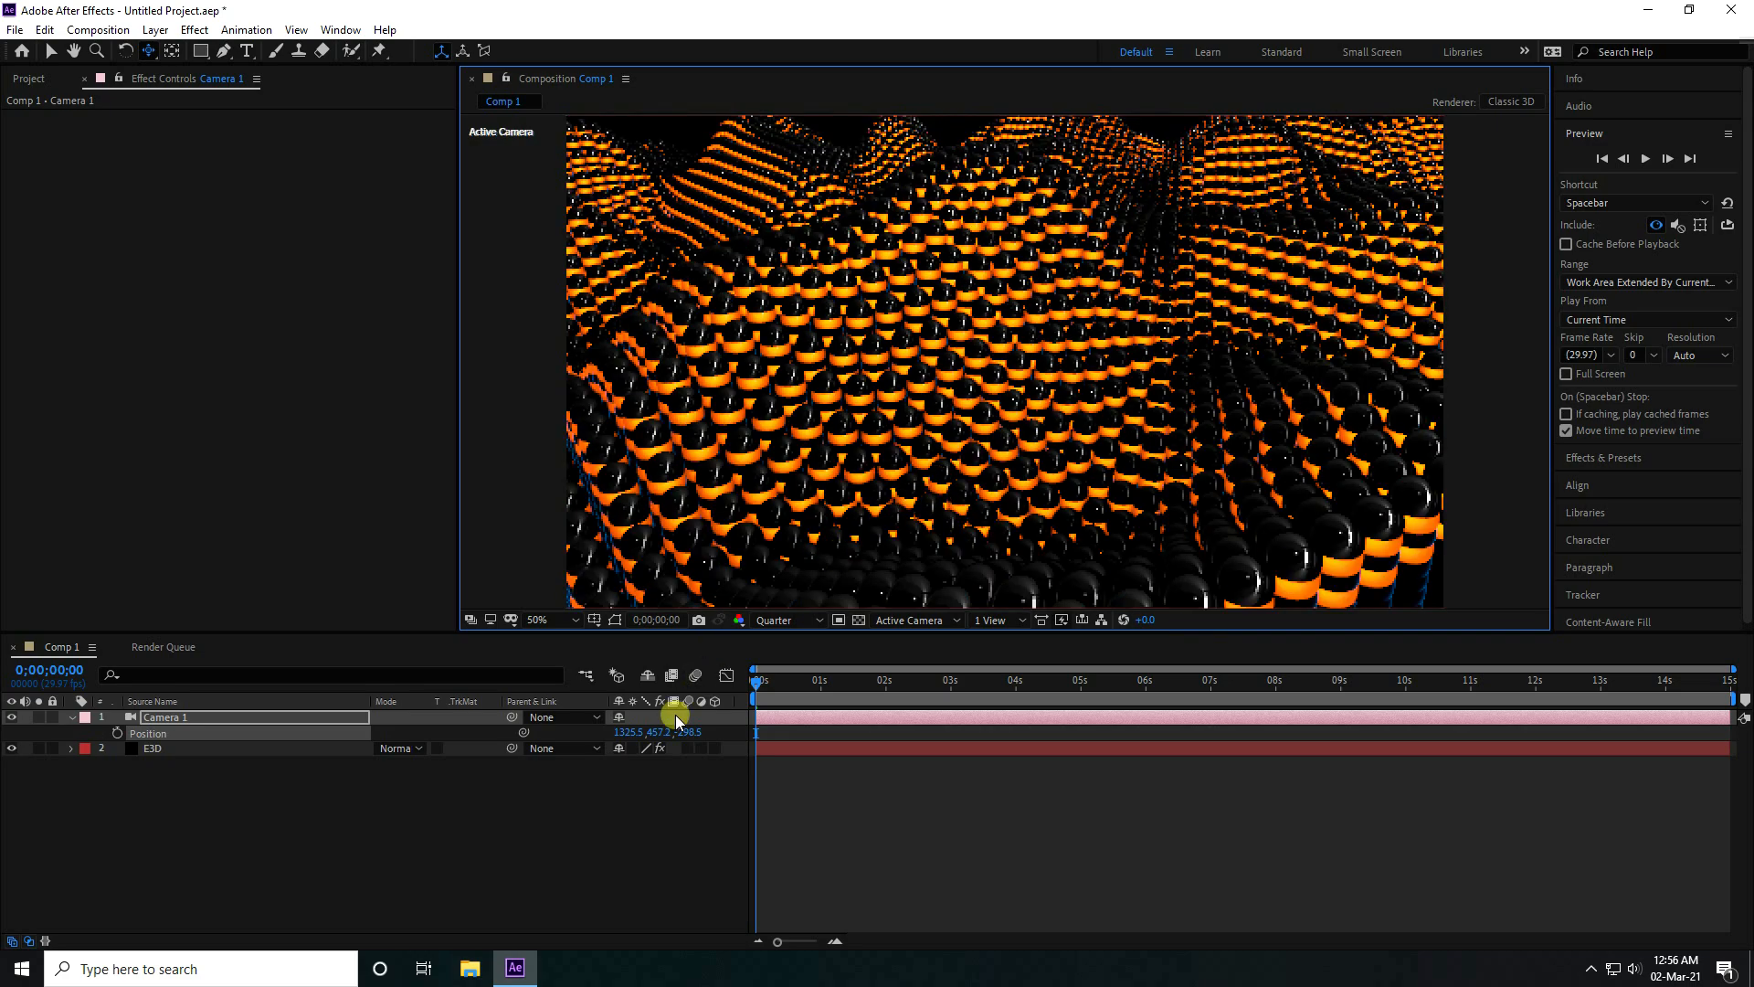
left_click(117, 733)
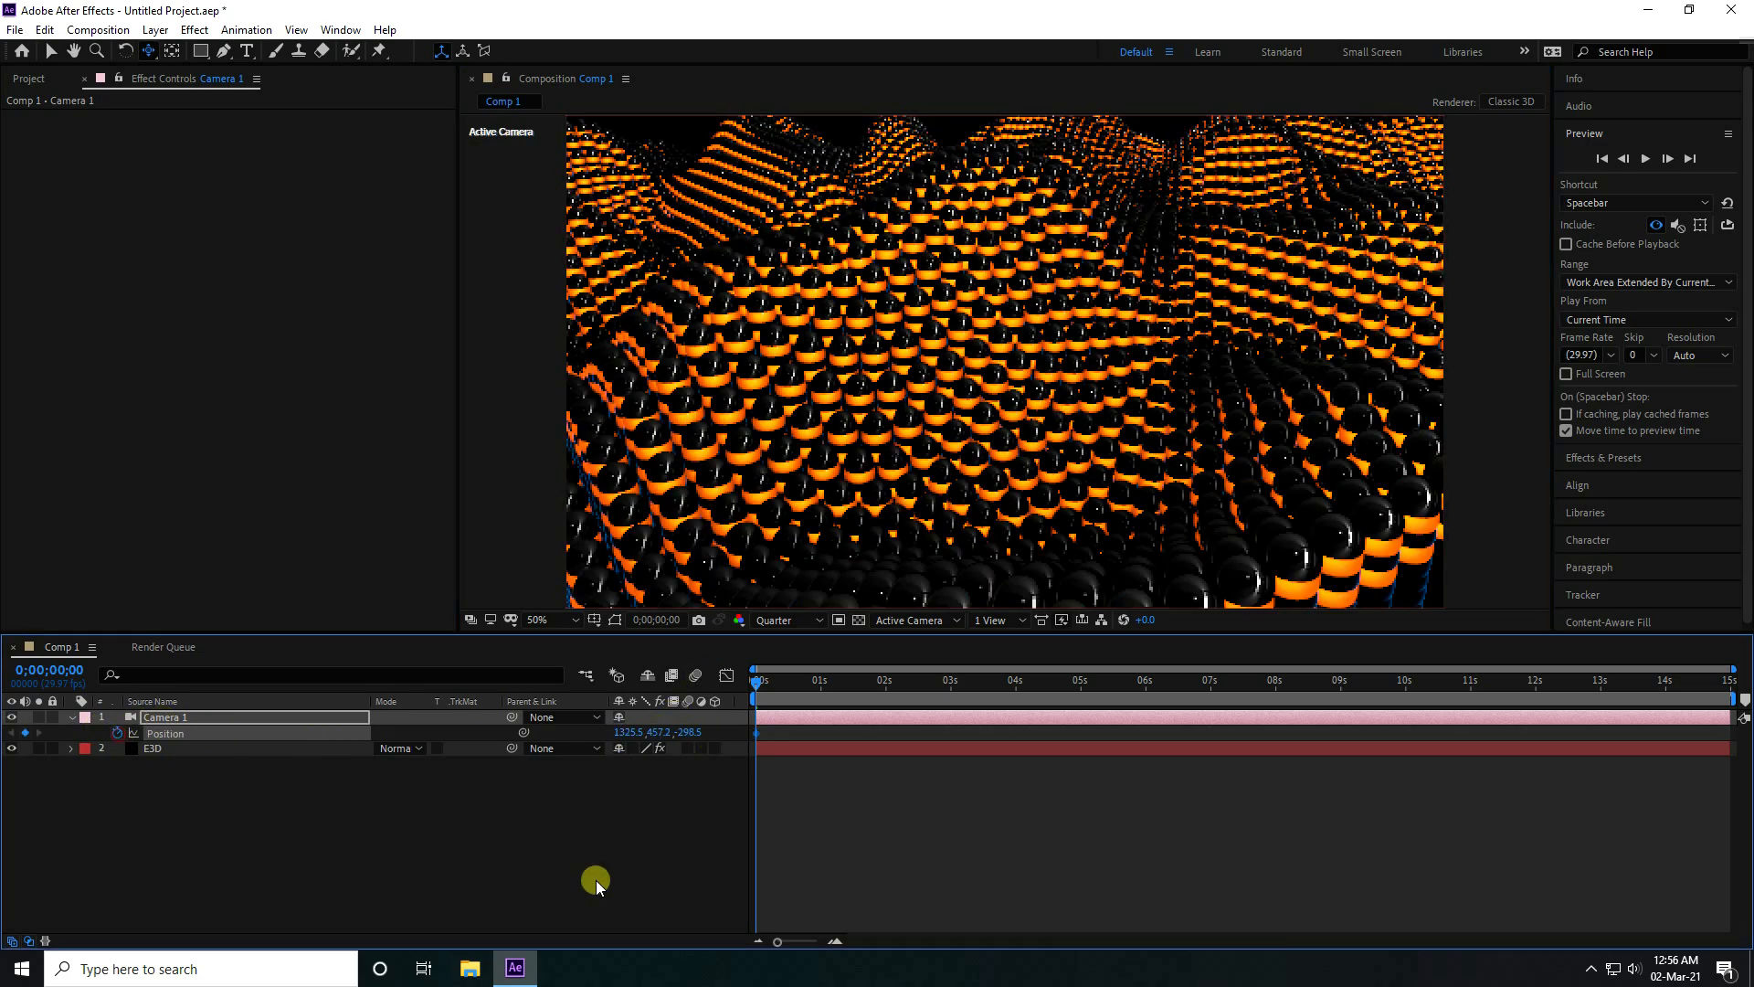
At the last frame, 0;00;14;29, reframe Camera 1 close above the columns at about 1188.3, 462.1, 148.6 for a second Position keyframe
left_click(753, 677)
left_click_drag(758, 680, 1736, 704)
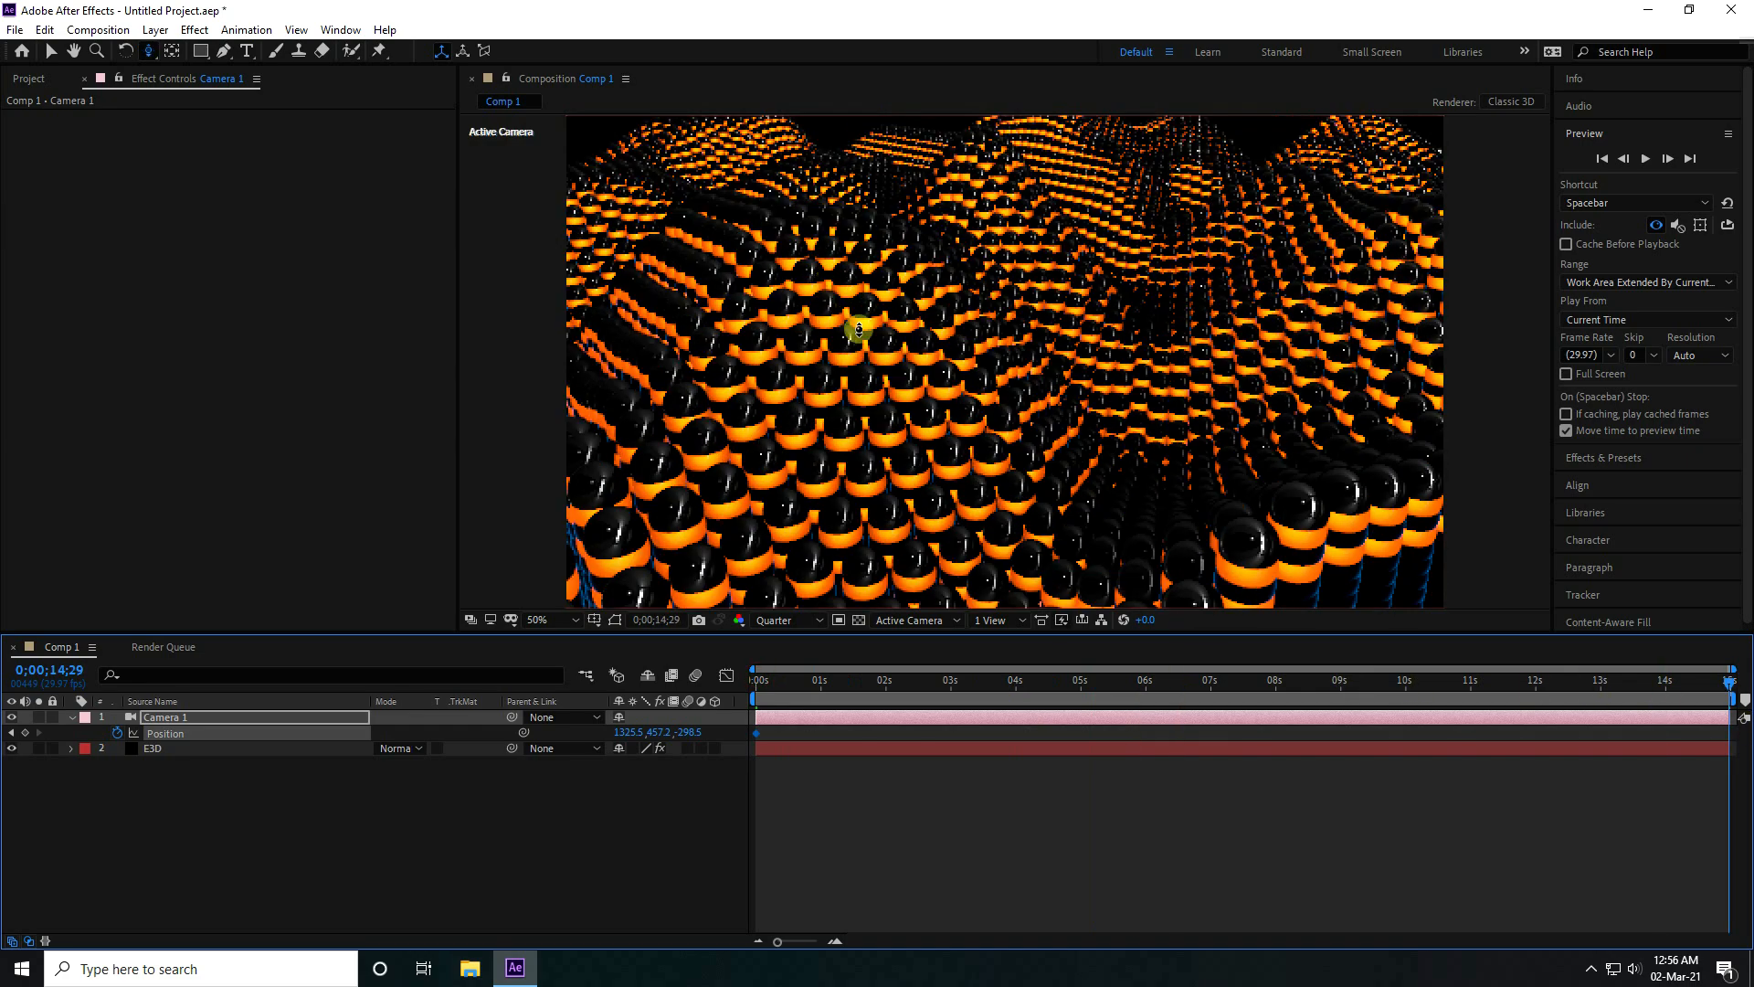
left_click_drag(913, 329, 791, 377)
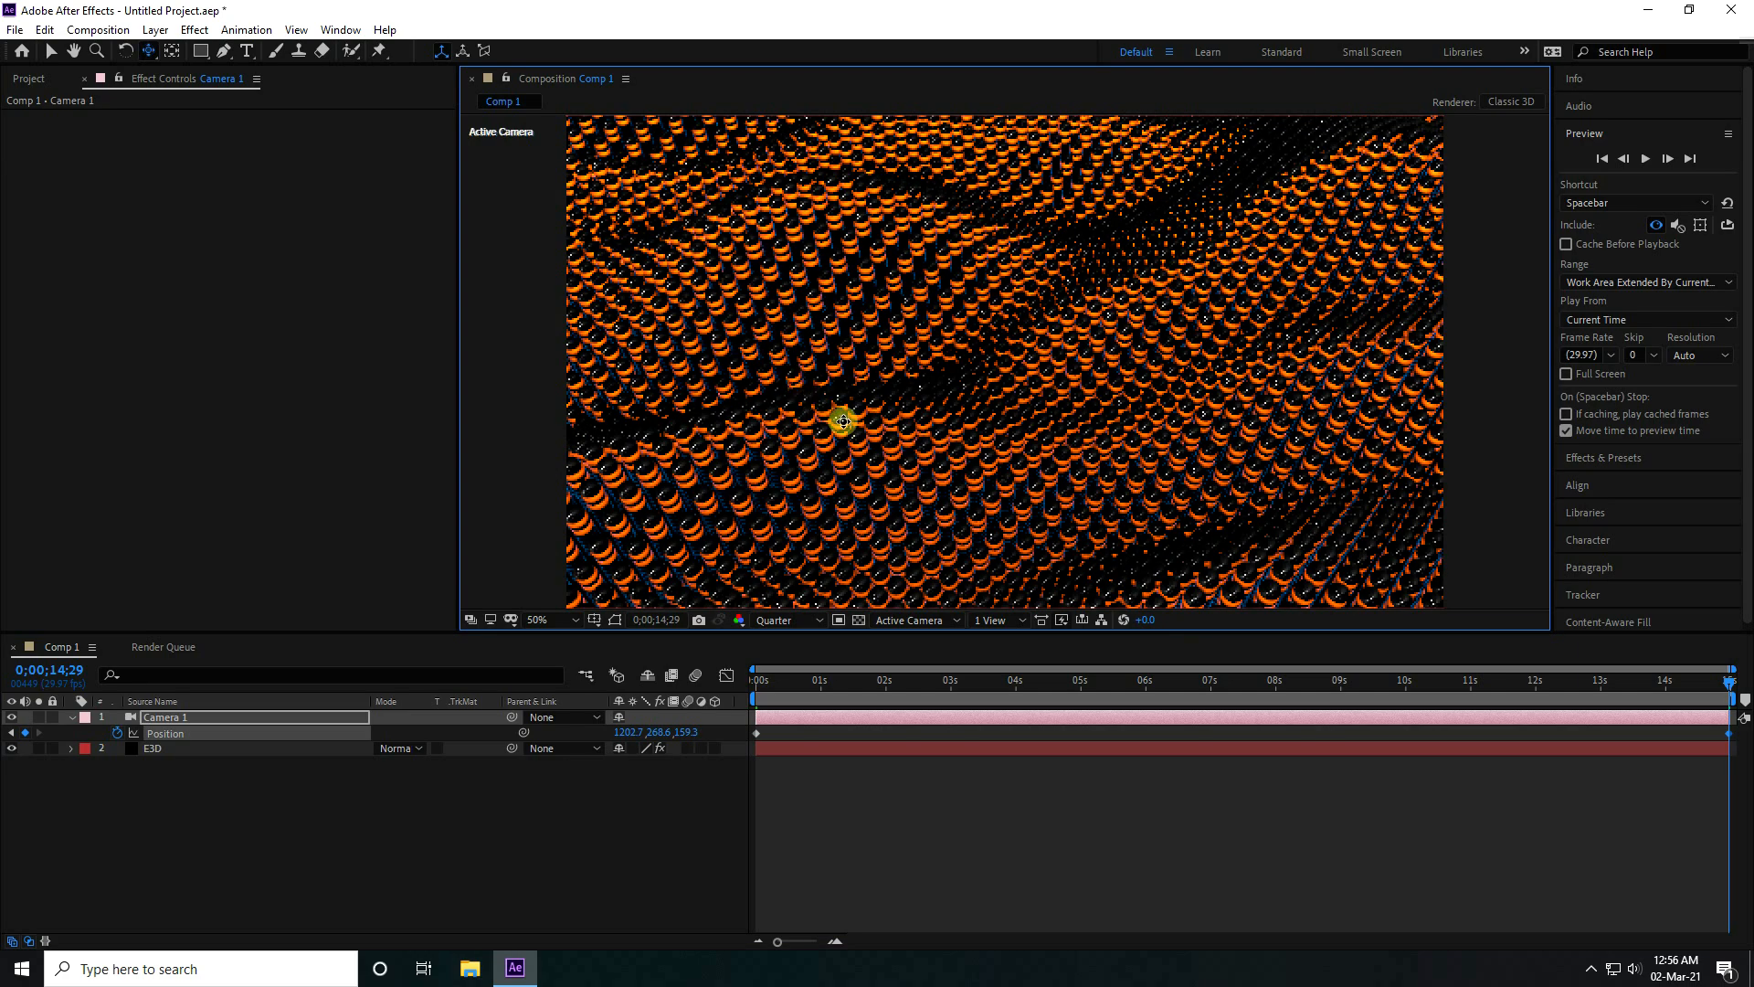
mouse_move(843, 421)
left_mouse_down()
mouse_move(869, 423)
mouse_move(869, 404)
left_mouse_up()
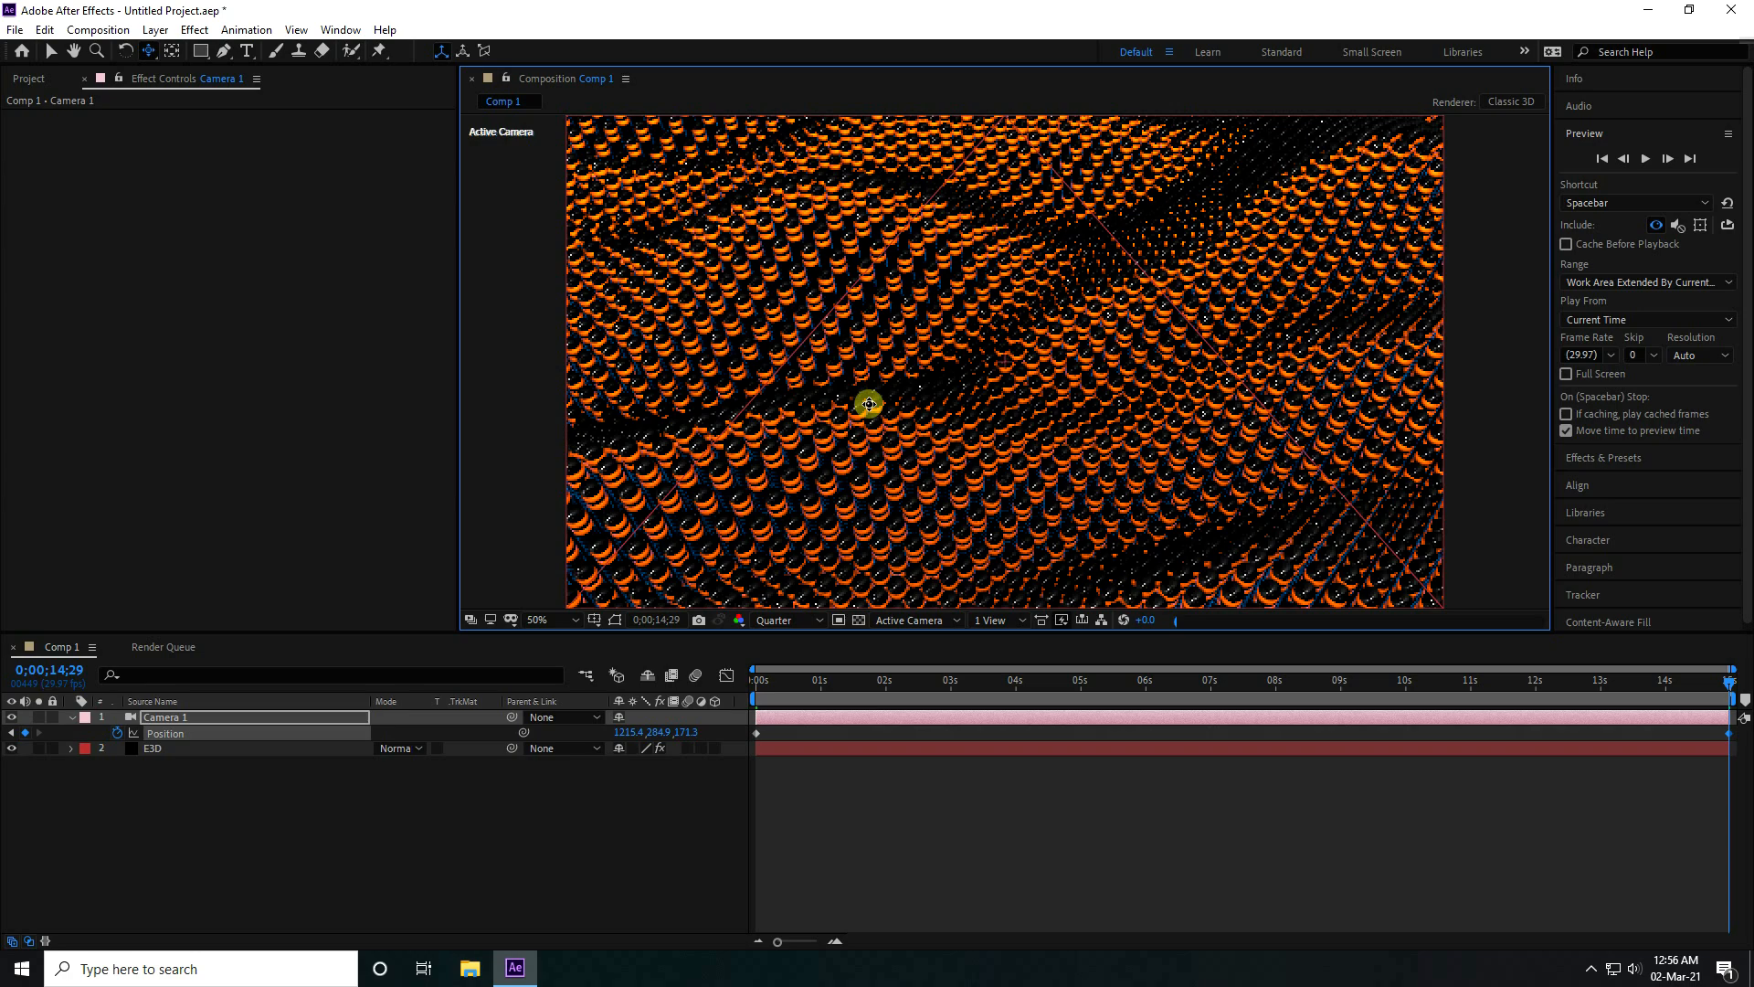
left_click_drag(863, 427, 885, 347)
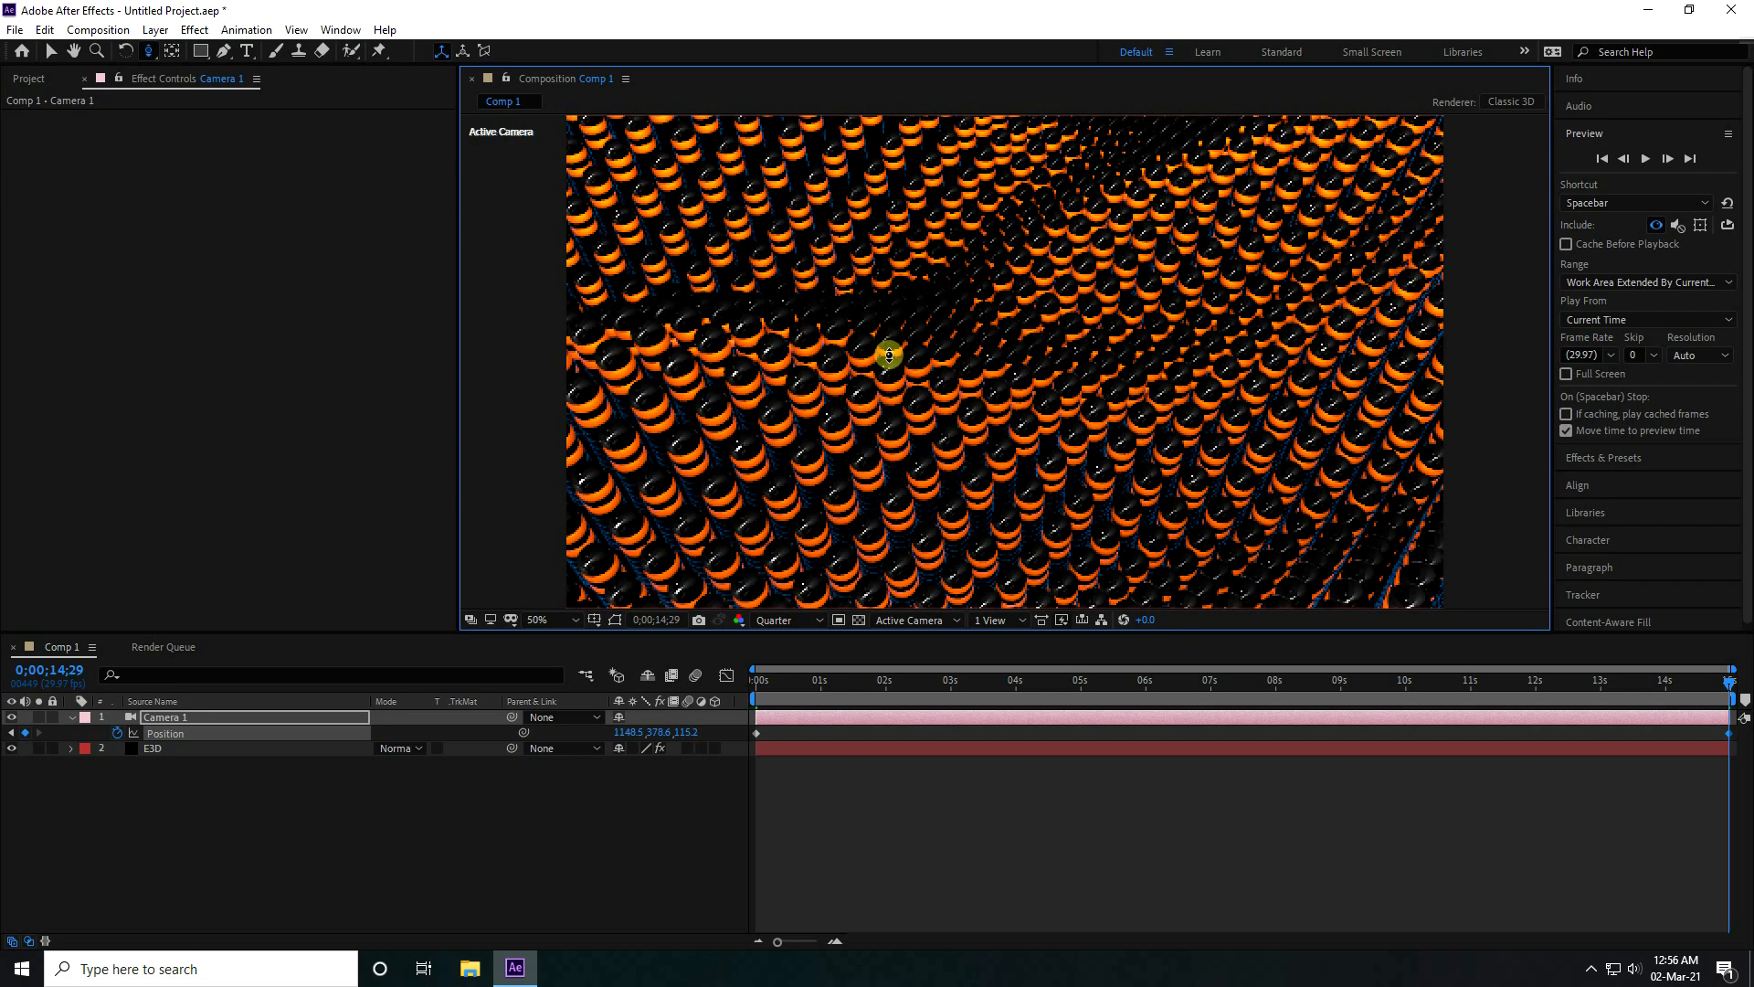
left_click_drag(893, 443, 893, 436)
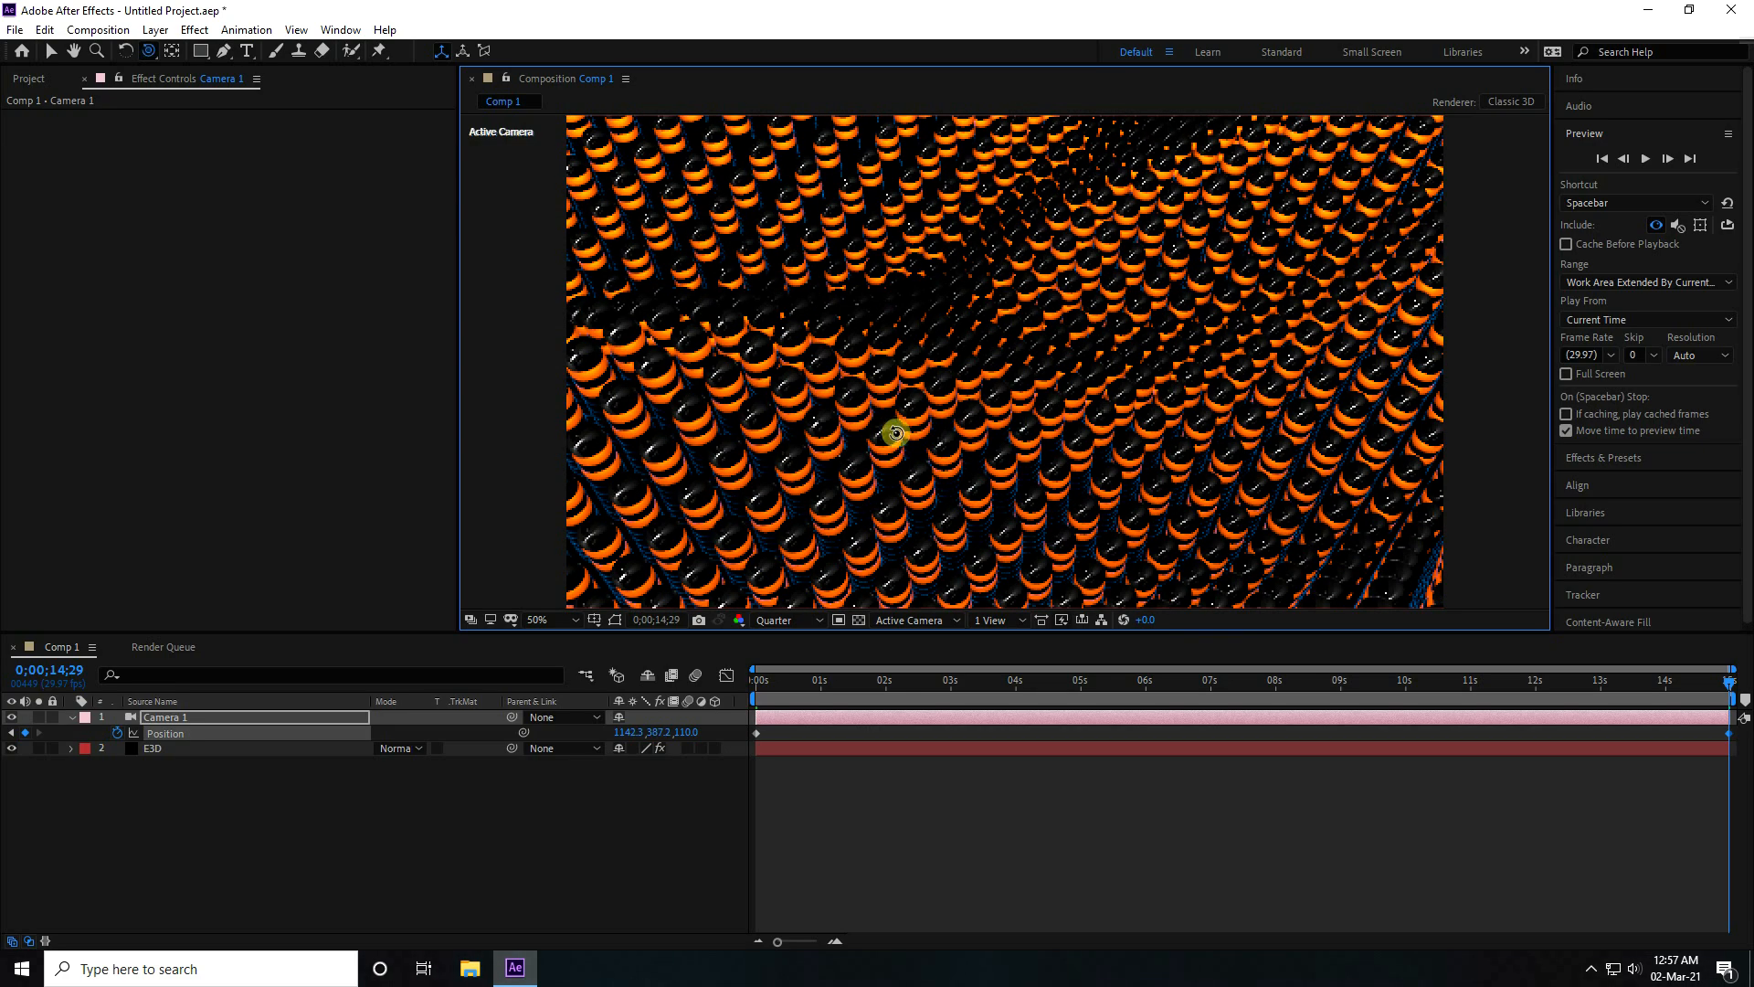
left_click_drag(896, 434, 897, 403)
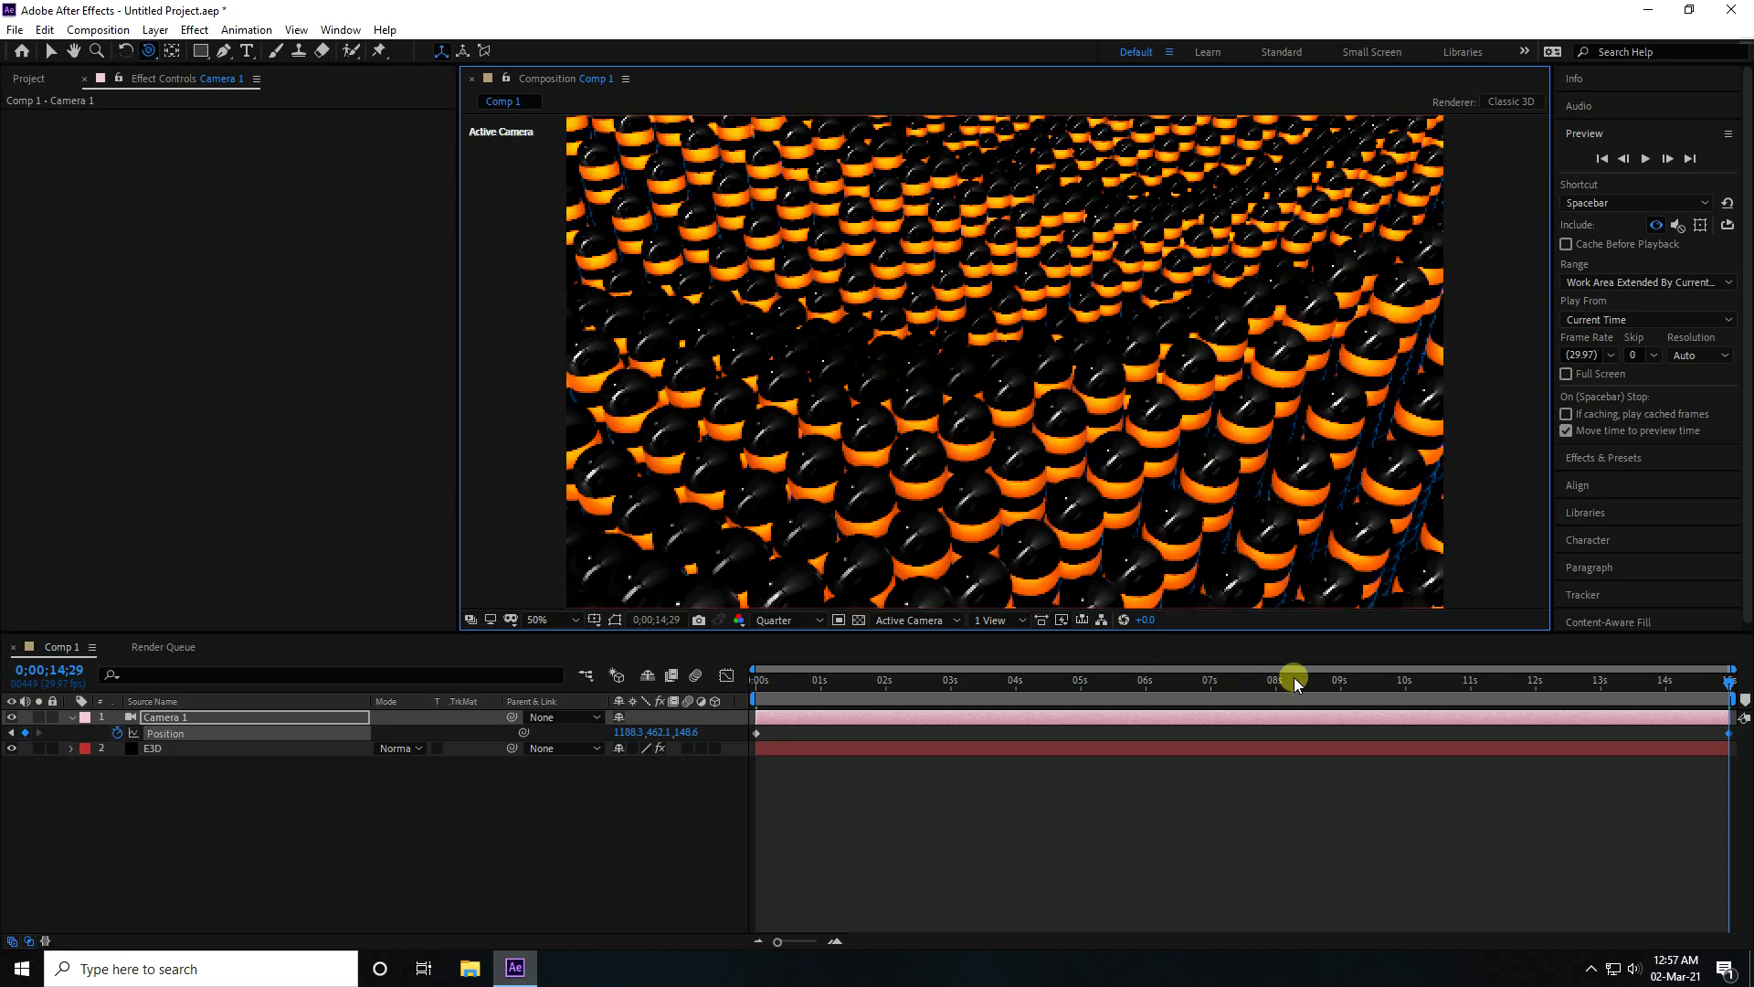
Play back the camera move from the first frame, and set the composition's preview resolution to Full
left_click_drag(833, 681, 669, 699)
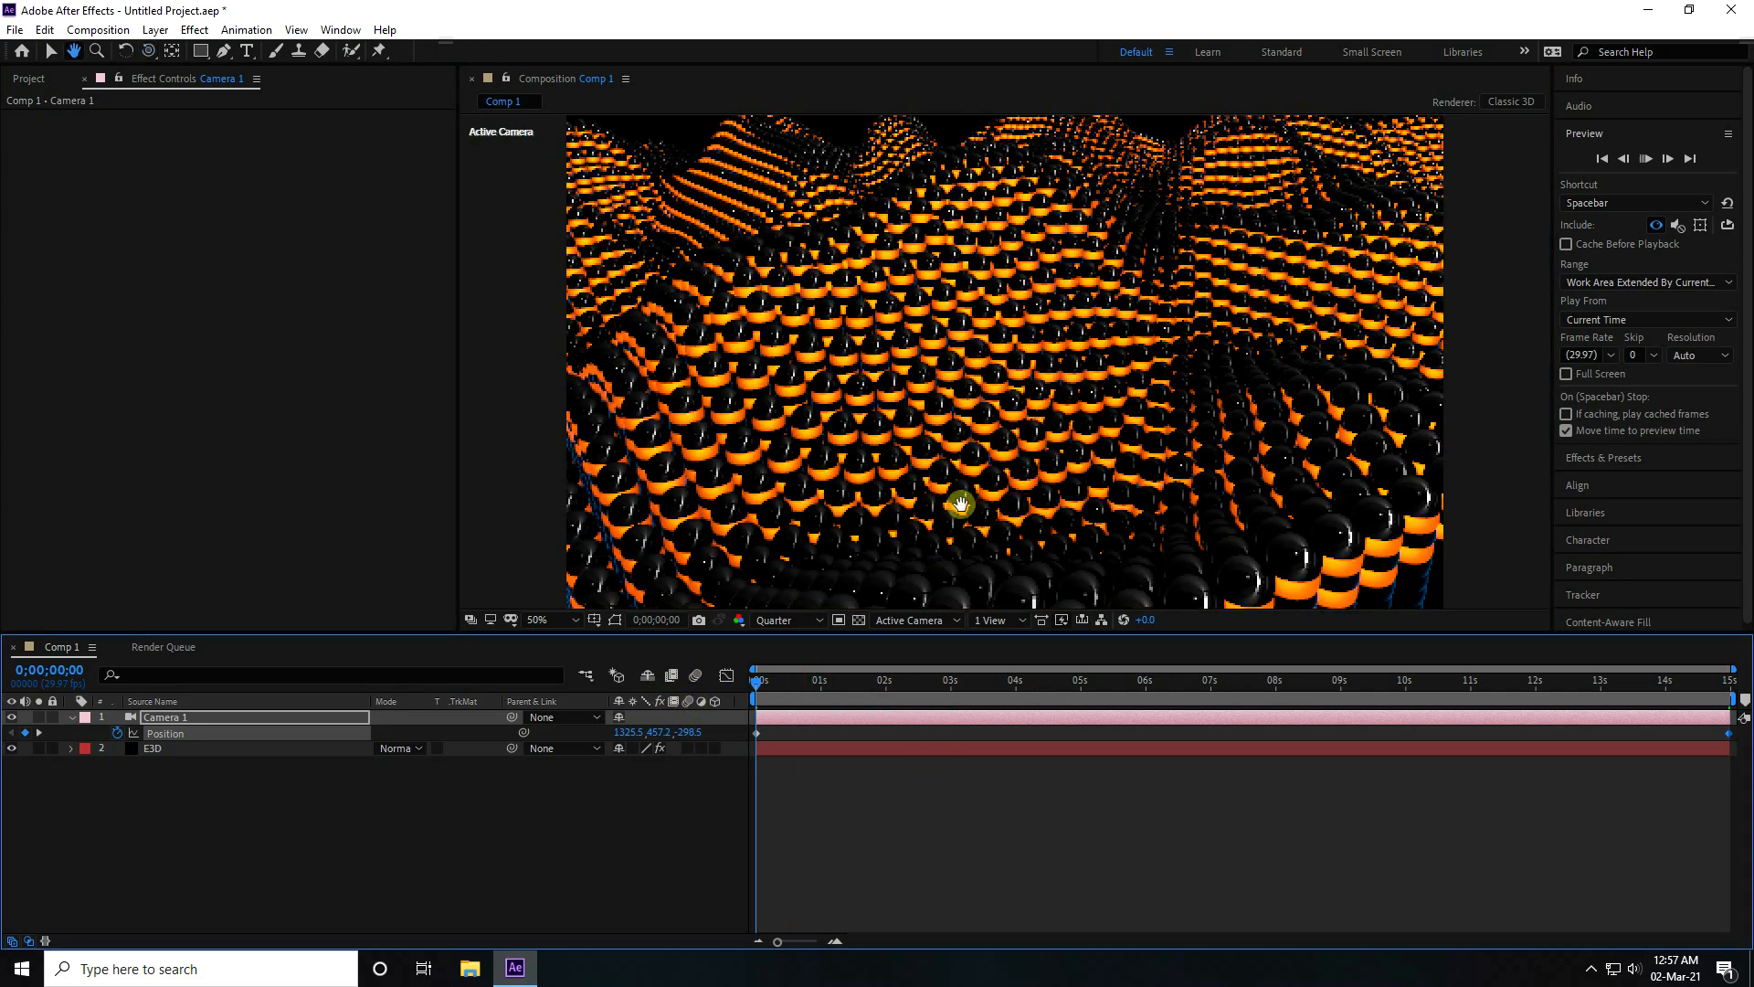
key("space")
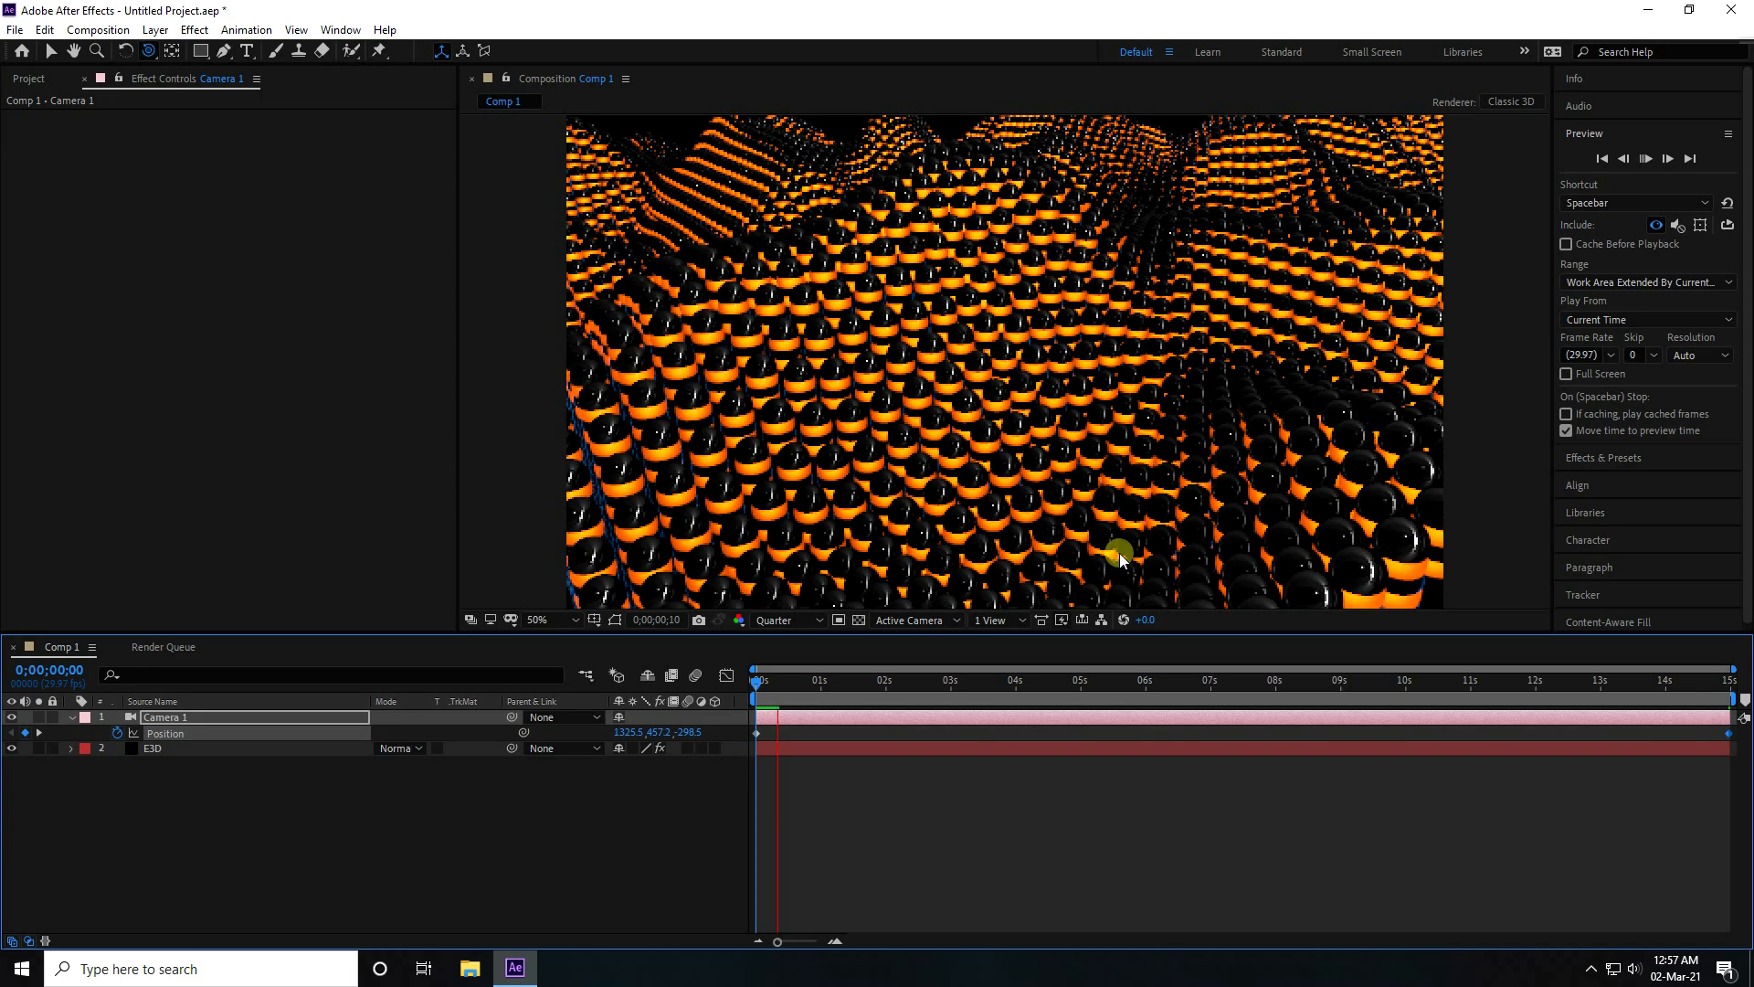
key("space")
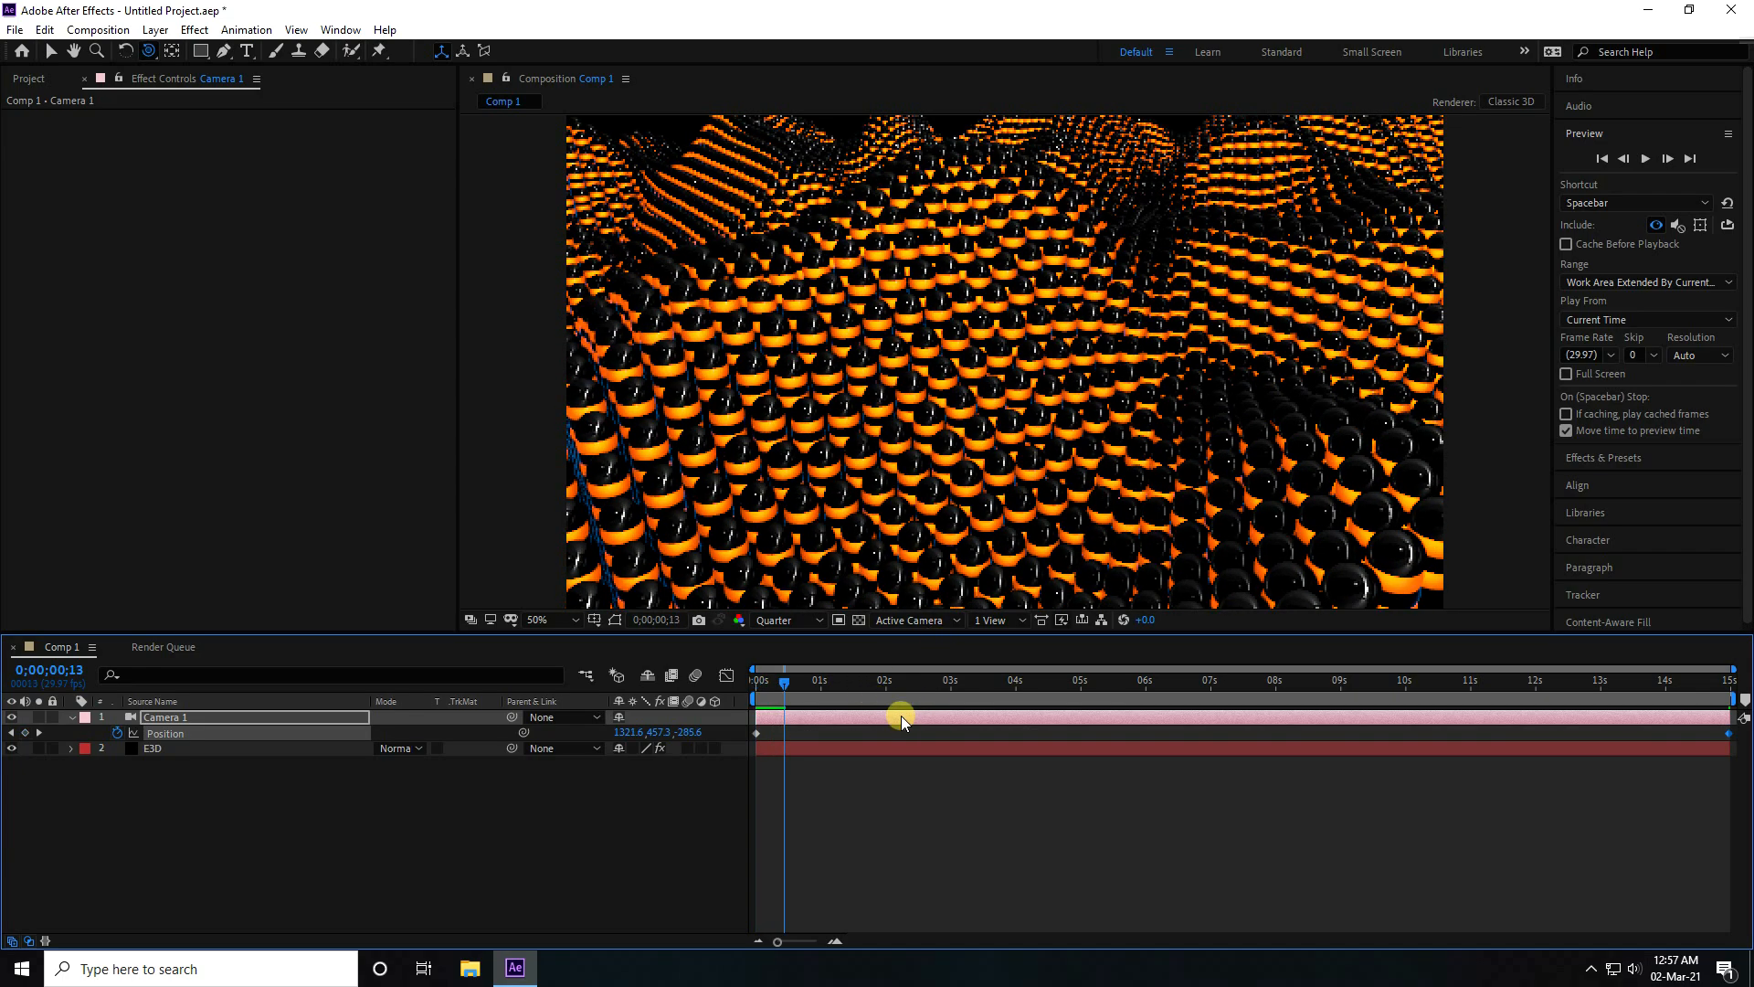
left_click(784, 620)
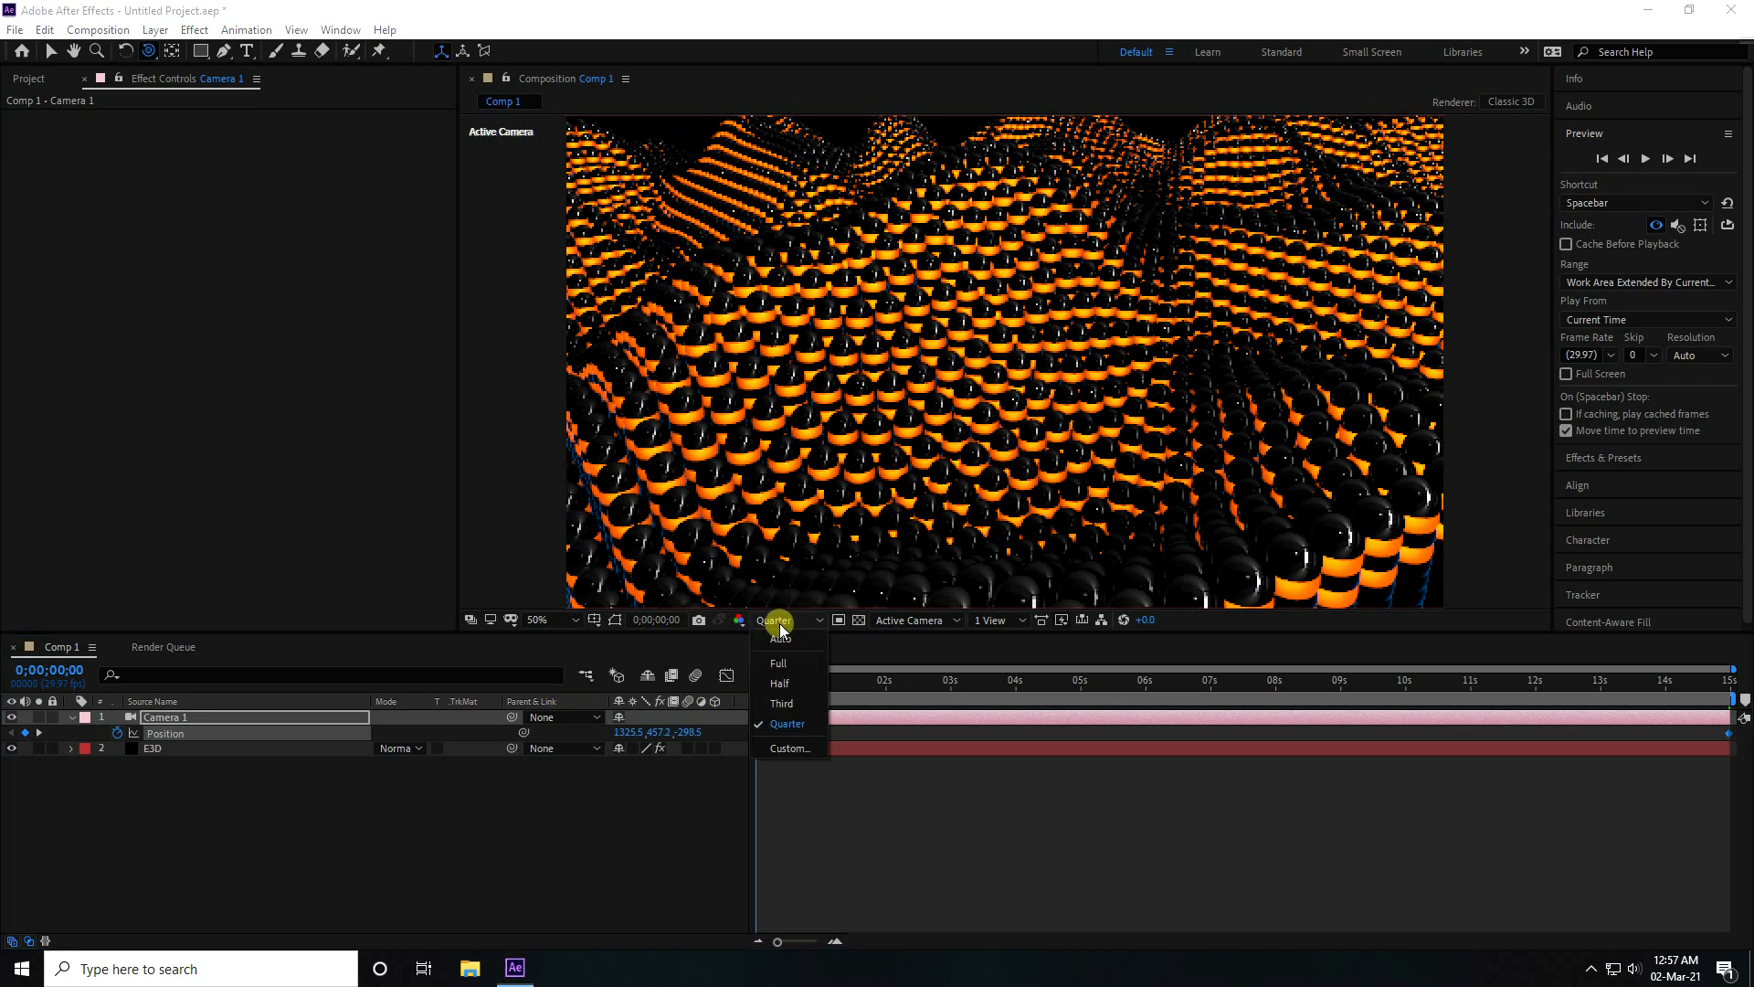
left_click(782, 666)
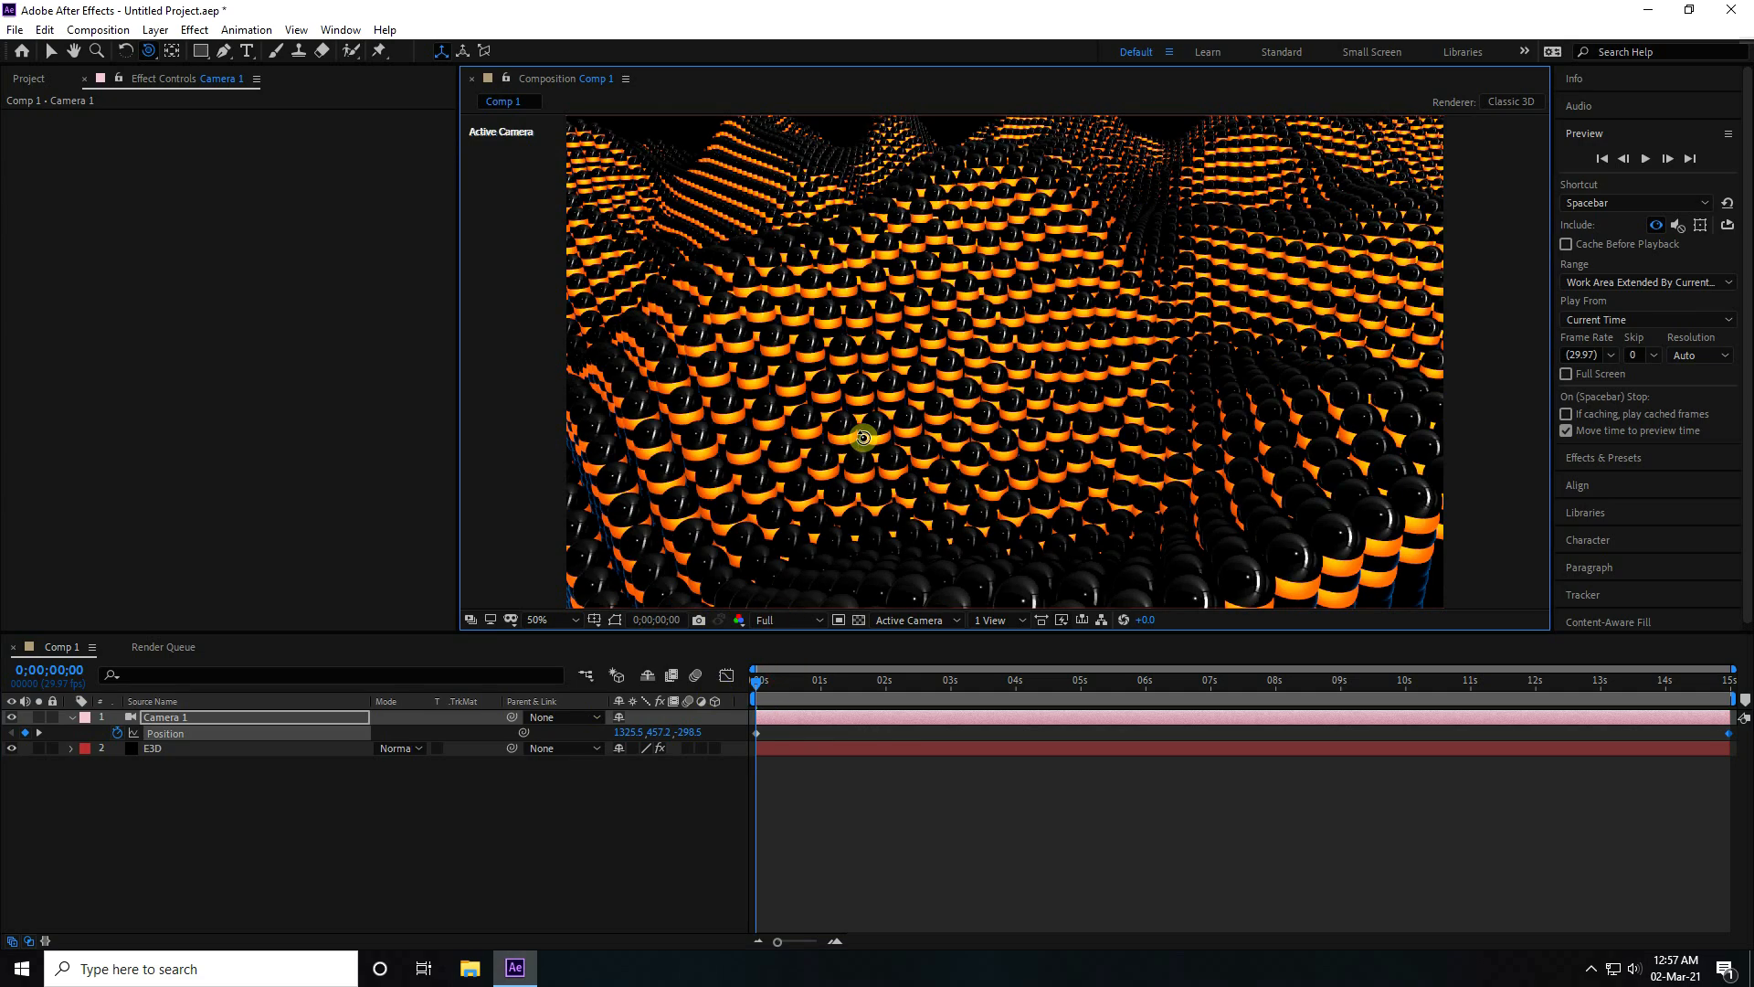
Collapse Camera 1's properties, duplicate the E3D layer and place the copy above Camera 1 in the layer stack
left_click(50, 50)
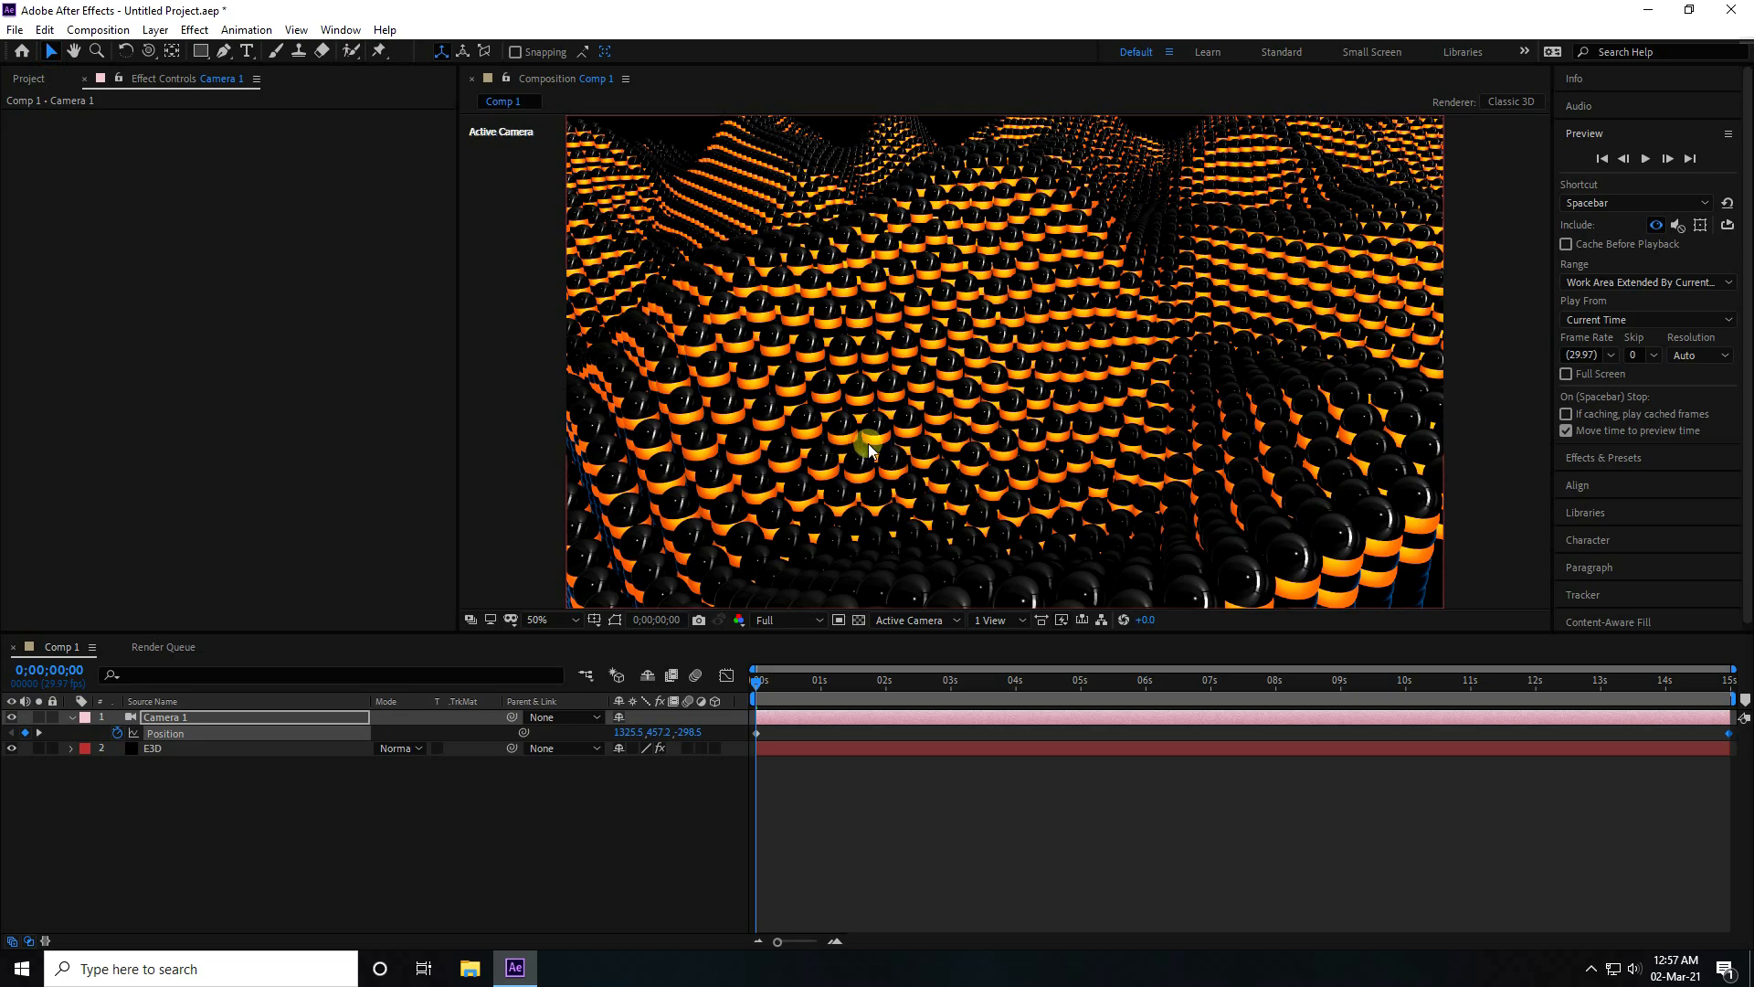
left_click(275, 765)
left_click(71, 716)
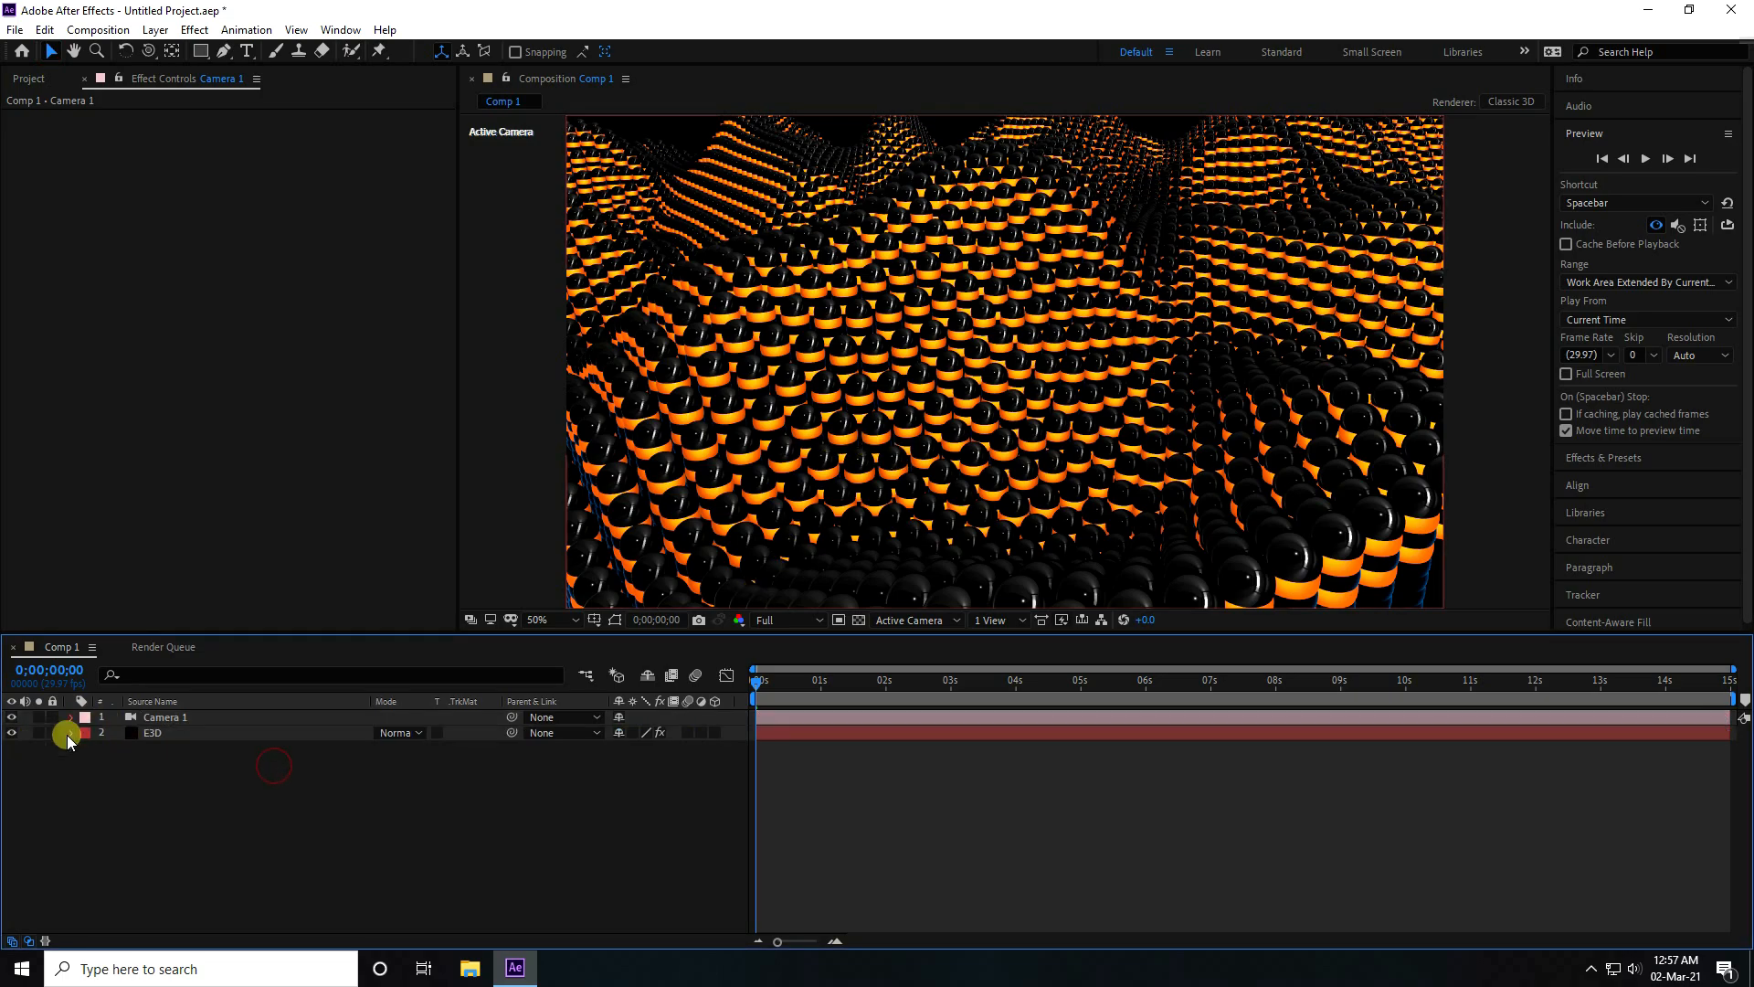
left_click(153, 735)
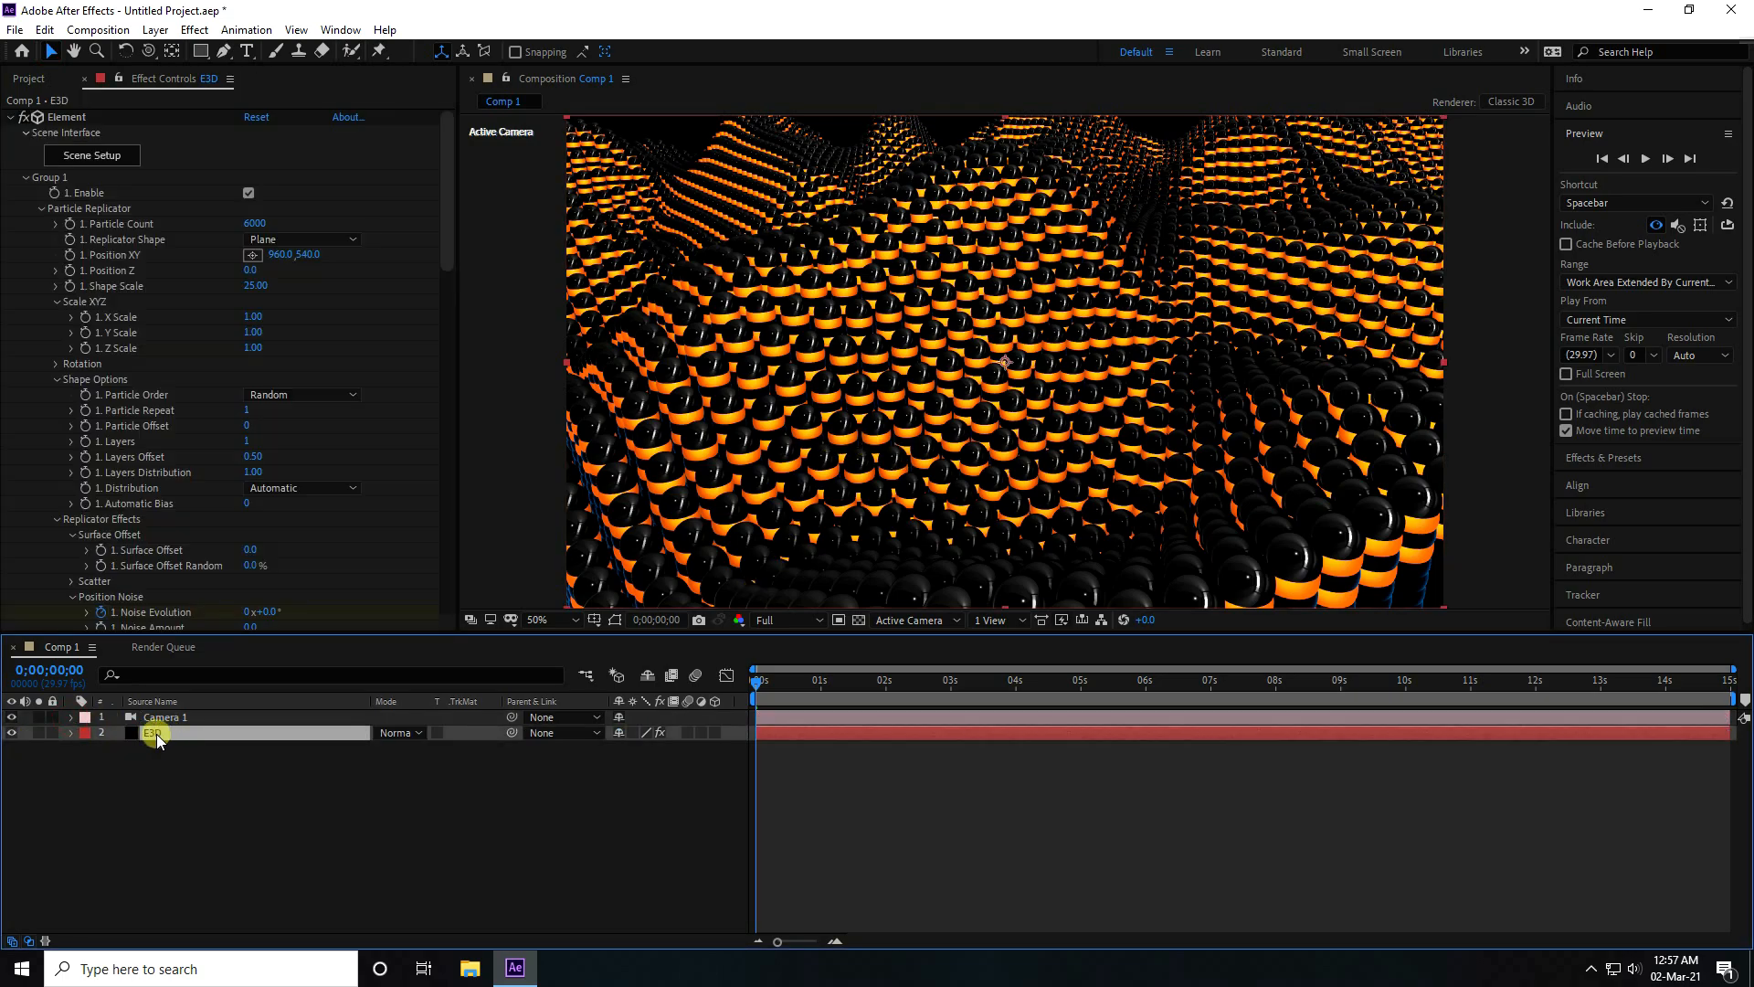
key("ctrl+d")
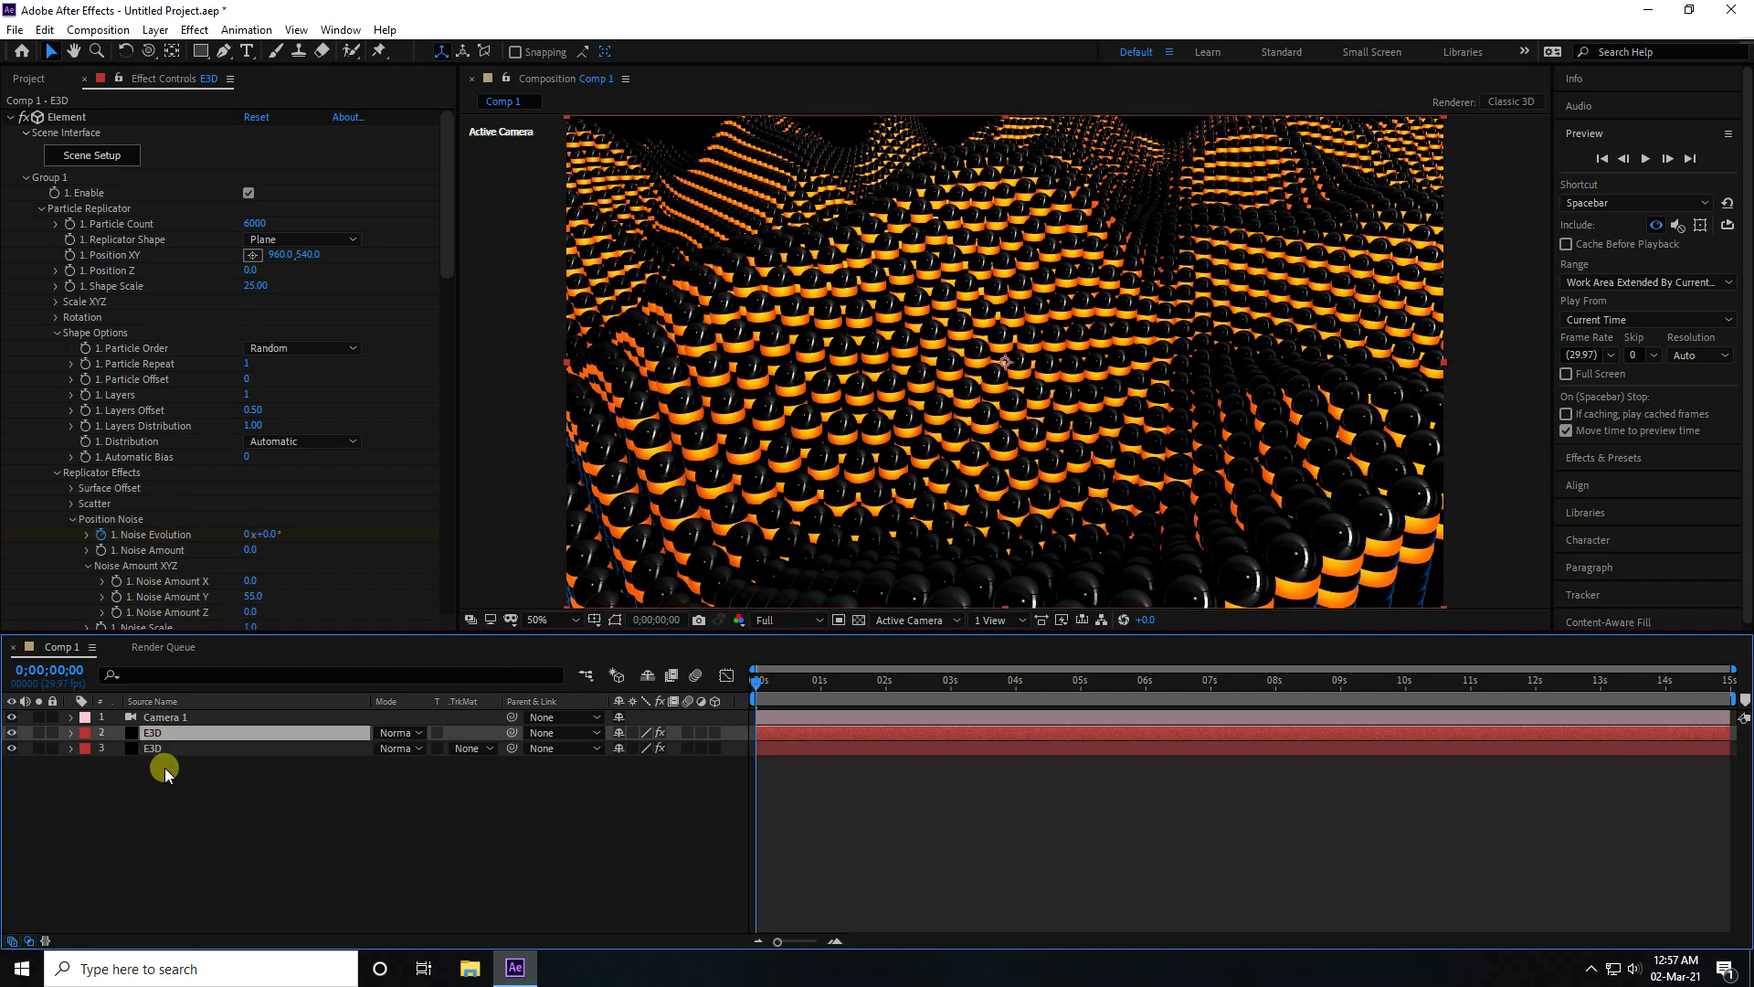
left_click_drag(151, 735, 155, 715)
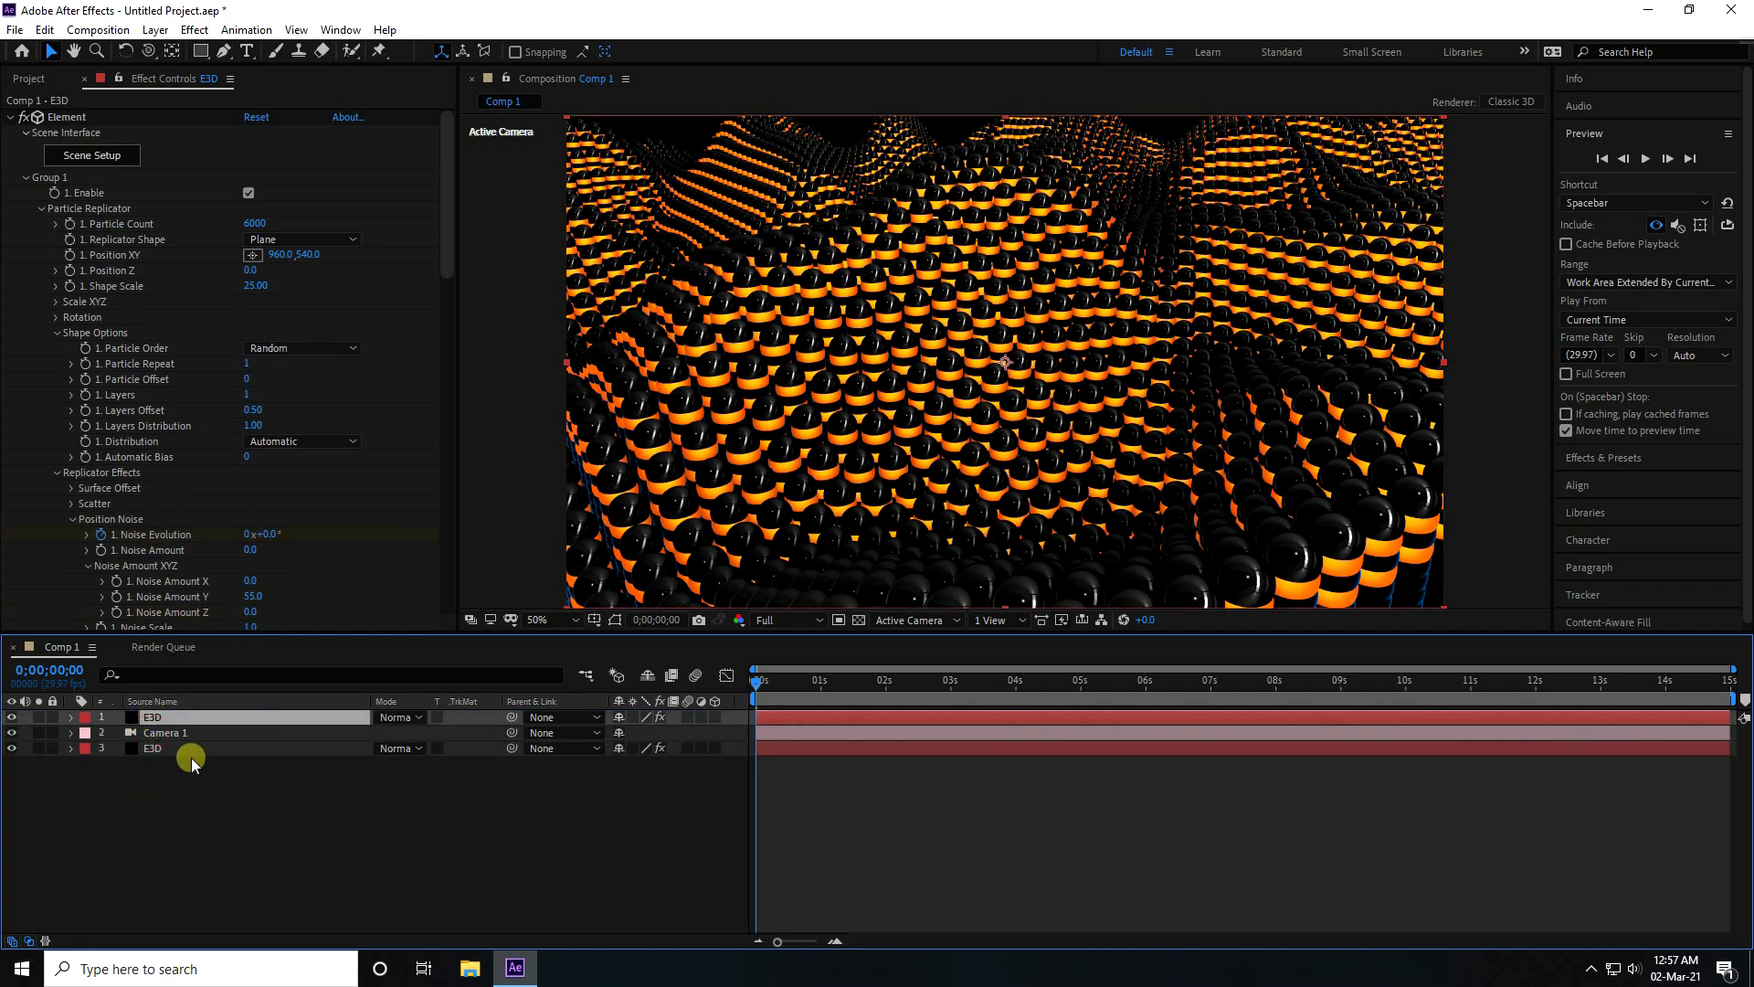
Add an adjustment layer and place it directly below the duplicated E3D layer, above Camera 1
right_click(180, 792)
mouse_move(212, 592)
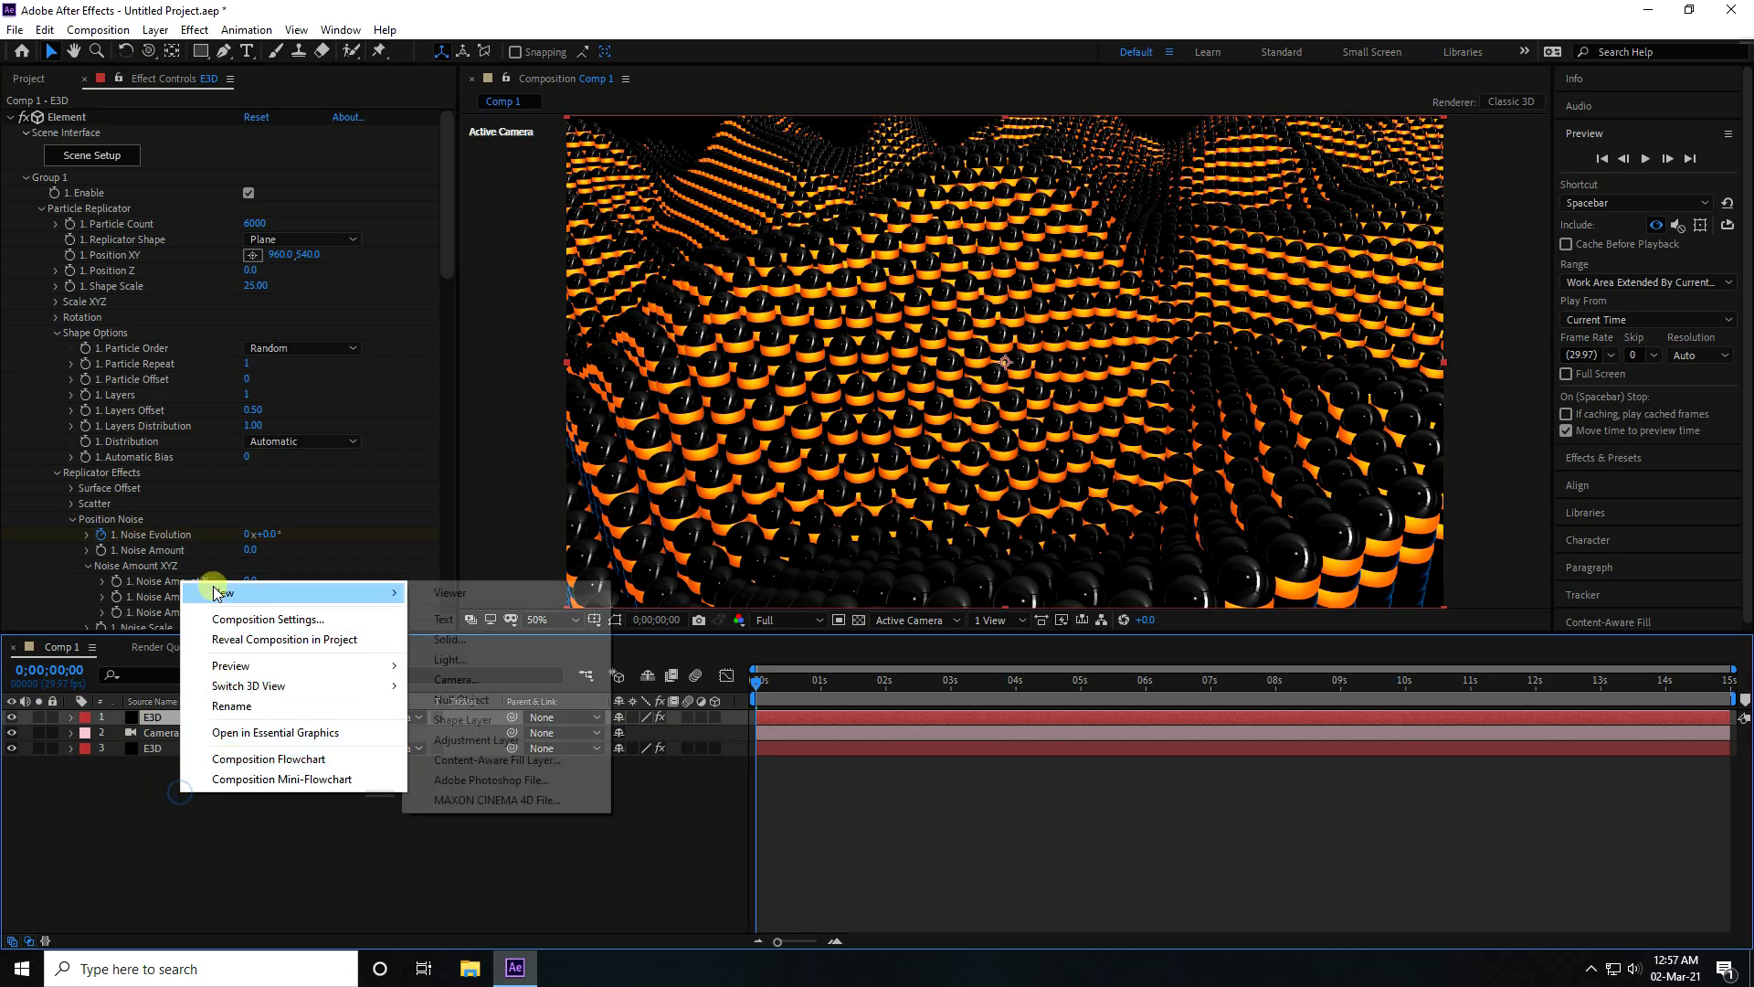
left_click(476, 739)
left_click_drag(173, 721, 173, 733)
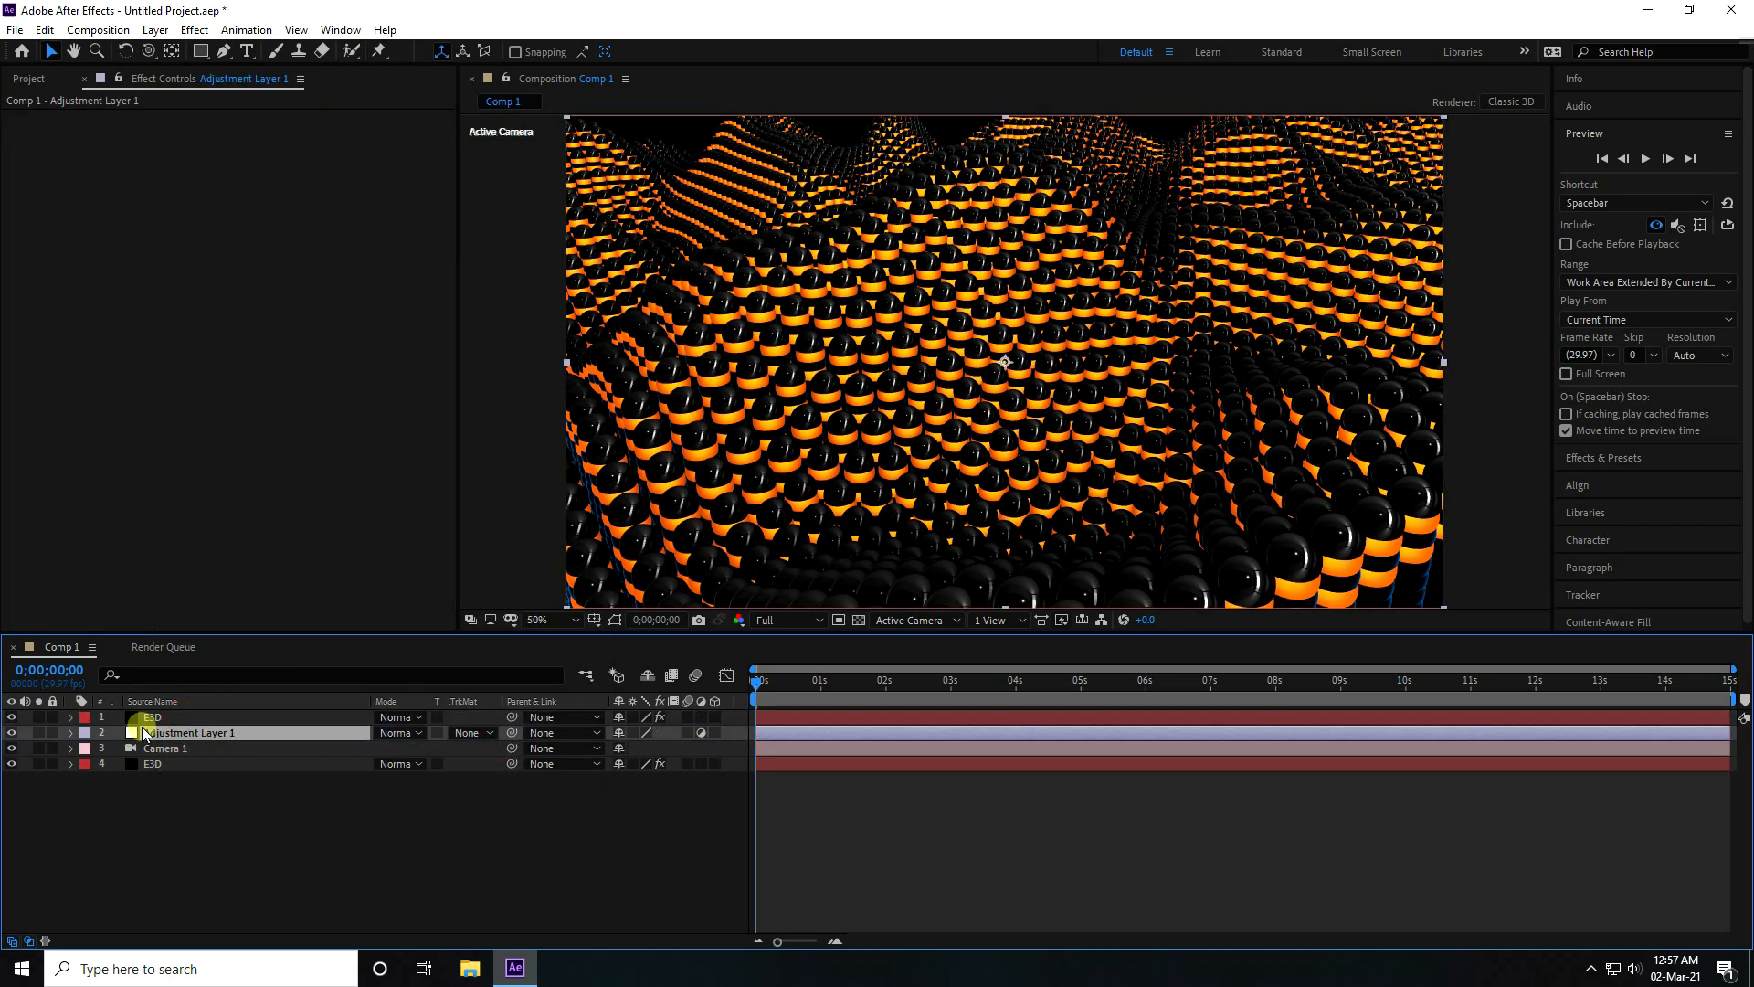
In the topmost E3D layer's Element effect, set the Output to show Z Depth
left_click(155, 720)
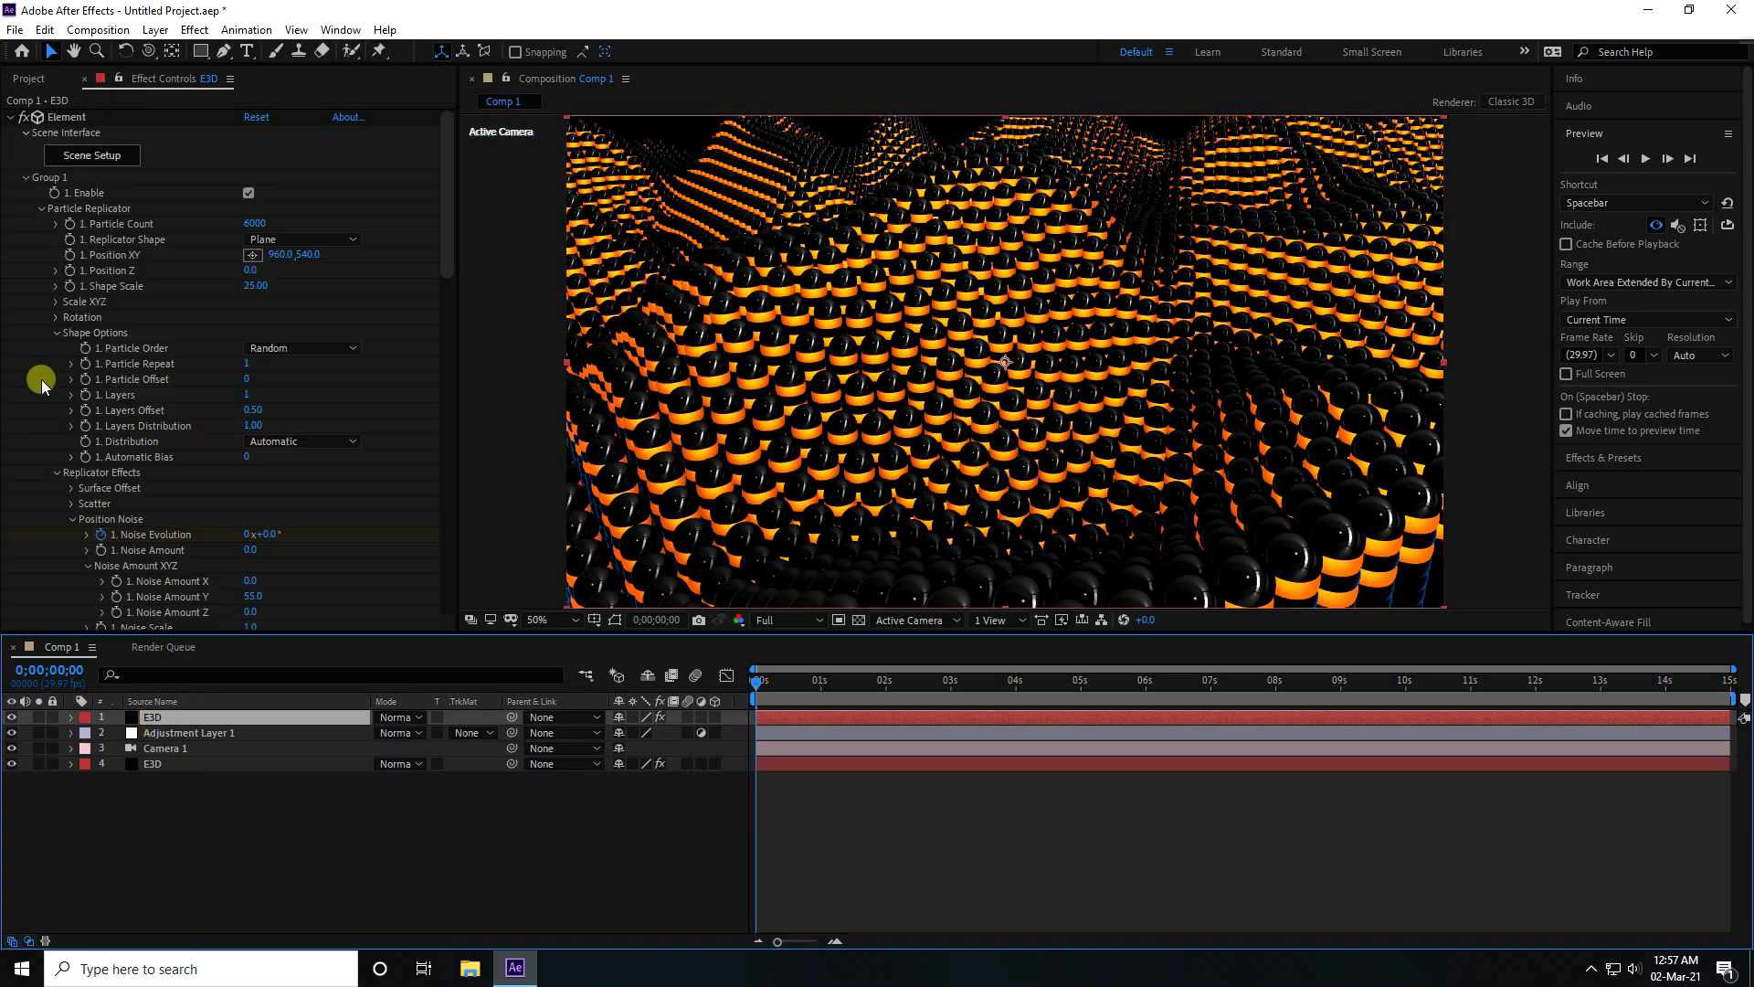
left_click(56, 334)
left_click(25, 177)
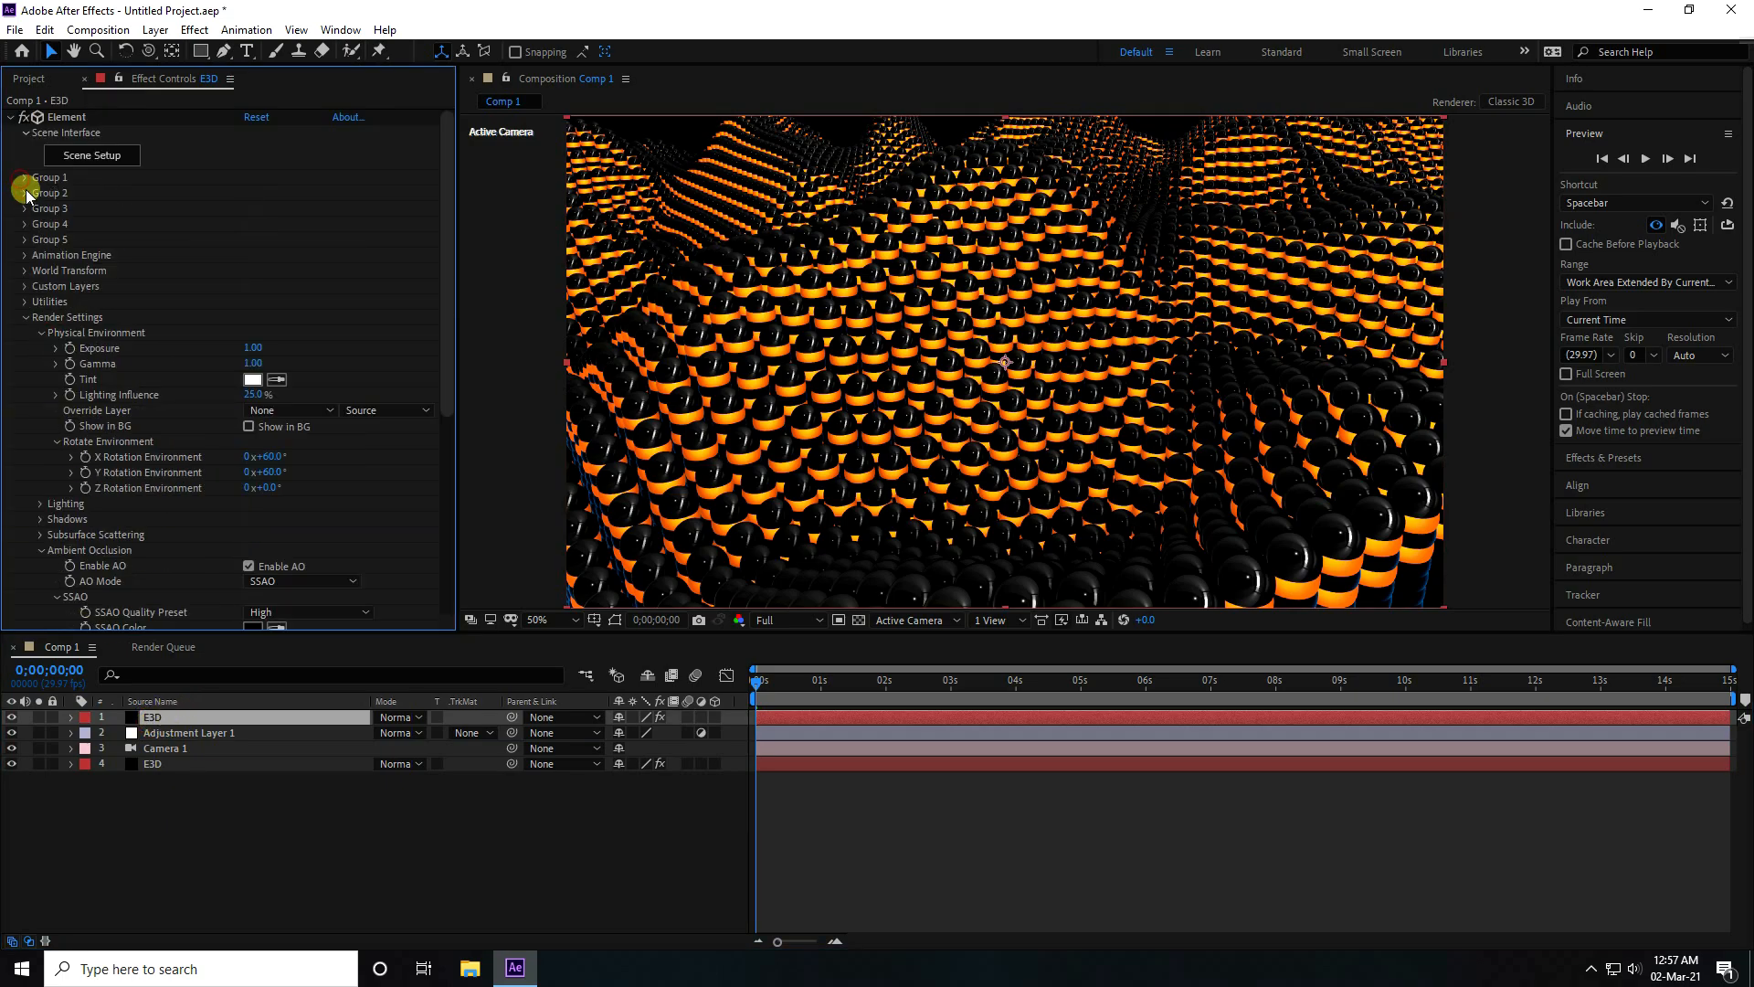
left_click(25, 317)
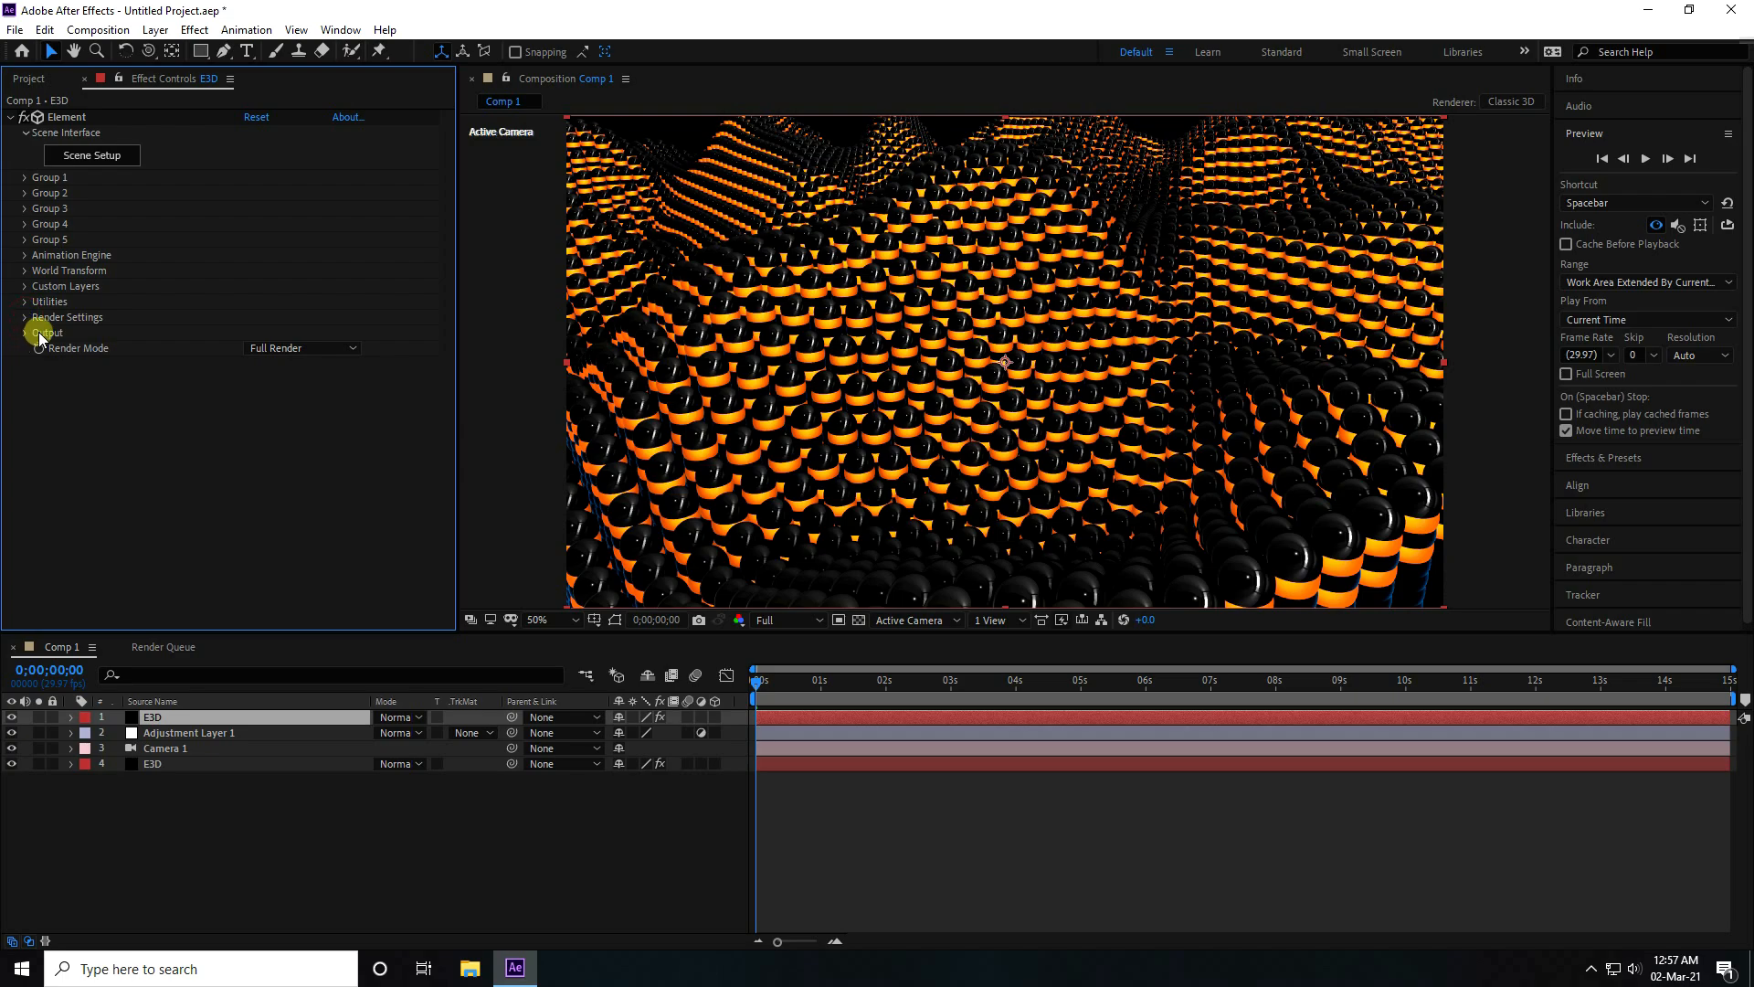
left_click(26, 333)
left_click(318, 351)
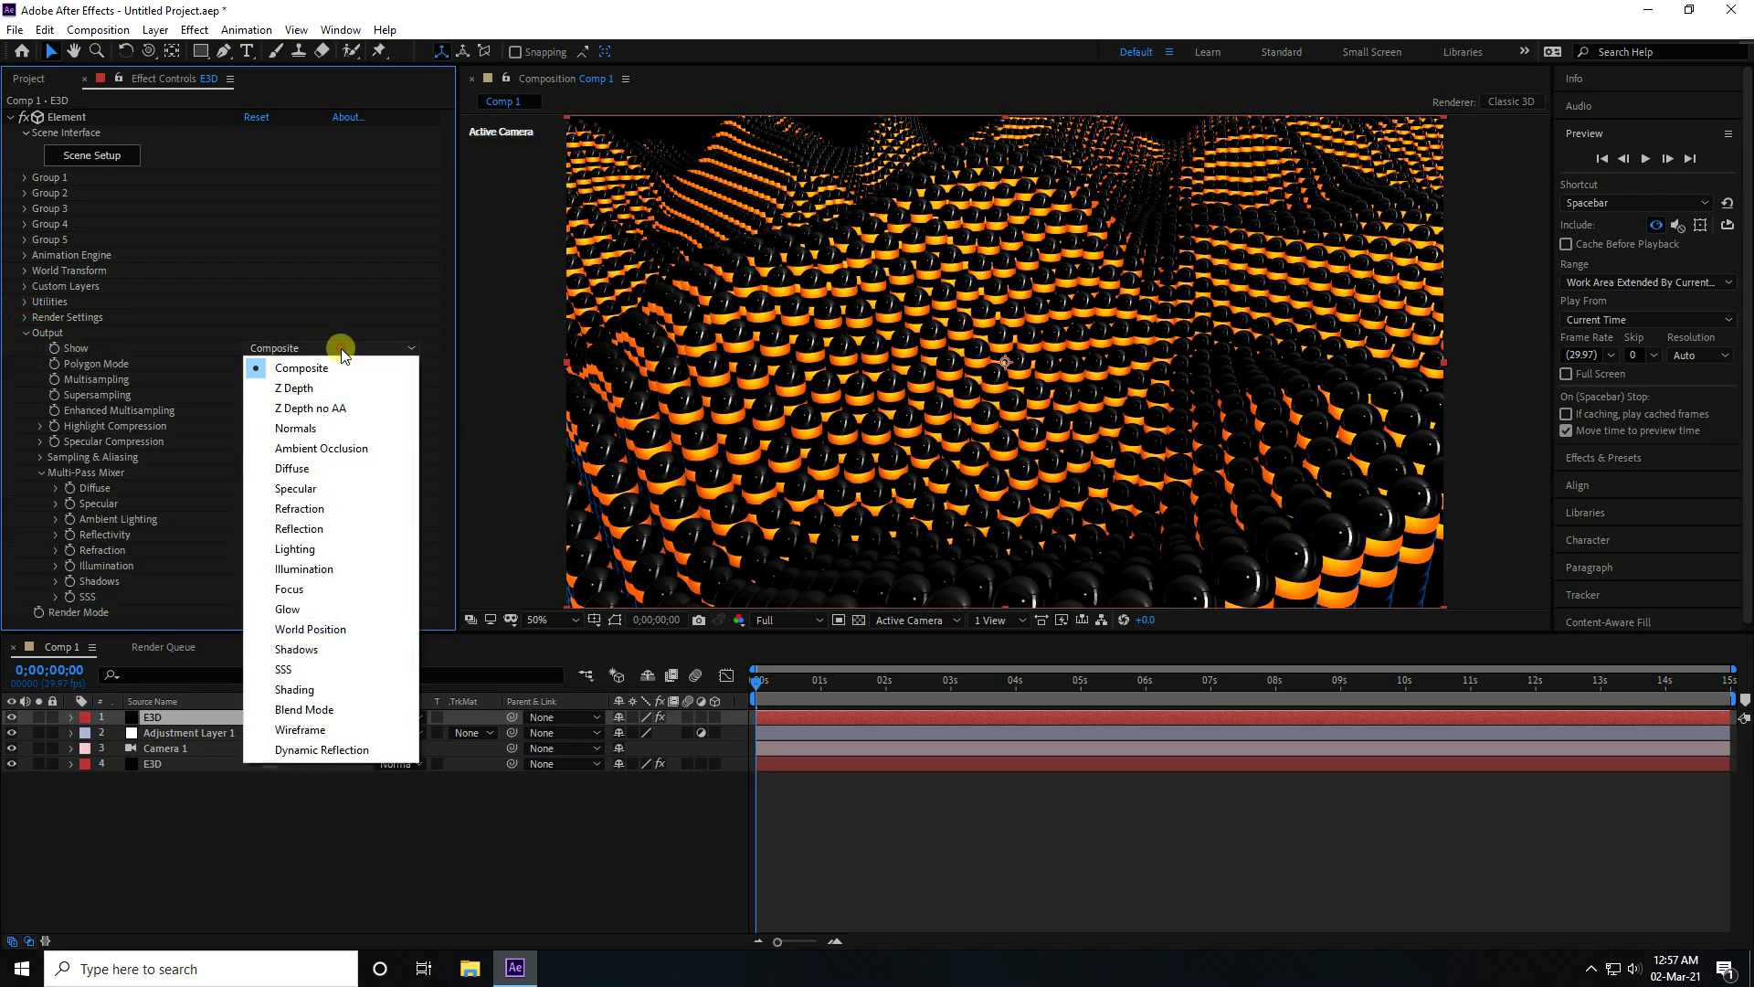
left_click(324, 393)
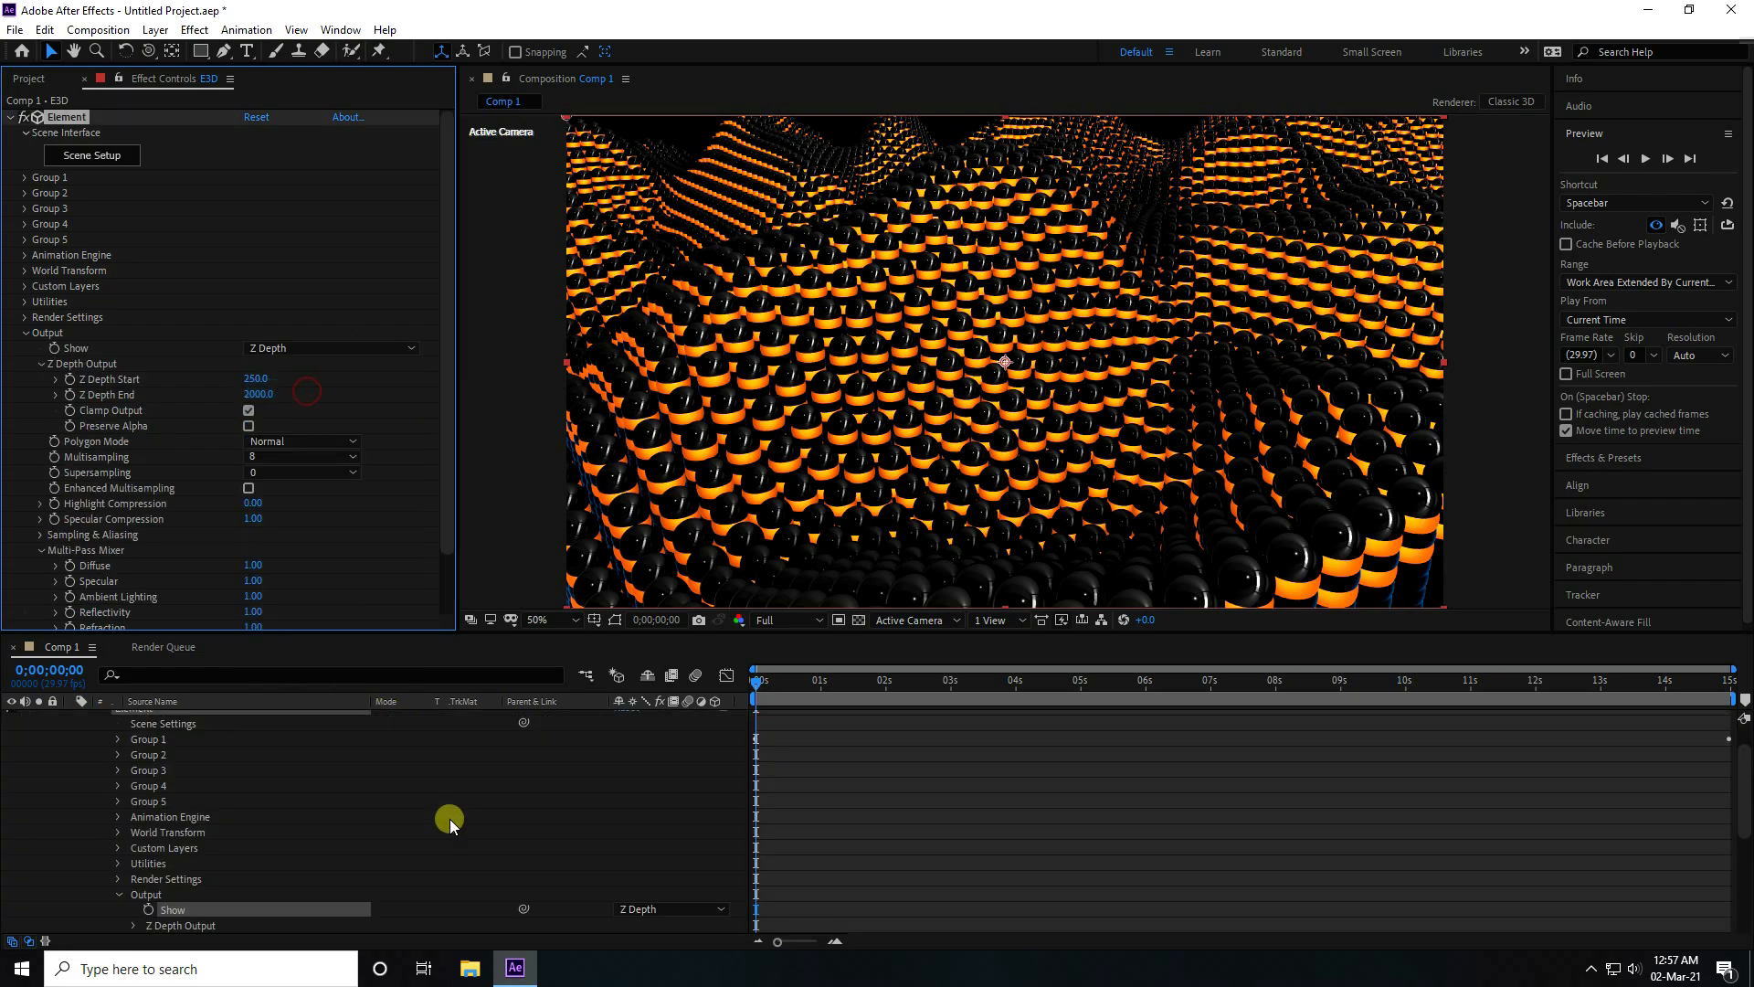
Set the topmost E3D layer's Z Depth Start to 280 and Z Depth End to 120
scroll(254, 851, "up", 2)
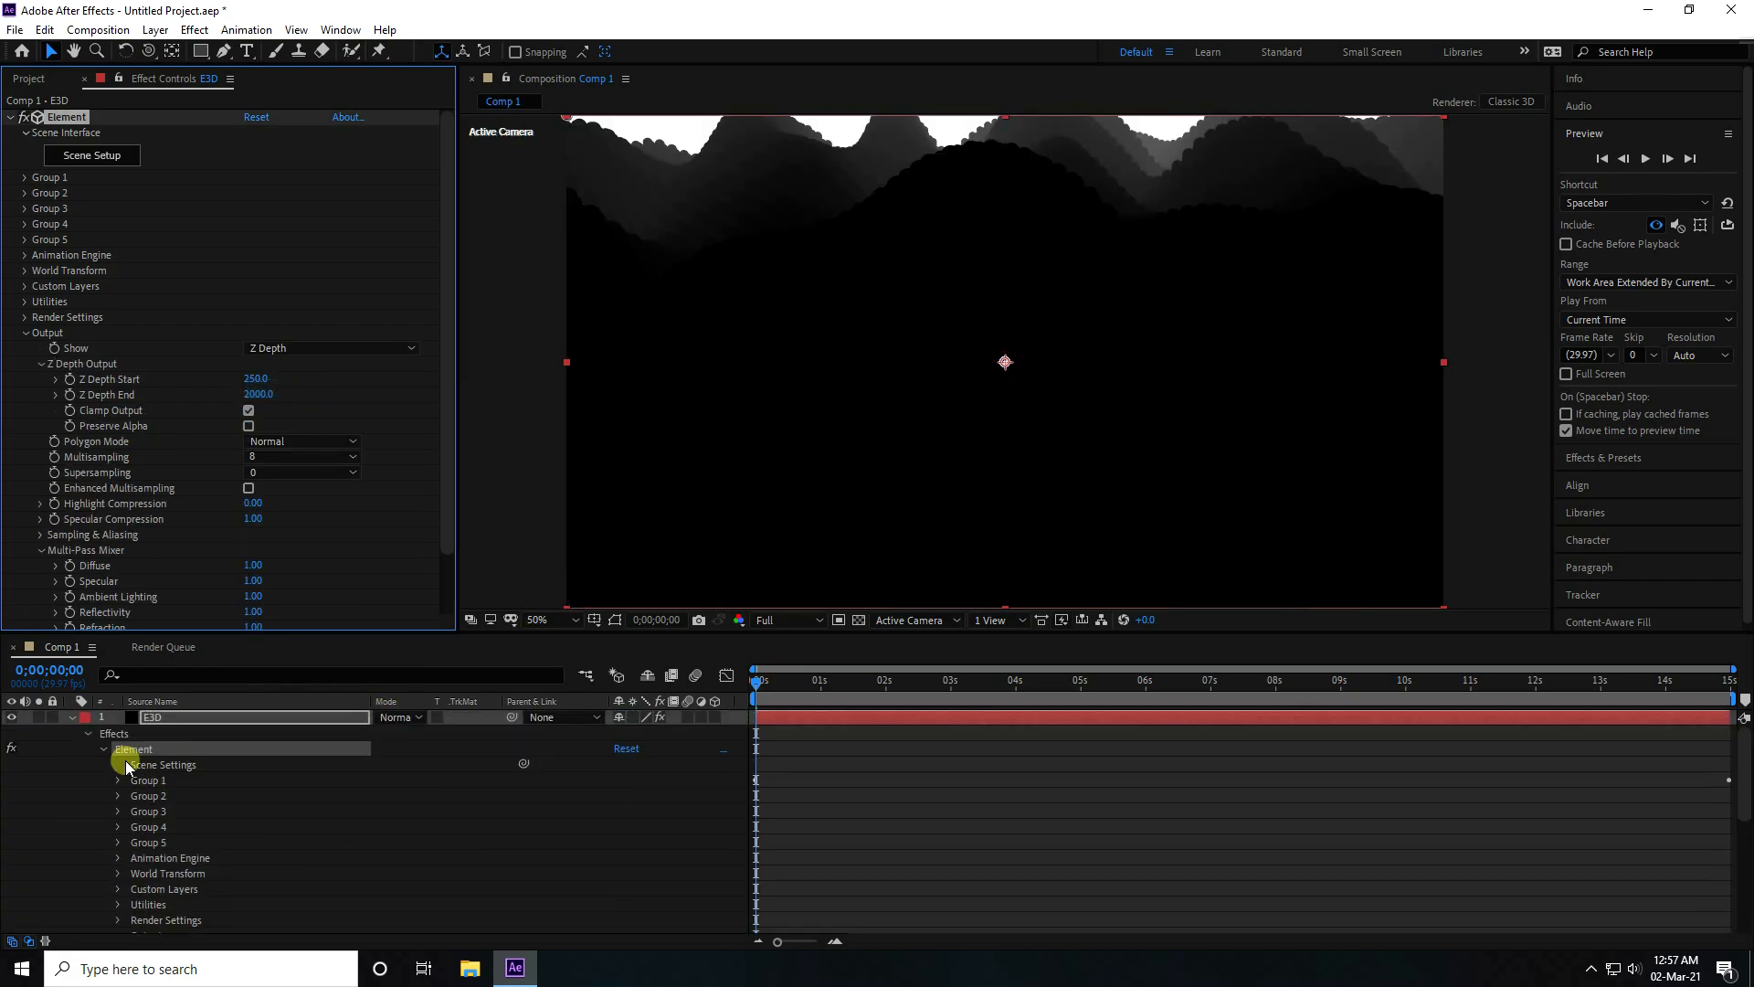
left_click(256, 378)
type("1")
type("280")
key("Return")
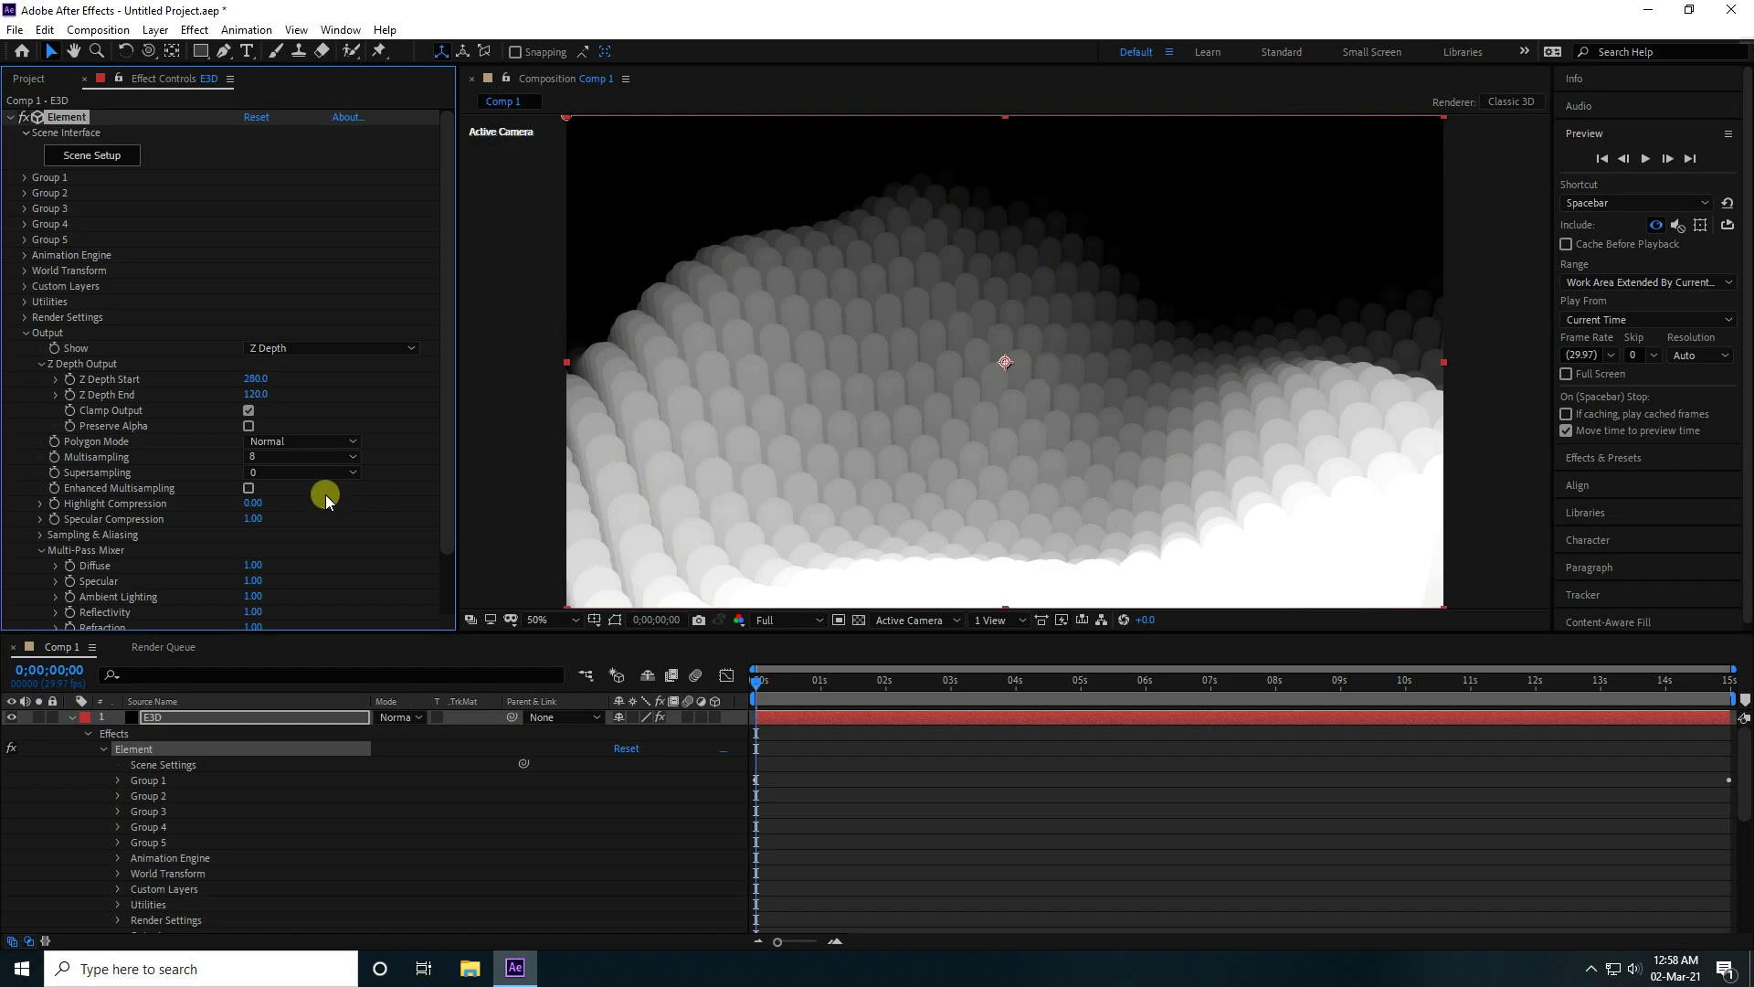
Collapse the topmost E3D layer's properties and set Adjustment Layer 1's track matte to Luma Matte "E3D"
left_click(26, 332)
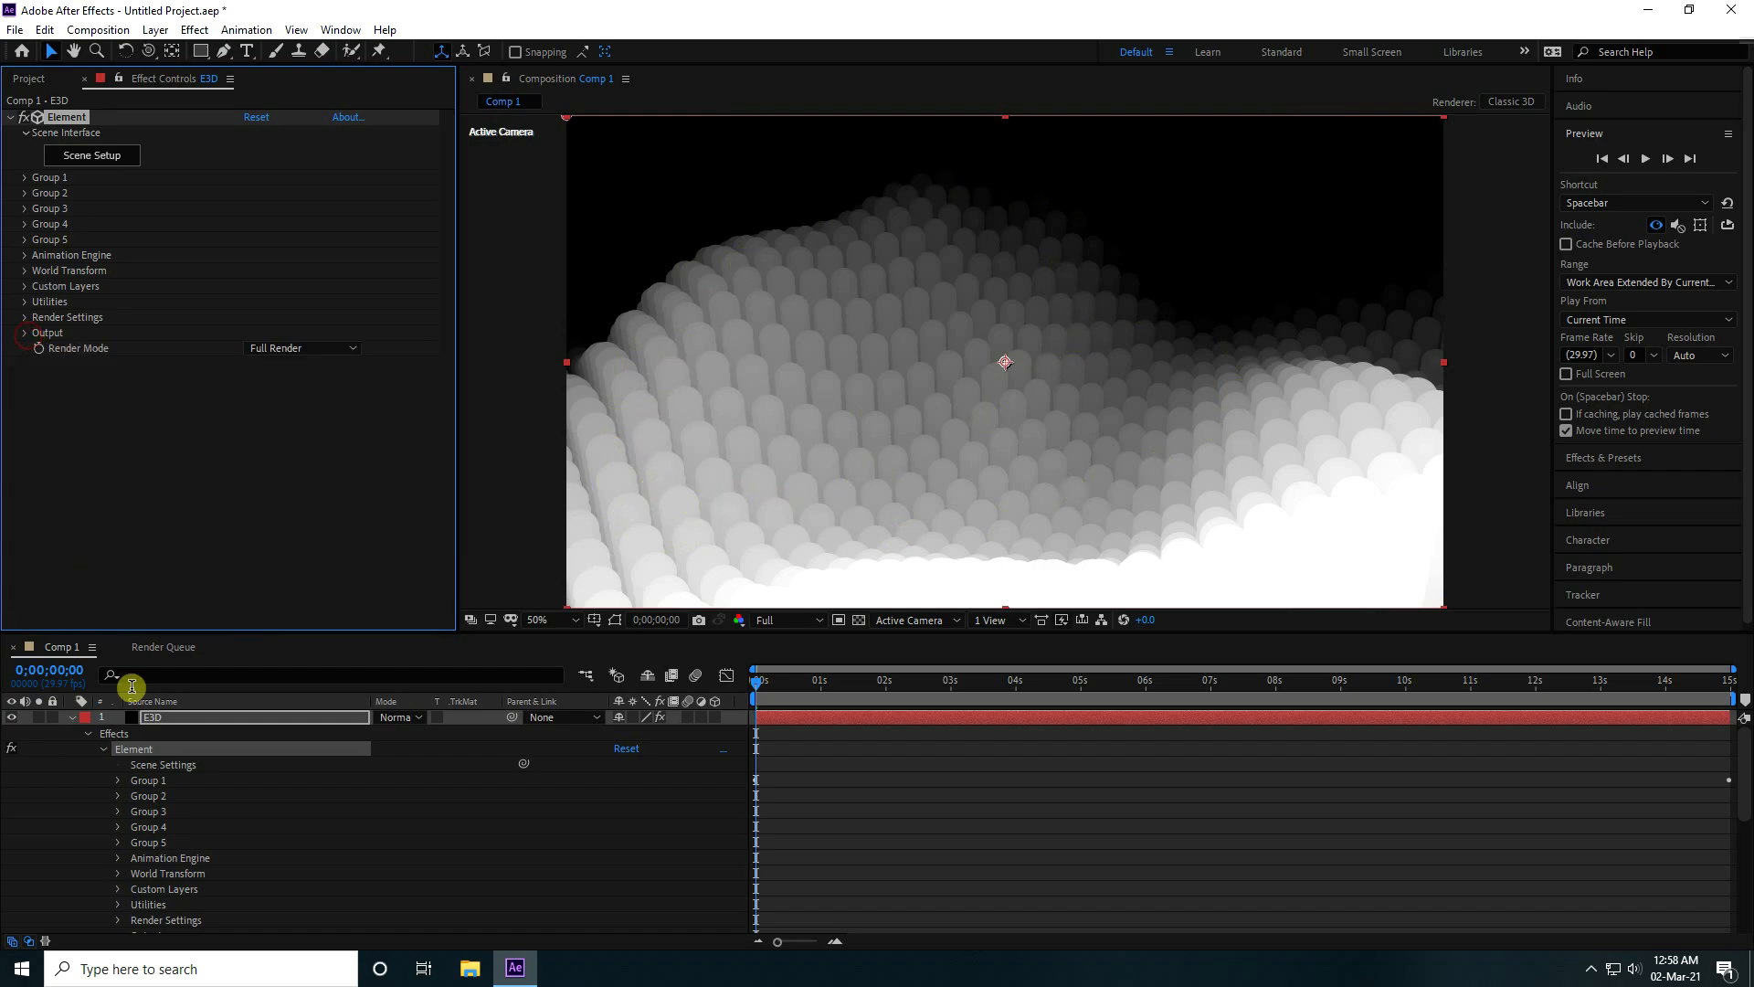
left_click(72, 717)
left_click(184, 735)
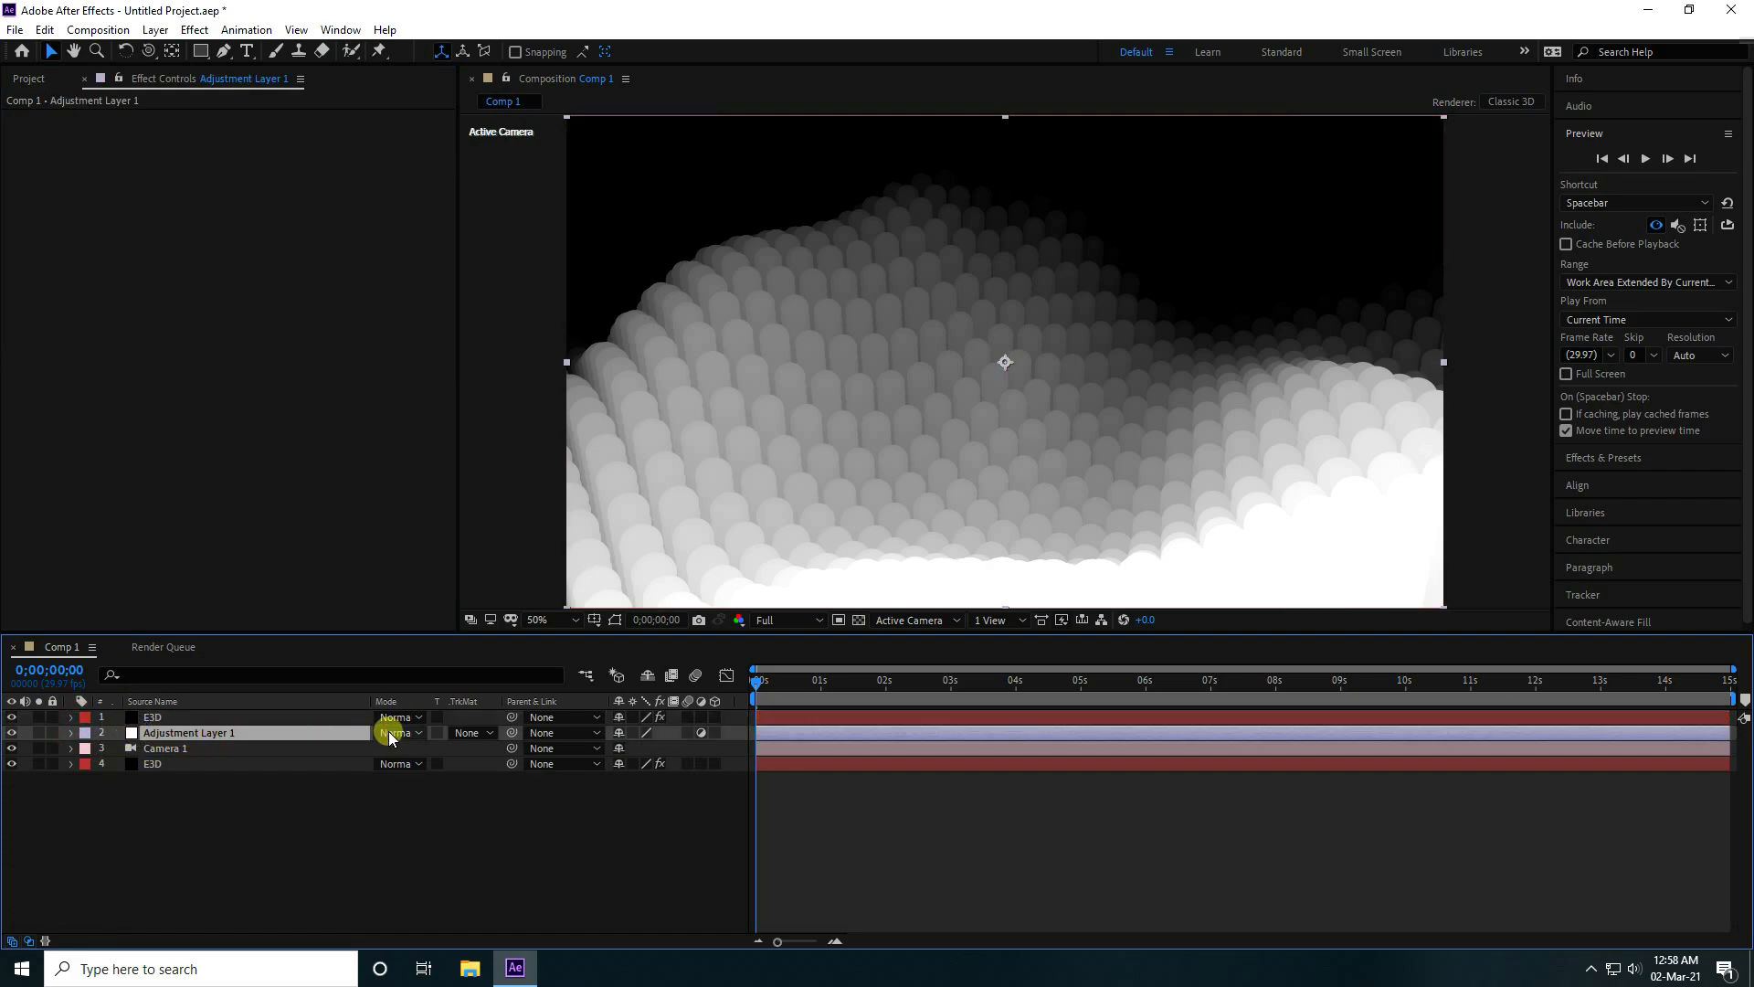
left_click(495, 733)
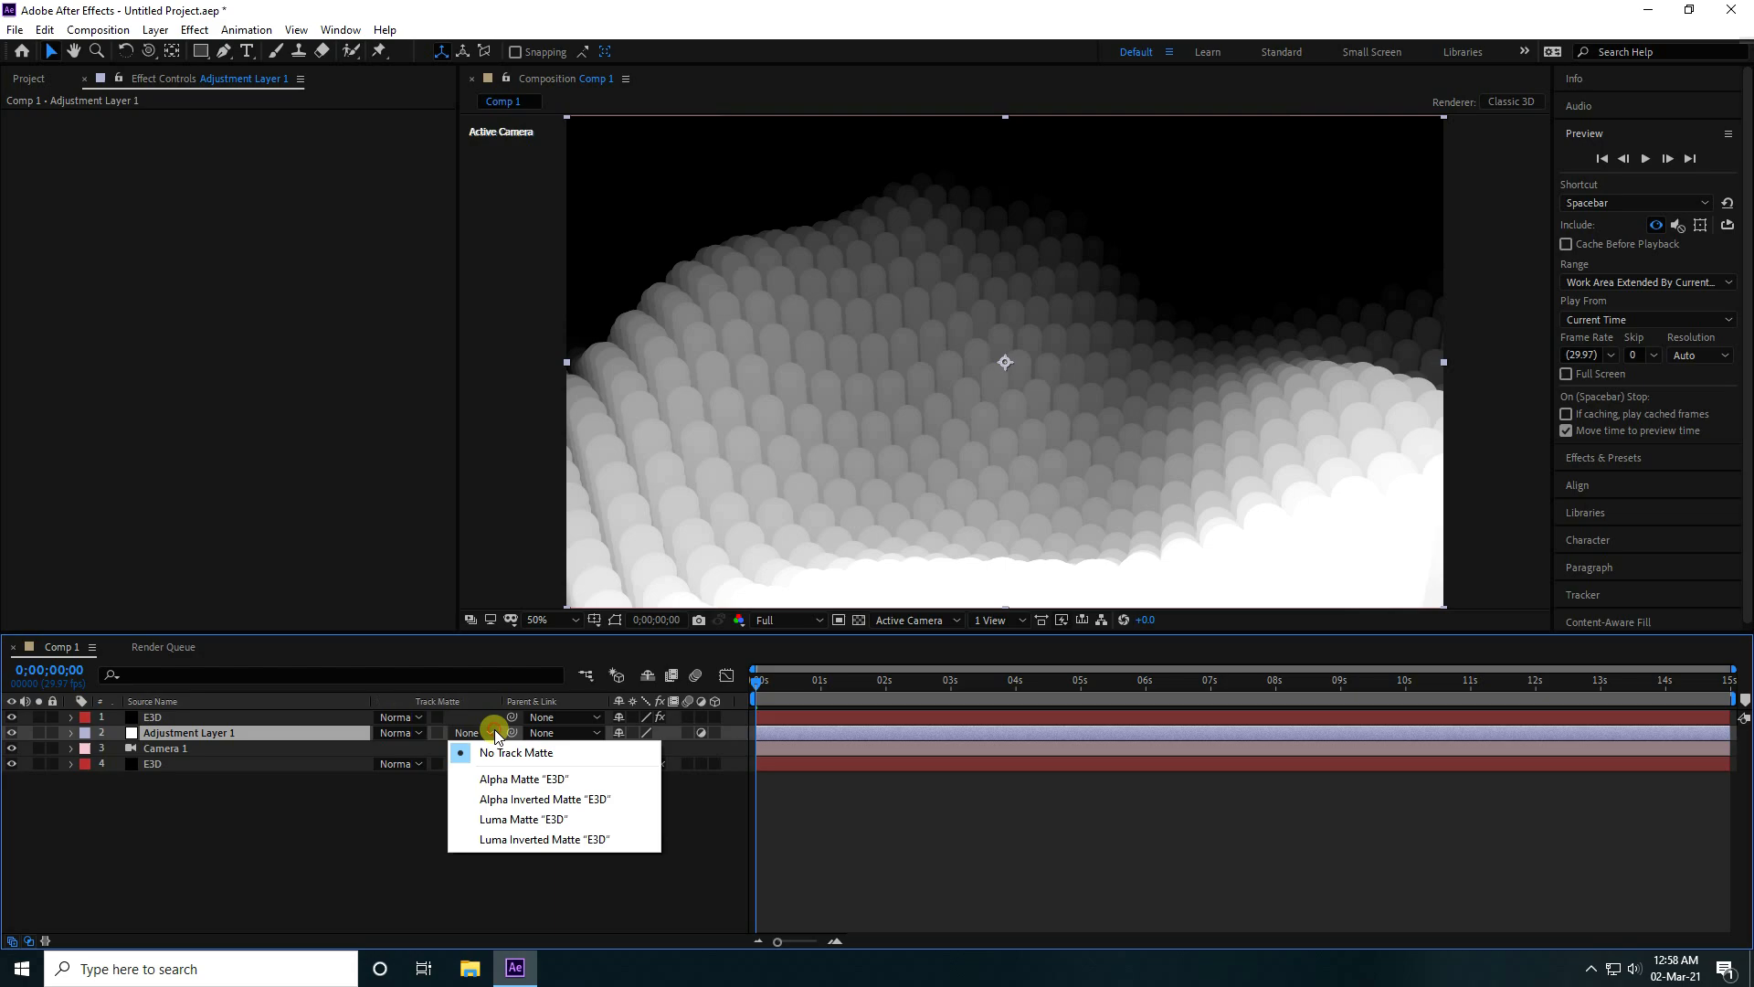
left_click(525, 818)
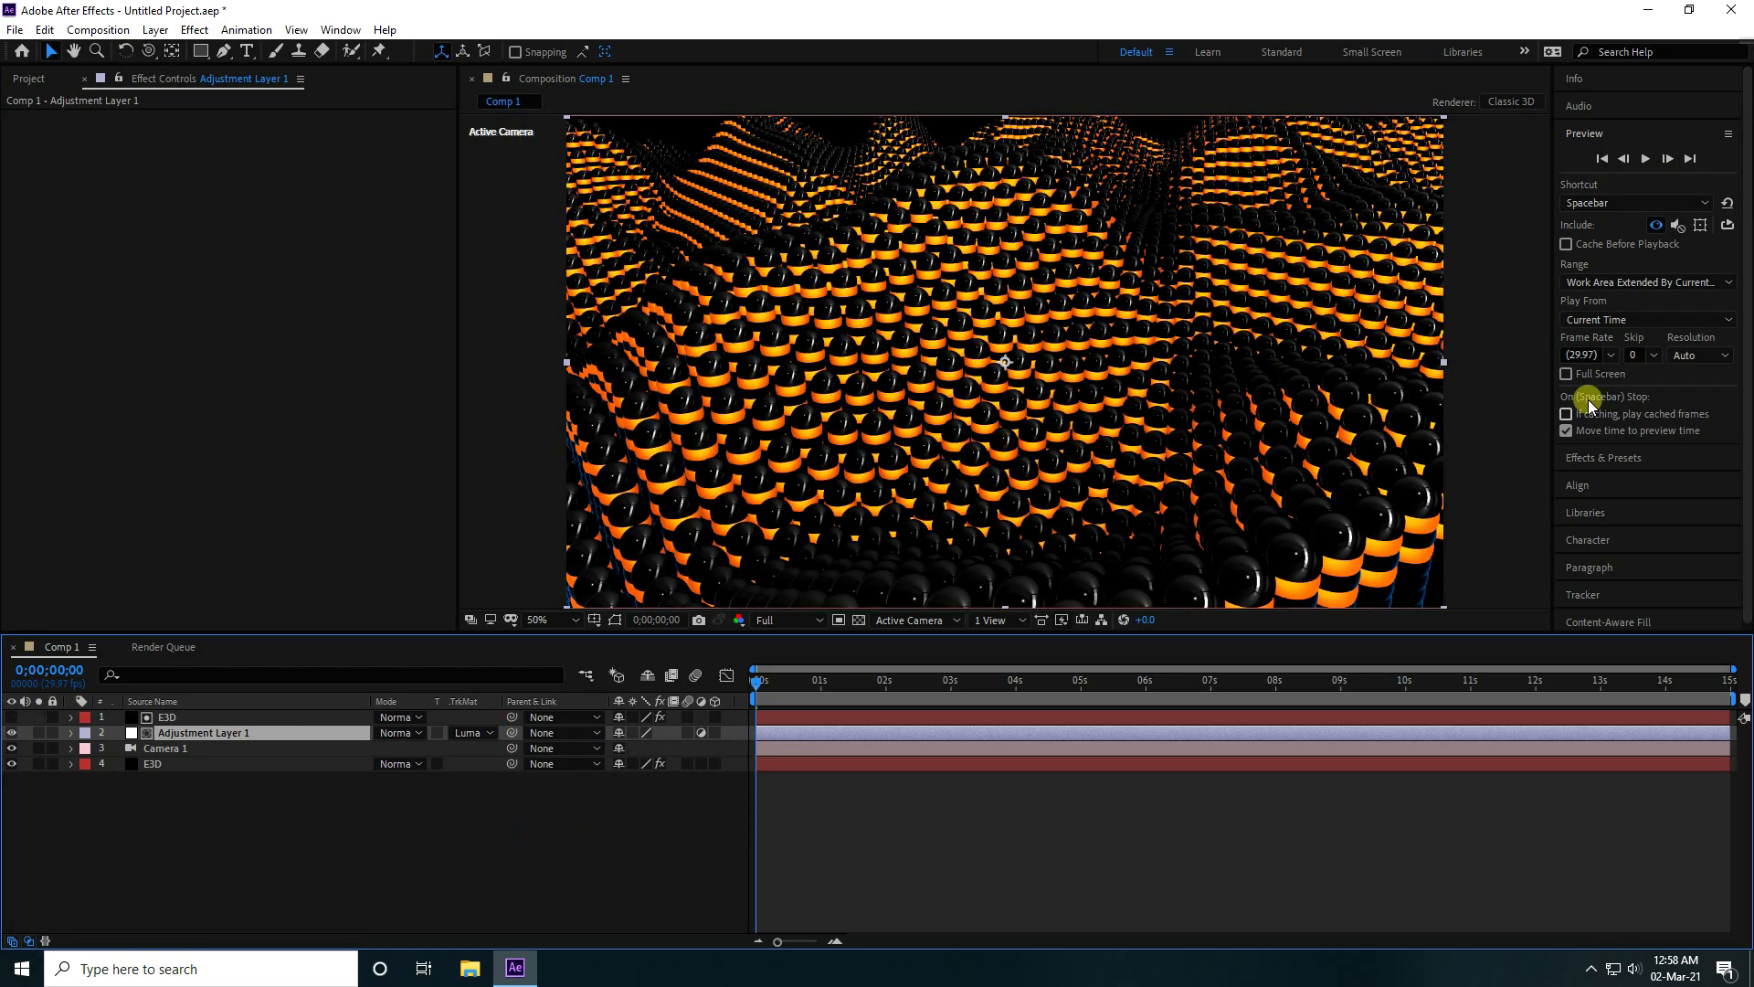
Find the Hue/Saturation effect by searching for "hue" and apply it to Adjustment Layer 1
left_click(1597, 457)
left_click(1628, 186)
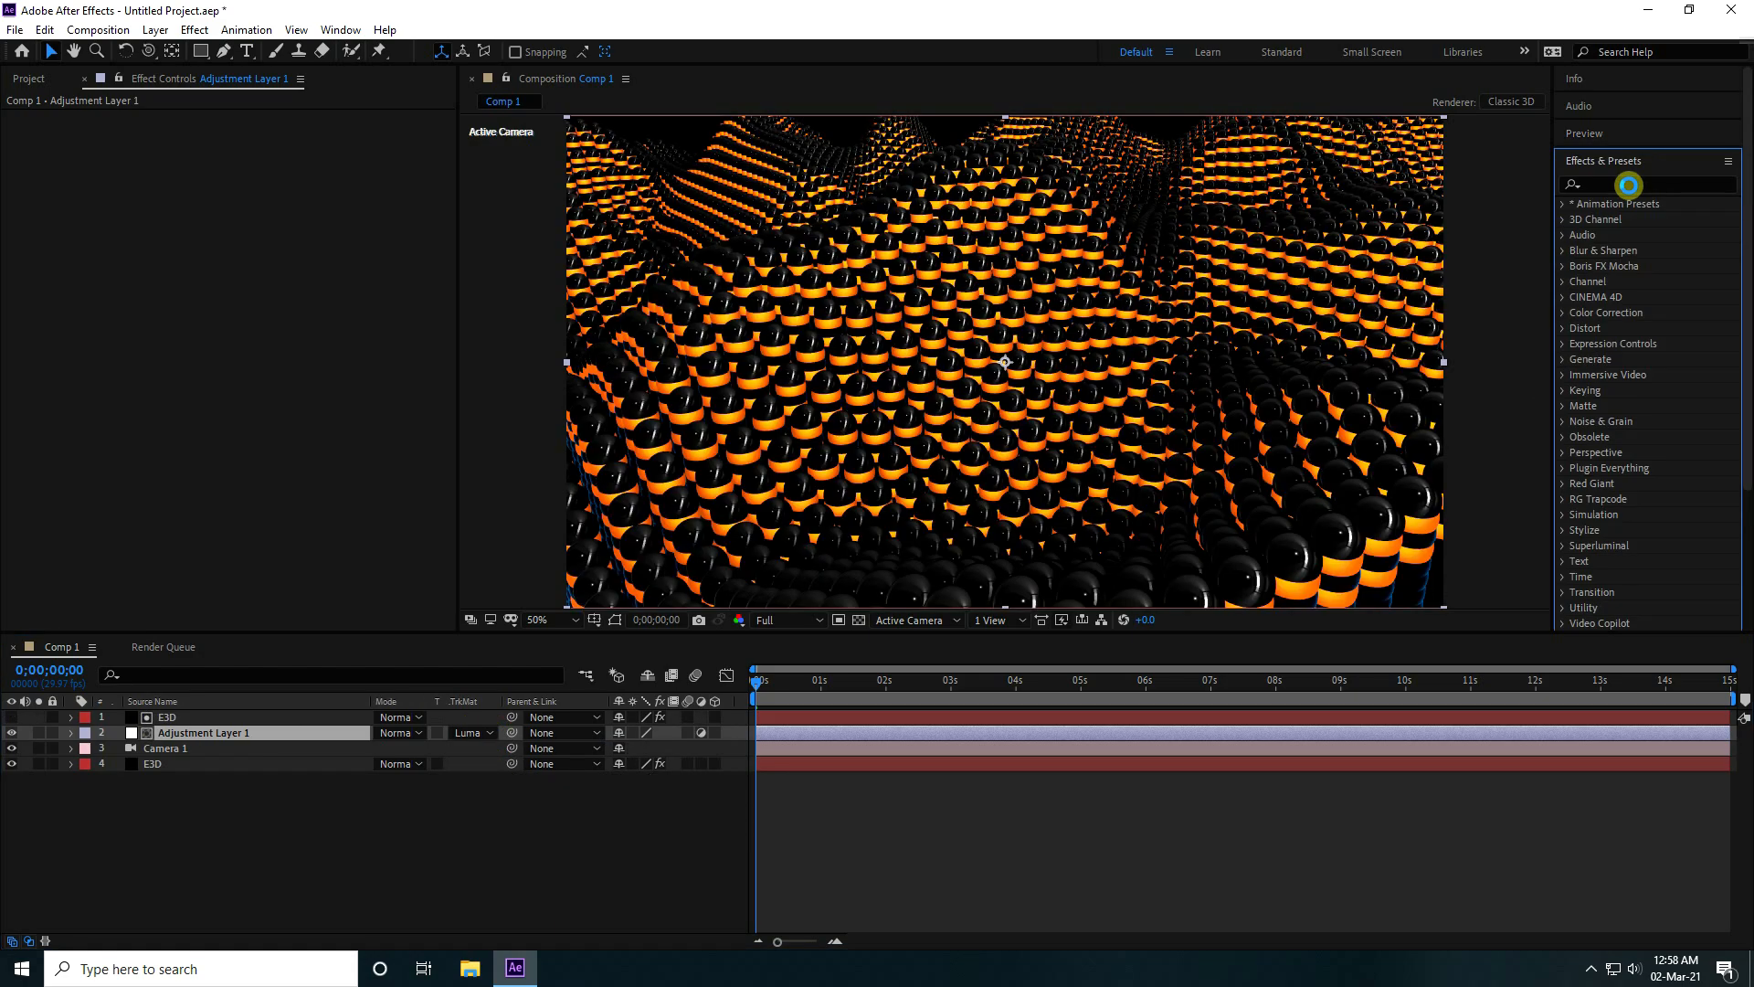
type("hue")
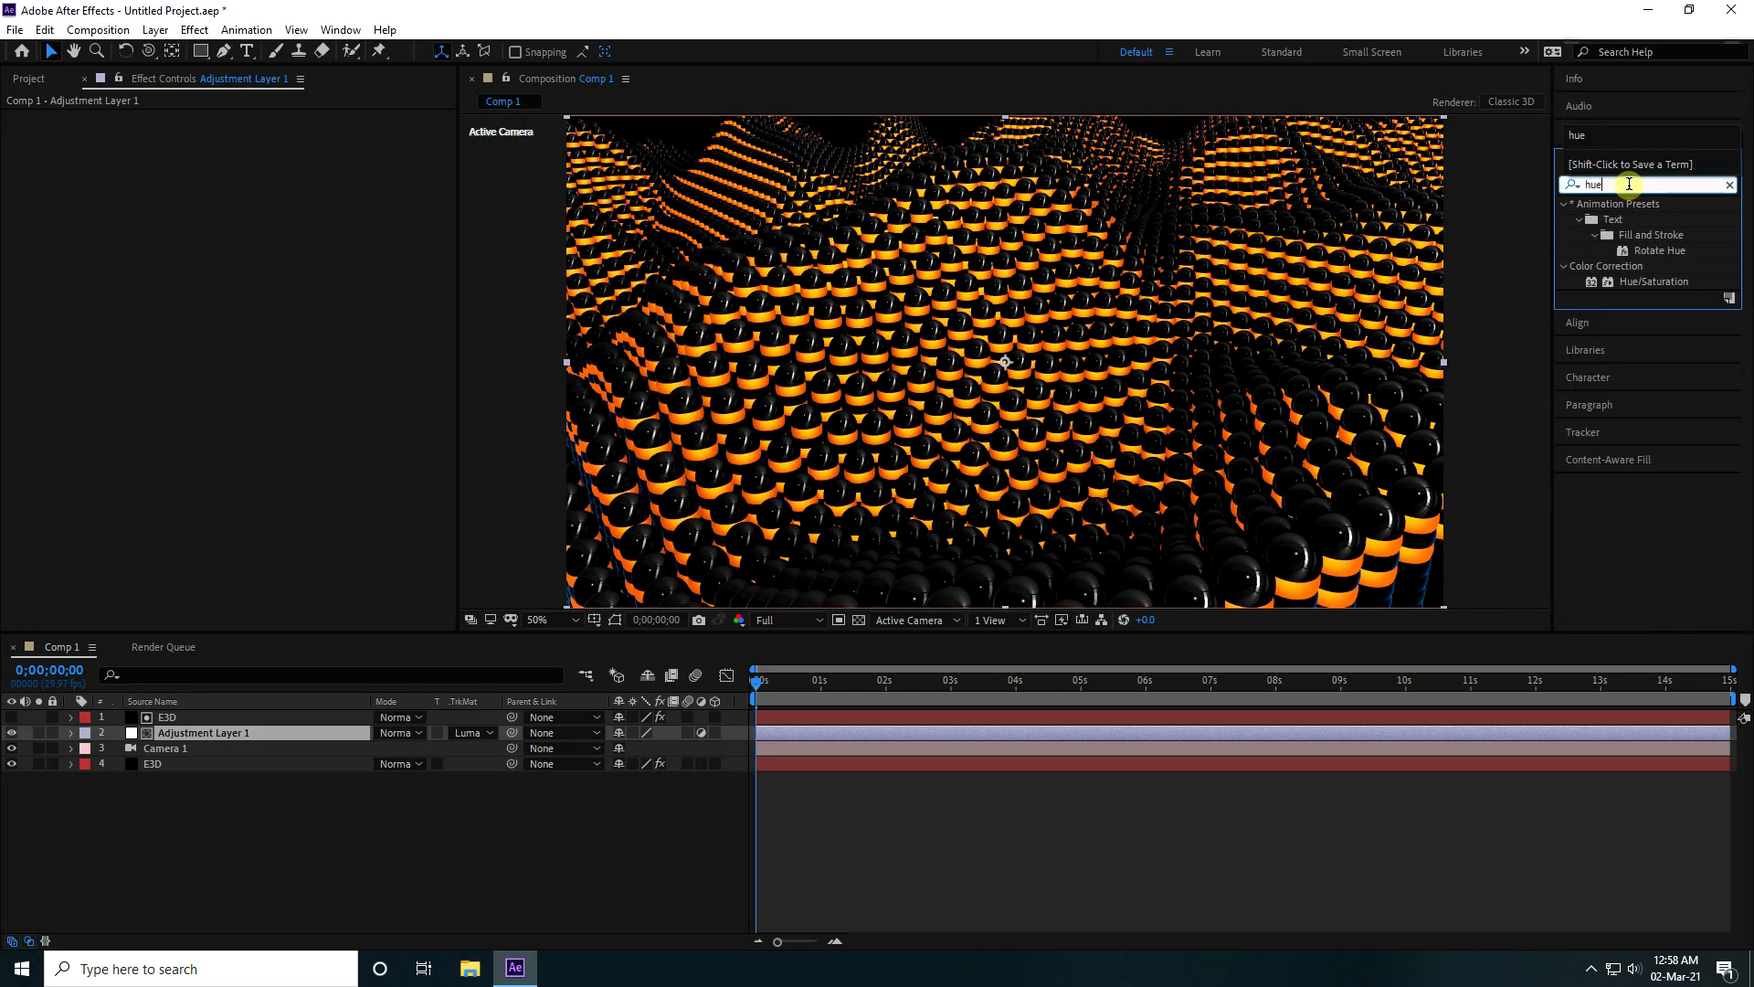
left_click(1649, 285)
left_click_drag(1649, 294, 192, 732)
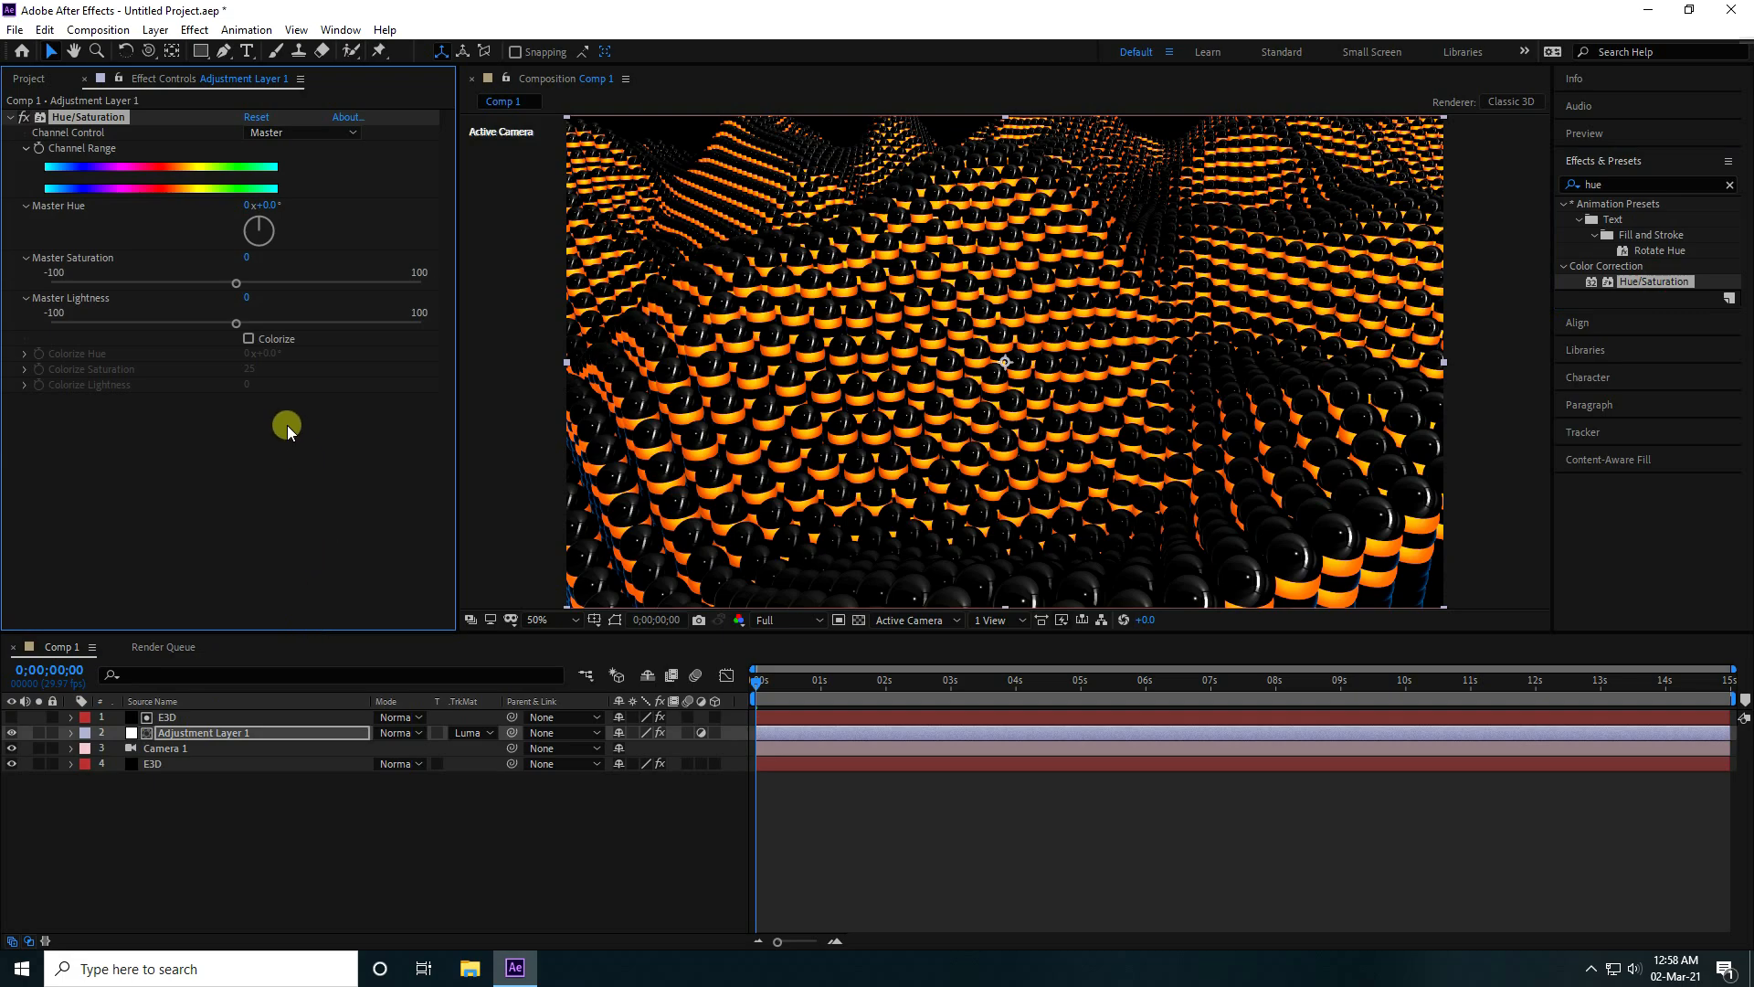
Set the Master Hue of Adjustment Layer 1's Hue/Saturation effect to 30°
mouse_move(255, 223)
left_mouse_down()
mouse_move(276, 228)
mouse_move(262, 206)
mouse_move(277, 232)
left_mouse_up()
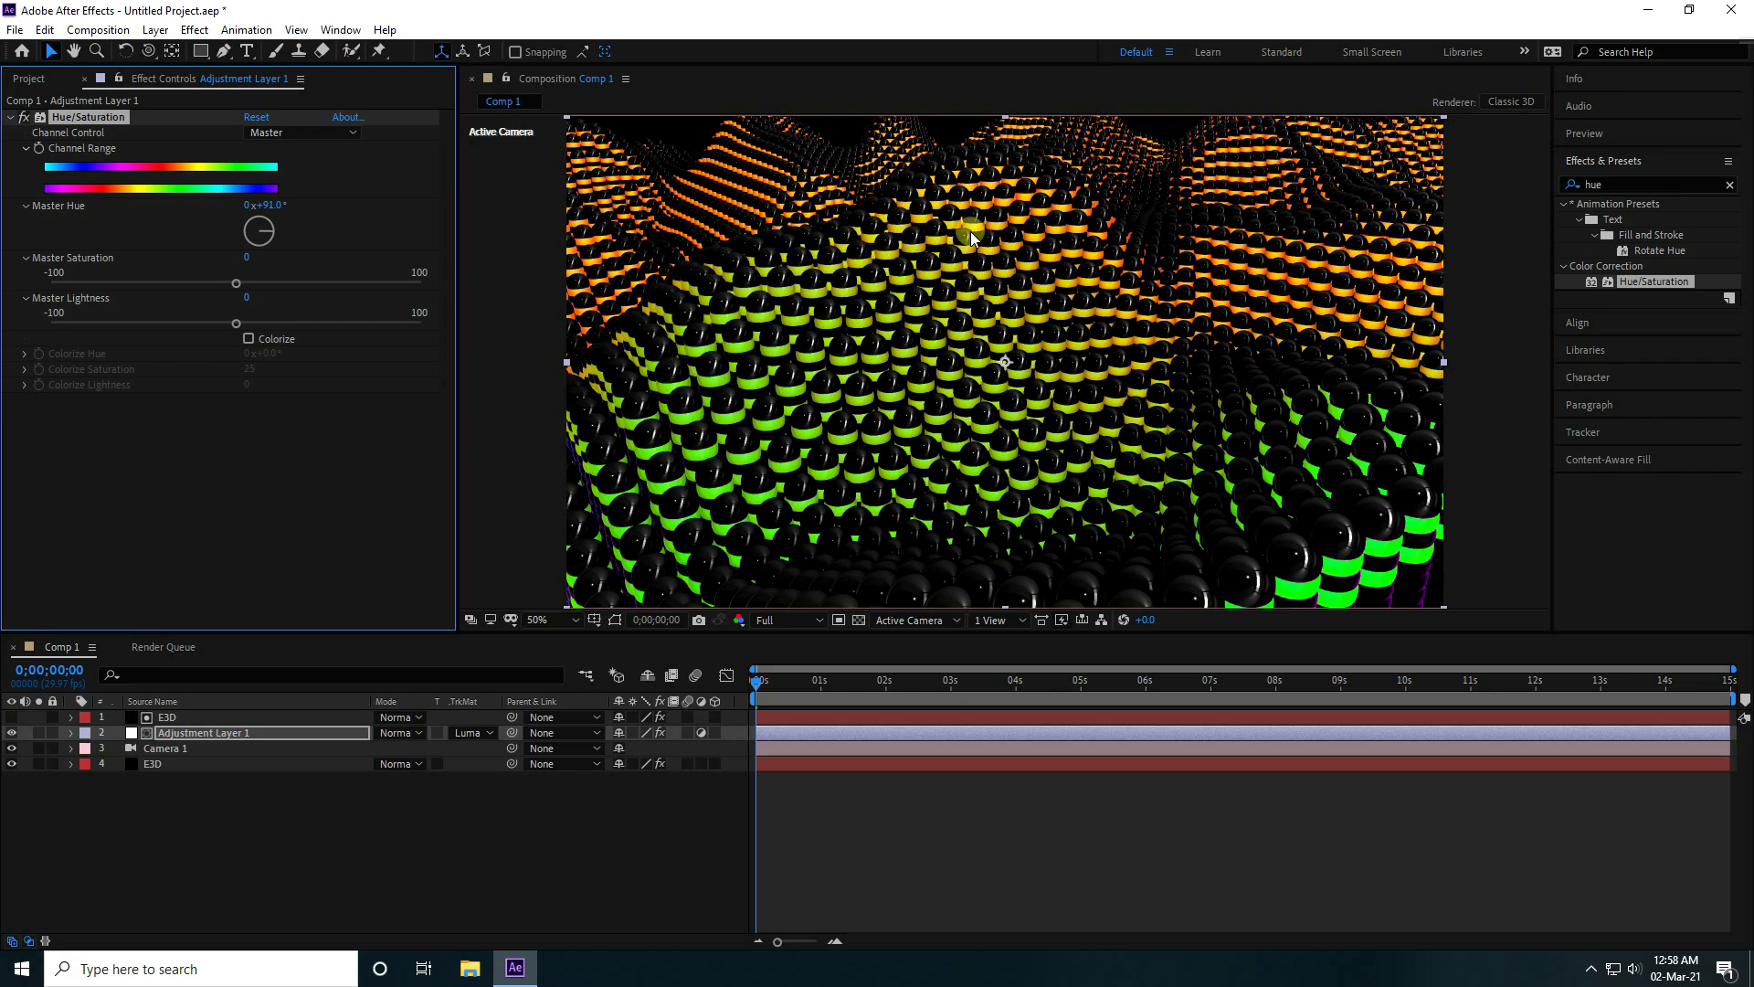
left_click(268, 207)
key("Return")
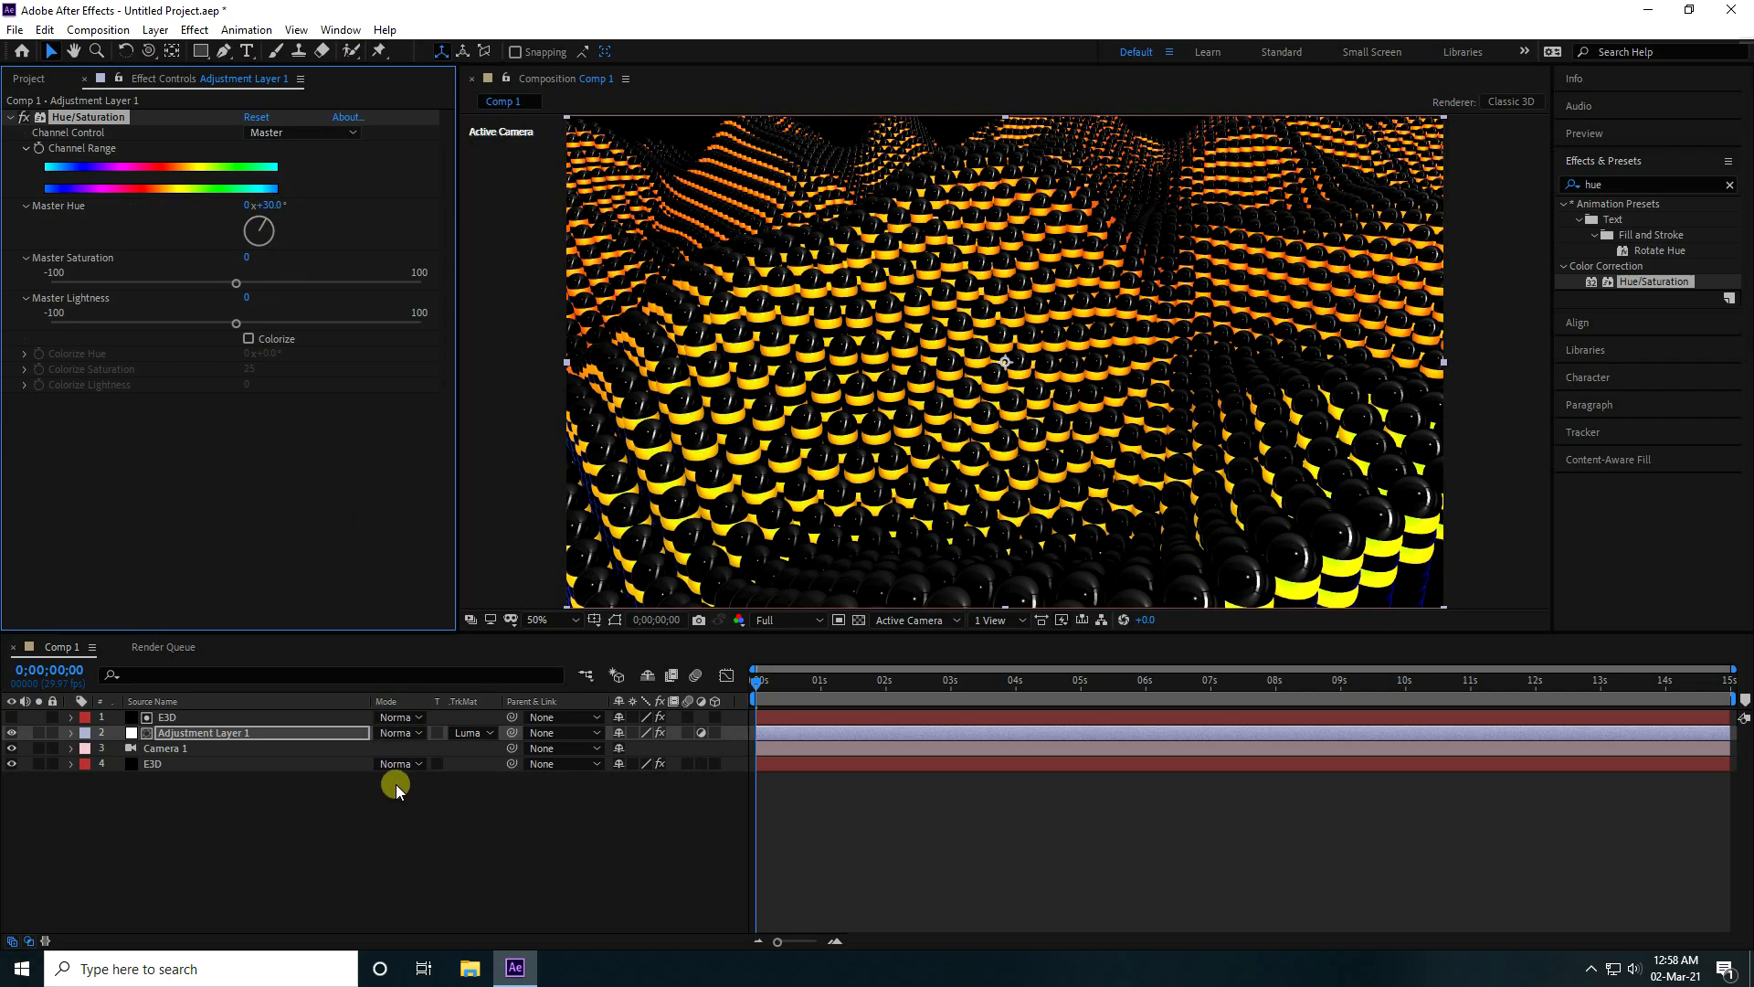
Add a second adjustment layer and place it between Adjustment Layer 1 and Camera 1
left_click(309, 857)
right_click(203, 810)
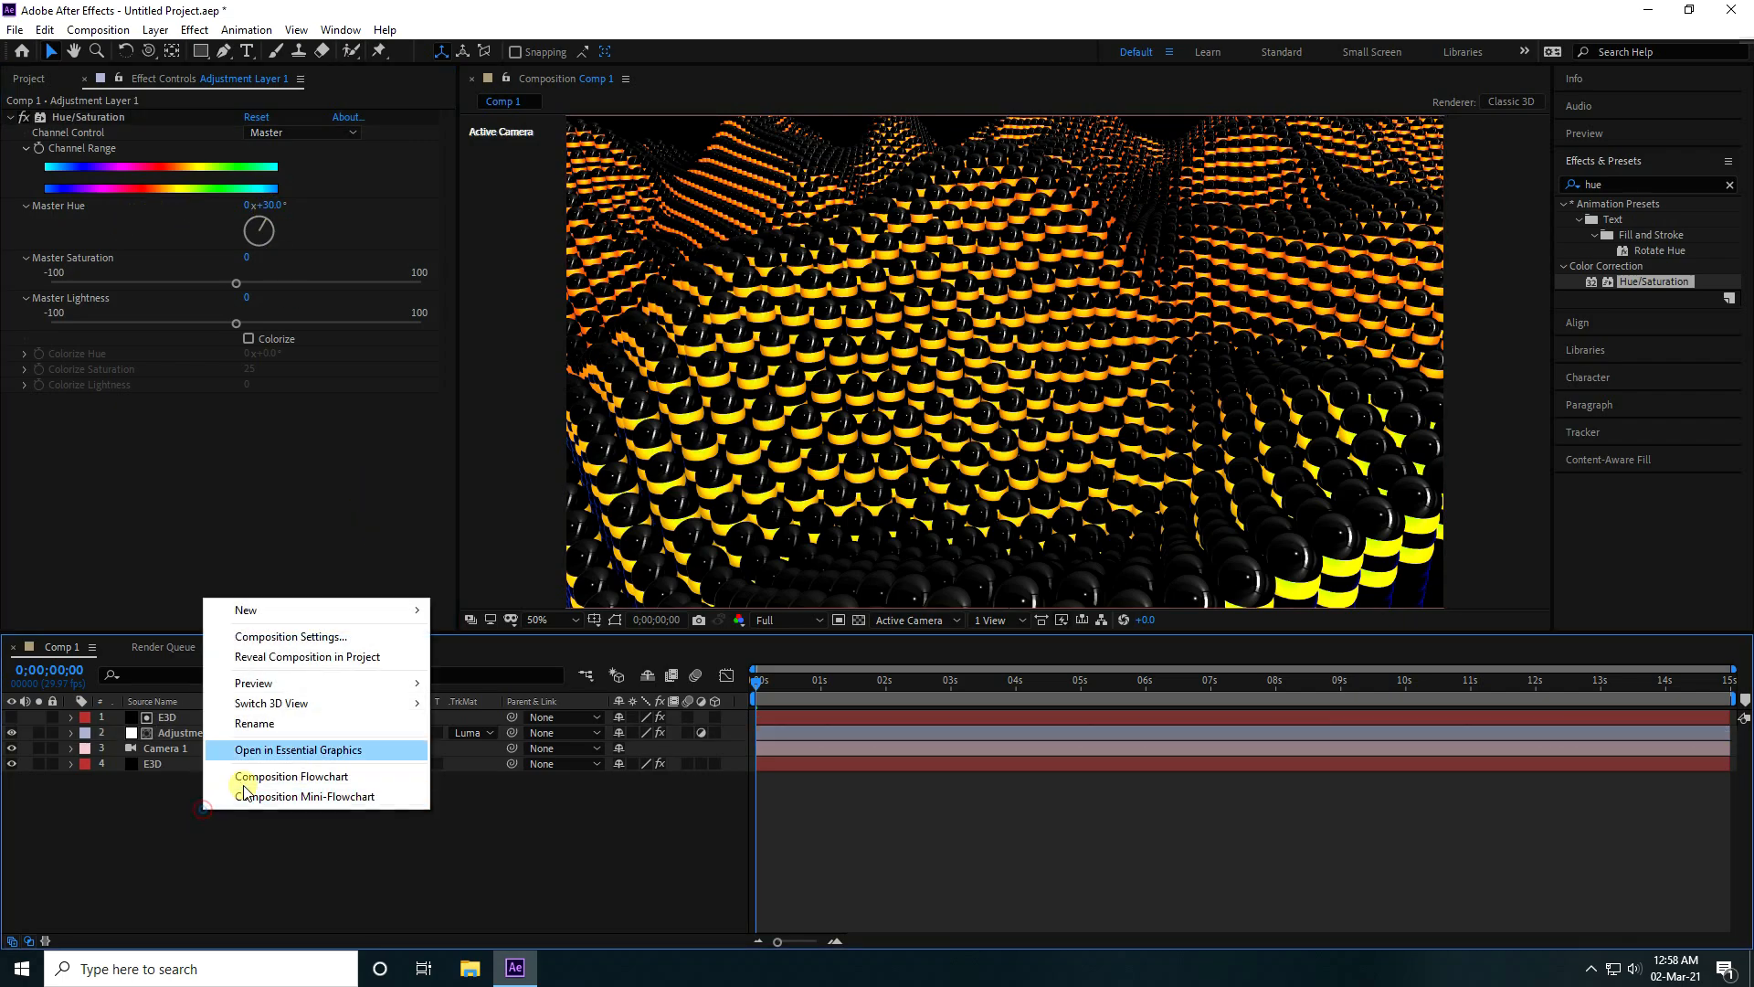
left_click(289, 609)
left_click(499, 757)
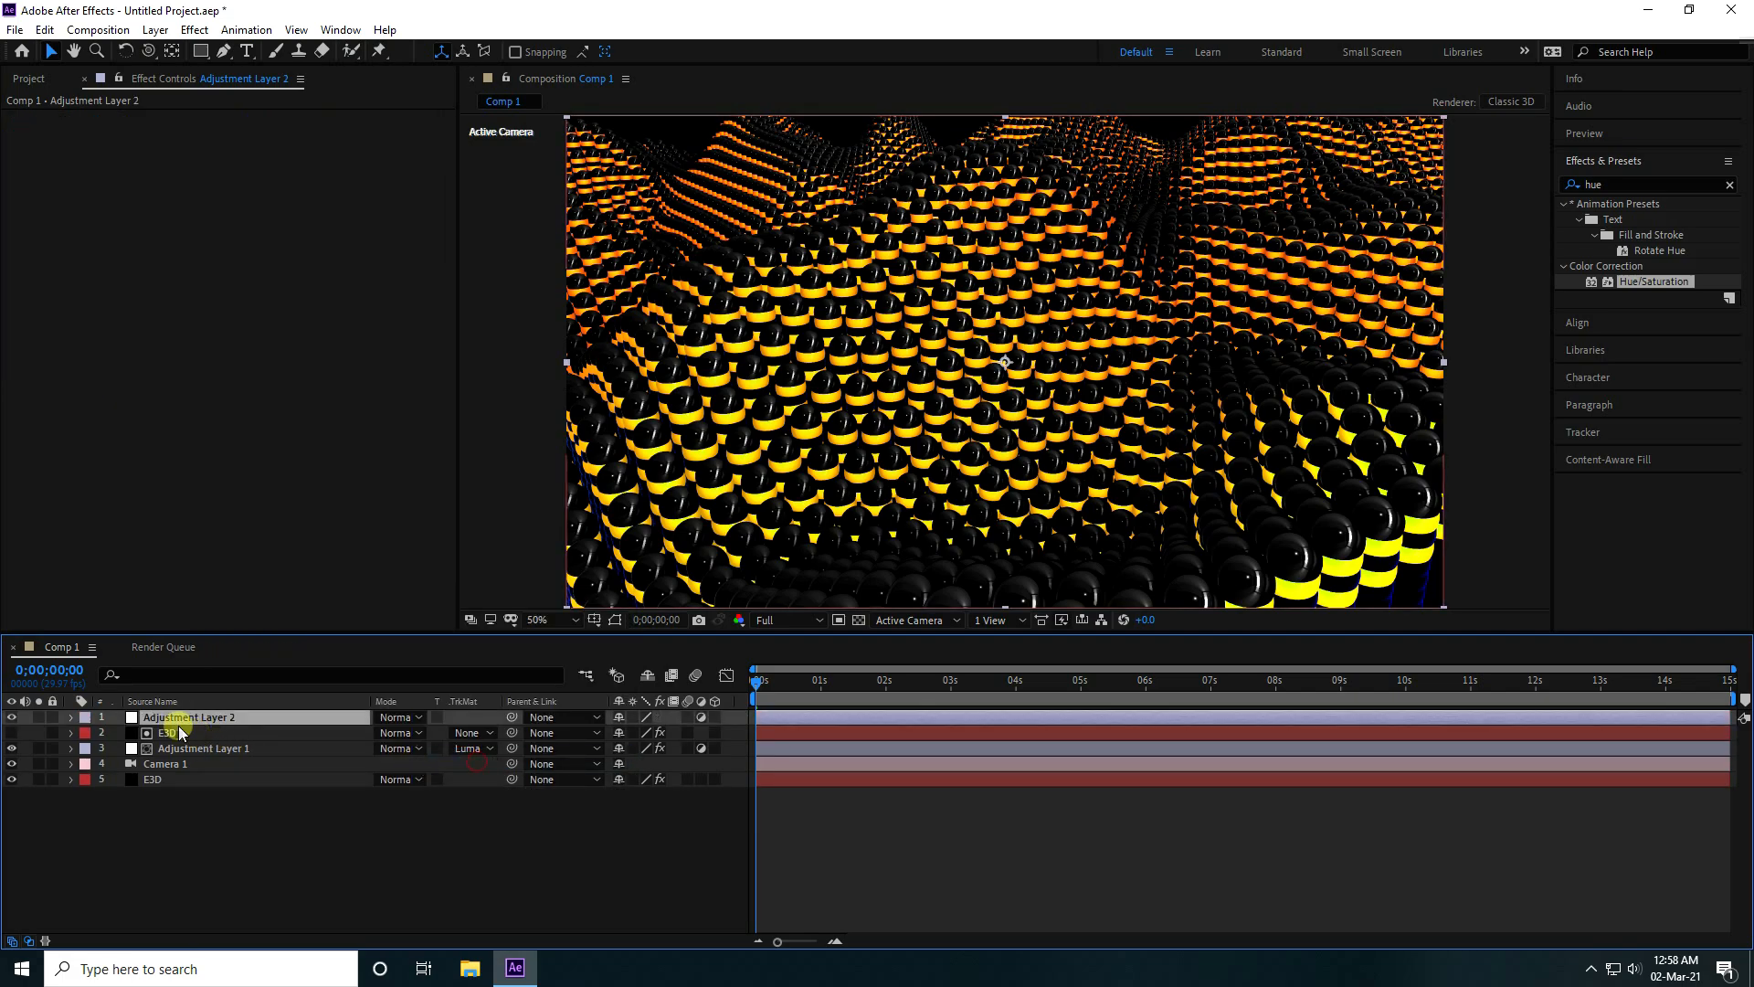
left_click_drag(187, 720, 202, 761)
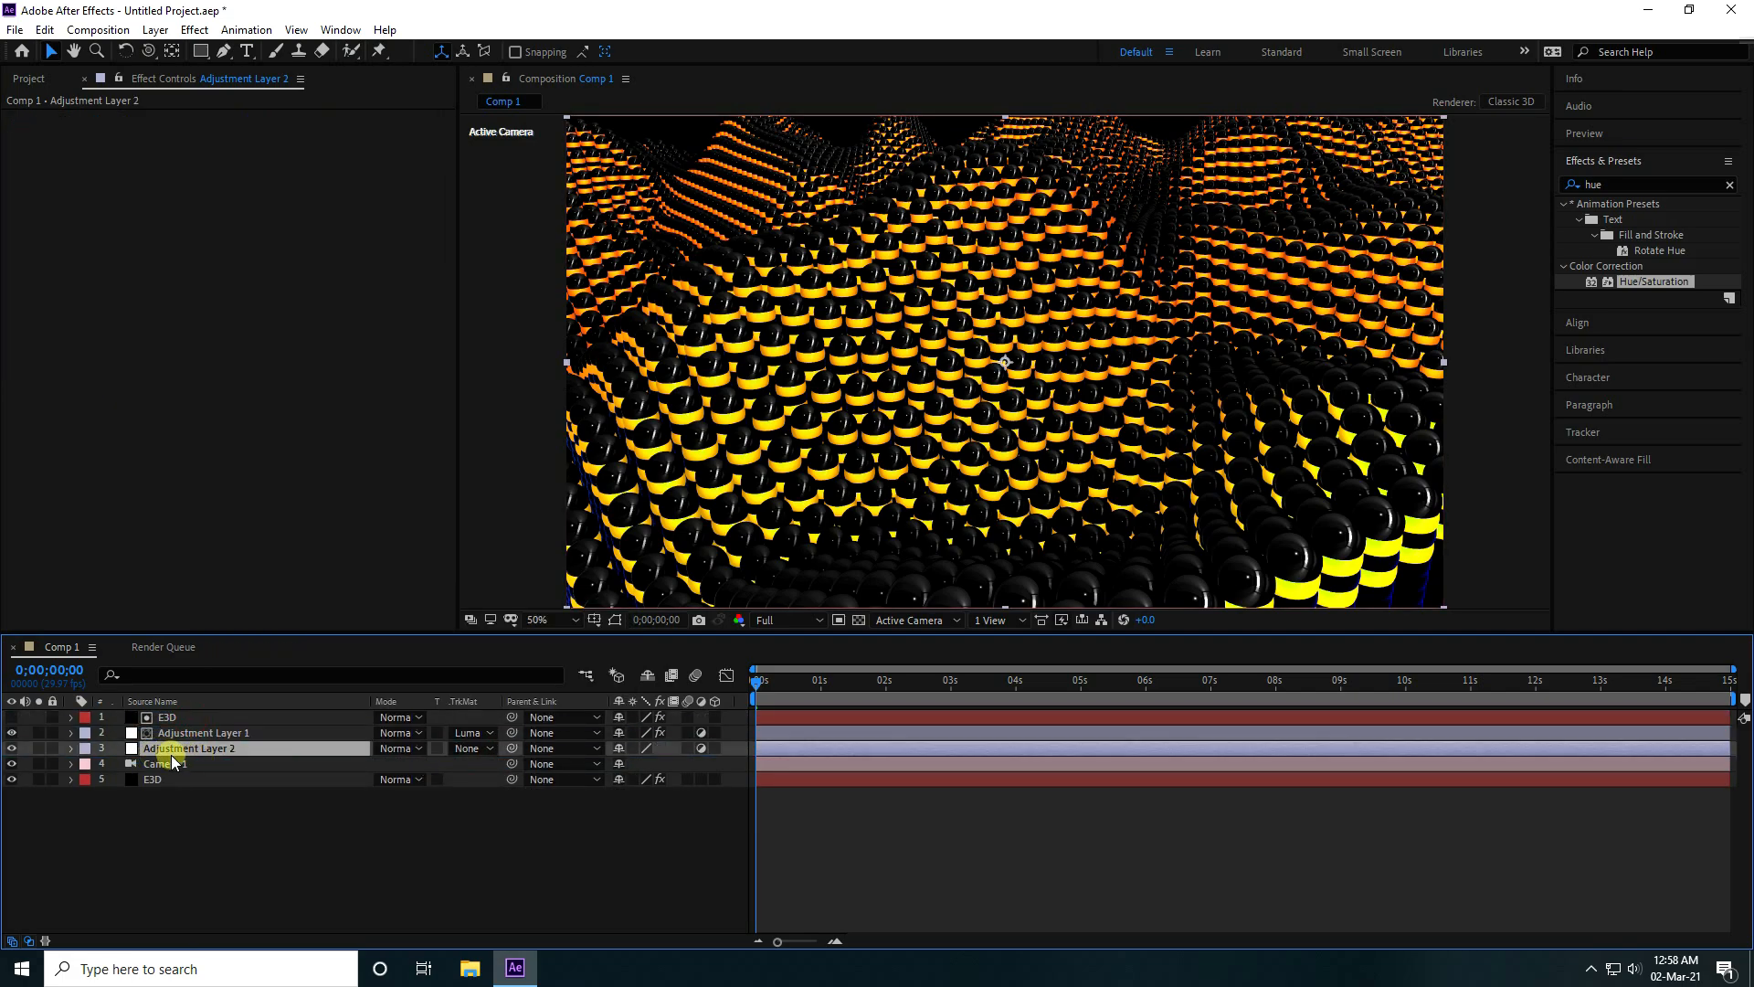
Apply Hue/Saturation to Adjustment Layer 2 and set a Channel Range keyframe at the first frame
left_click_drag(1652, 279, 206, 751)
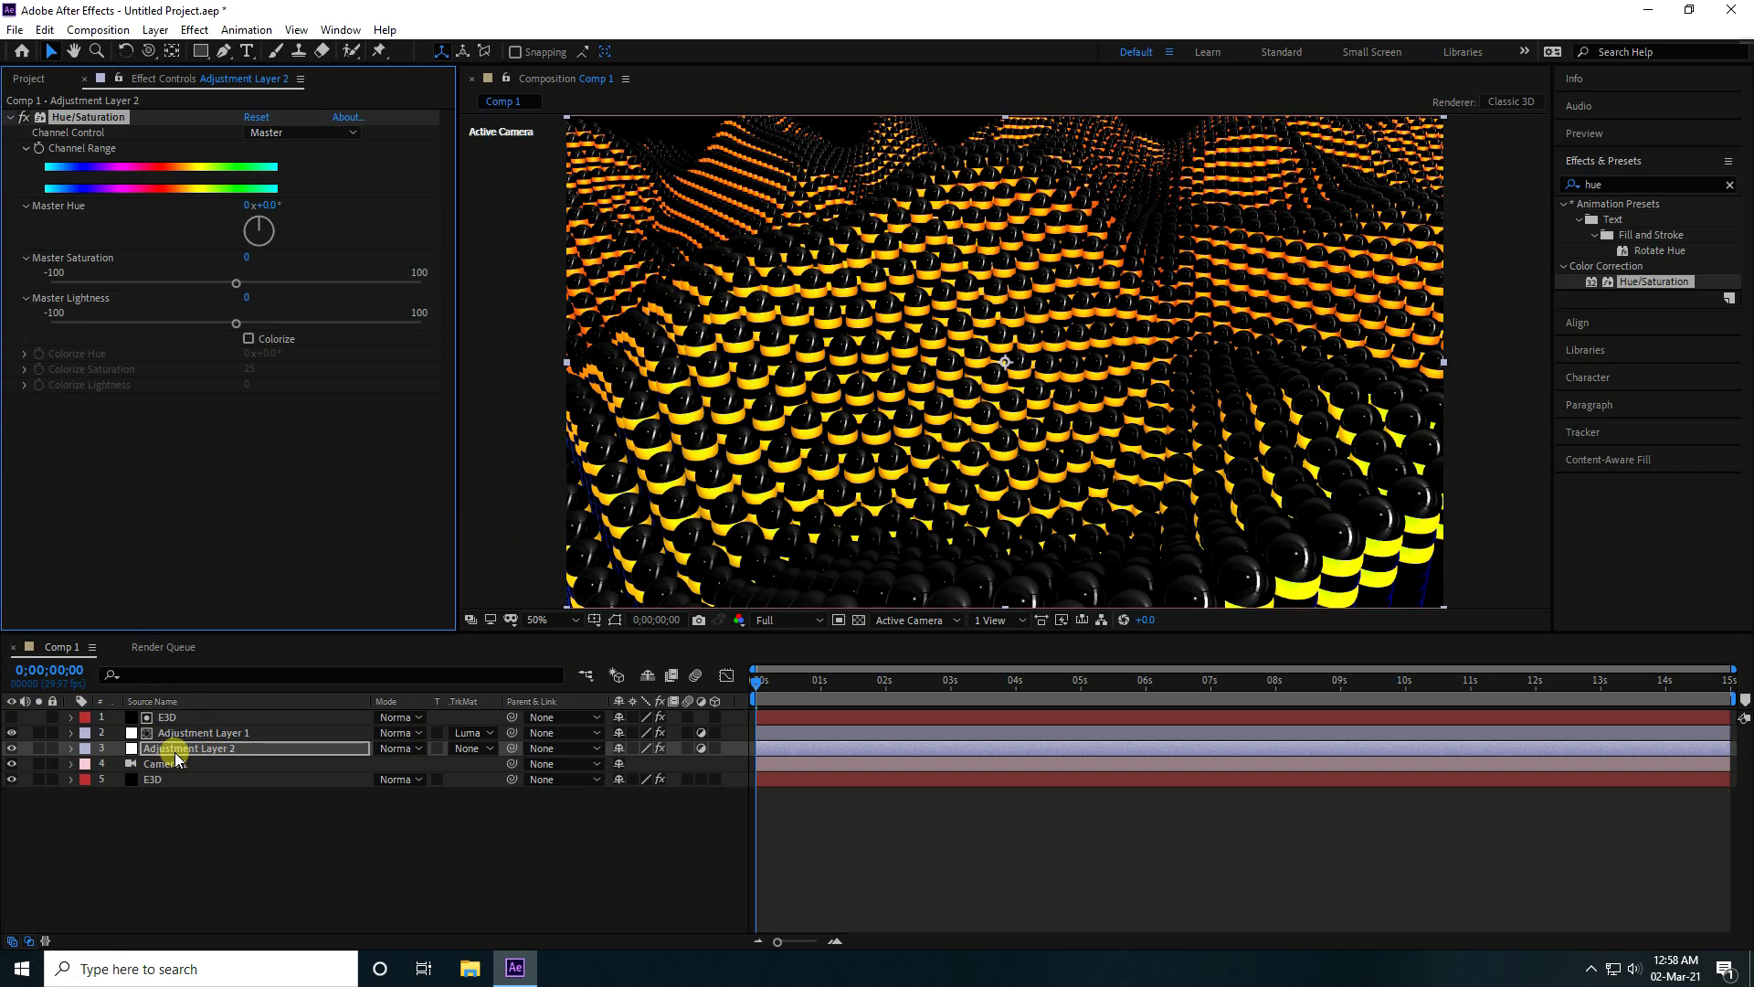
key("e")
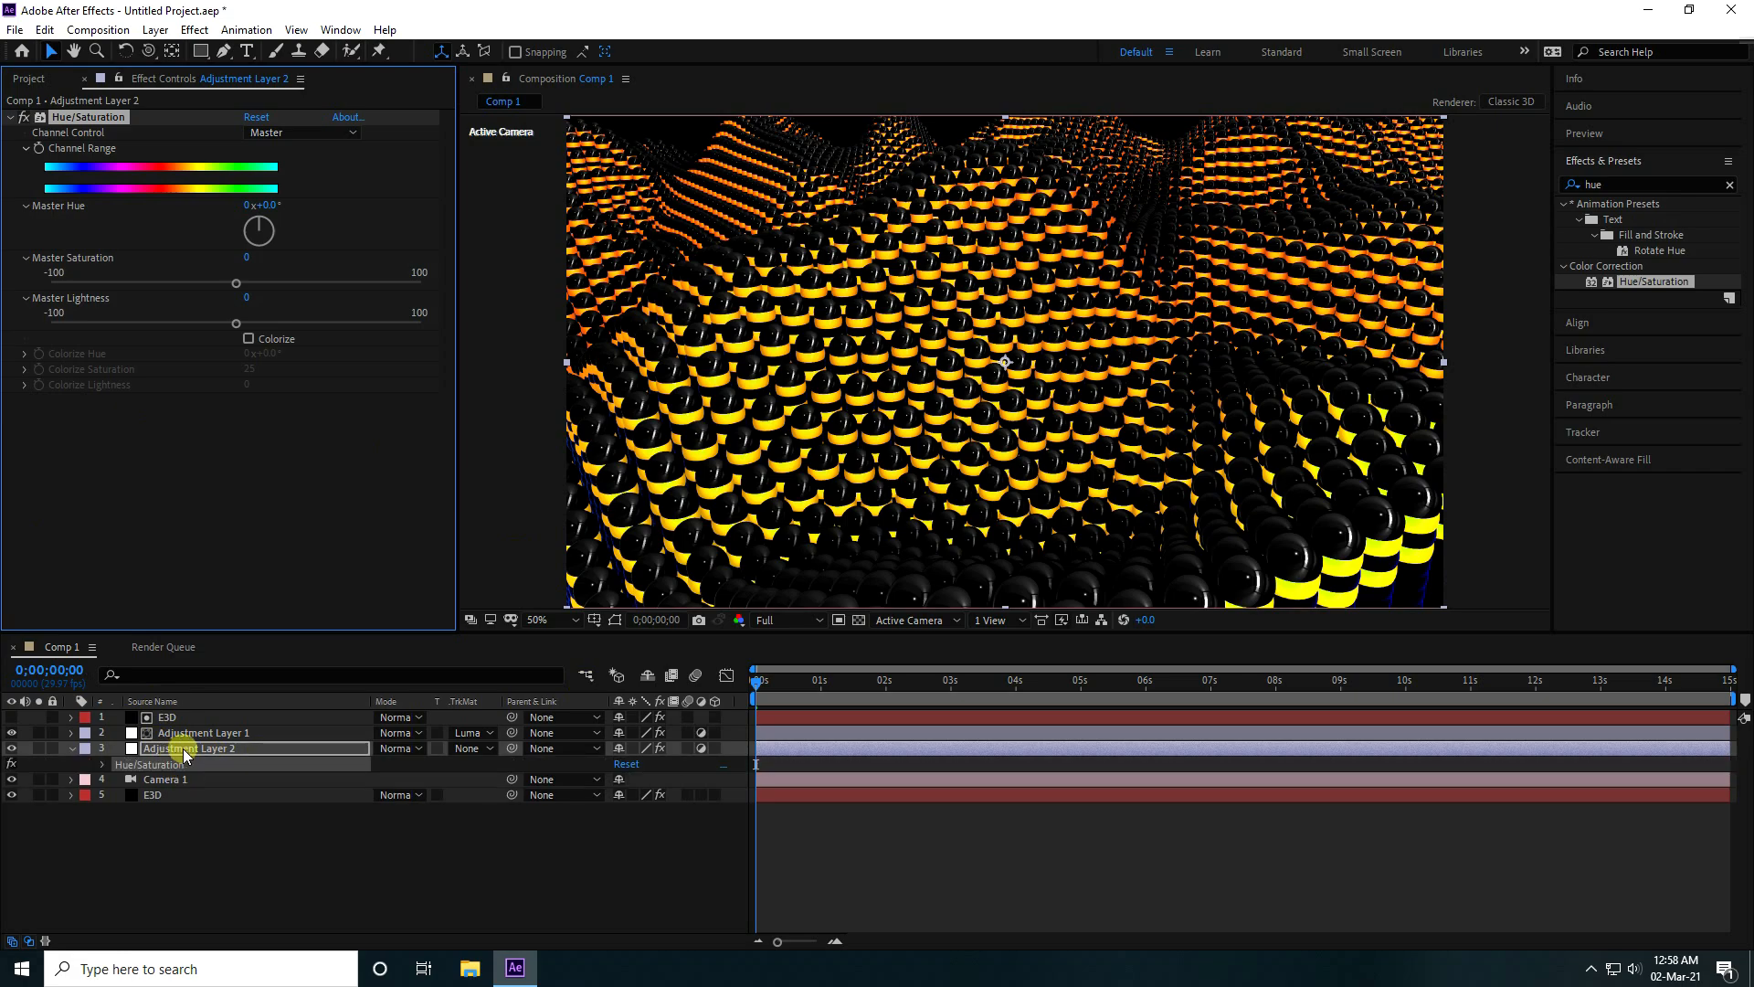
left_click(102, 765)
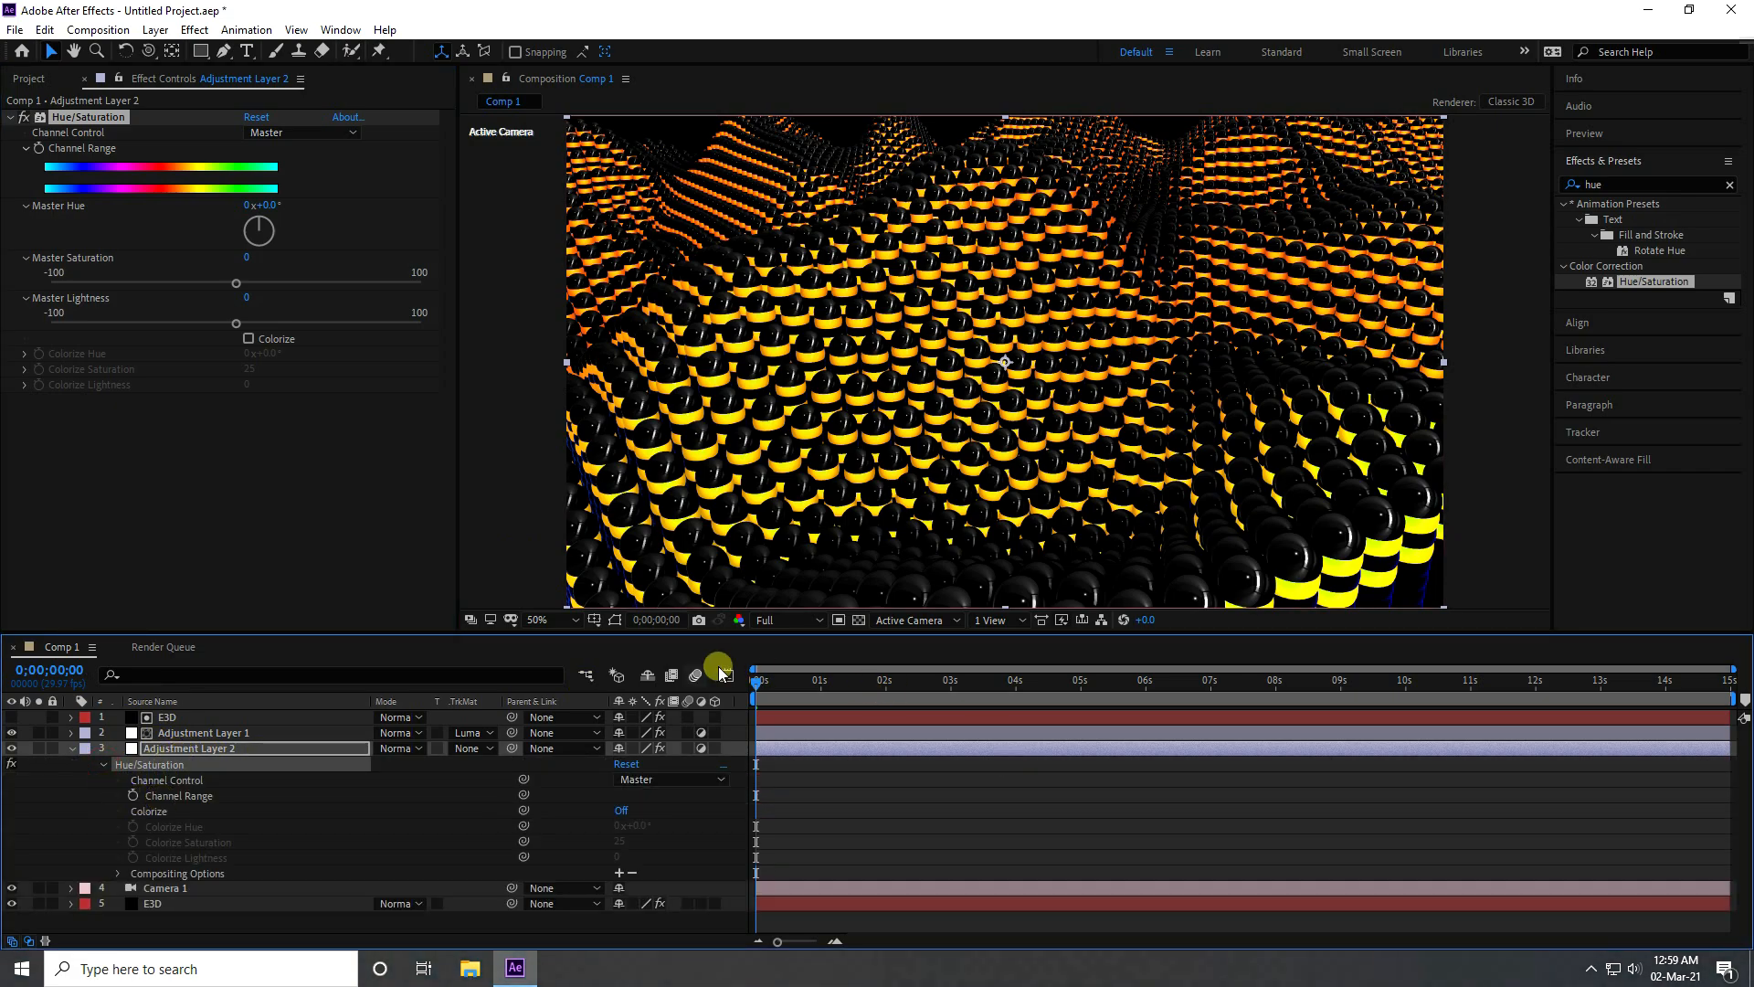
left_click(132, 795)
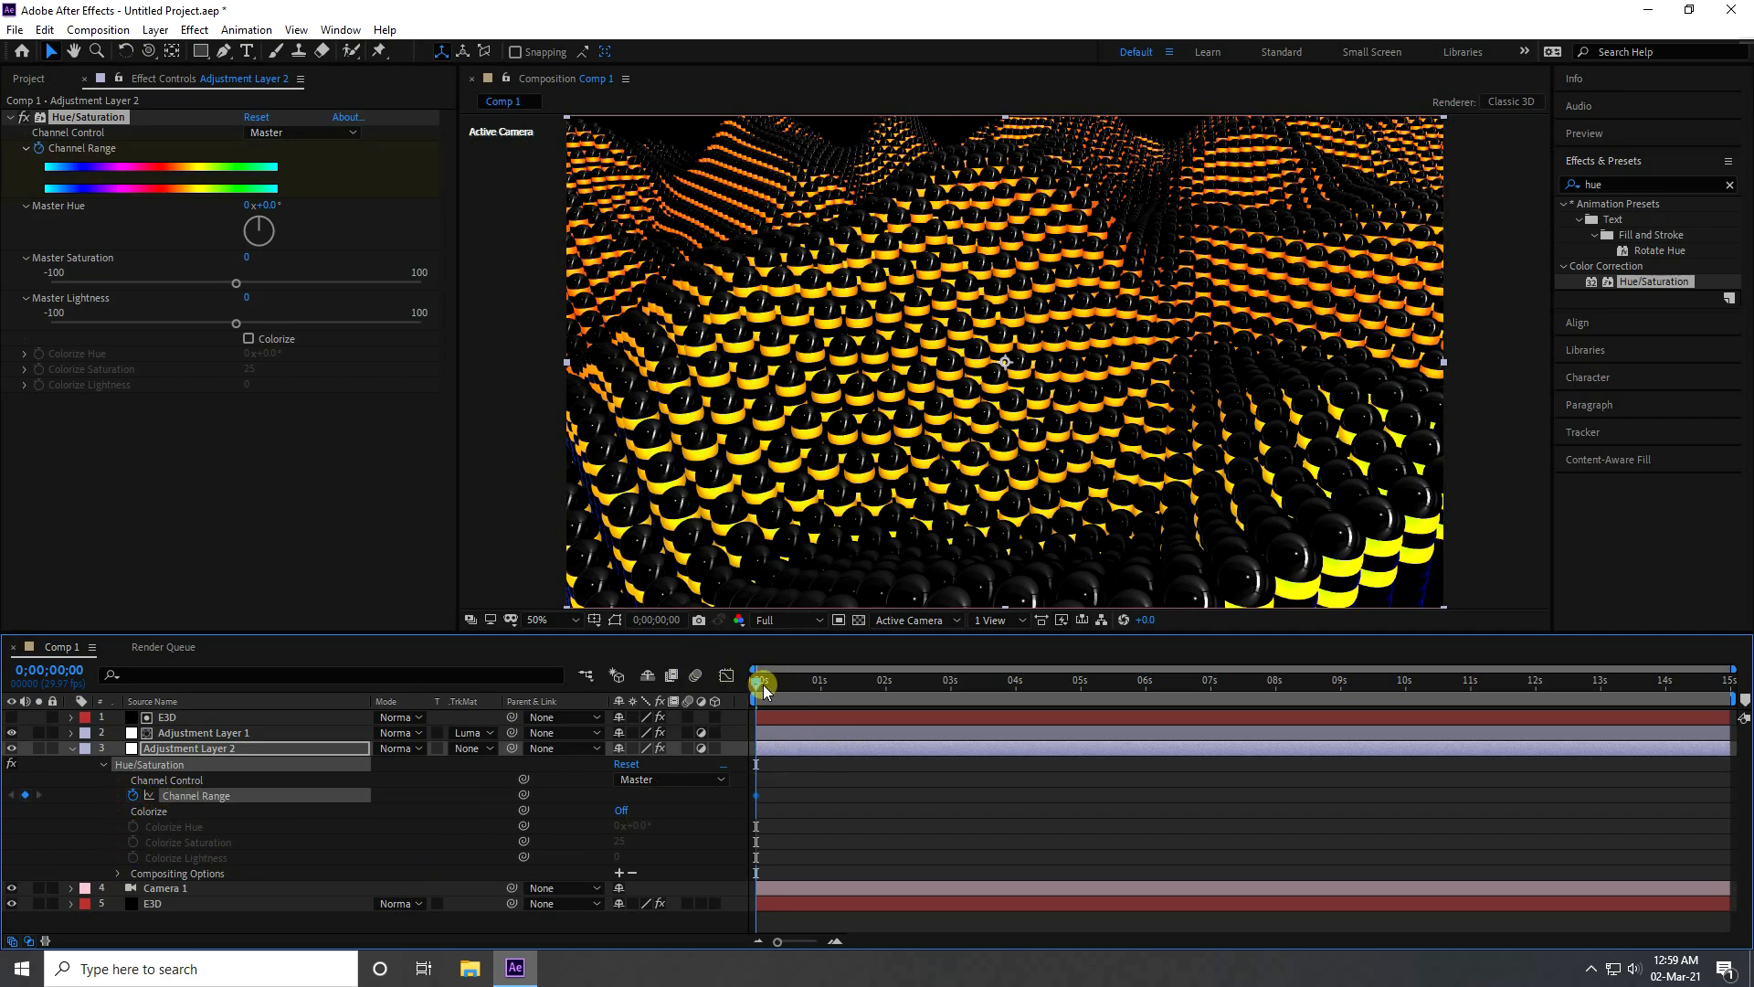
At 0;00;14;29, set Adjustment Layer 2's Master Hue to 1x+0.0° to keyframe one full hue rotation
left_click_drag(764, 684, 1730, 683)
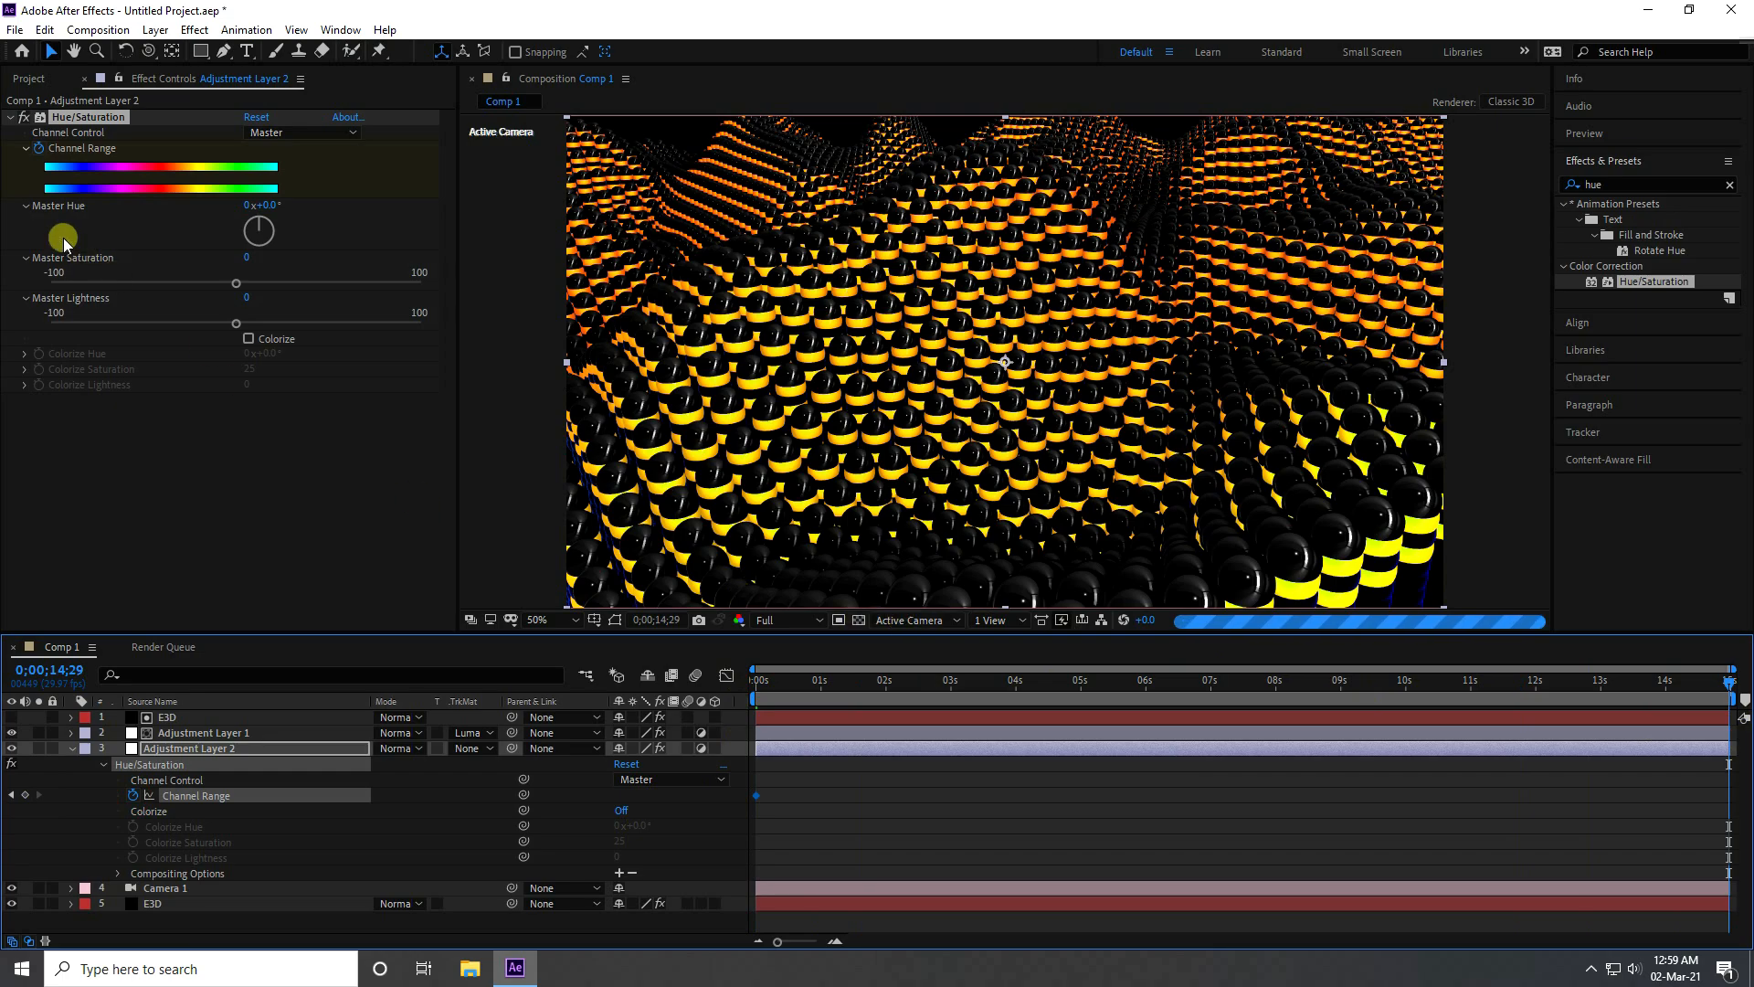
left_click(245, 206)
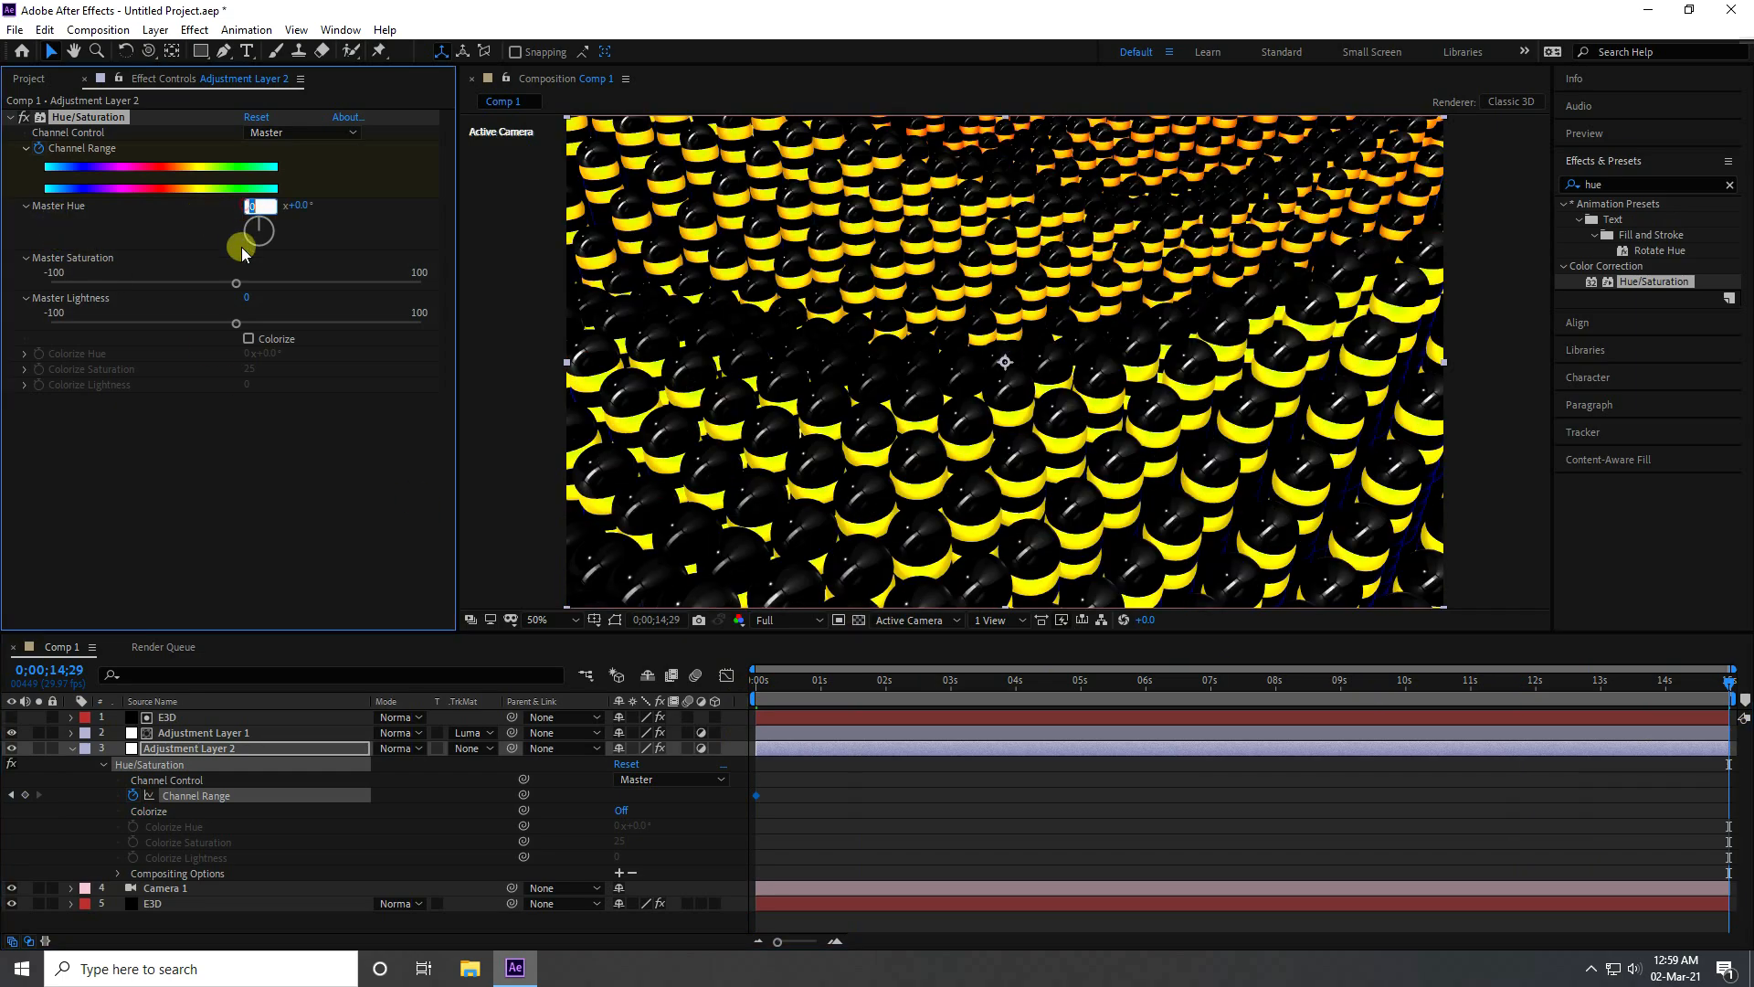
type("1")
key("Return")
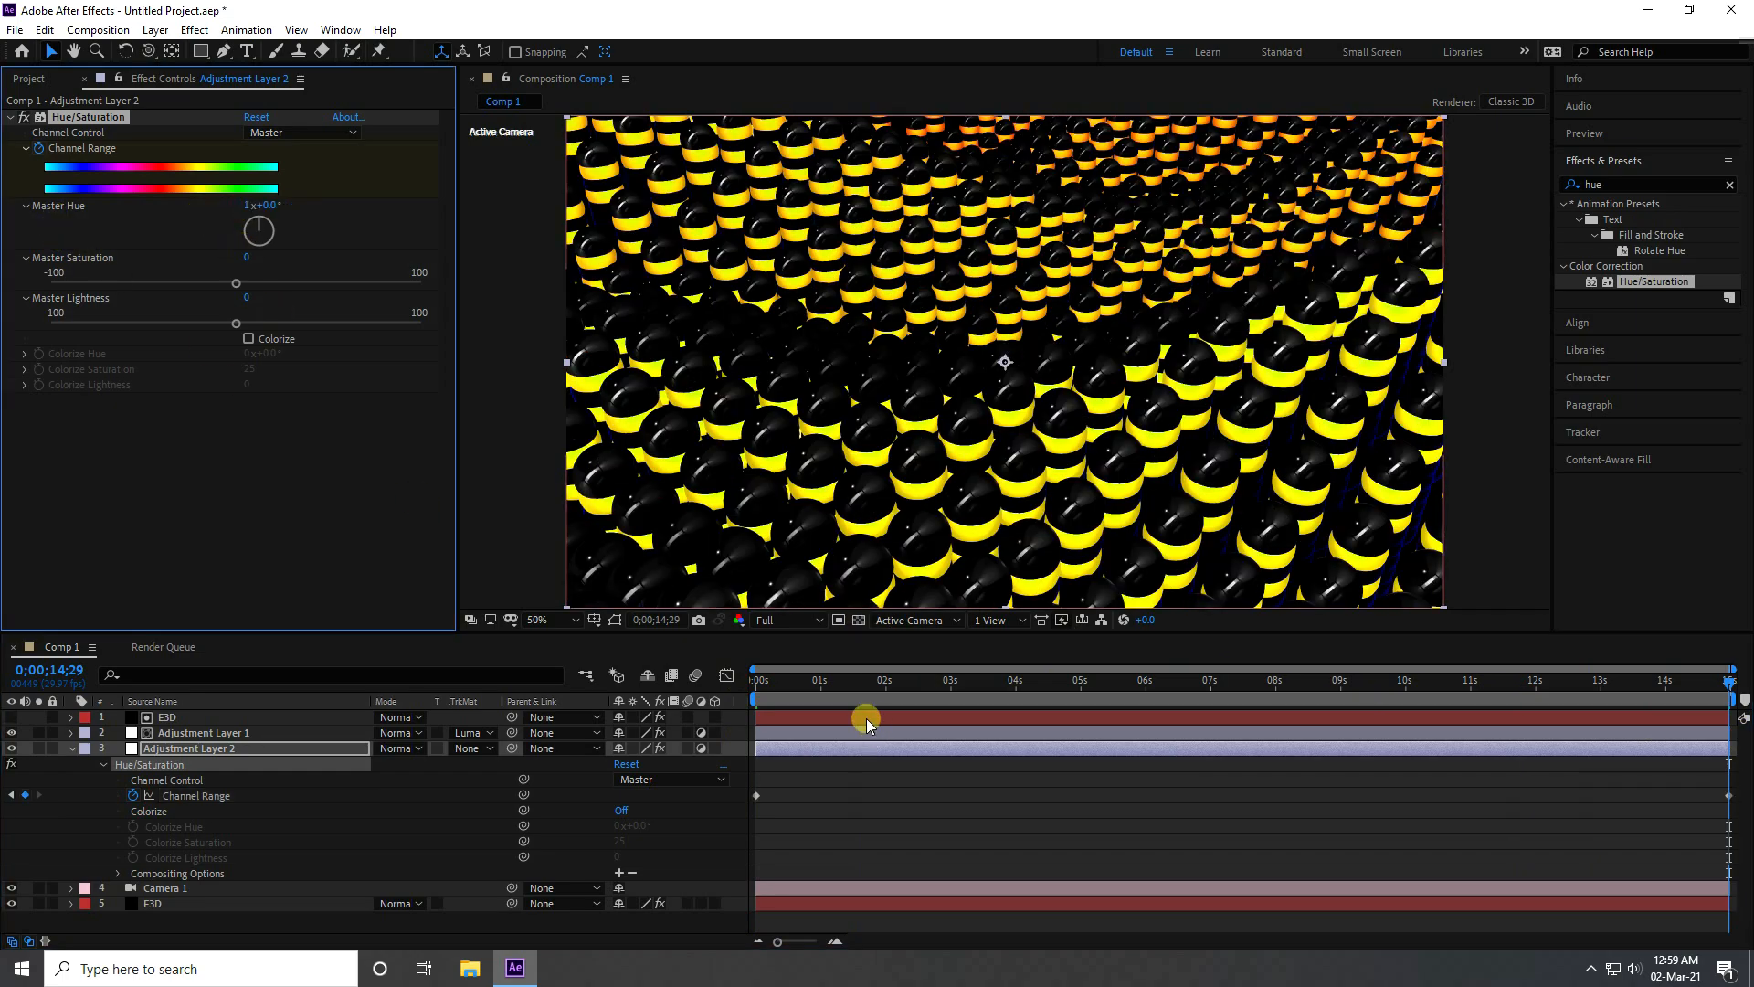
Preview the hue animation from the first frame, then return to the start and collapse Adjustment Layer 2's properties
left_click_drag(786, 678, 734, 684)
key("Home")
left_click(617, 819)
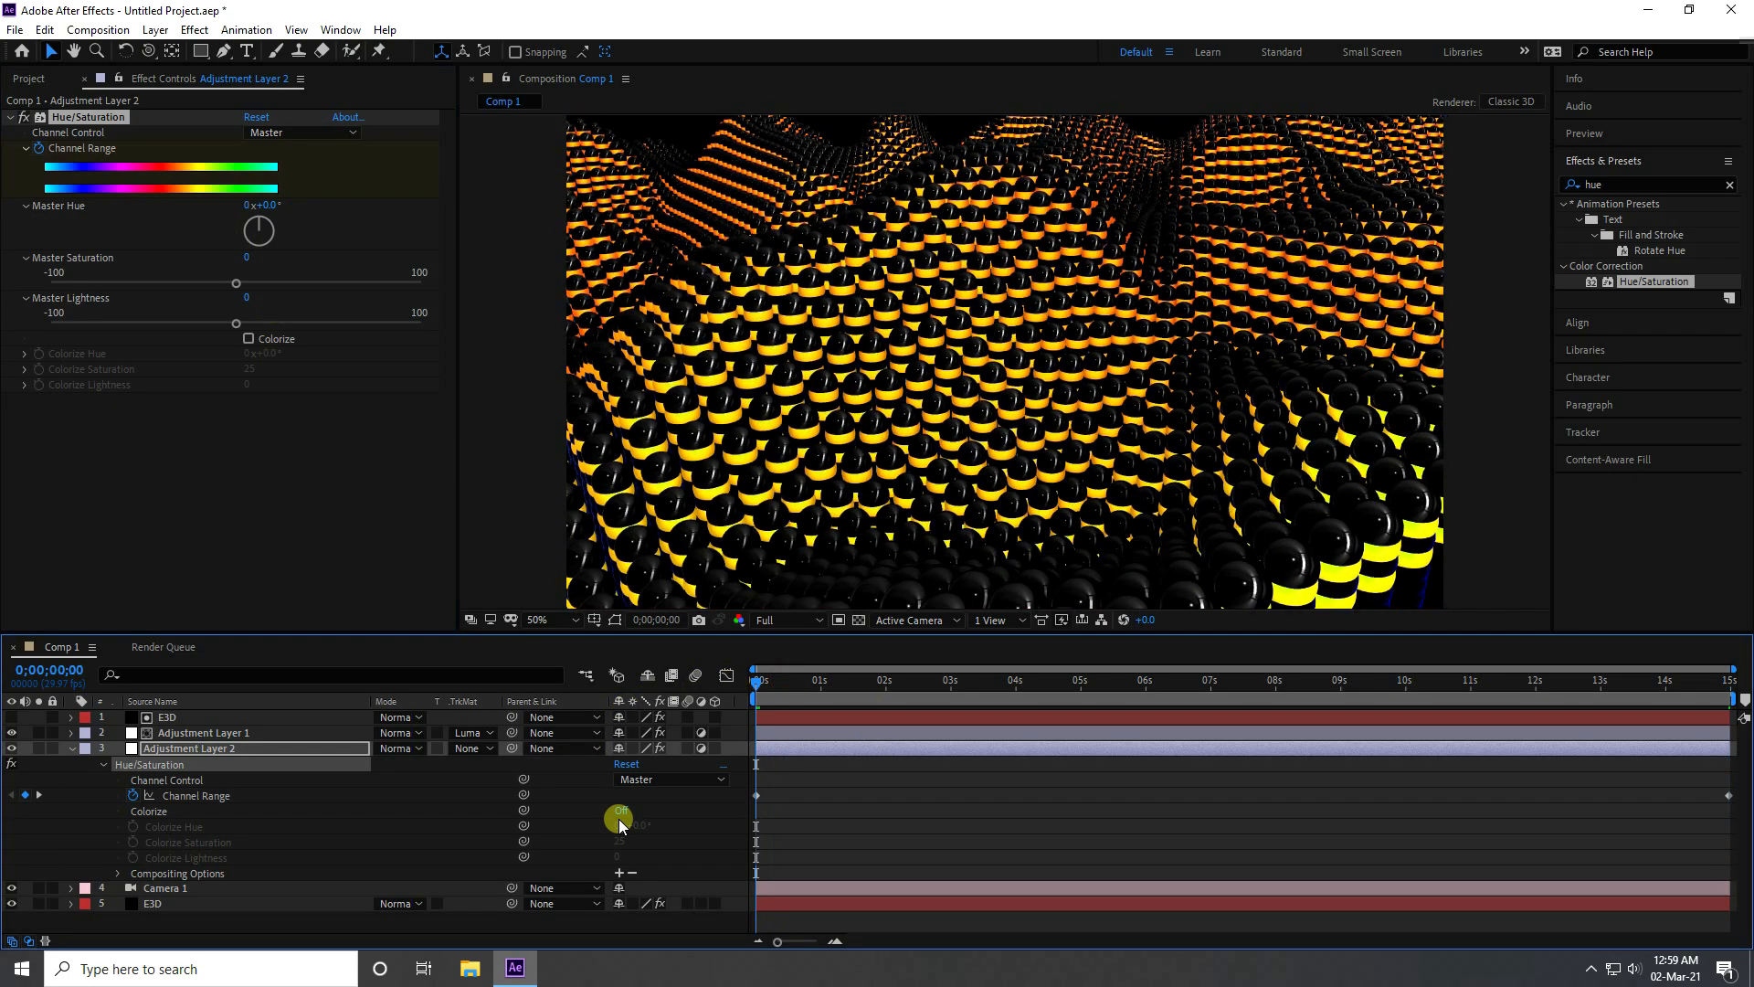
key("space")
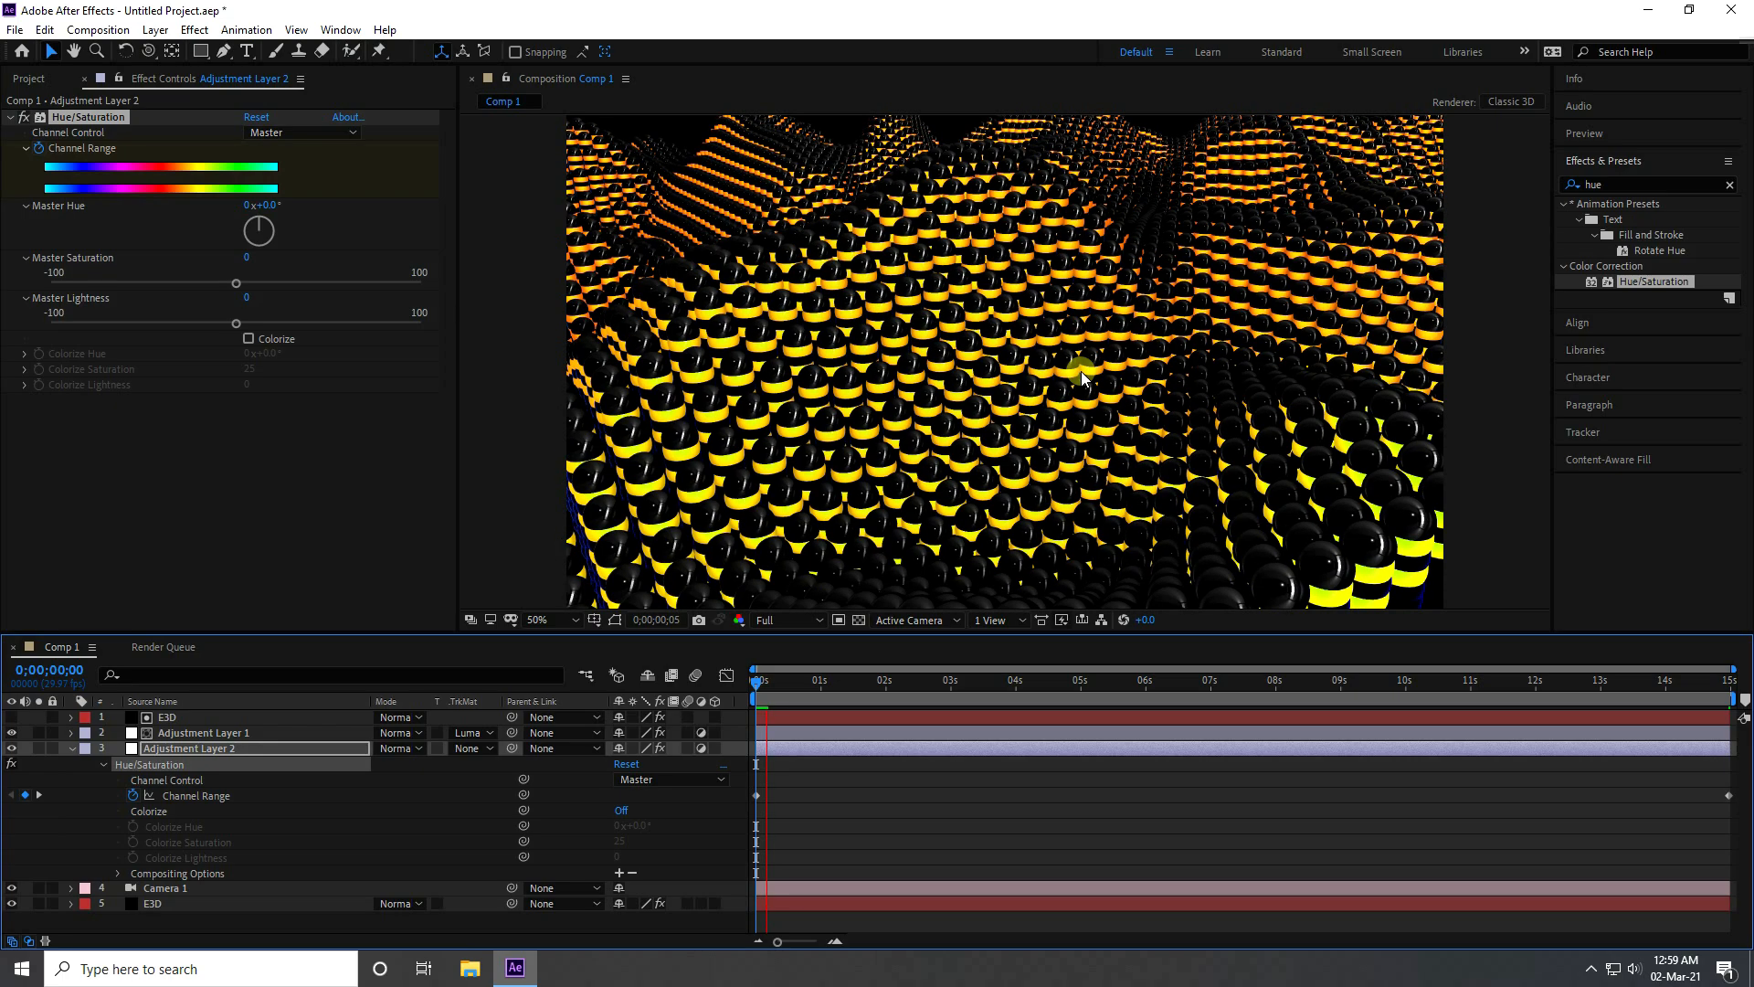
key("space")
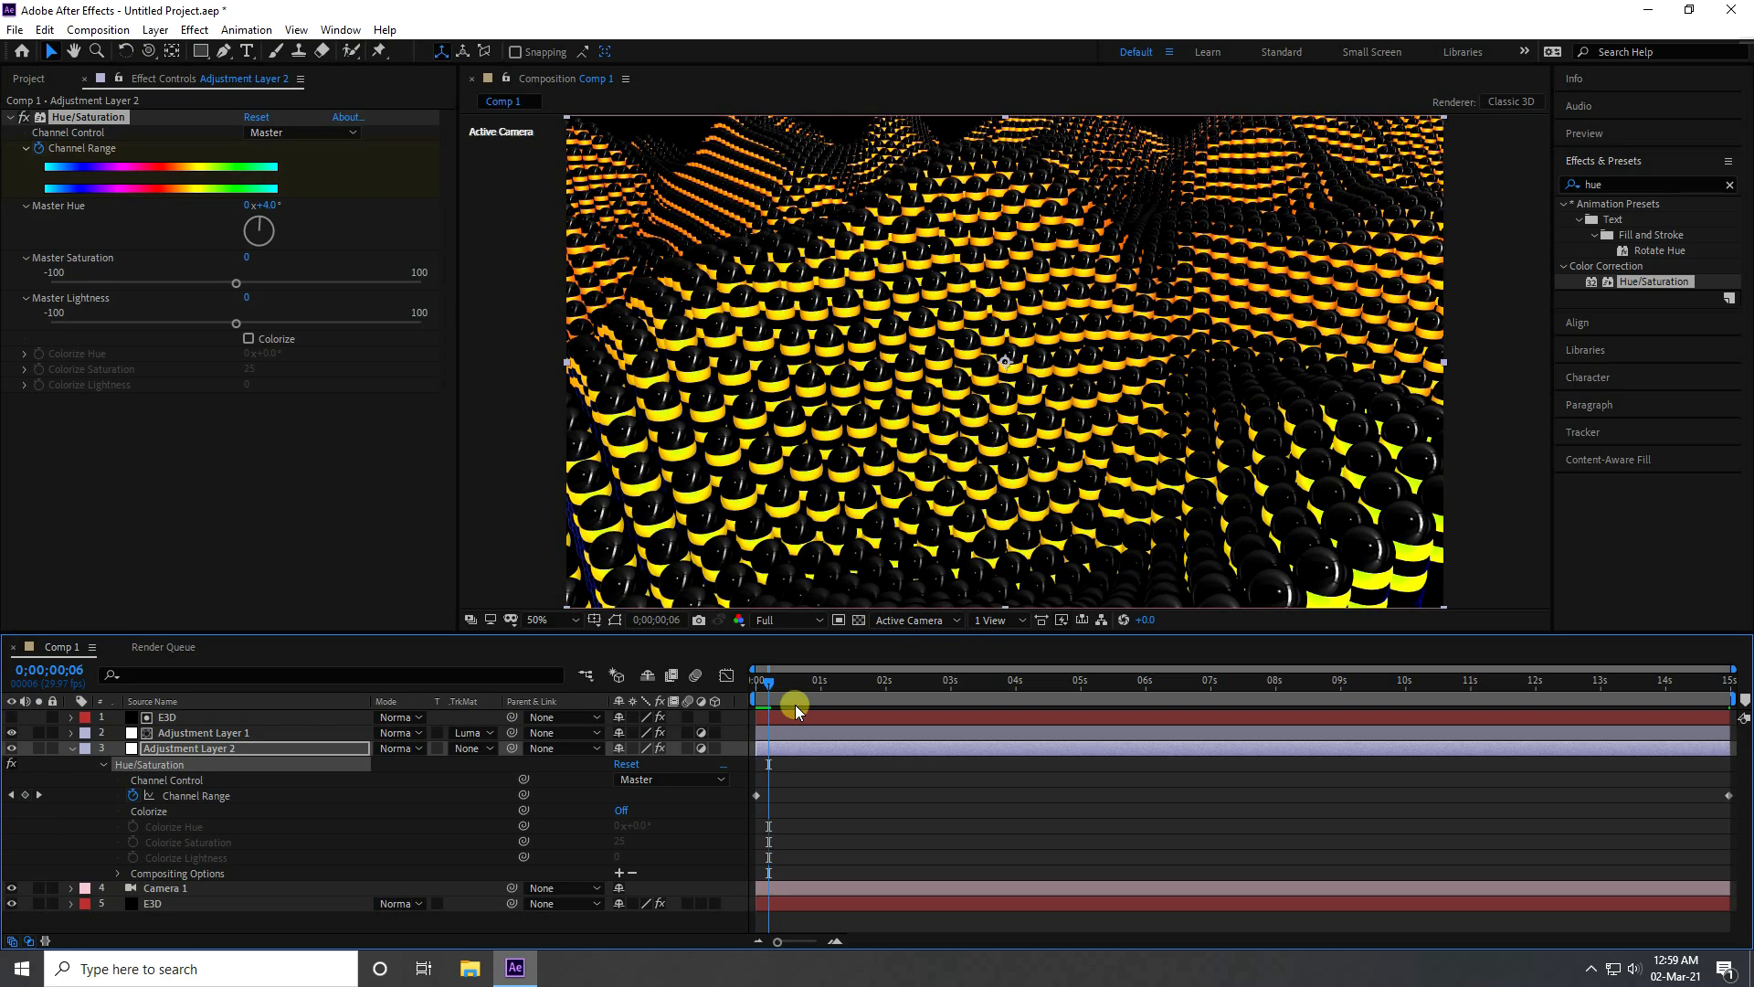
left_click(754, 685)
left_click(73, 748)
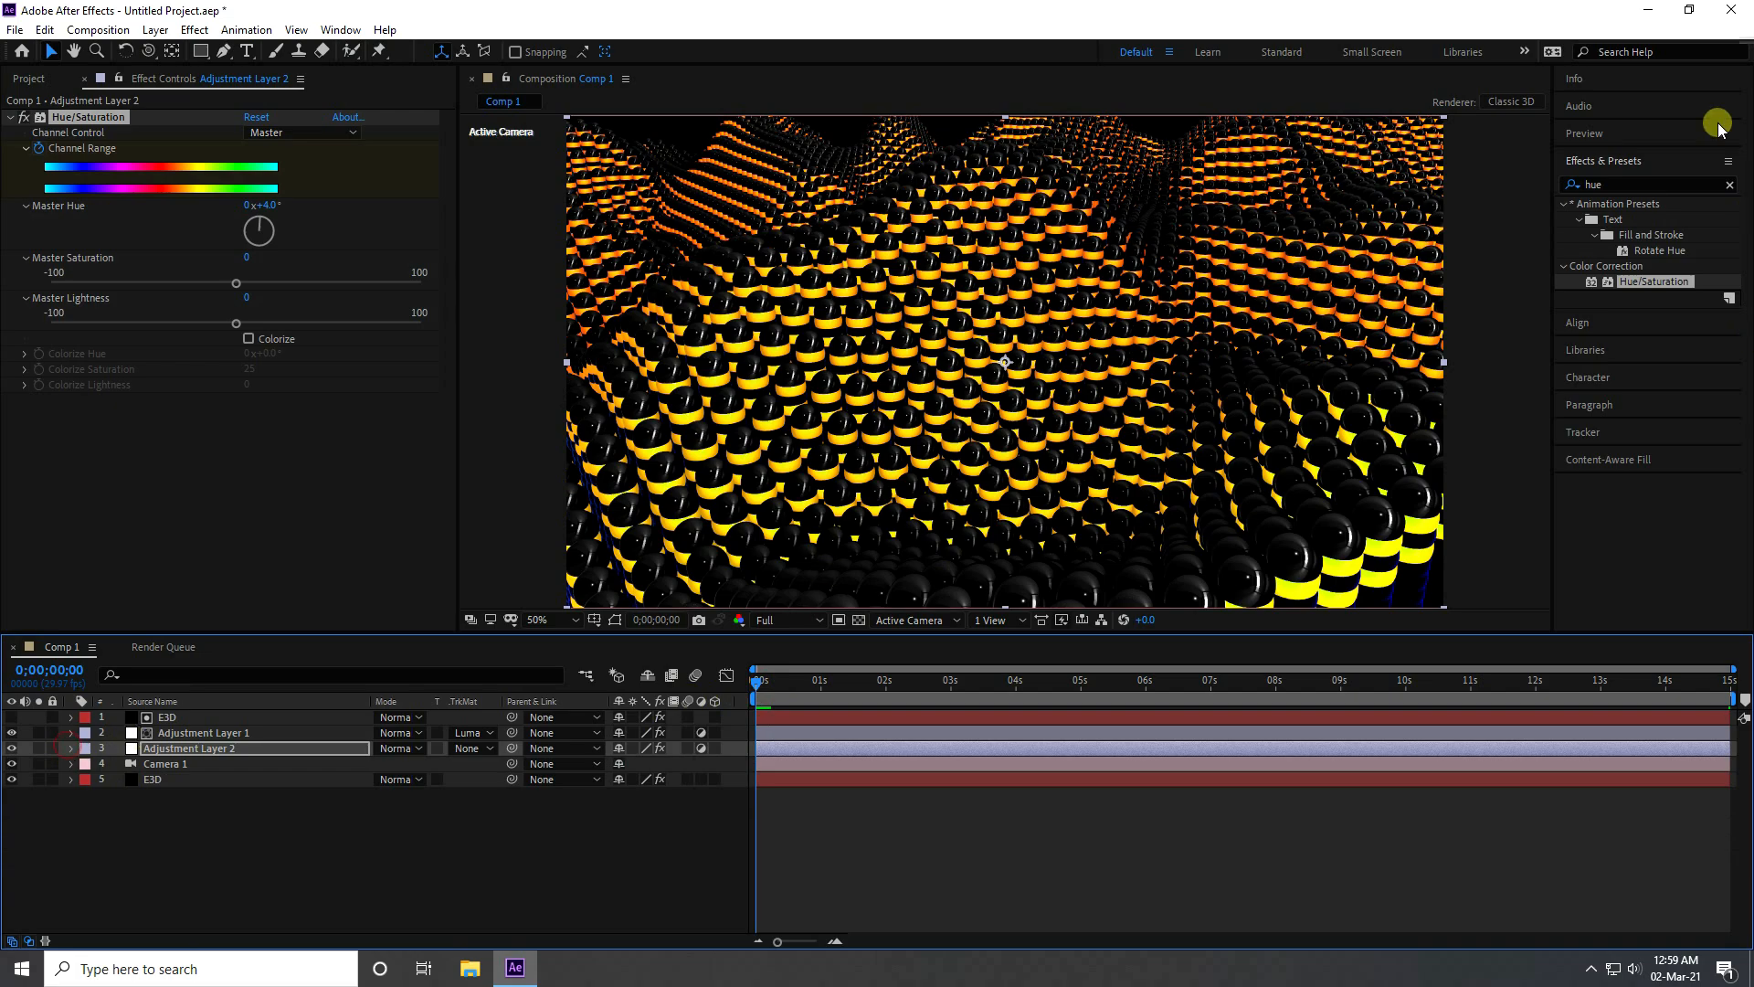
Search for "glow" and apply the Stylize Glow effect to Adjustment Layer 2
left_click(1606, 184)
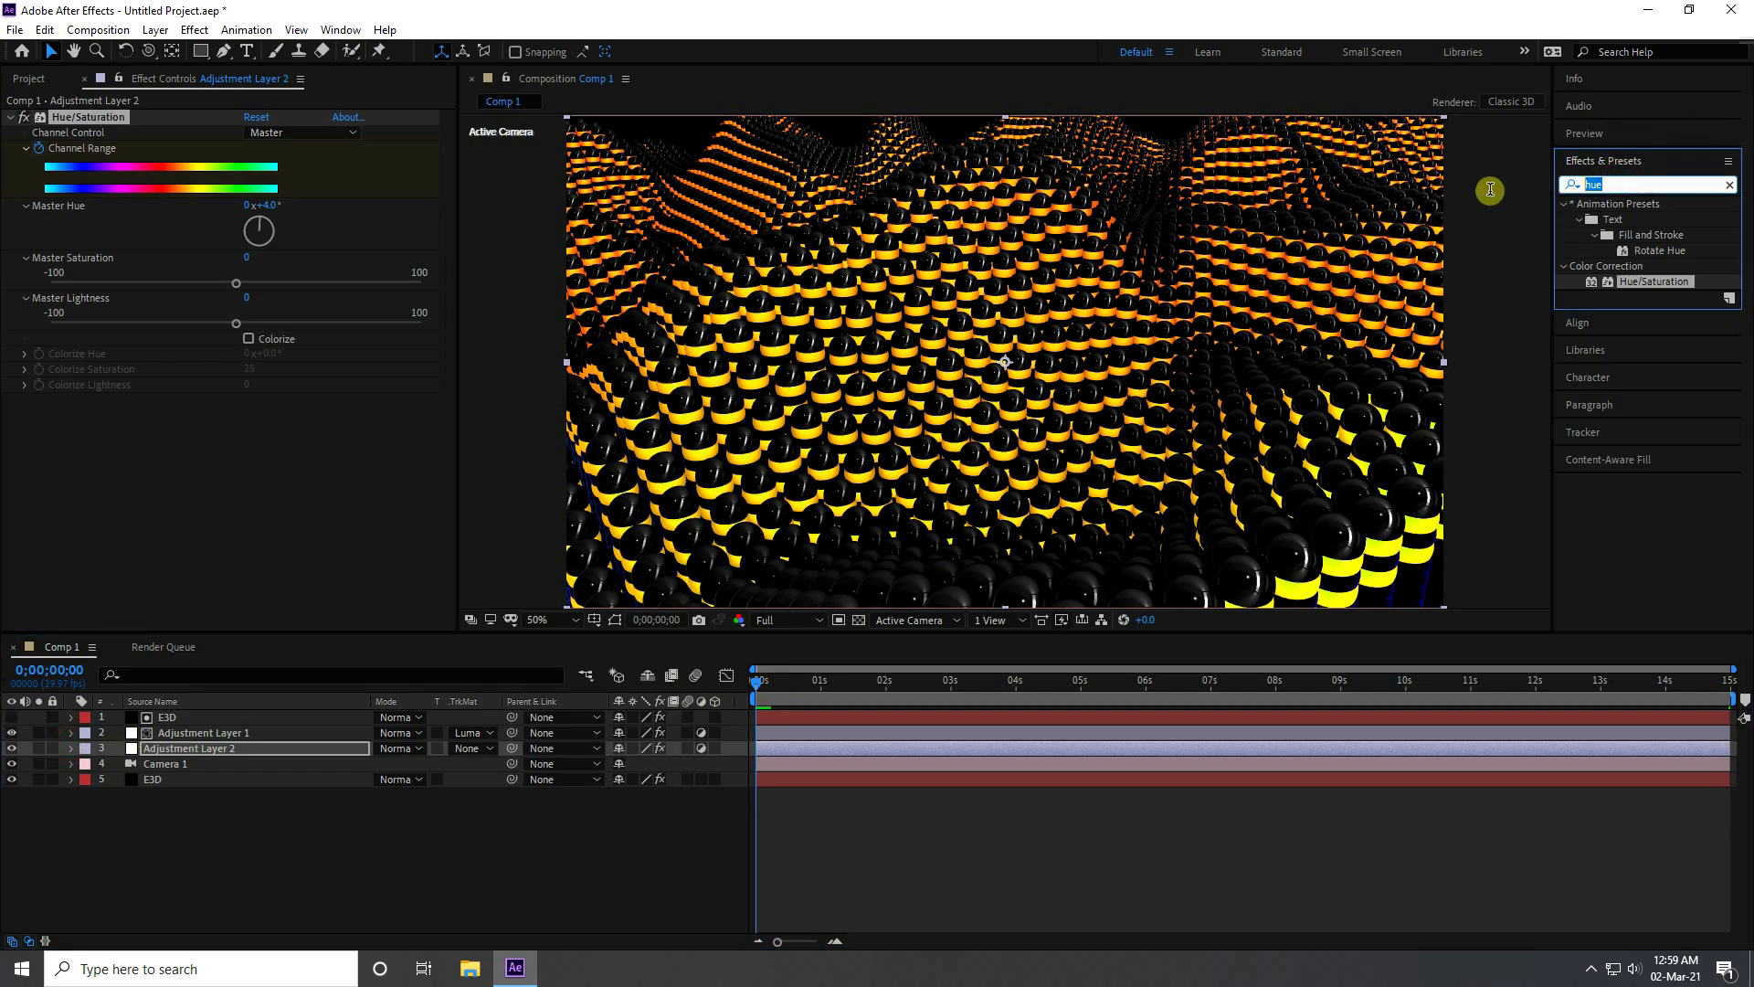
type("glow")
left_click(1630, 360)
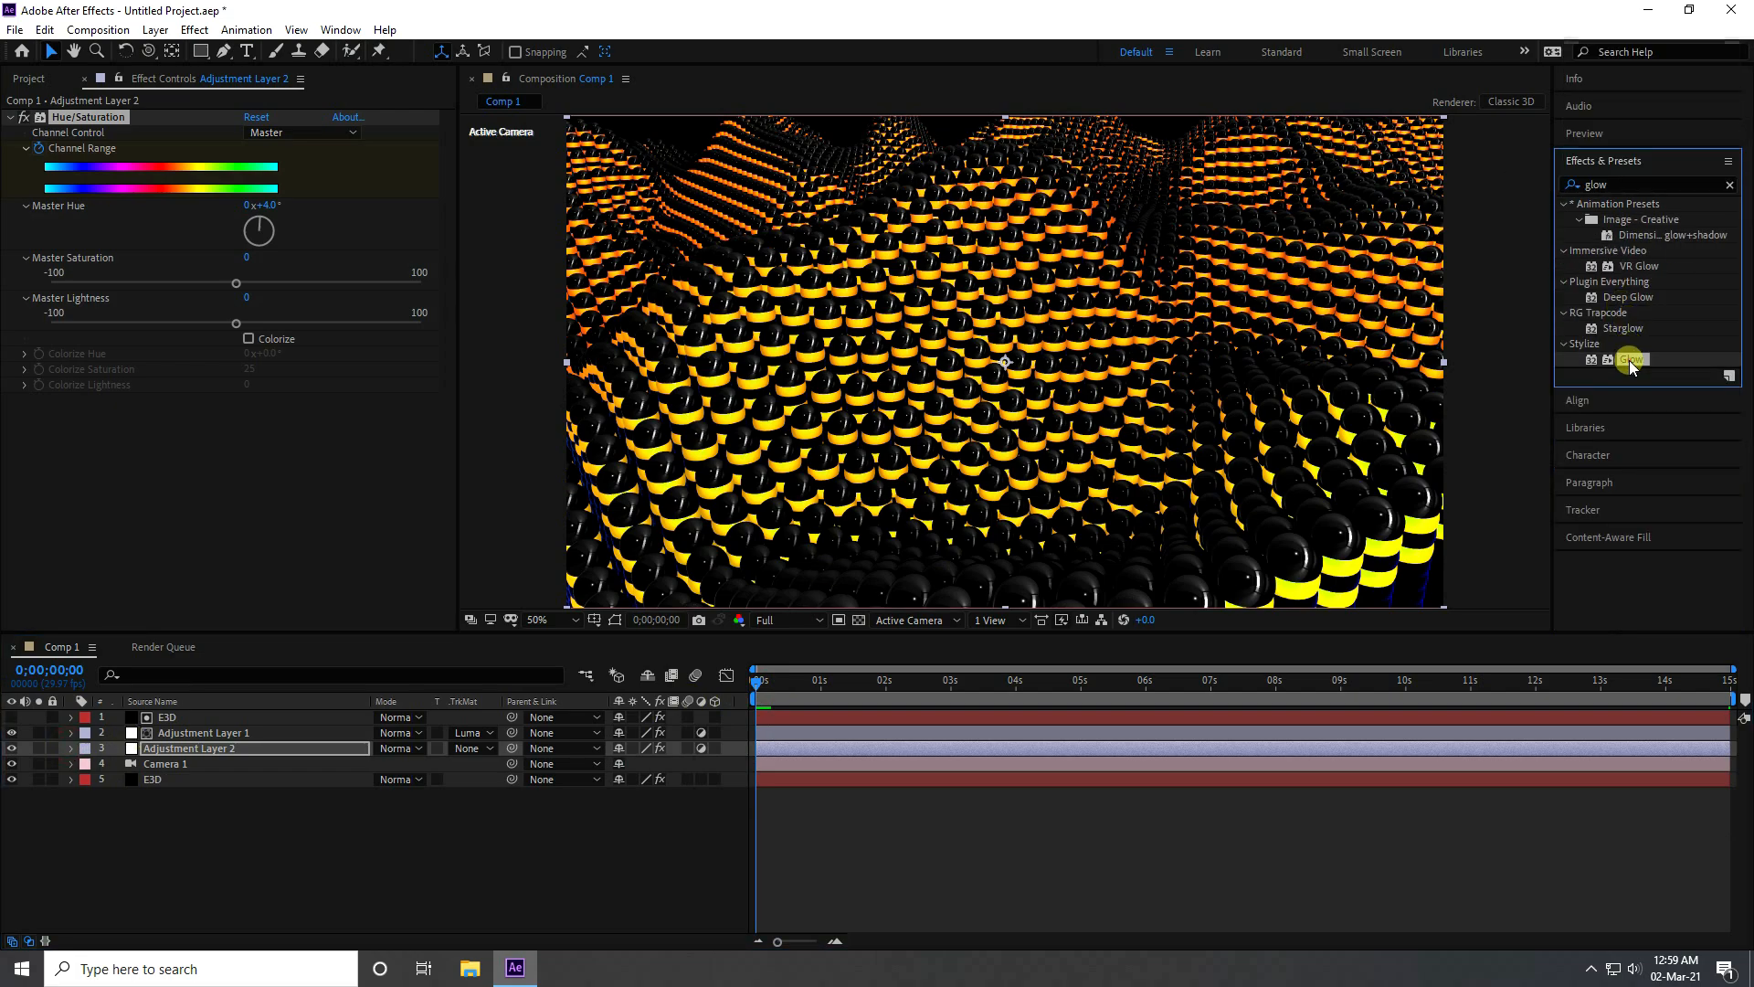
left_click_drag(1630, 360, 178, 751)
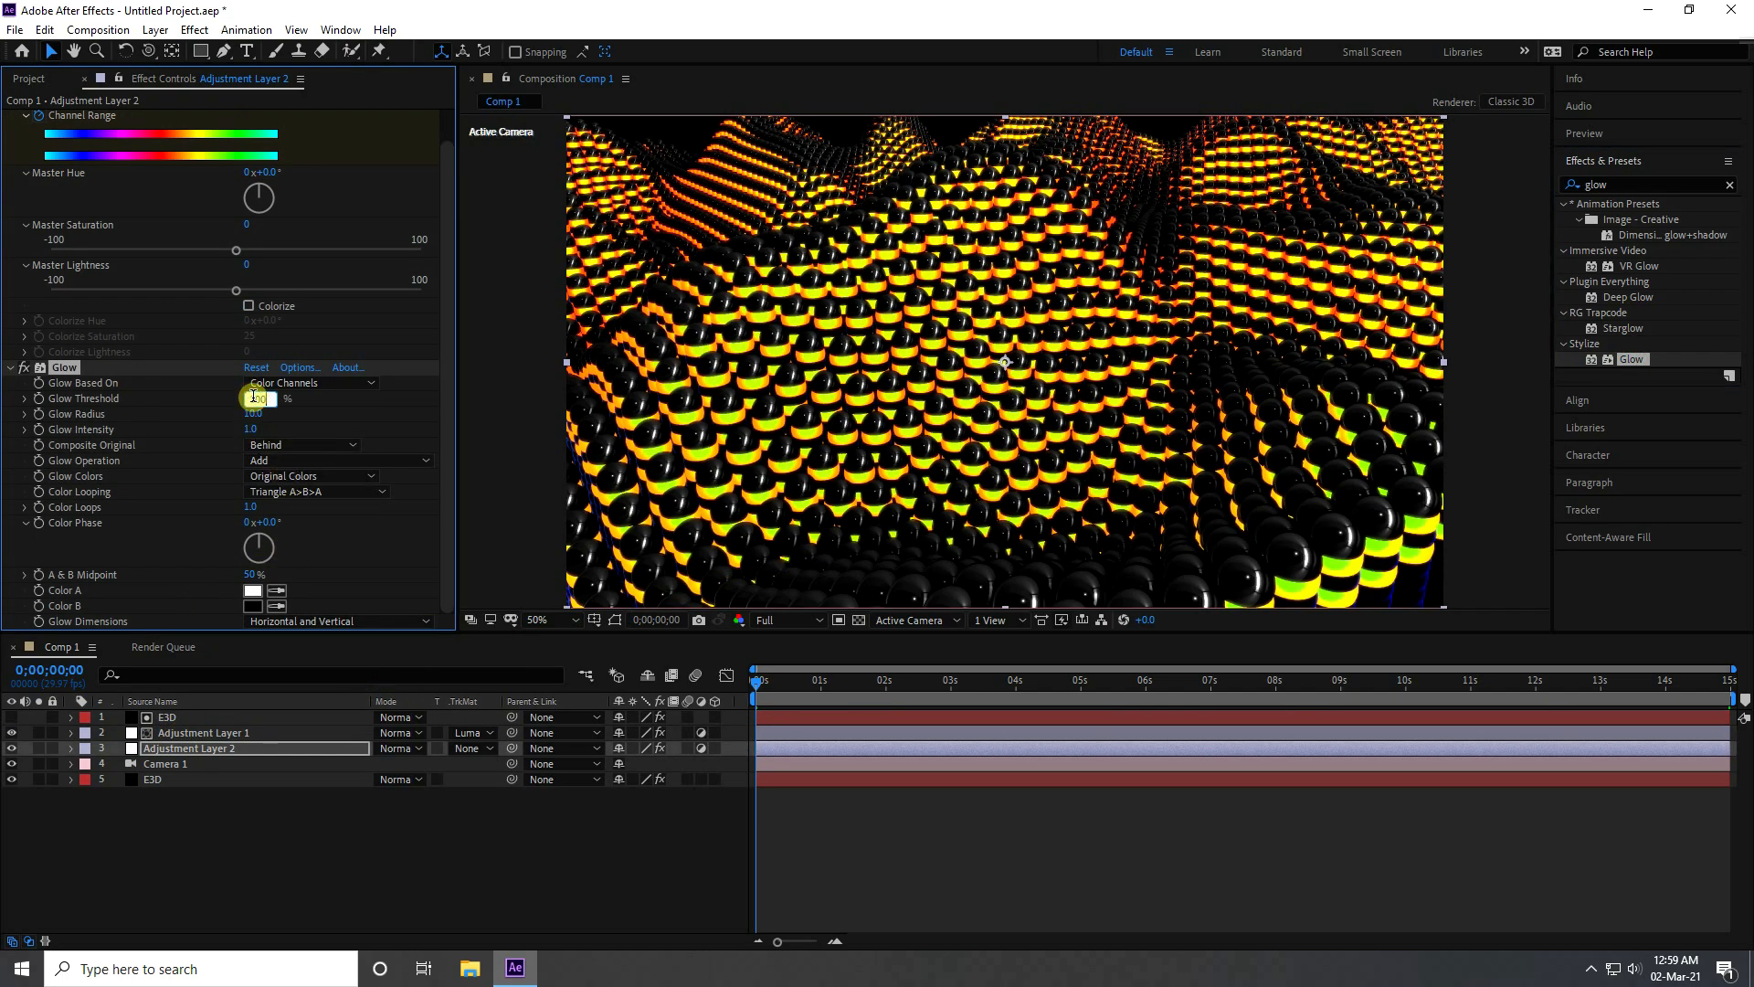
Set the Glow Threshold to 100% and Glow Radius to 100, then collapse the Glow effect
type("100")
key("Tab")
type("100")
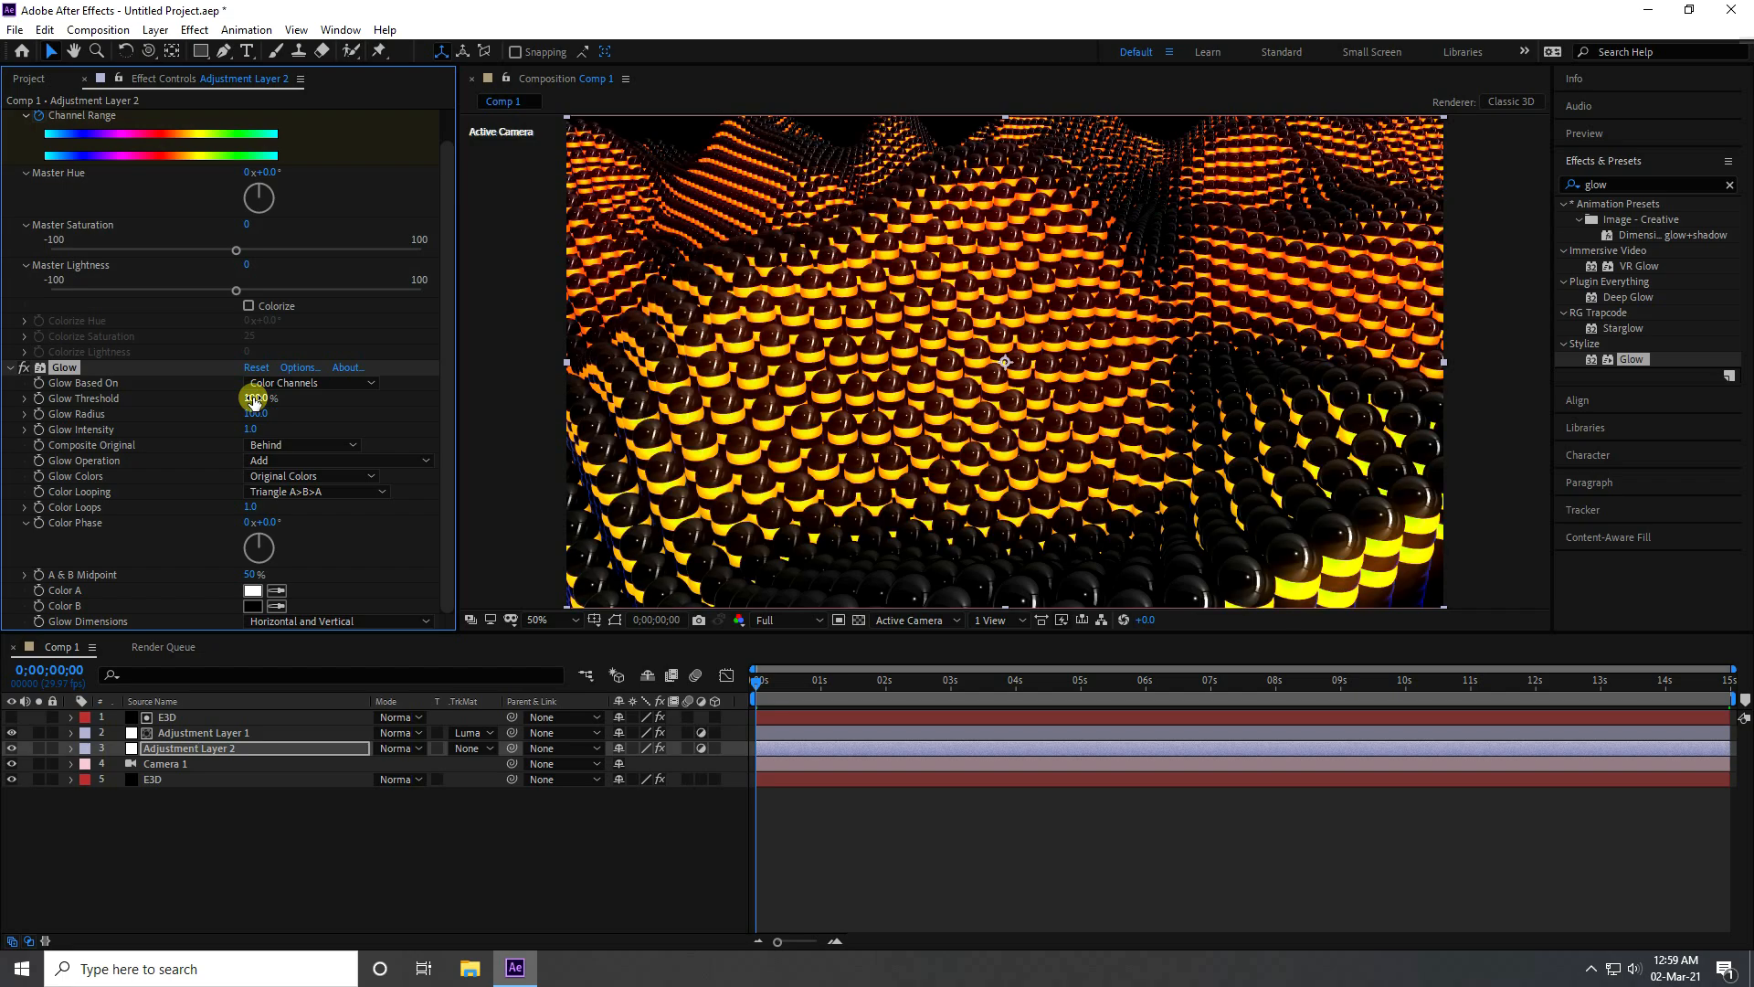
left_click(10, 369)
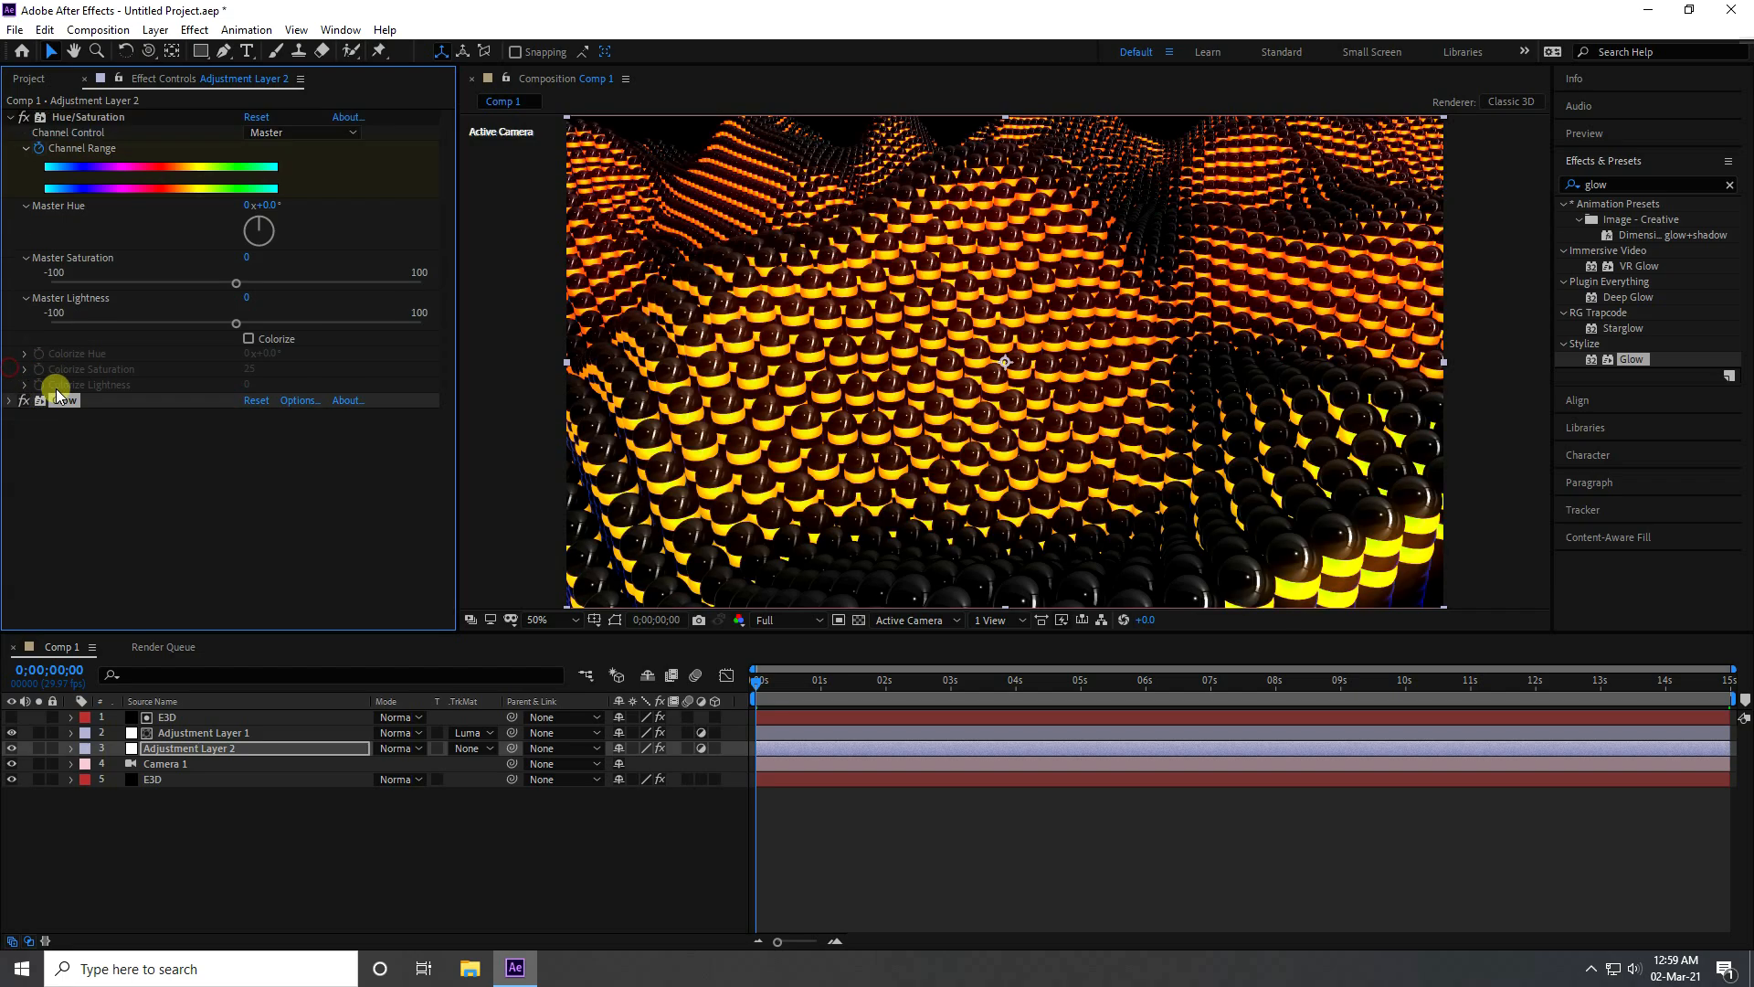
Duplicate the Glow effect, give the copy a Glow Radius of 50 and Glow Intensity of 0.5, and collapse it
key("ctrl+d")
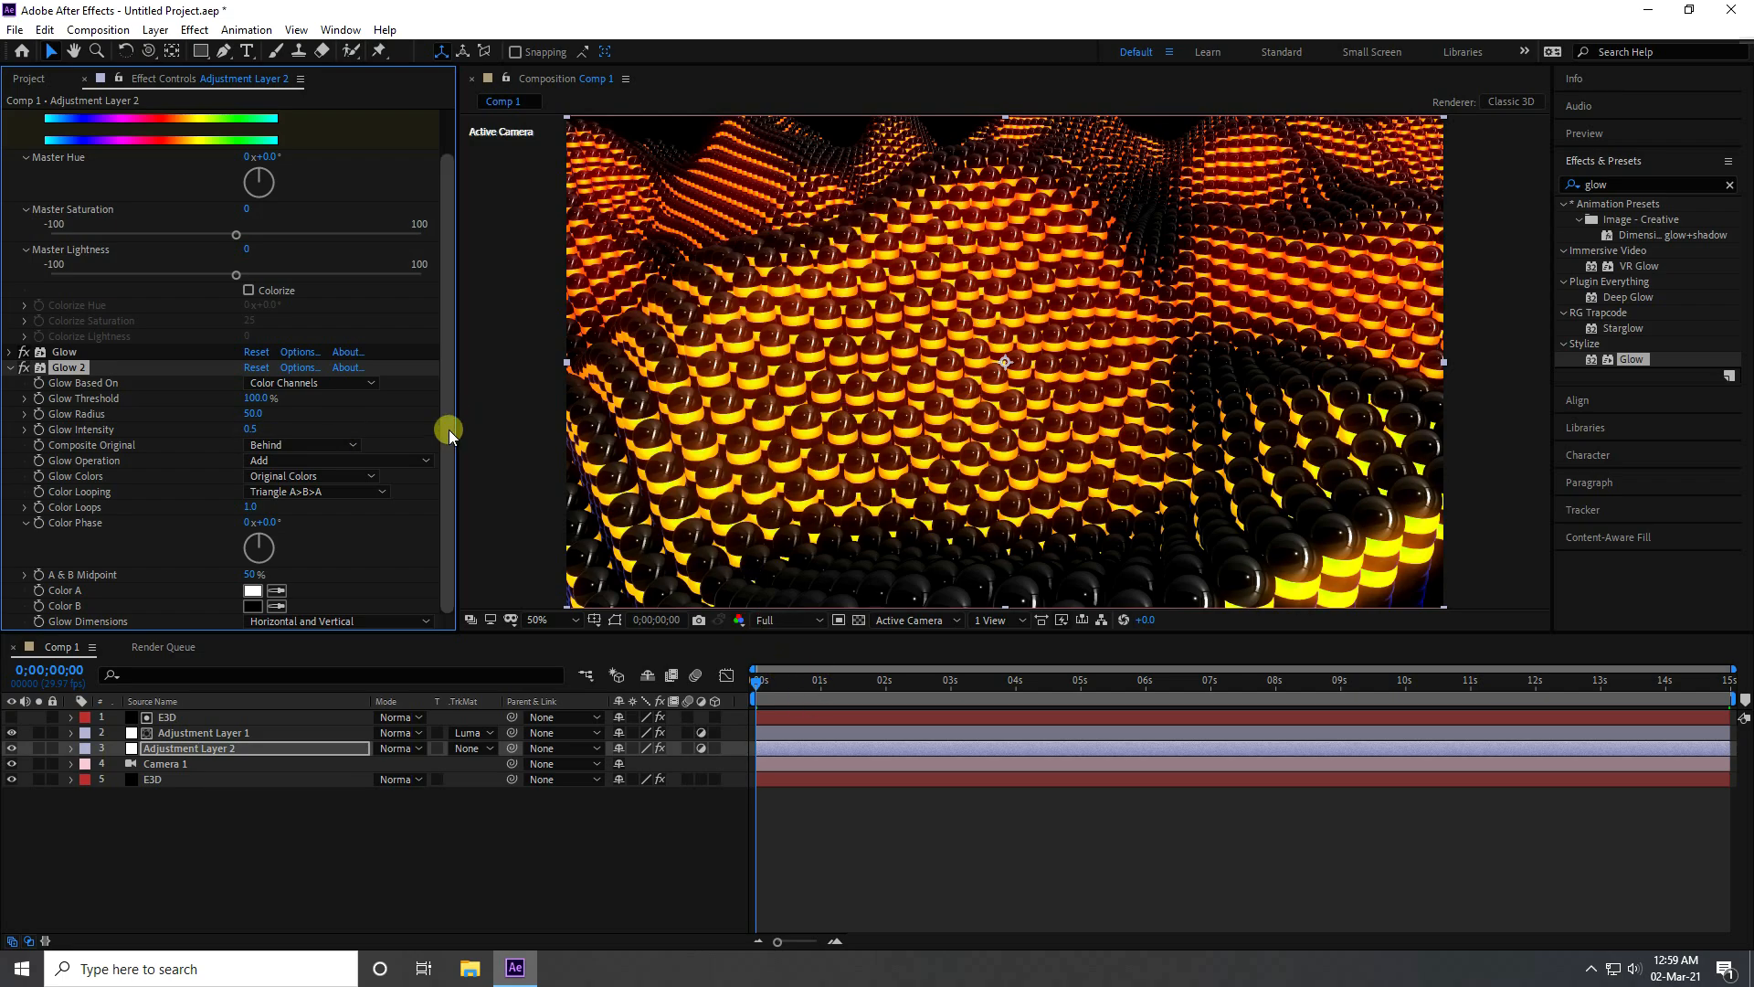
left_click(9, 370)
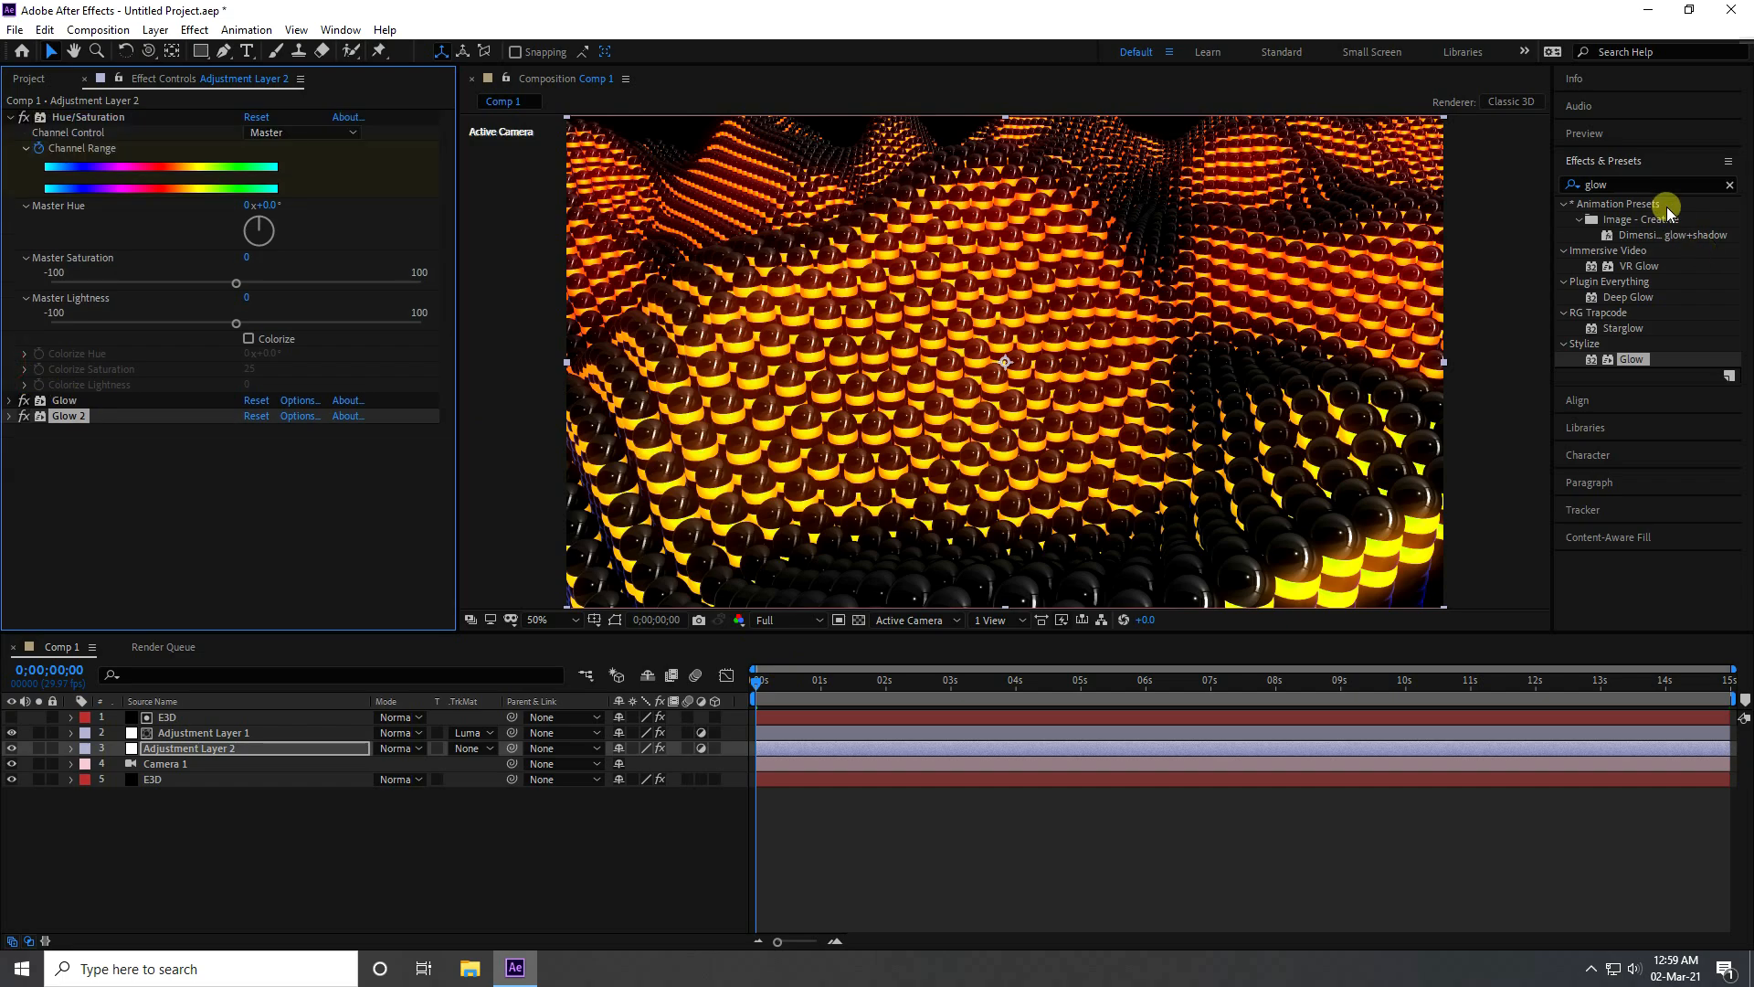
Apply a Curves effect below Glow 2 on Adjustment Layer 2 and shape the RGB curve into a gentle S for more contrast
left_click(1647, 185)
type("cur")
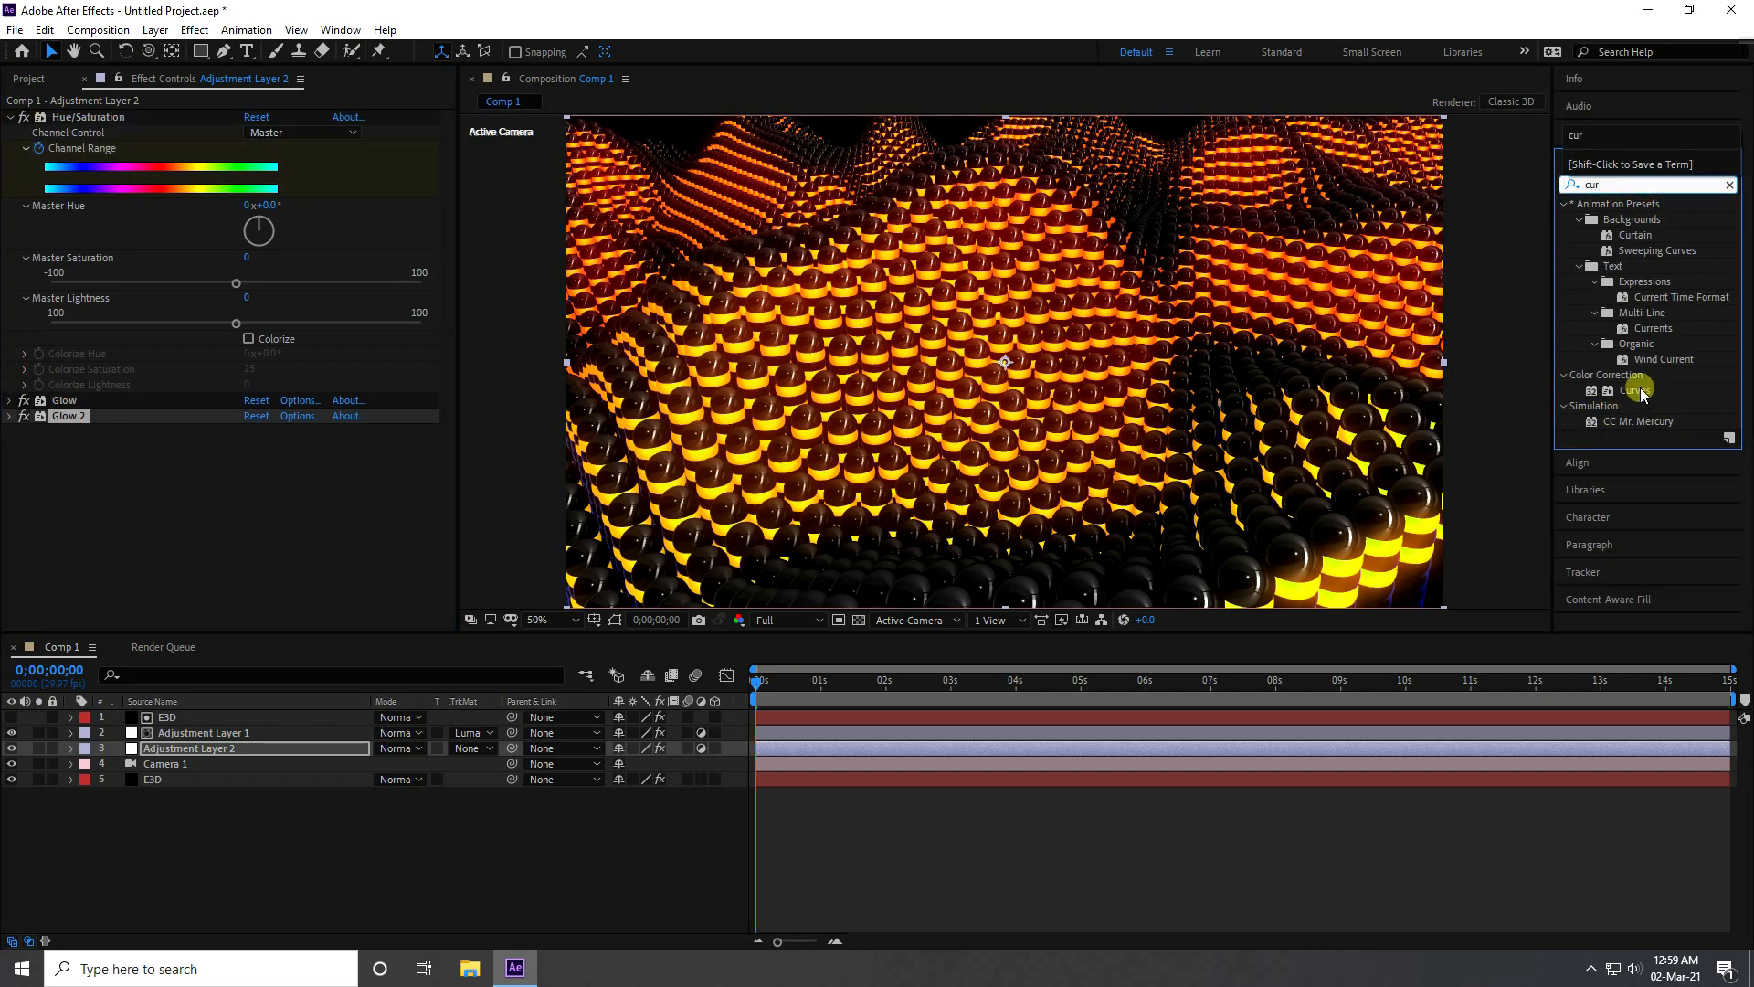
left_click_drag(1641, 387, 239, 551)
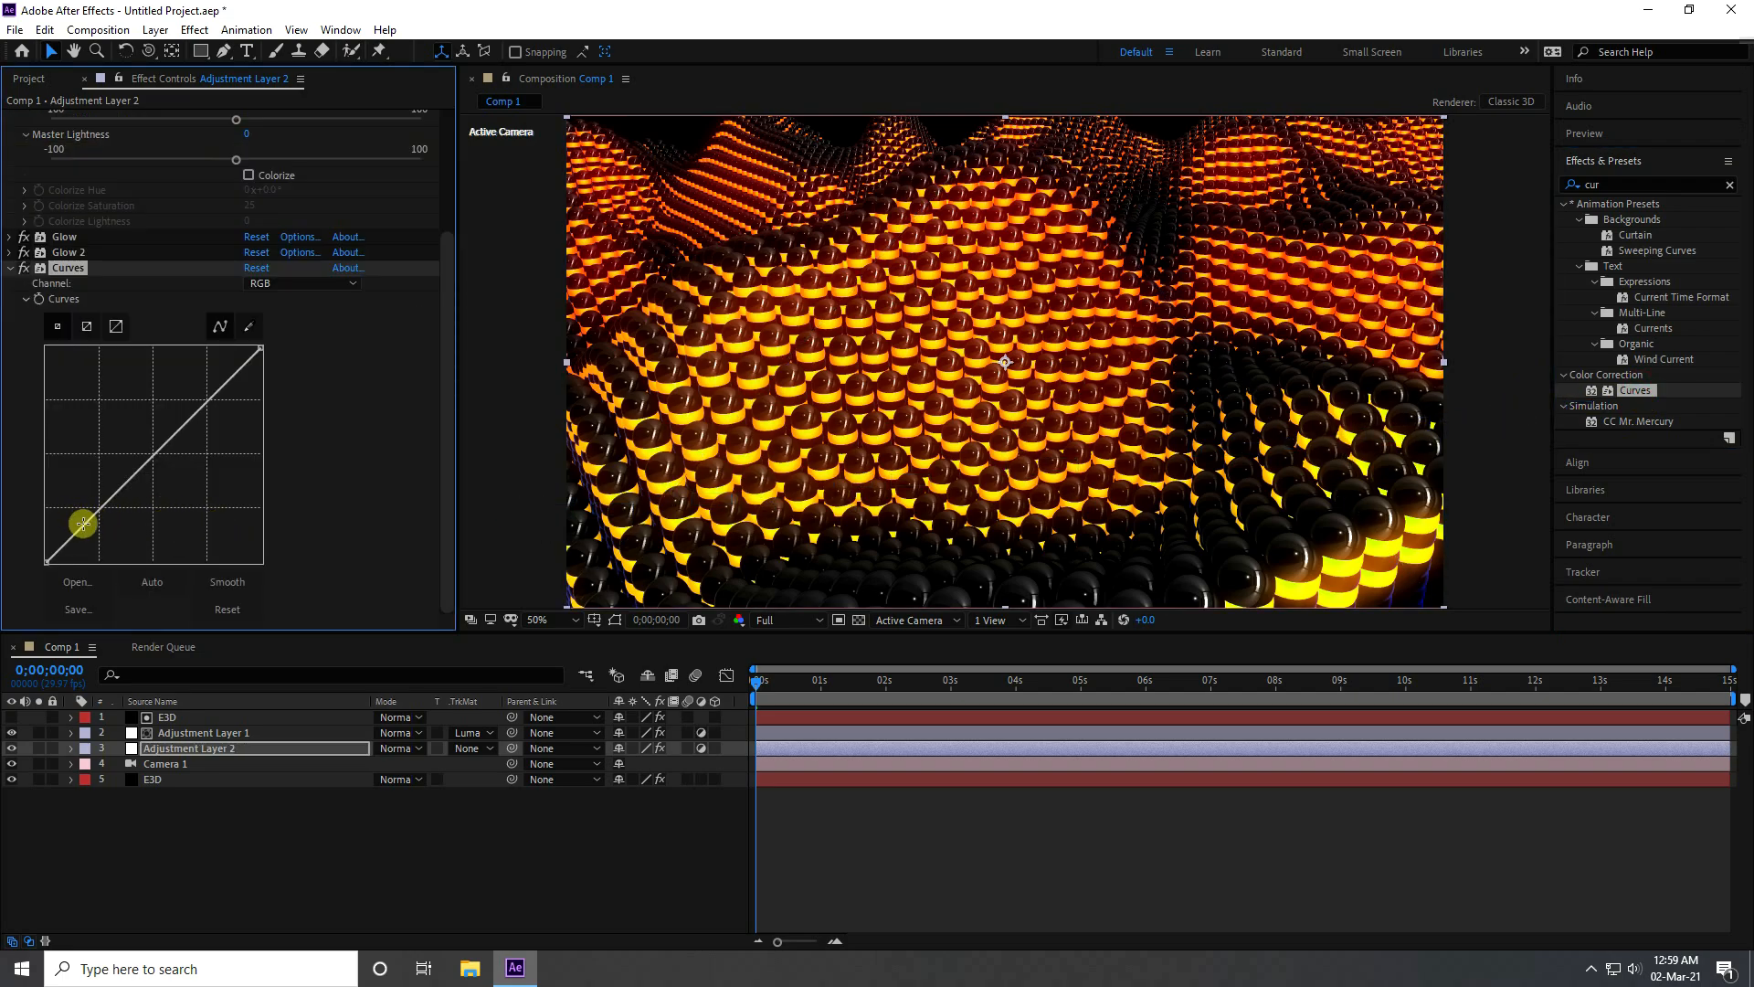
left_click_drag(82, 523, 95, 532)
mouse_move(183, 427)
left_mouse_down()
mouse_move(204, 414)
mouse_move(191, 399)
left_mouse_up()
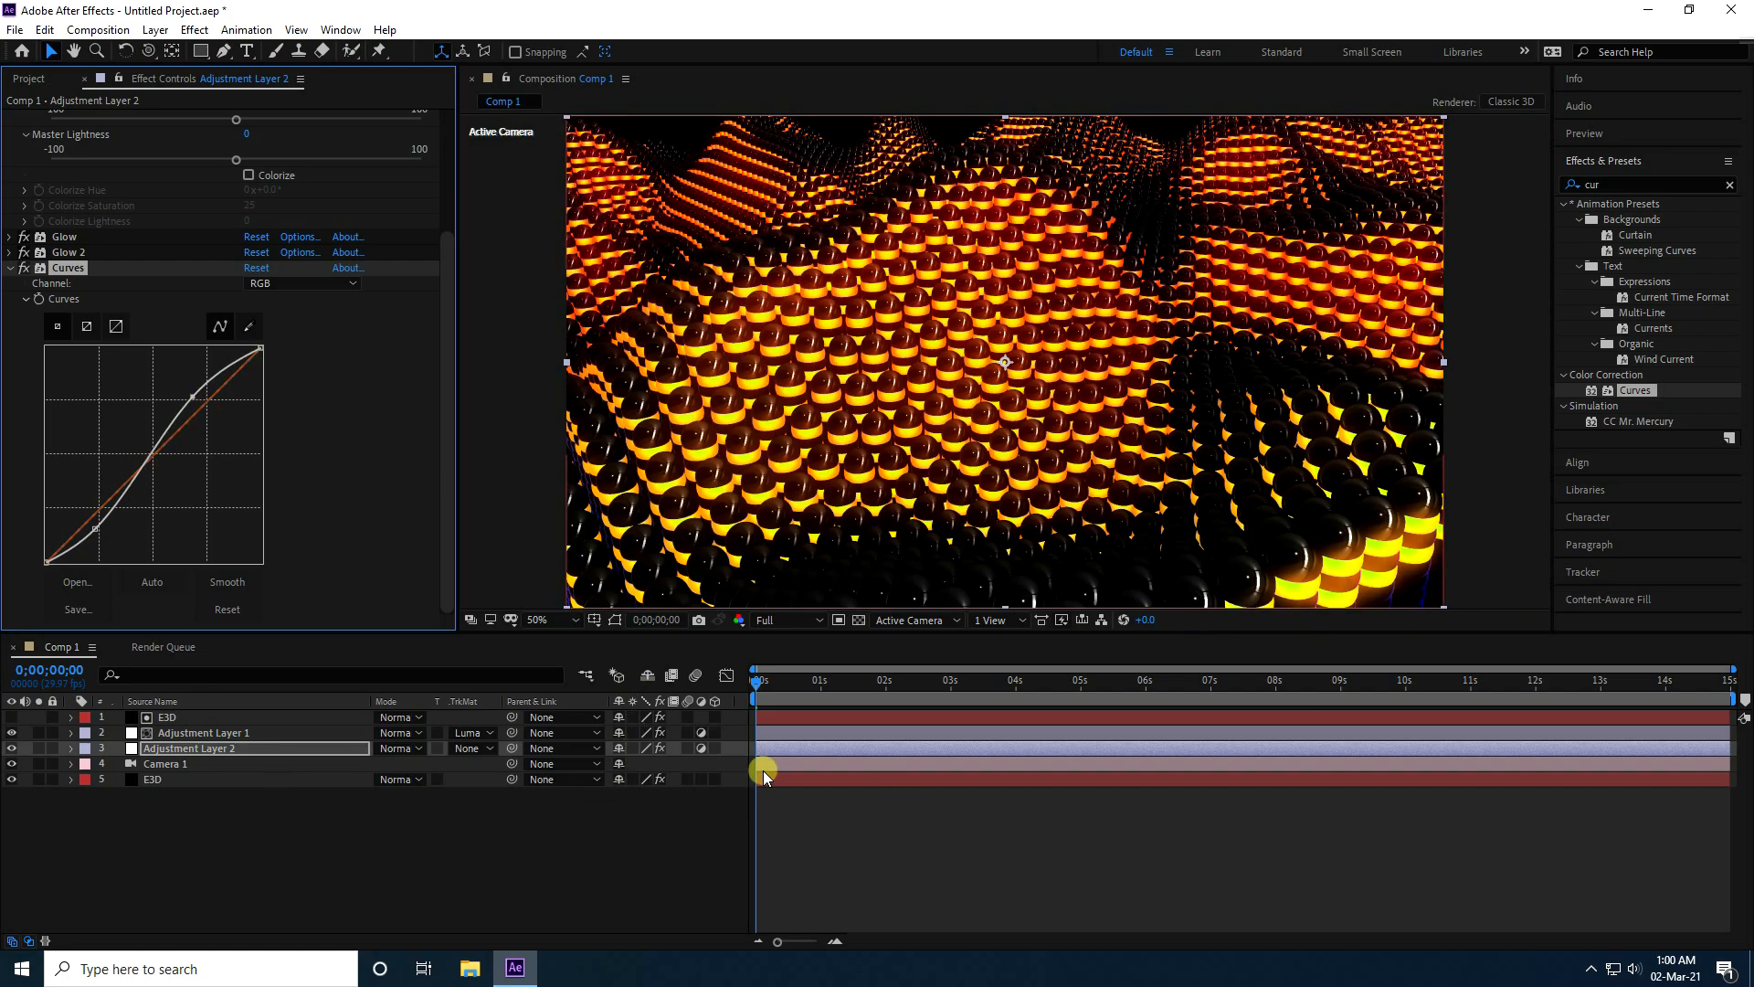
Preview the graded animation from the first frame and return to the start of the composition
key("space")
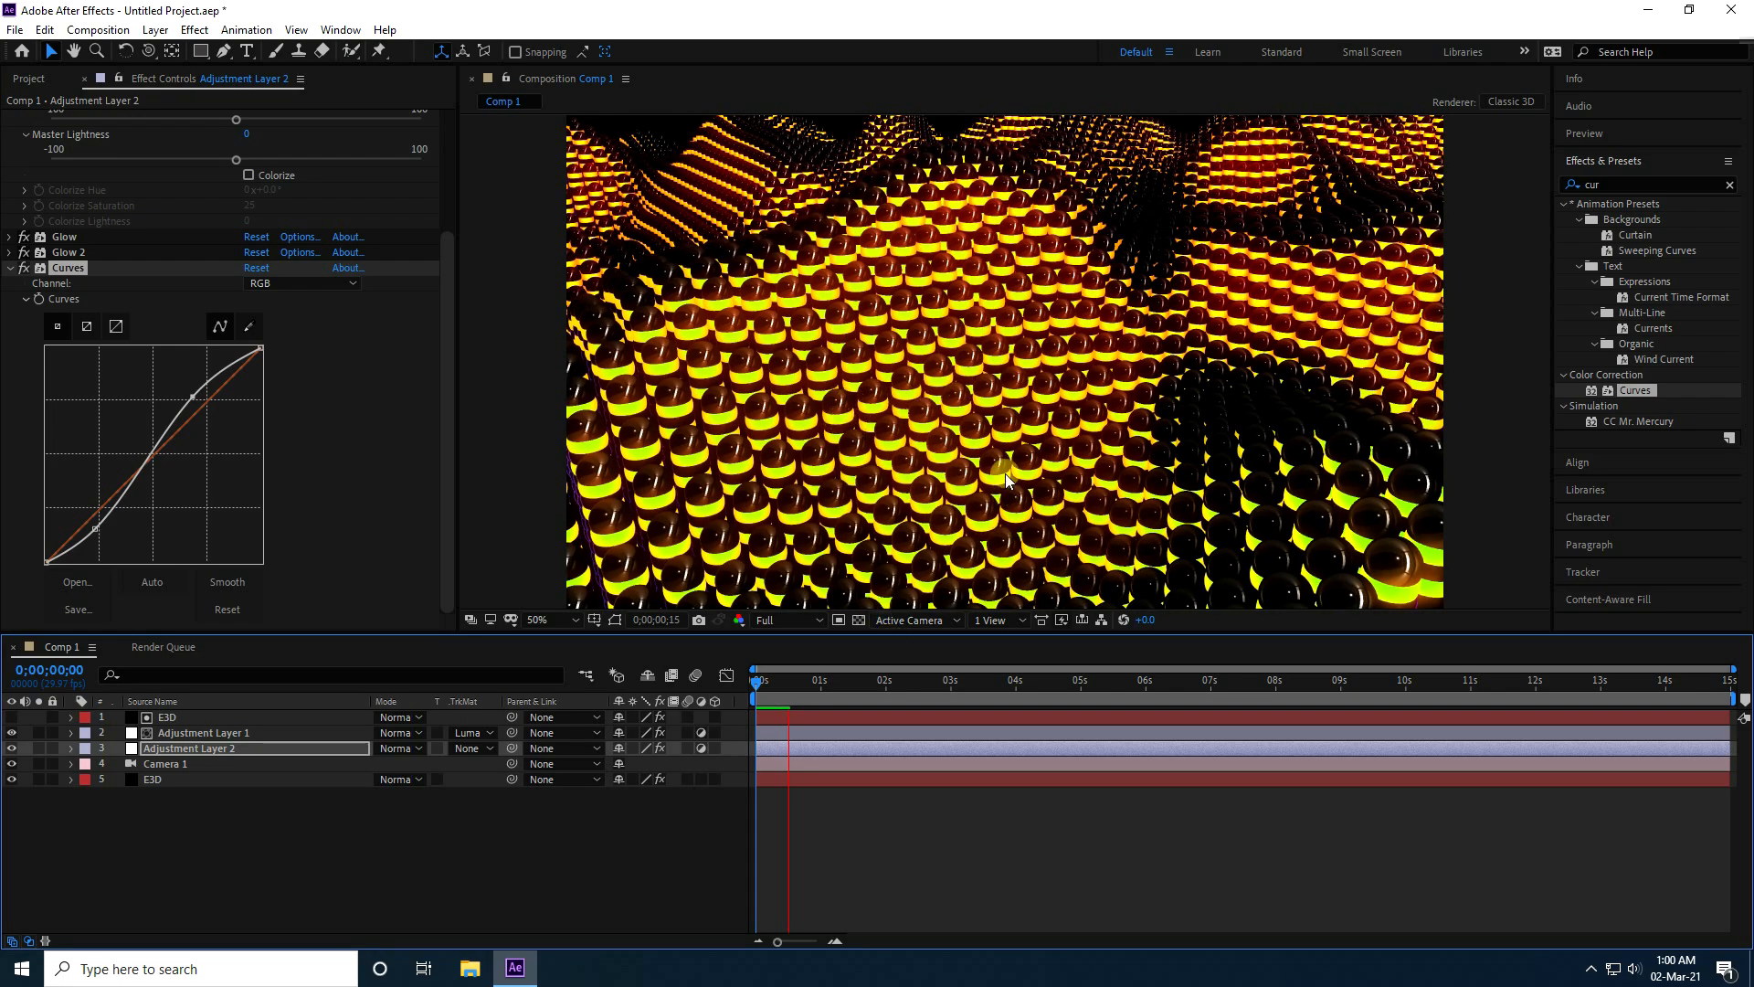
left_click(790, 684)
left_click_drag(790, 684, 745, 690)
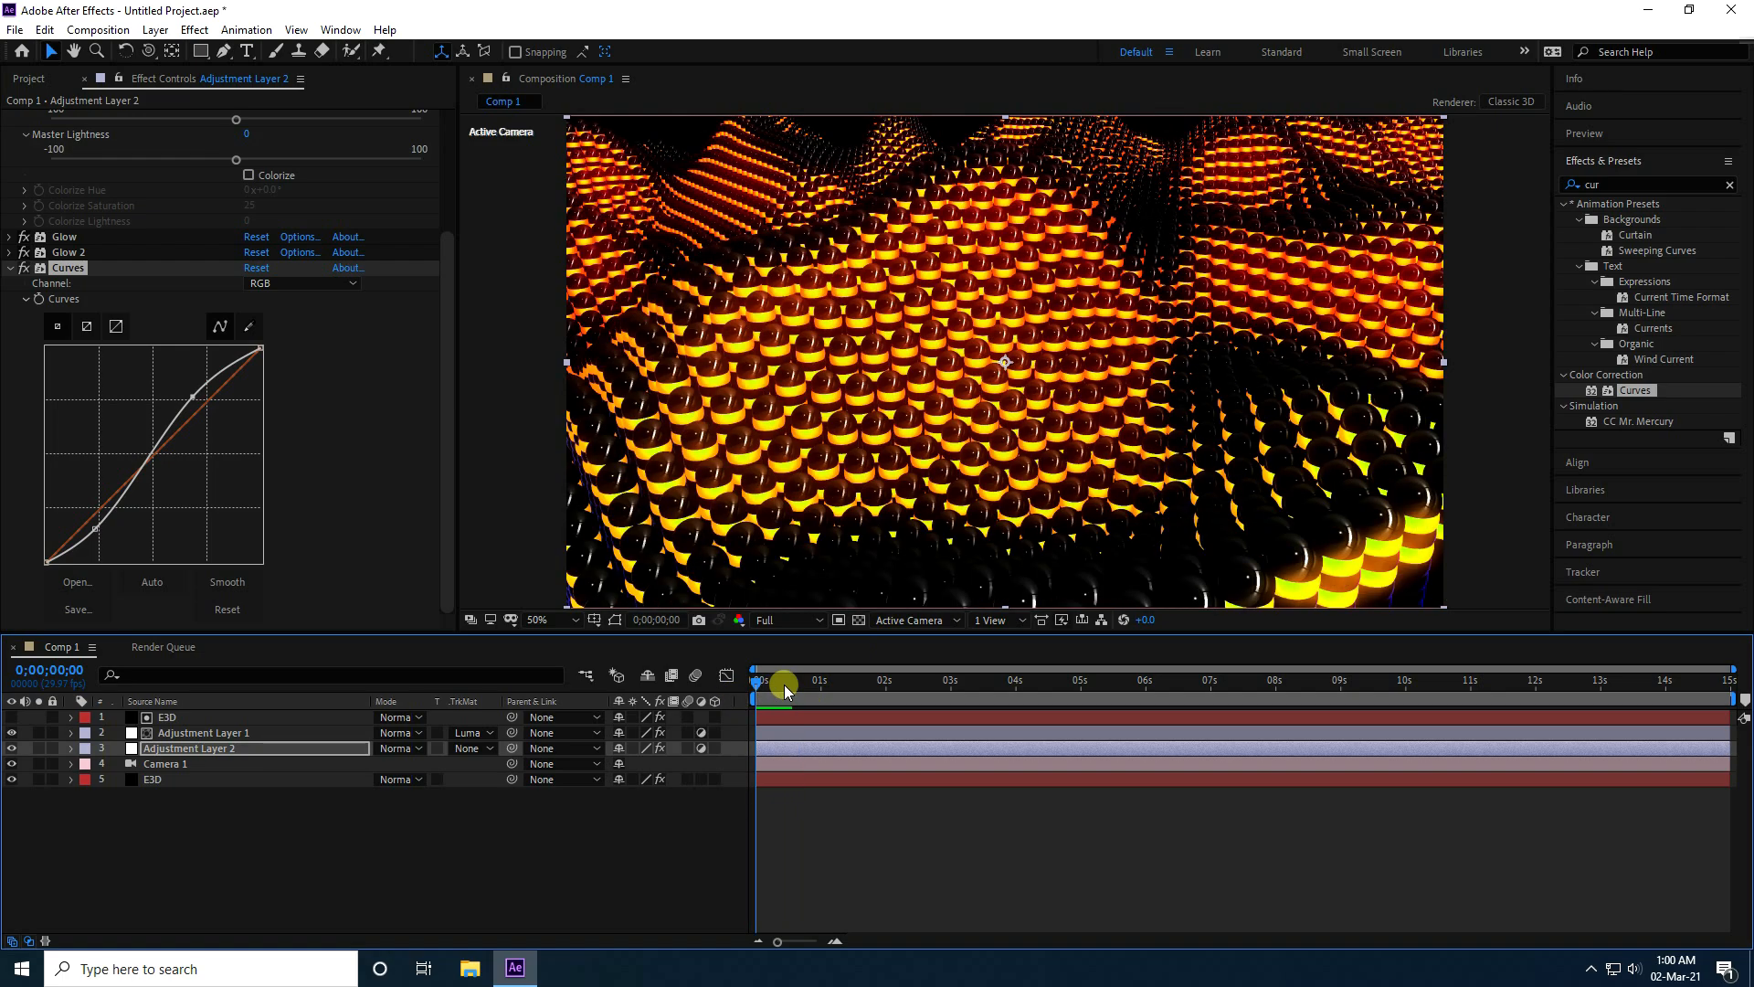
Turn on Depth of Field in Camera 1's Camera Options and set the Aperture to 25 pixels
left_click(71, 764)
left_click(88, 780)
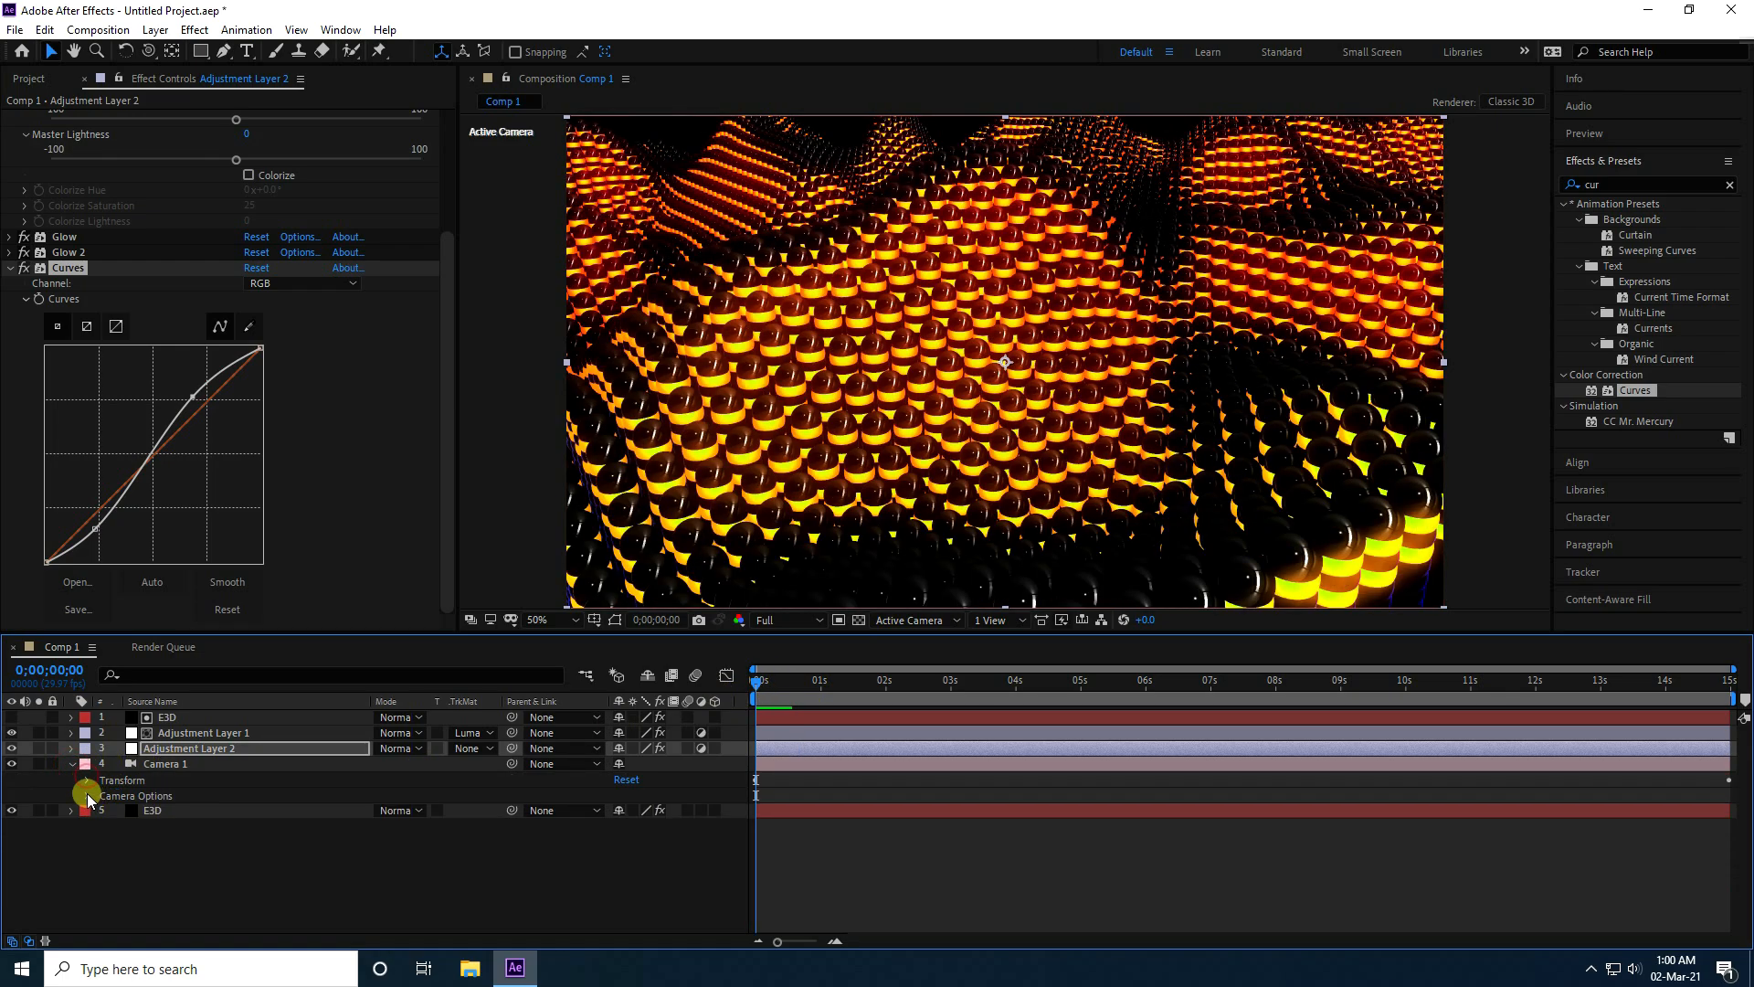
left_click(85, 796)
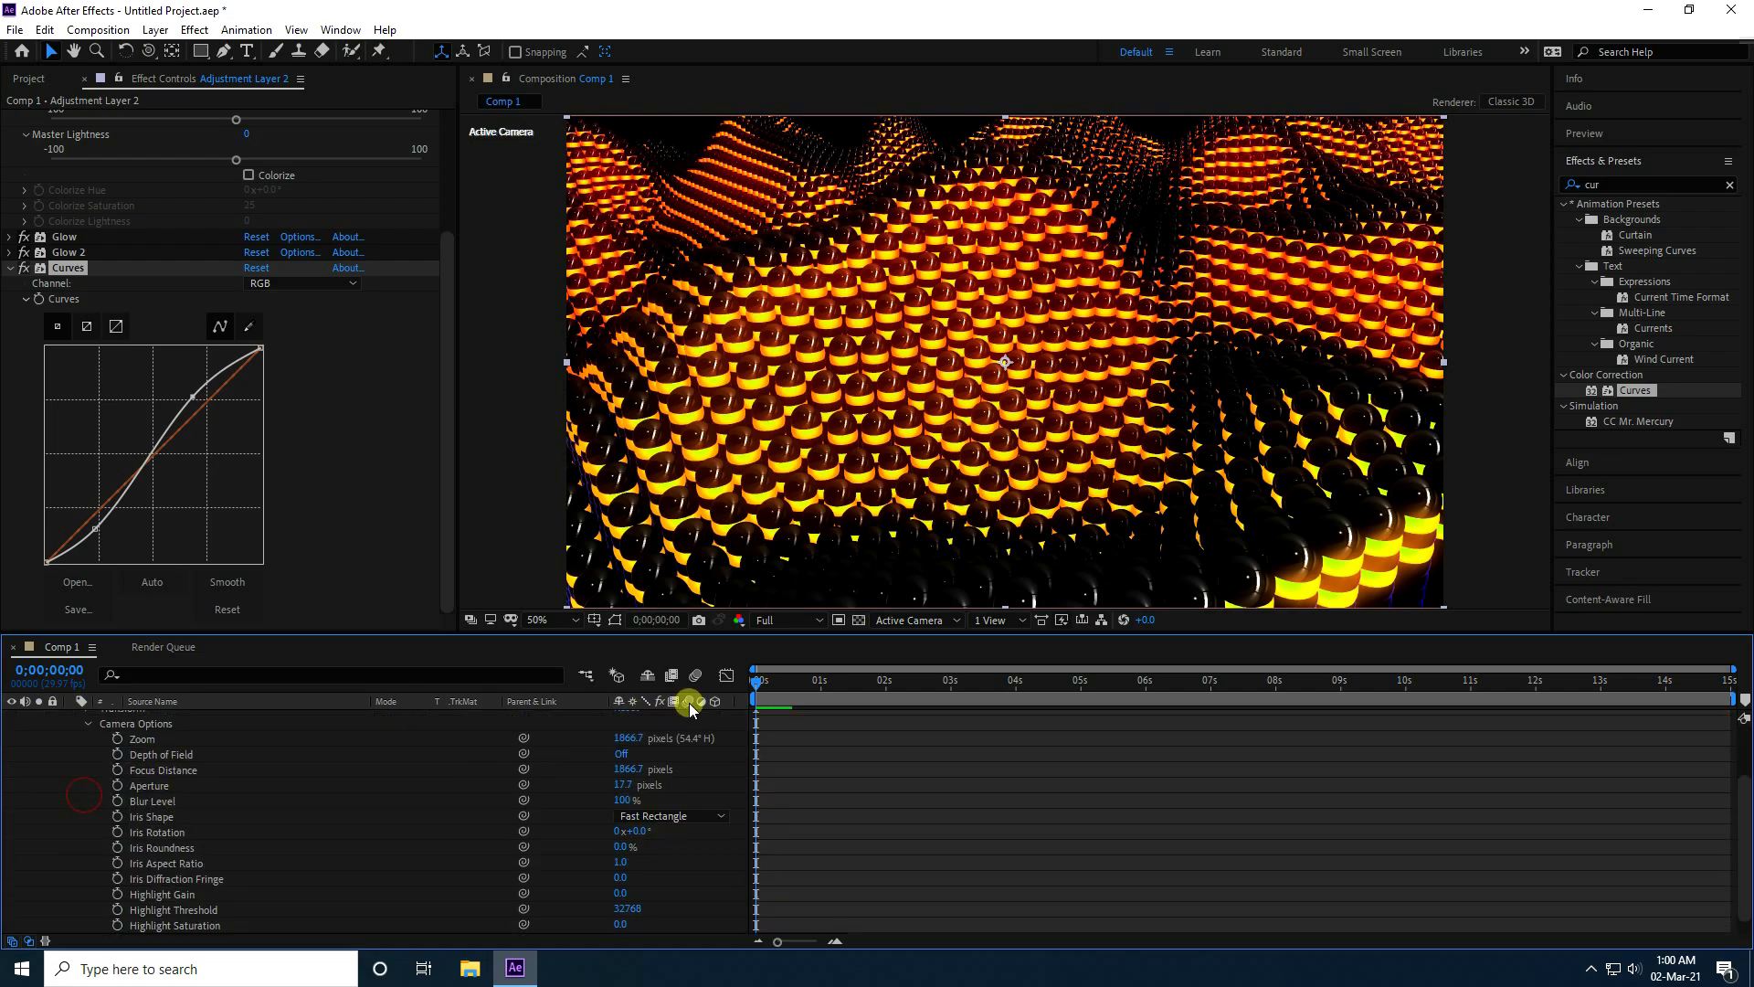
left_click(624, 756)
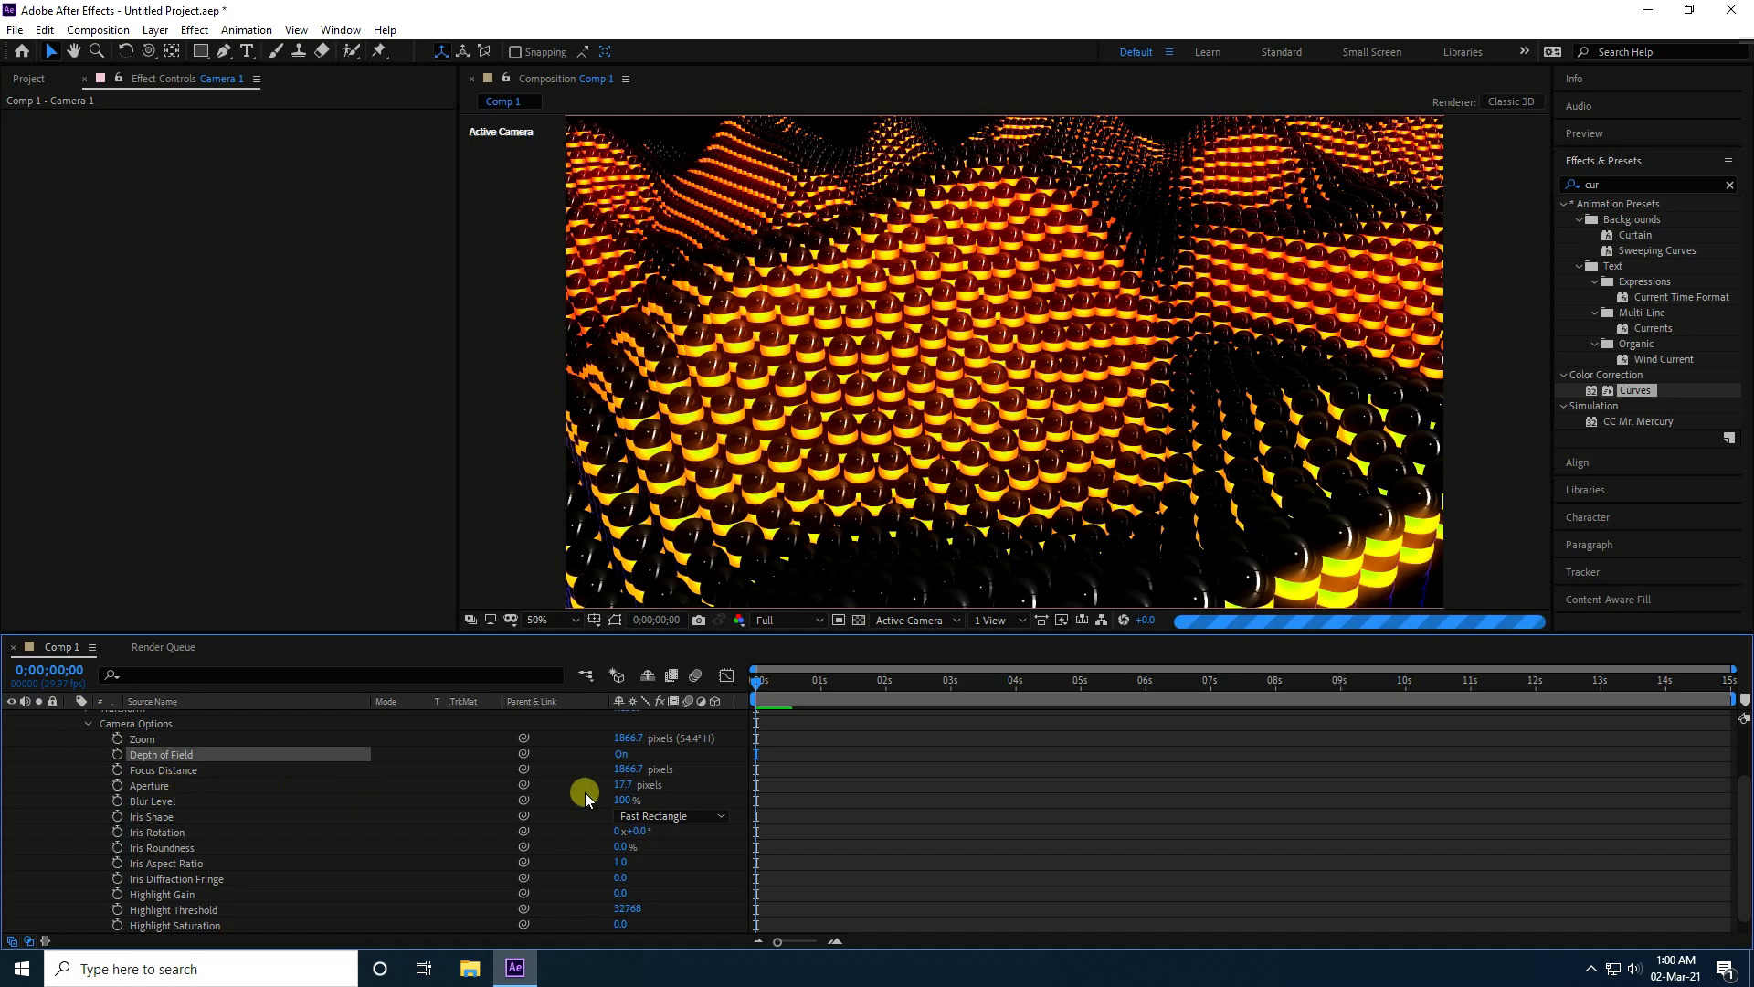
left_click(627, 786)
type("2")
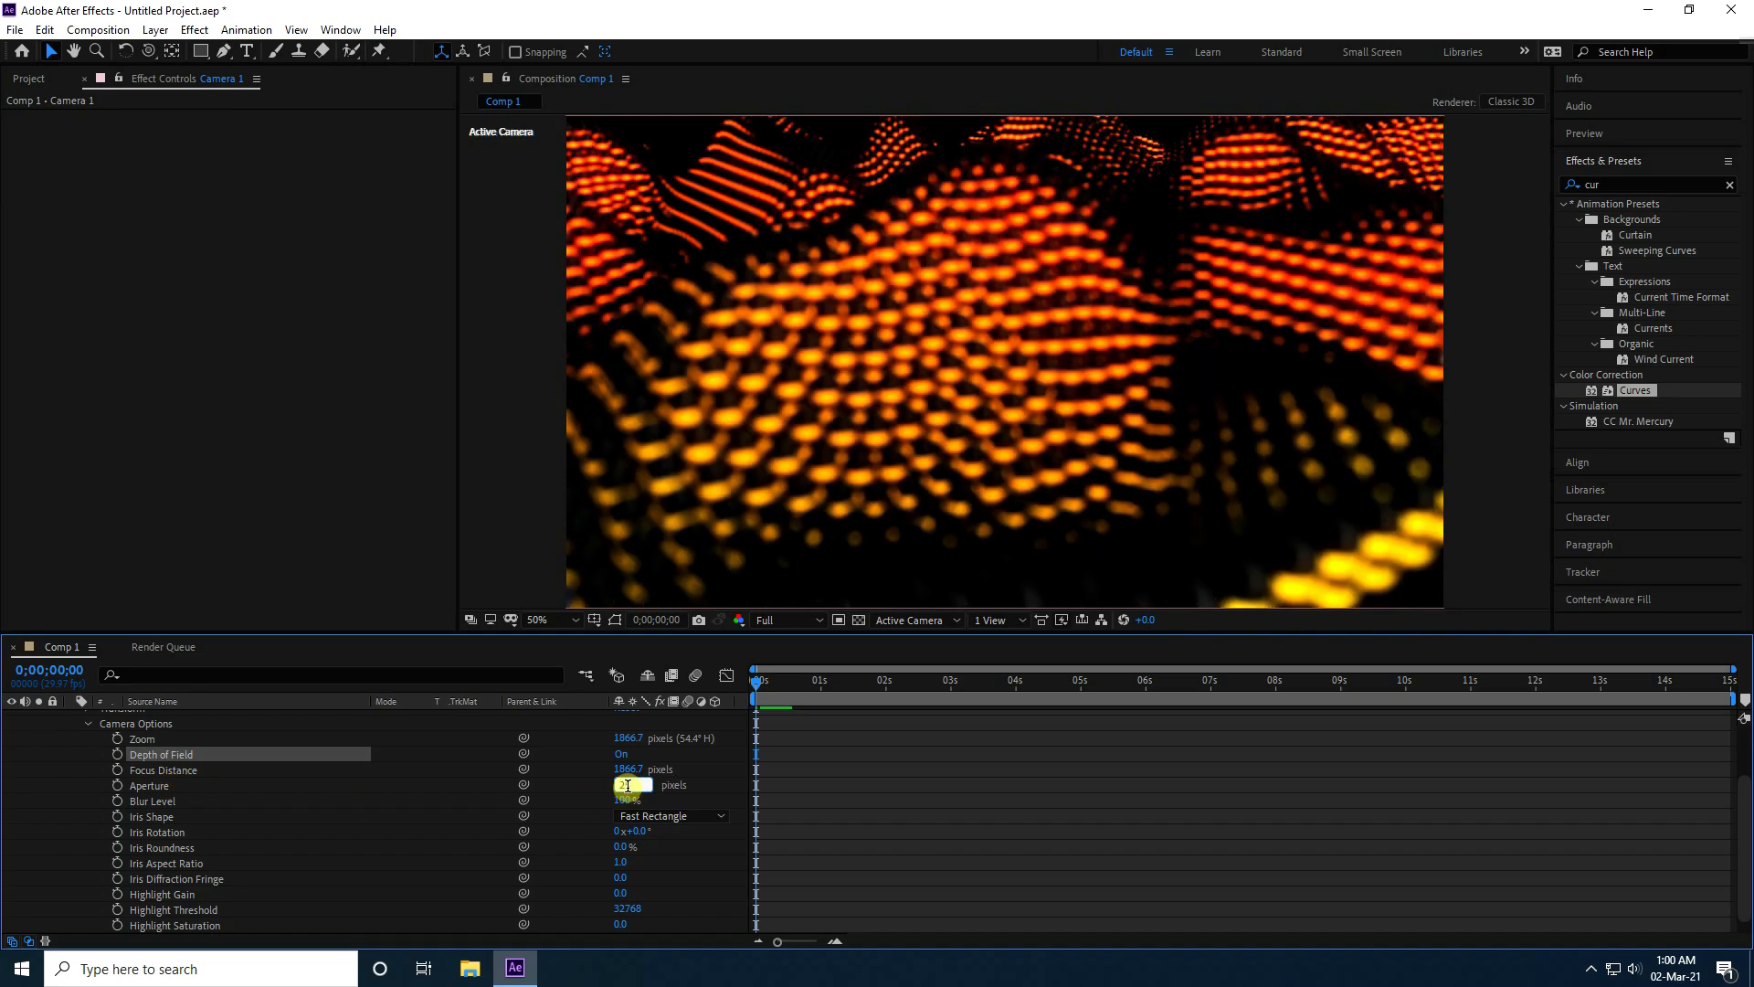
type("5")
key("Return")
Try camera Blur Levels of 50% and 25%
left_click(626, 802)
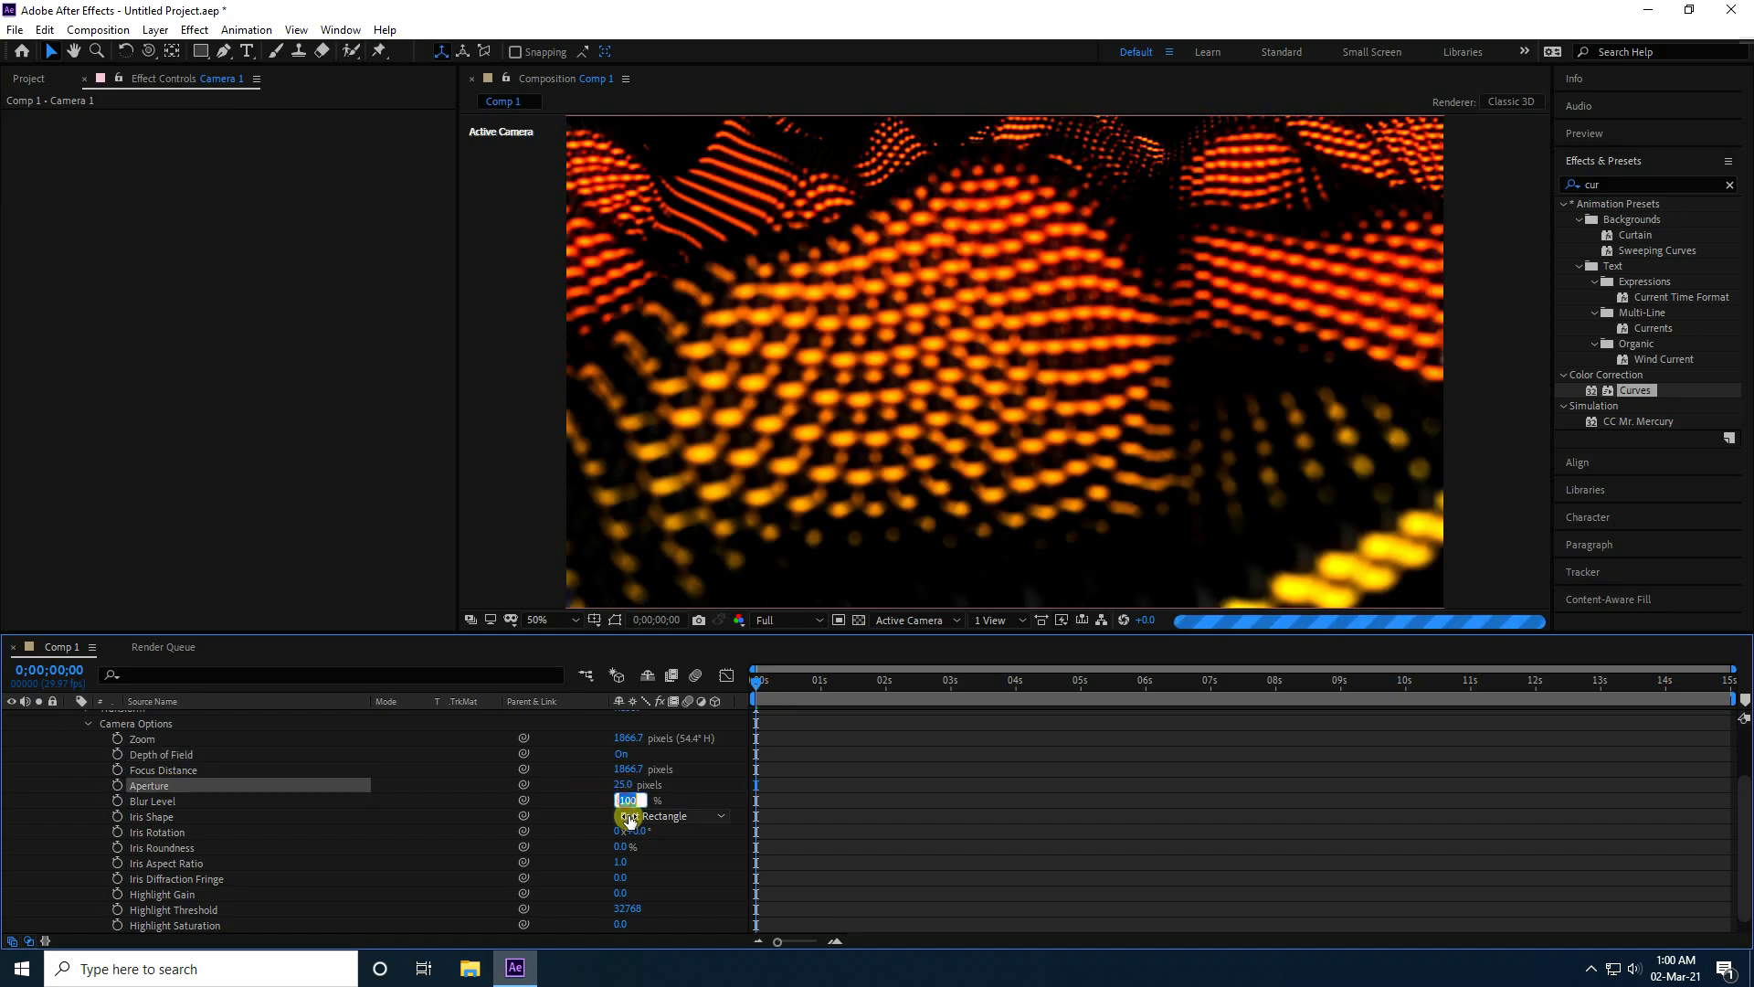
type("5")
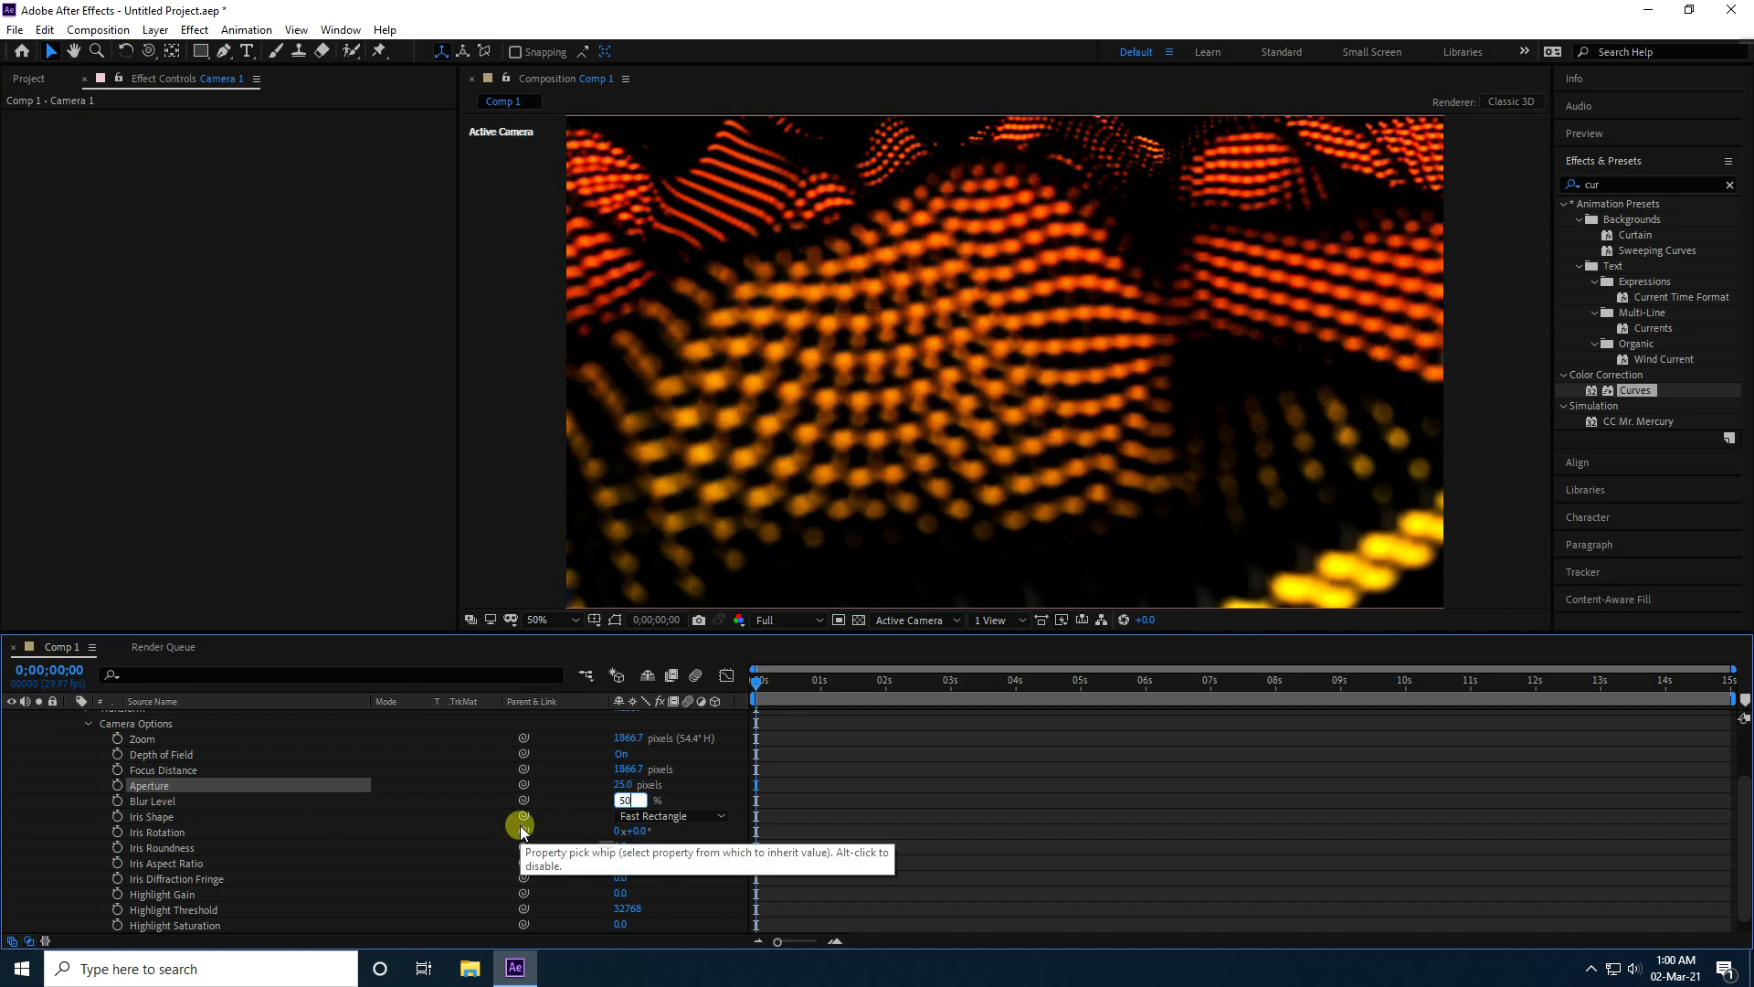
type("0")
key("Return")
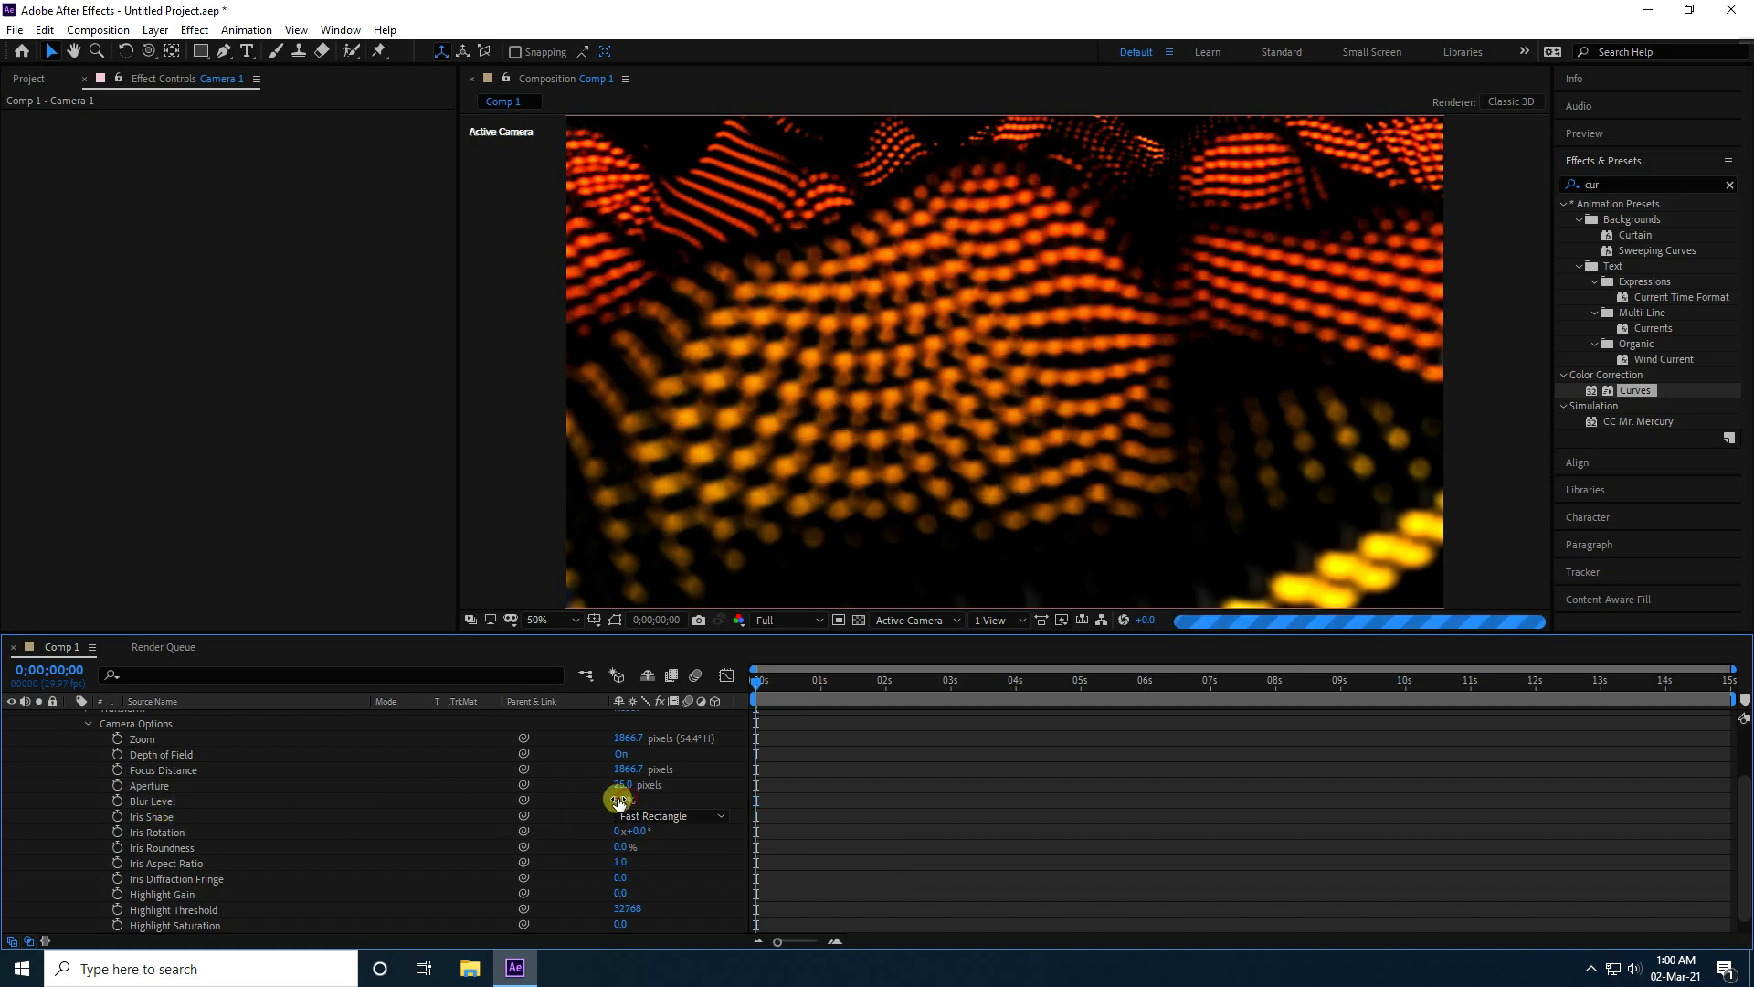
left_click(619, 798)
type("25")
key("Return")
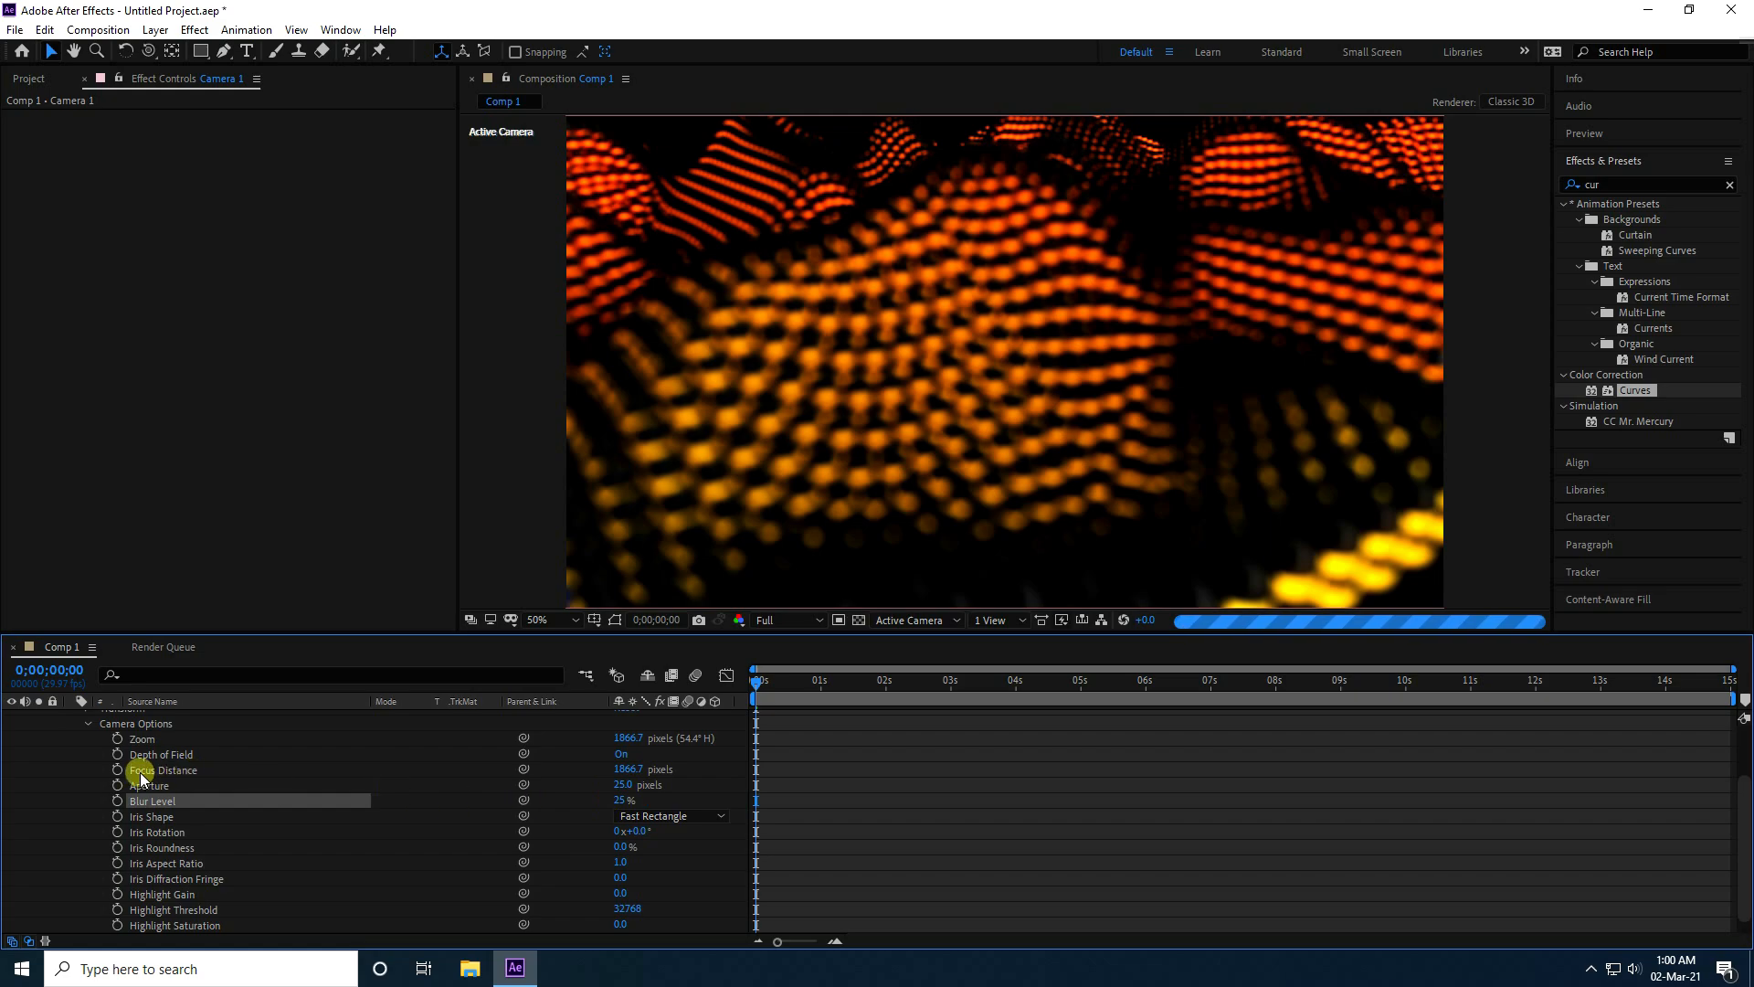
Set the camera's Focus Distance to 150 pixels and keyframe it at the first frame
left_click(626, 770)
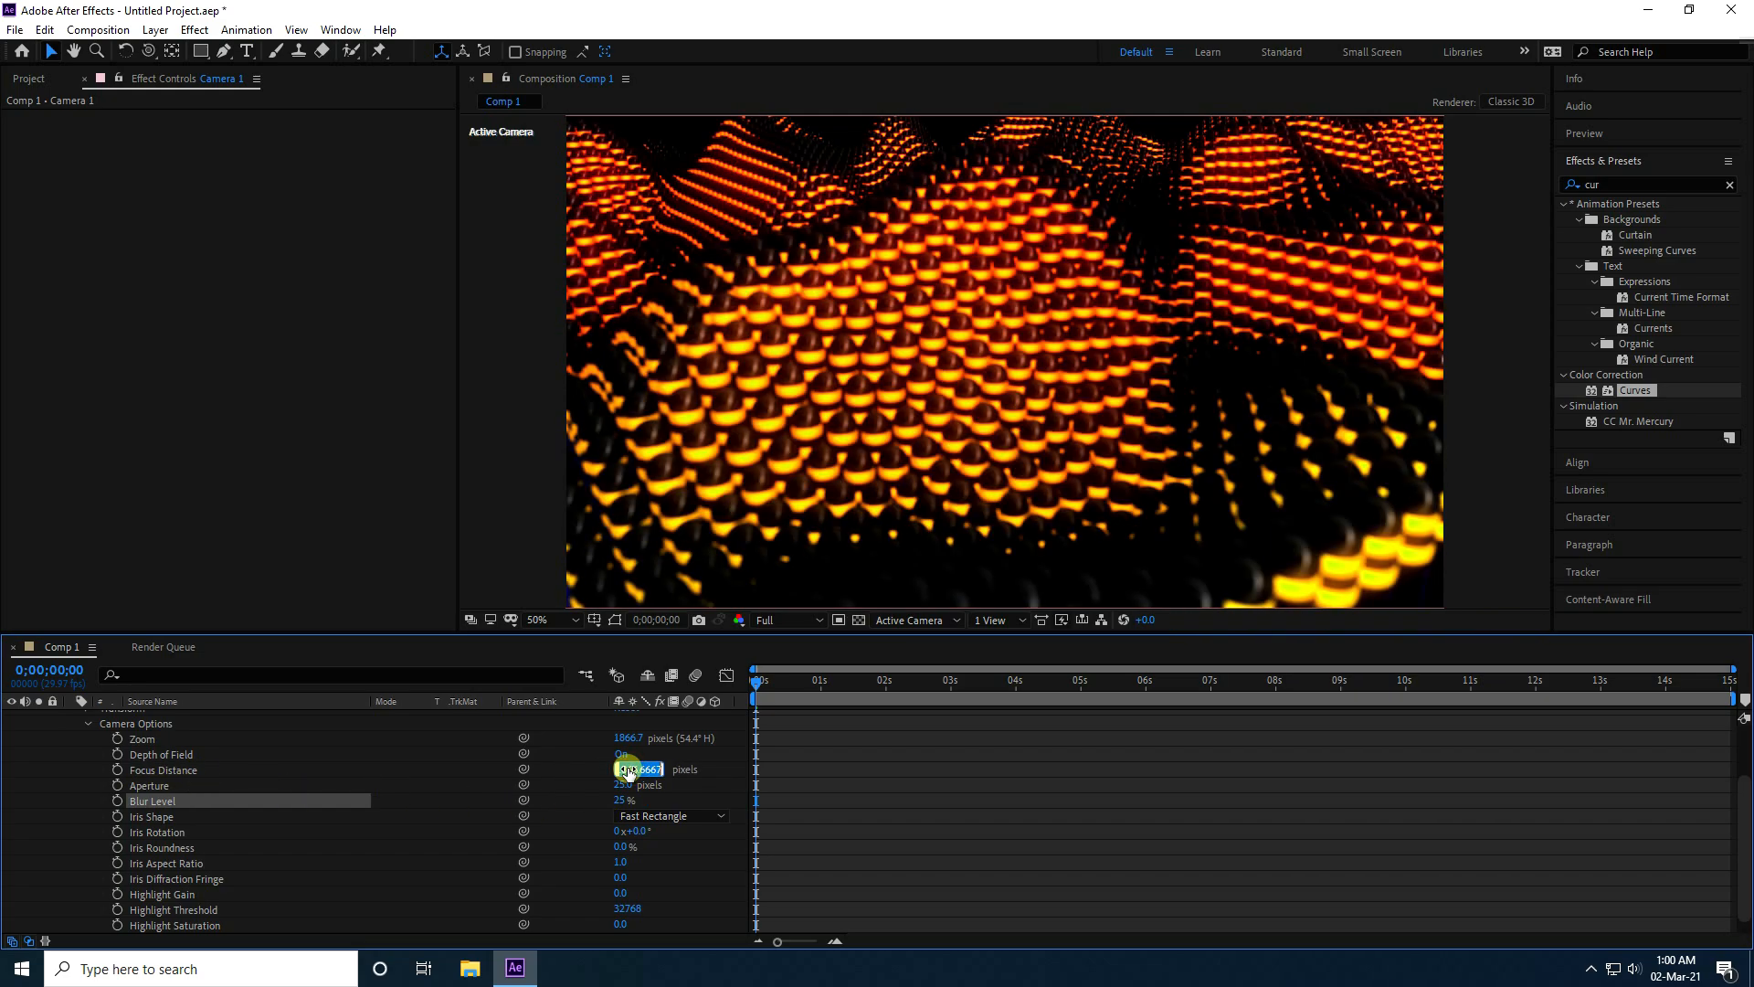
type("150")
key("Return")
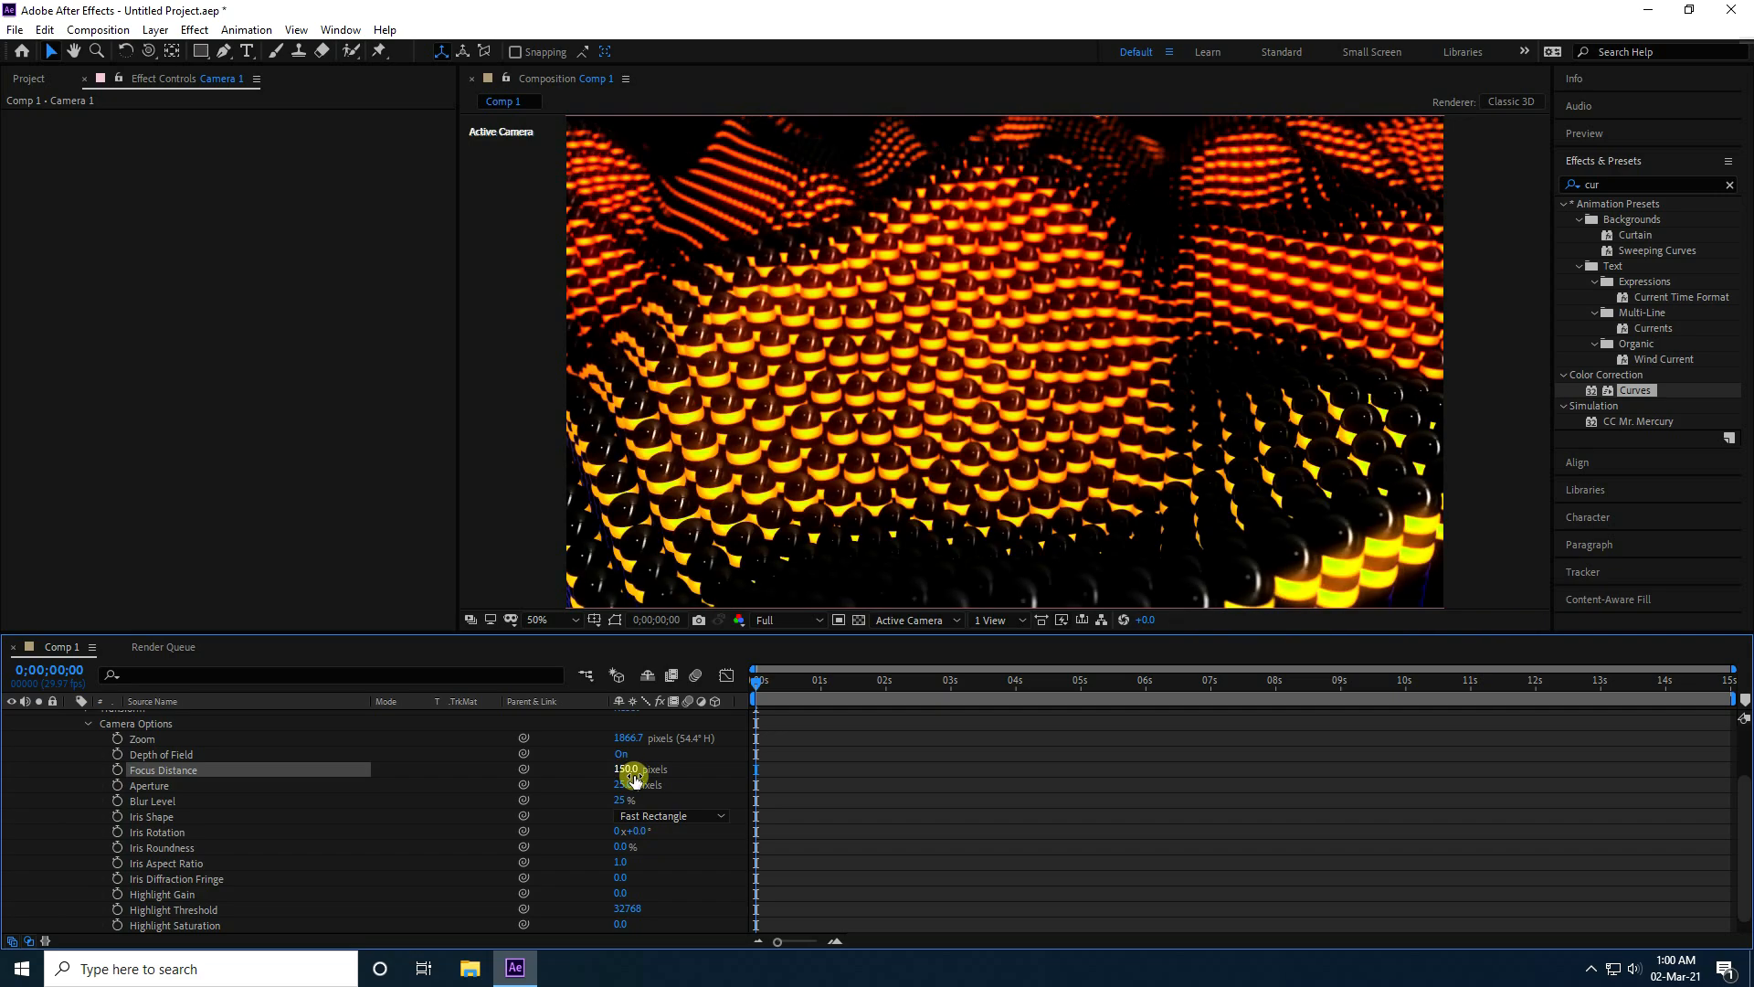
scroll(169, 769, "up", 5)
Show only Camera 1's keyframed properties and remove the Point of Interest animation
left_click(71, 764)
left_click(157, 768)
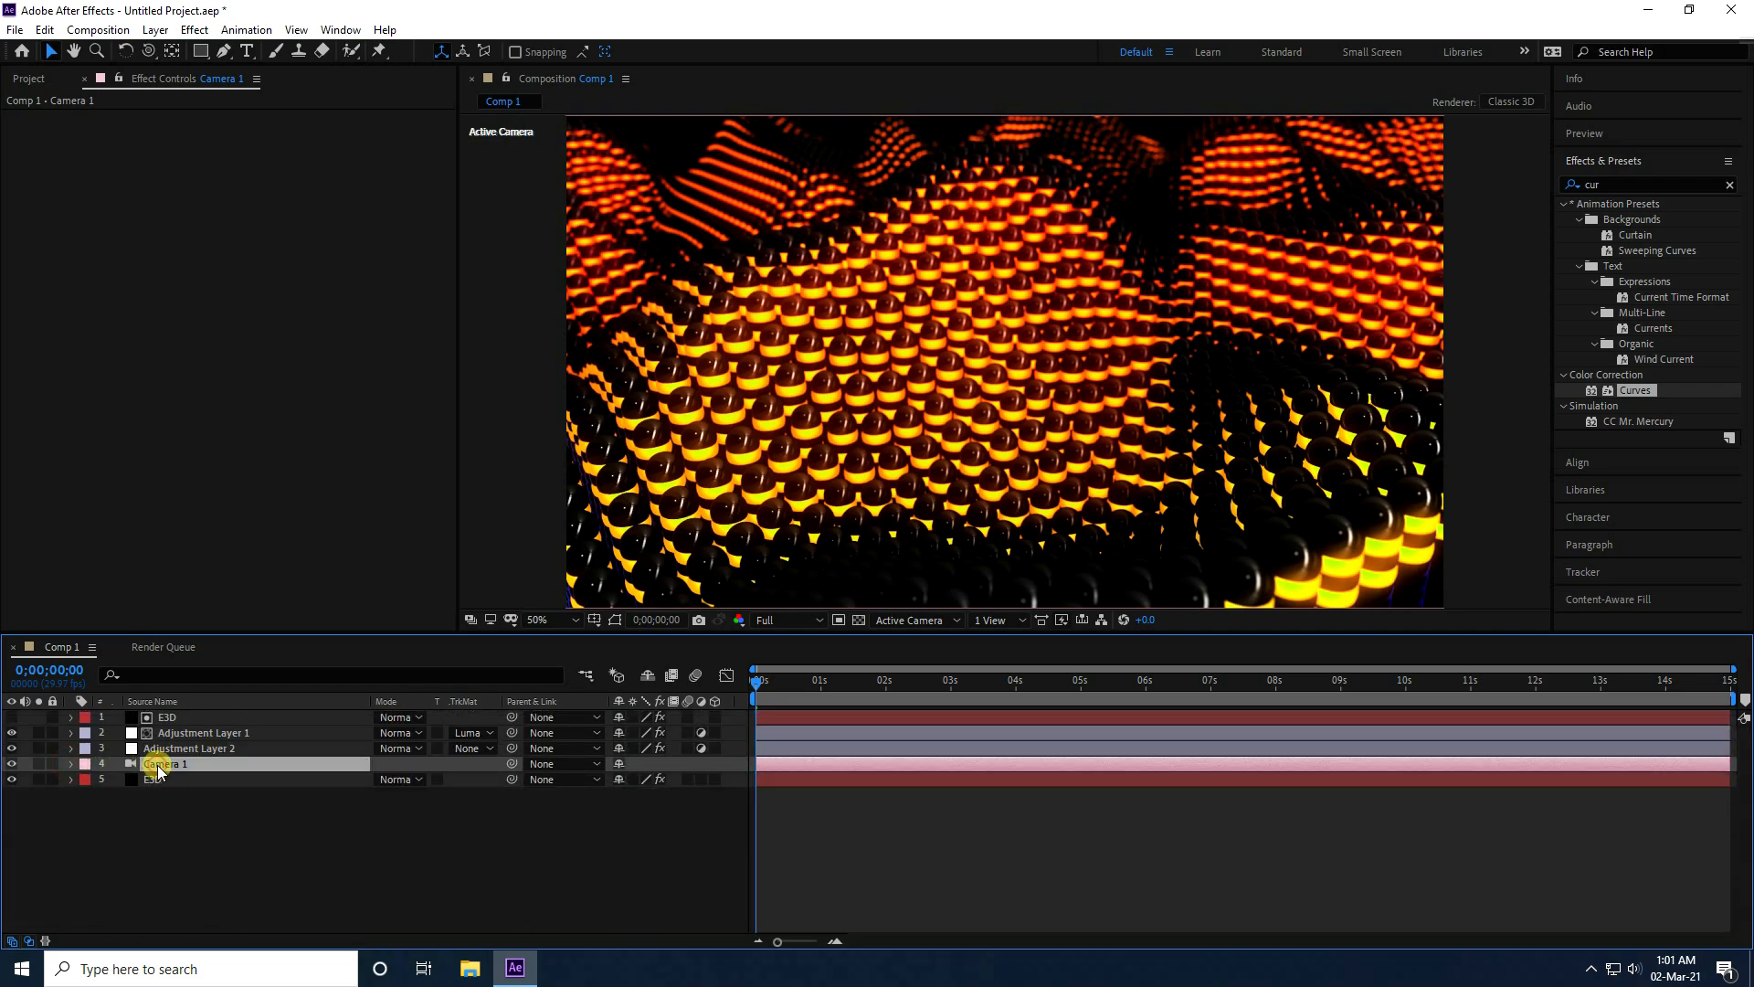
key("u")
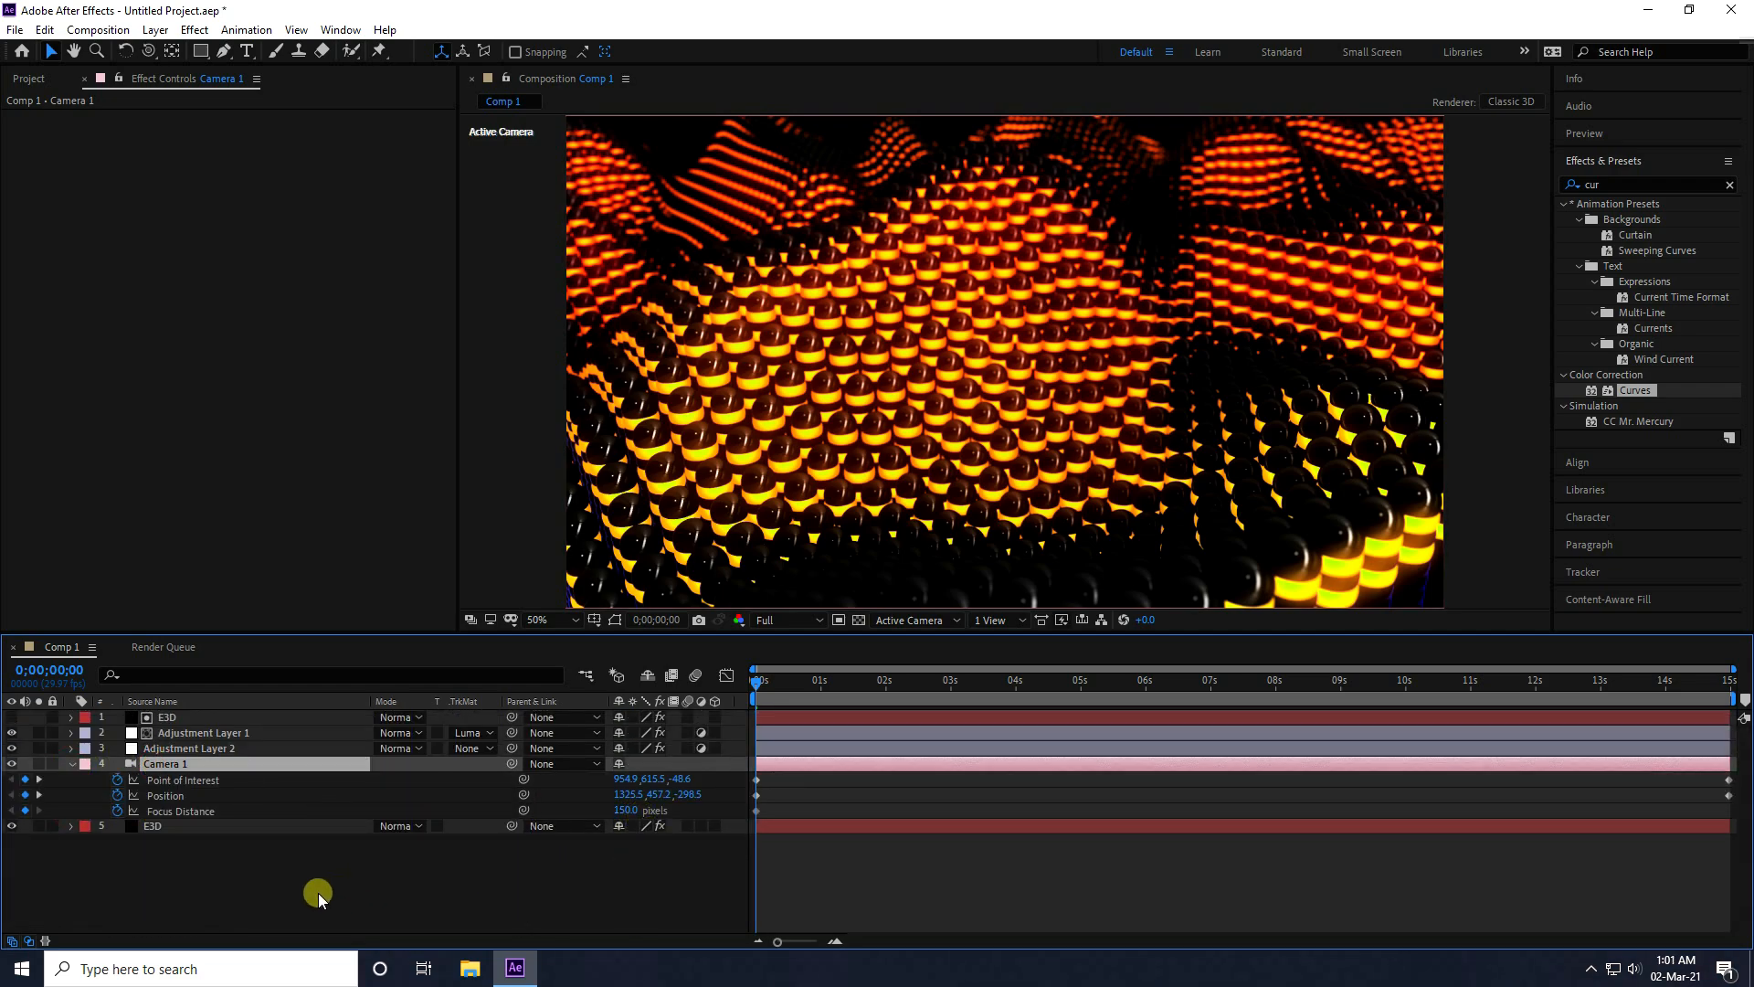
left_click(211, 842)
left_click(117, 779)
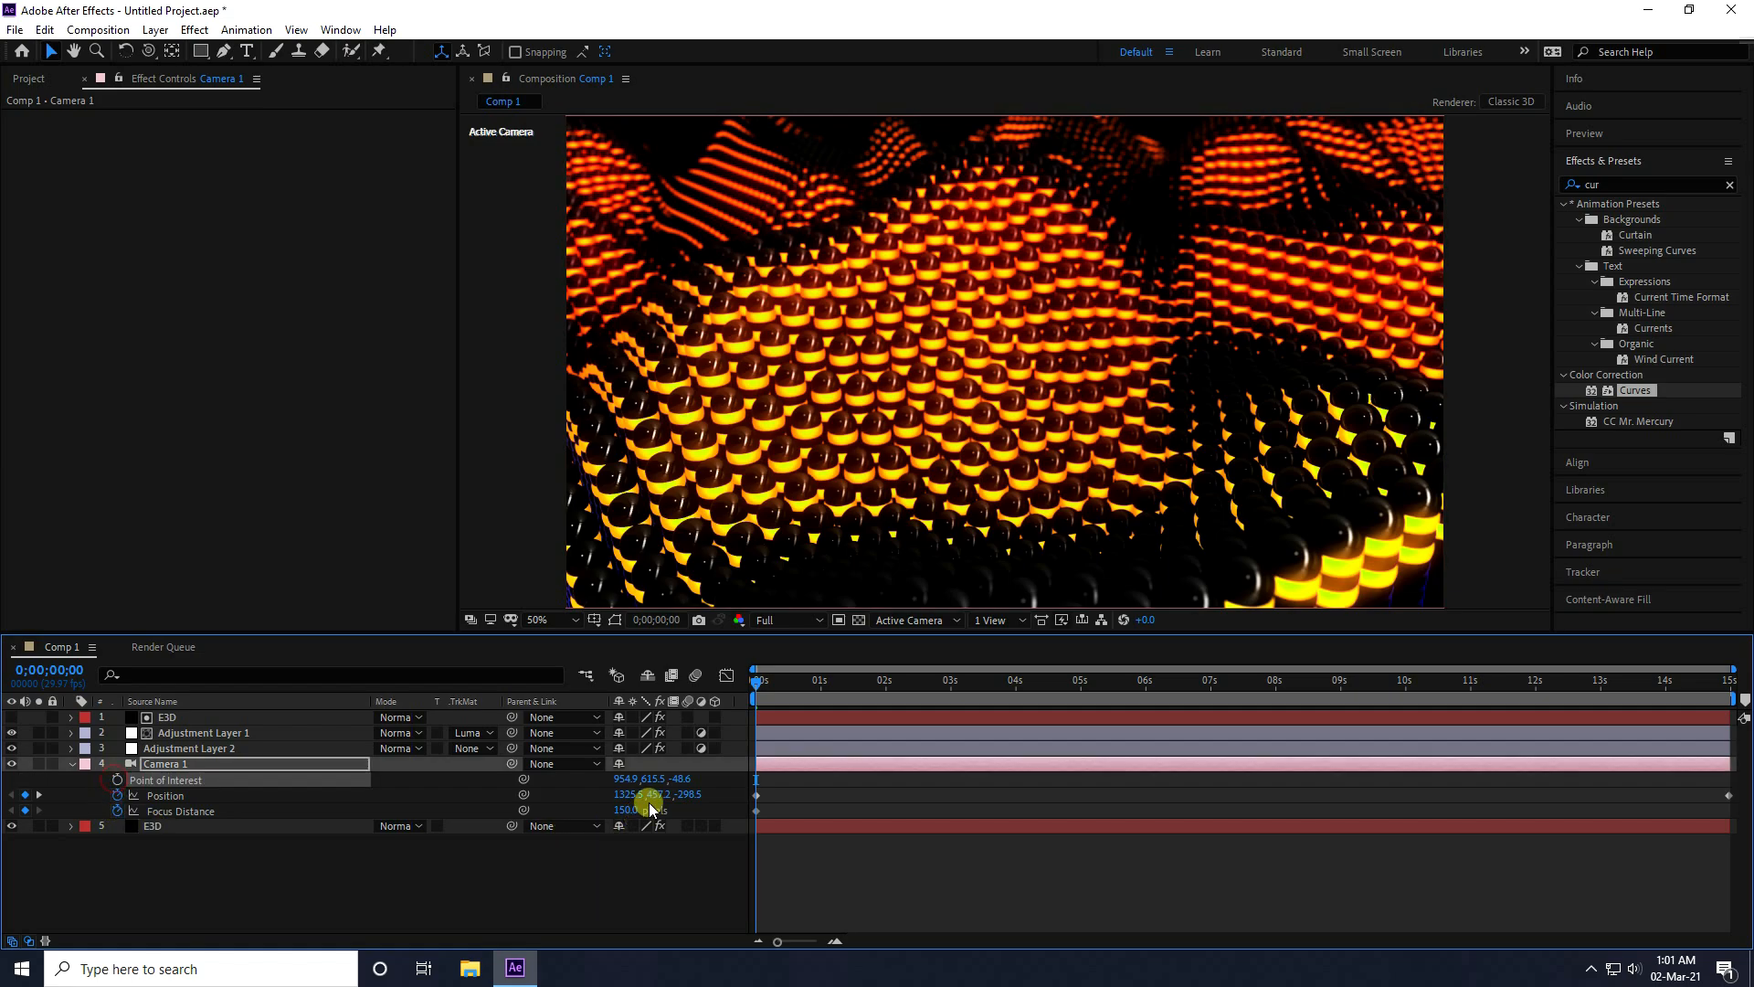
Add a Focus Distance keyframe at 3 seconds that holds the current value
left_click_drag(757, 687, 951, 692)
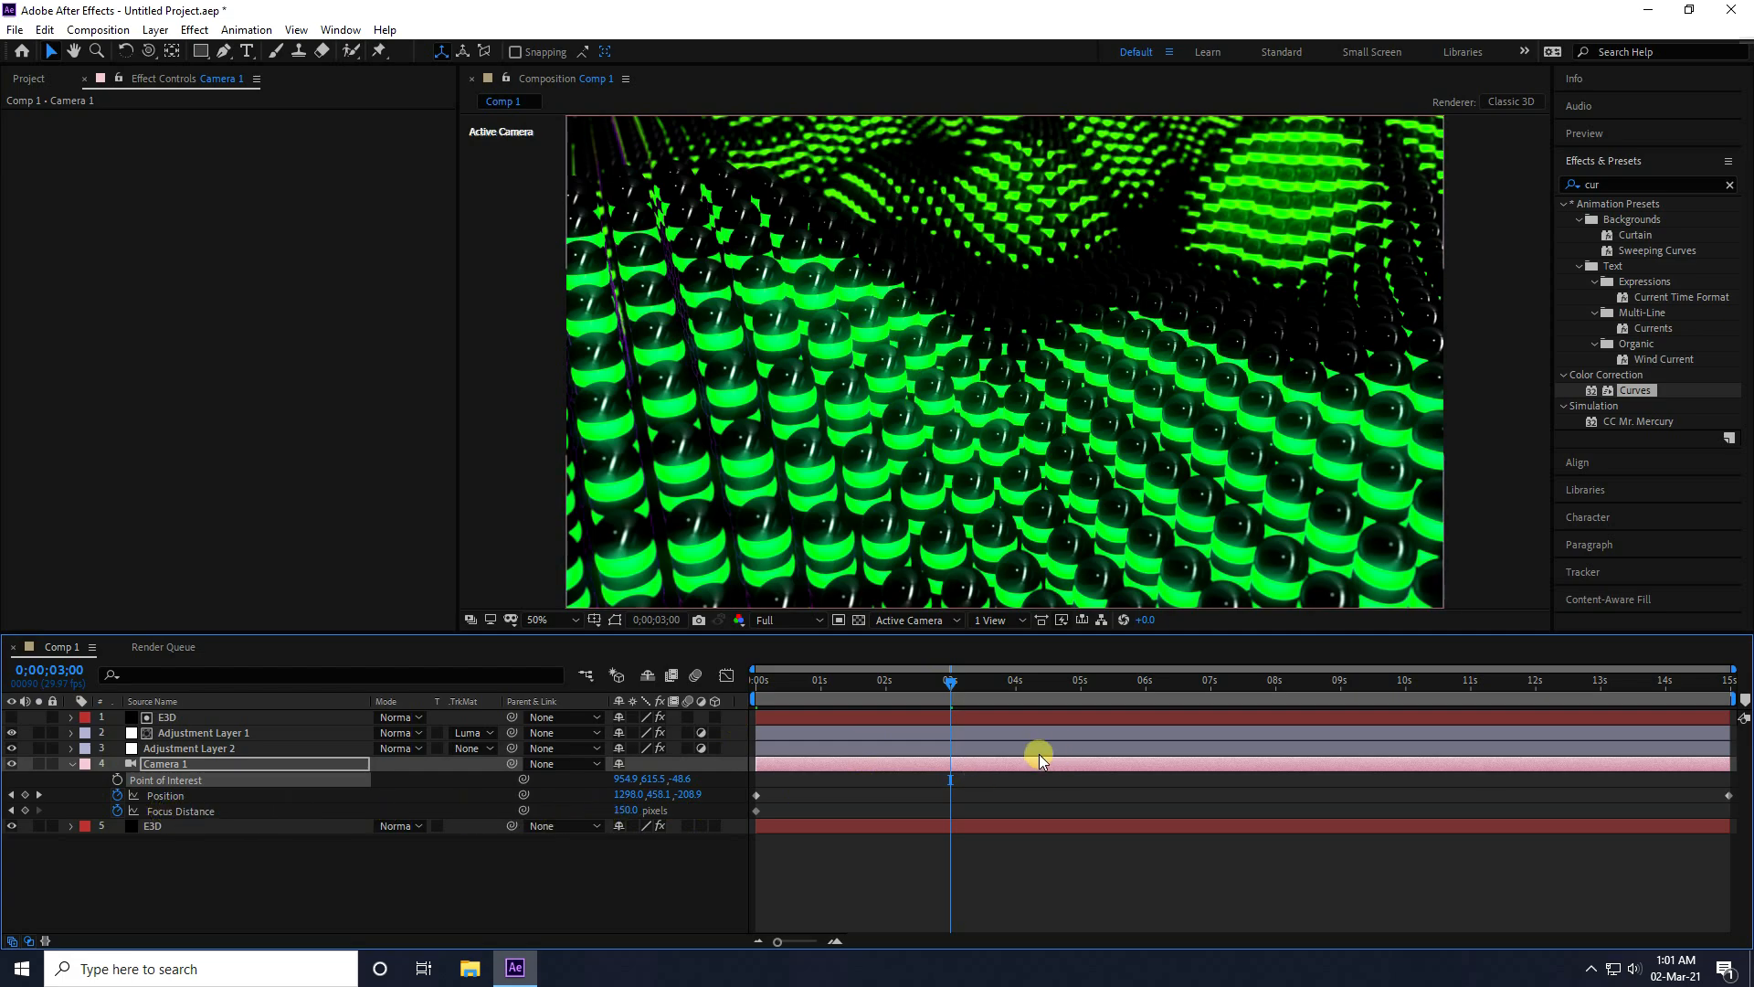
left_click(25, 811)
left_click_drag(951, 682, 886, 698)
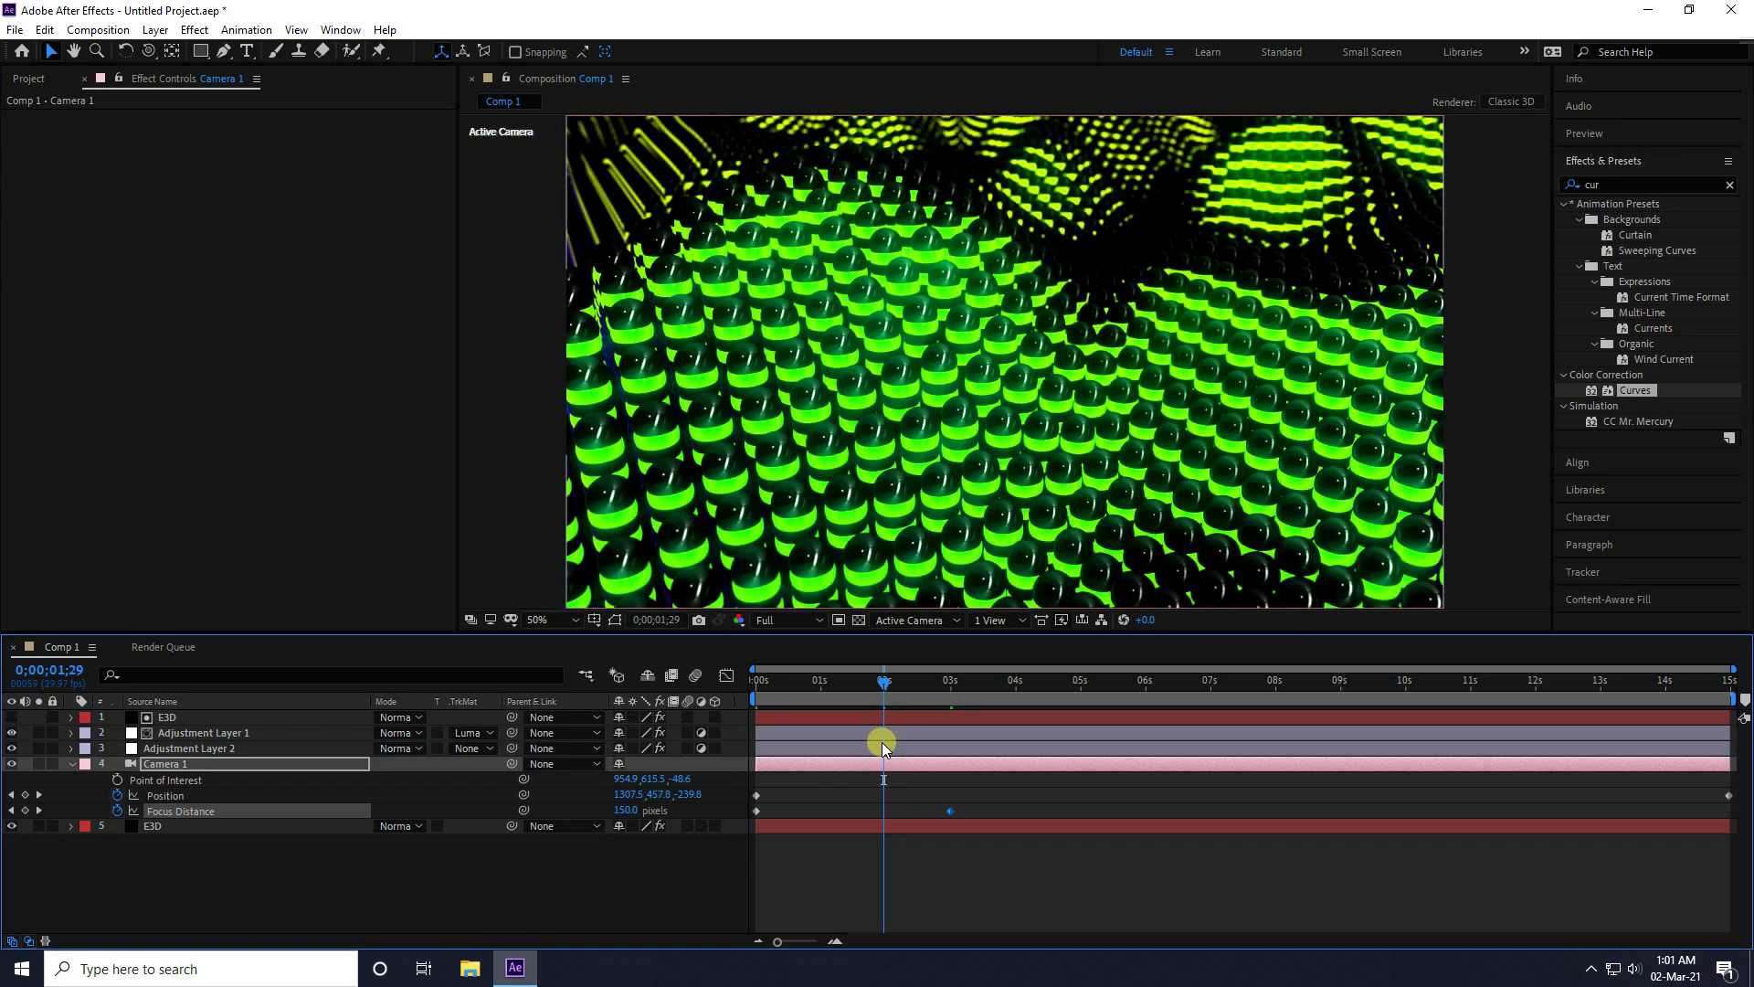
Set the Focus Distance to 100 pixels at 6 seconds
left_click_drag(901, 698, 1144, 710)
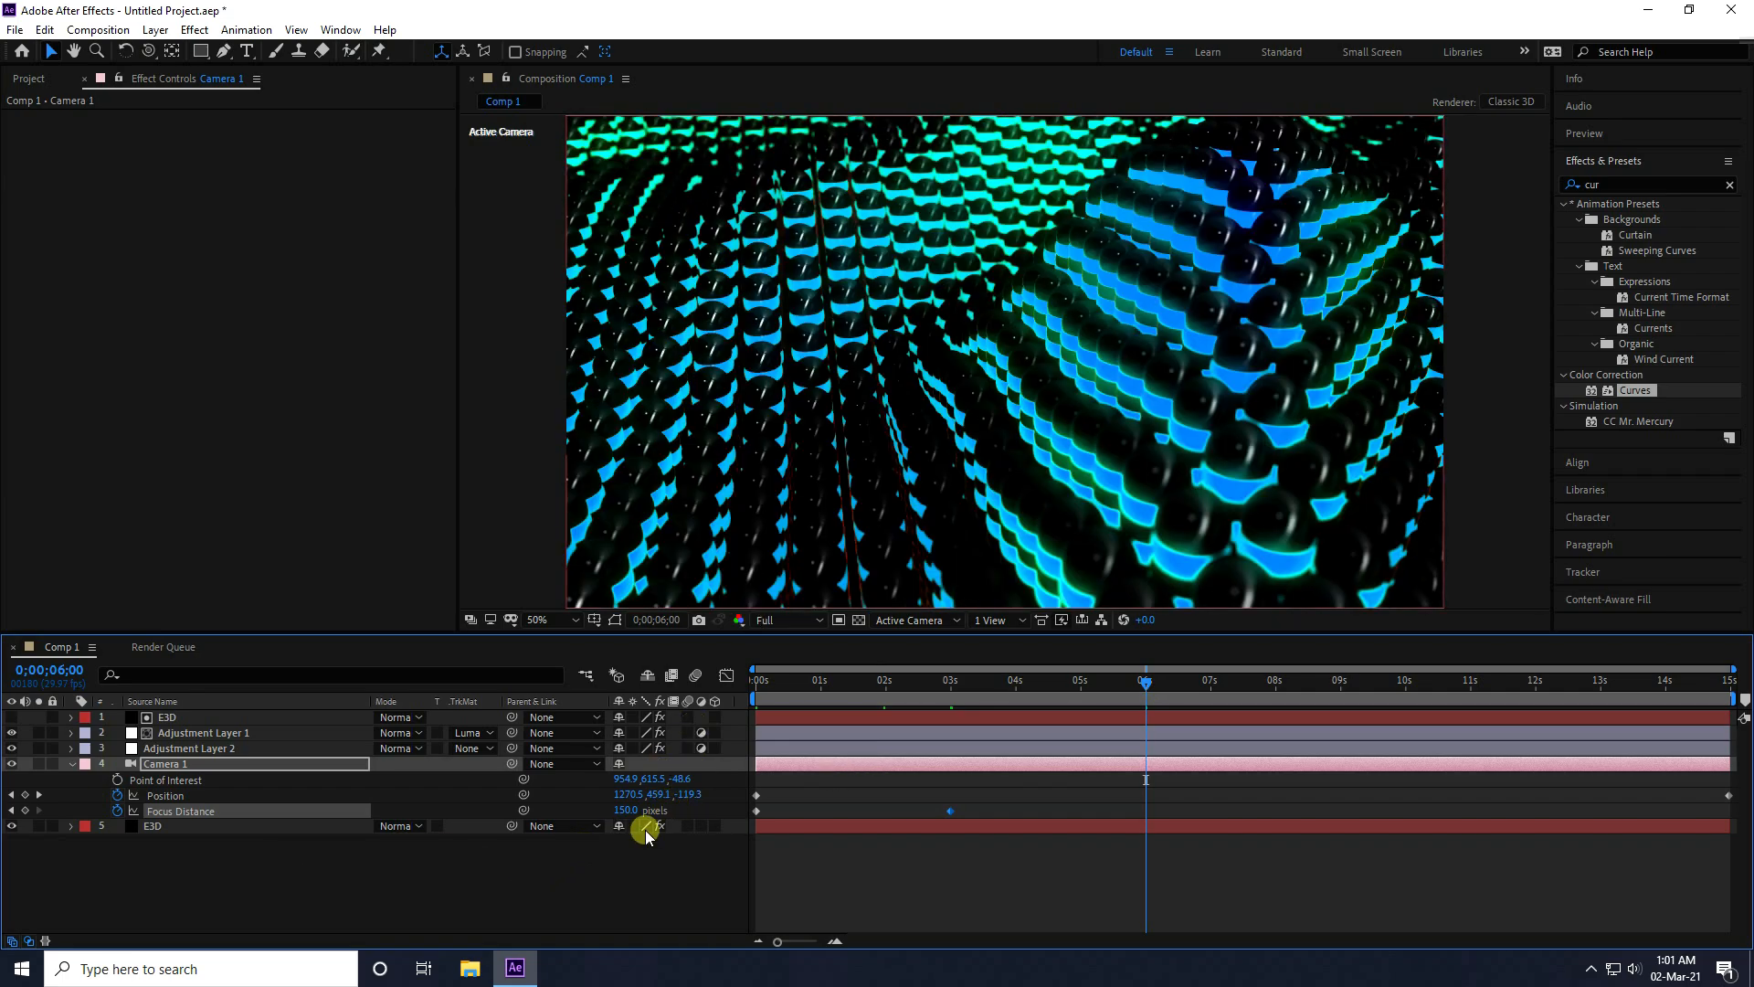
left_click(625, 809)
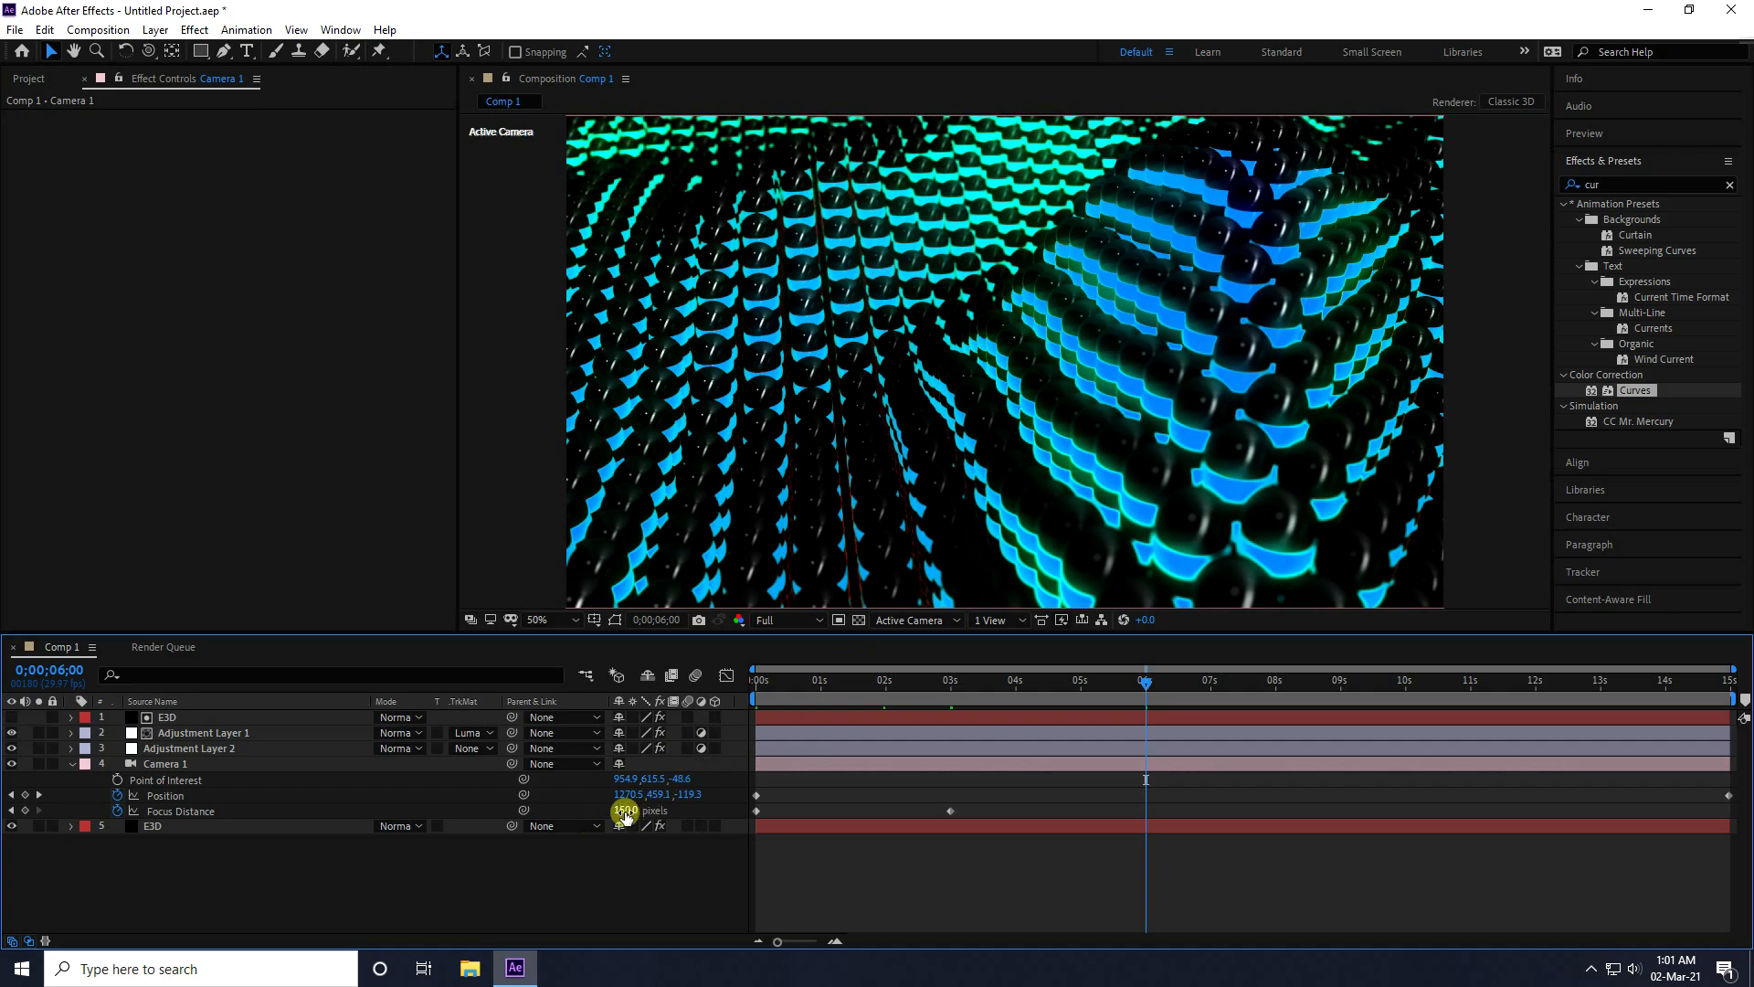
left_click(624, 810)
type("100")
key("Return")
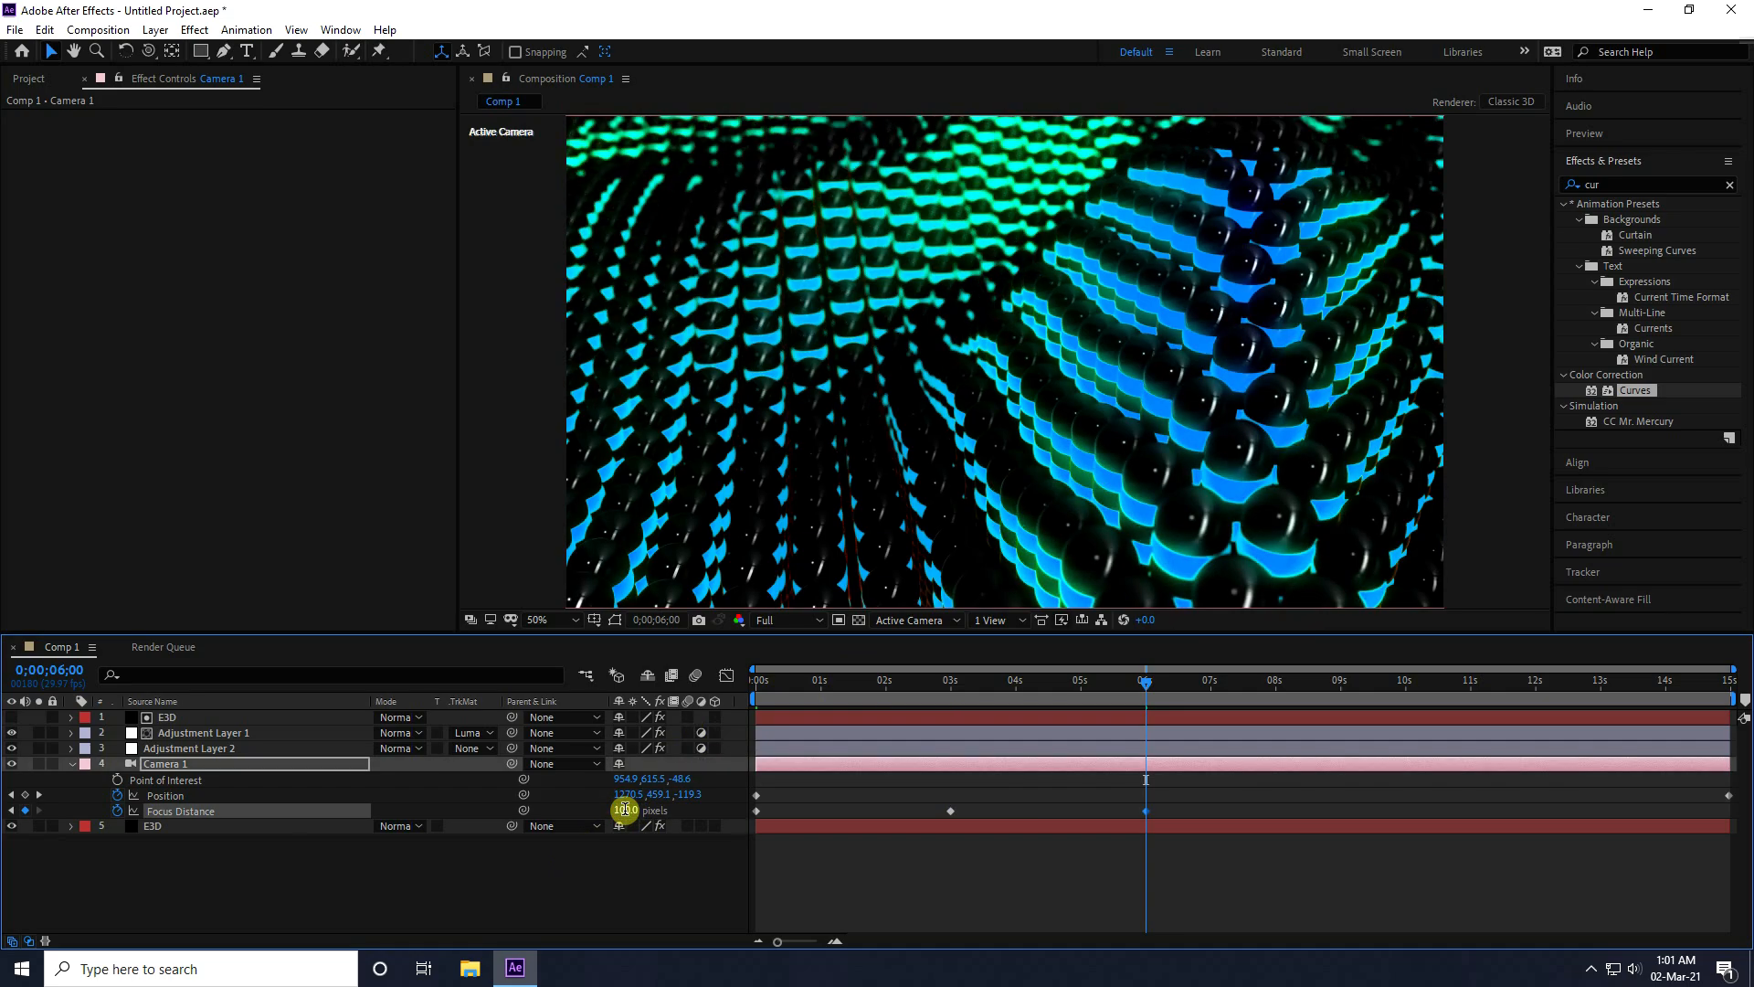
Set the Focus Distance to 80 pixels at about 9 seconds (0;00;08;29)
left_click_drag(1148, 687, 1341, 709)
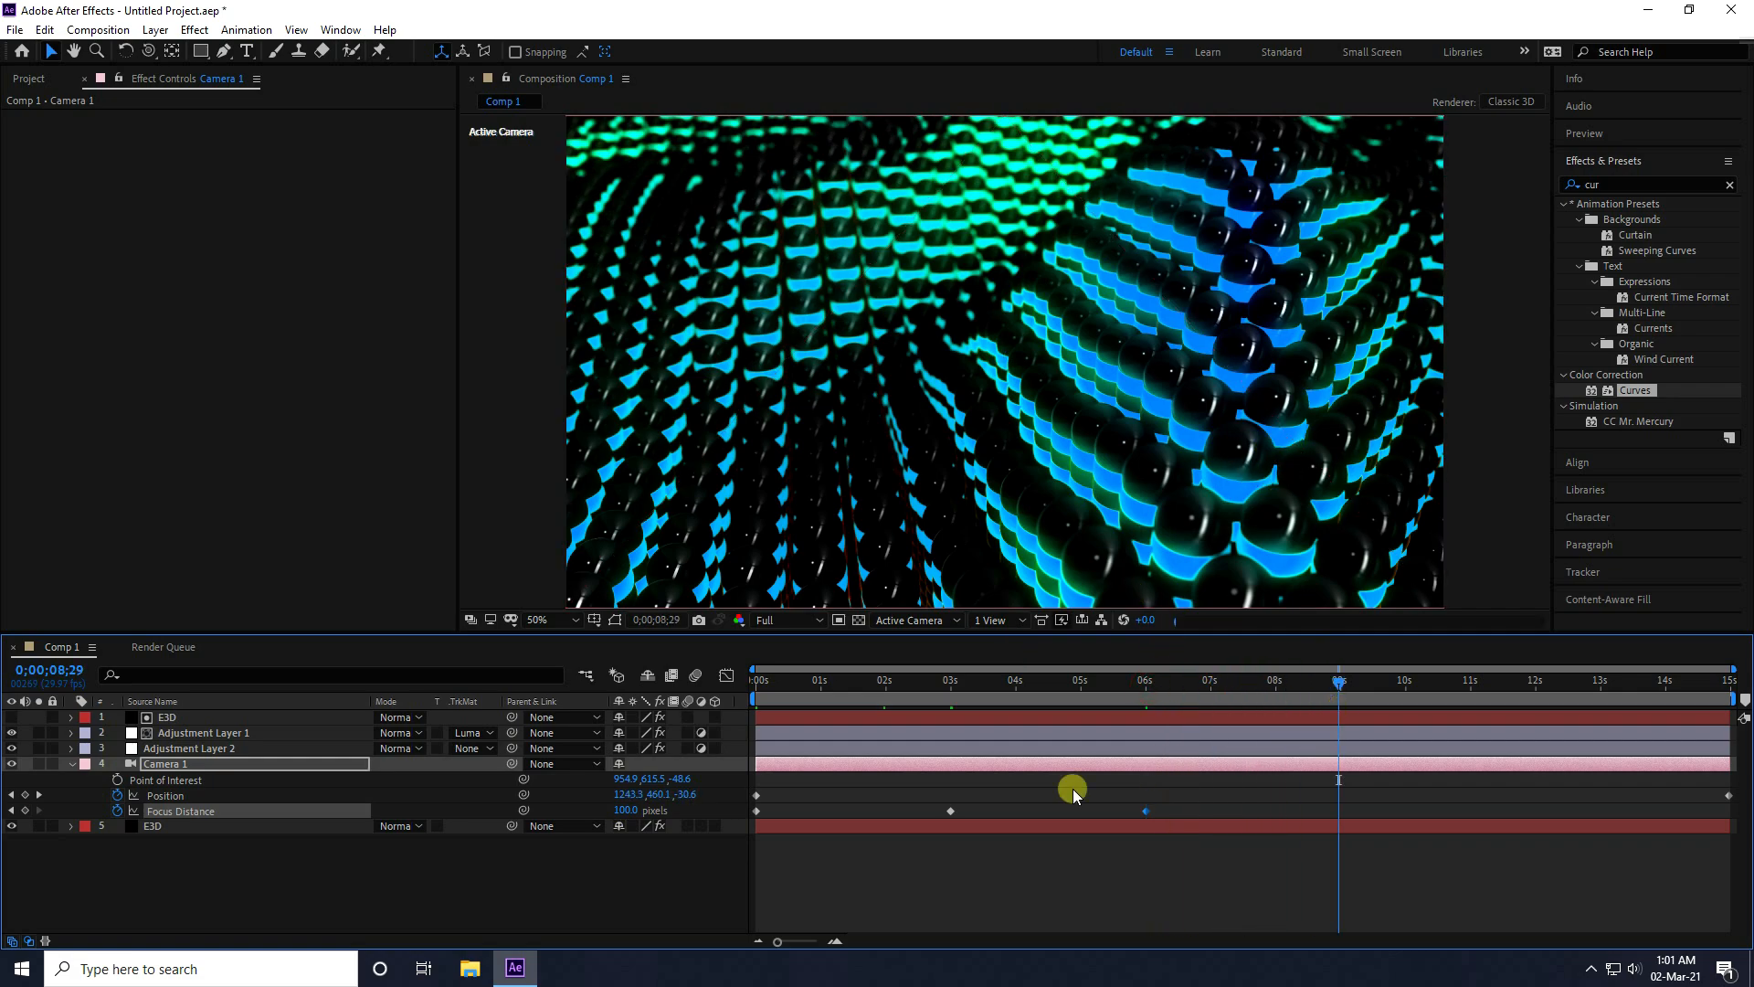
left_click(628, 813)
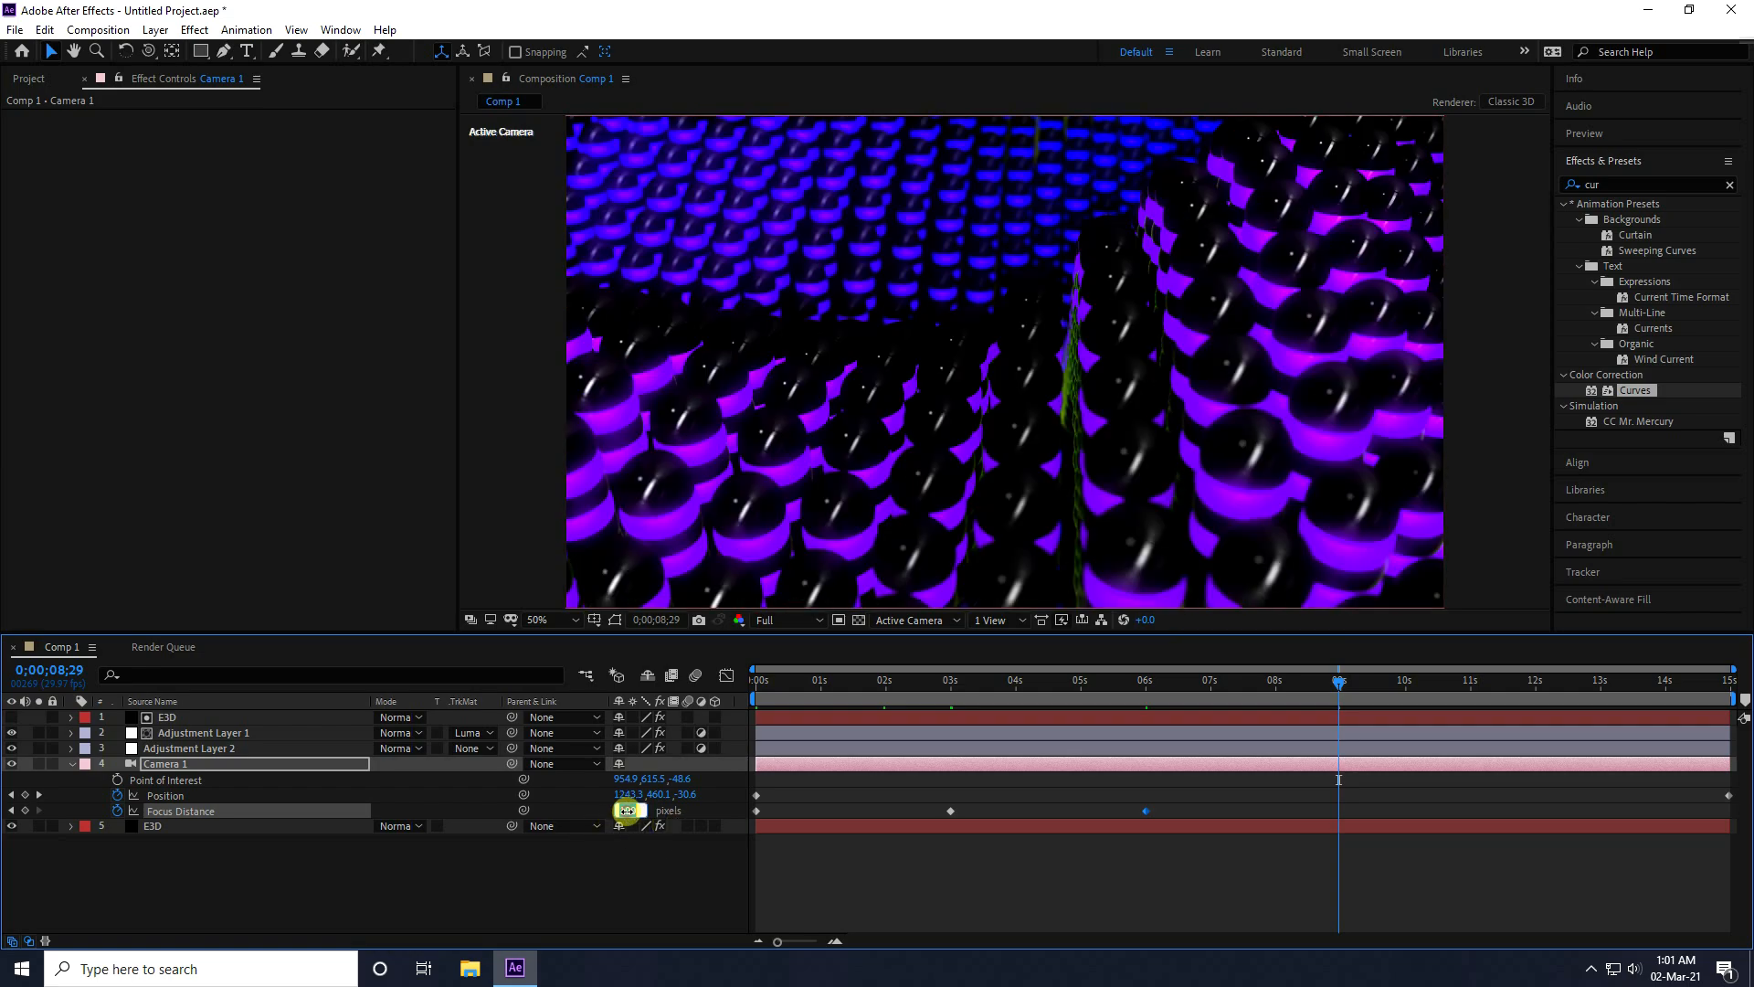
type("800")
key("Return")
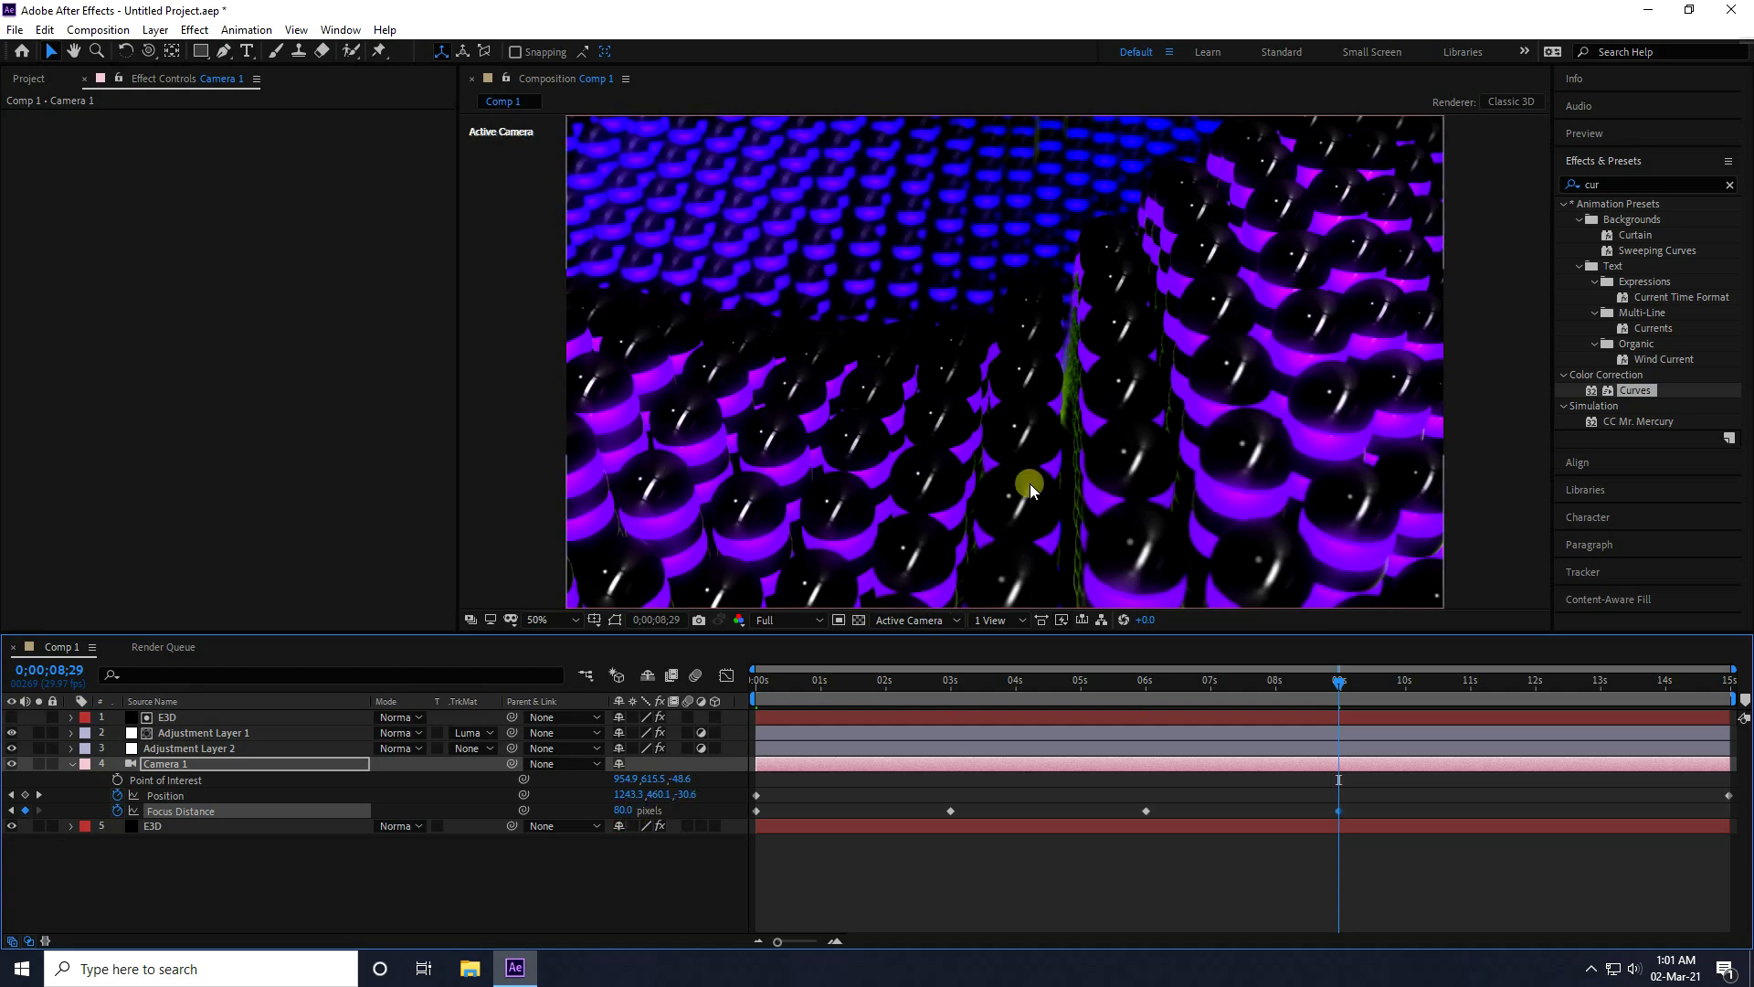
Set the Focus Distance to 120 pixels at about 12 seconds (0;00;12;01)
left_click_drag(1350, 693, 1543, 700)
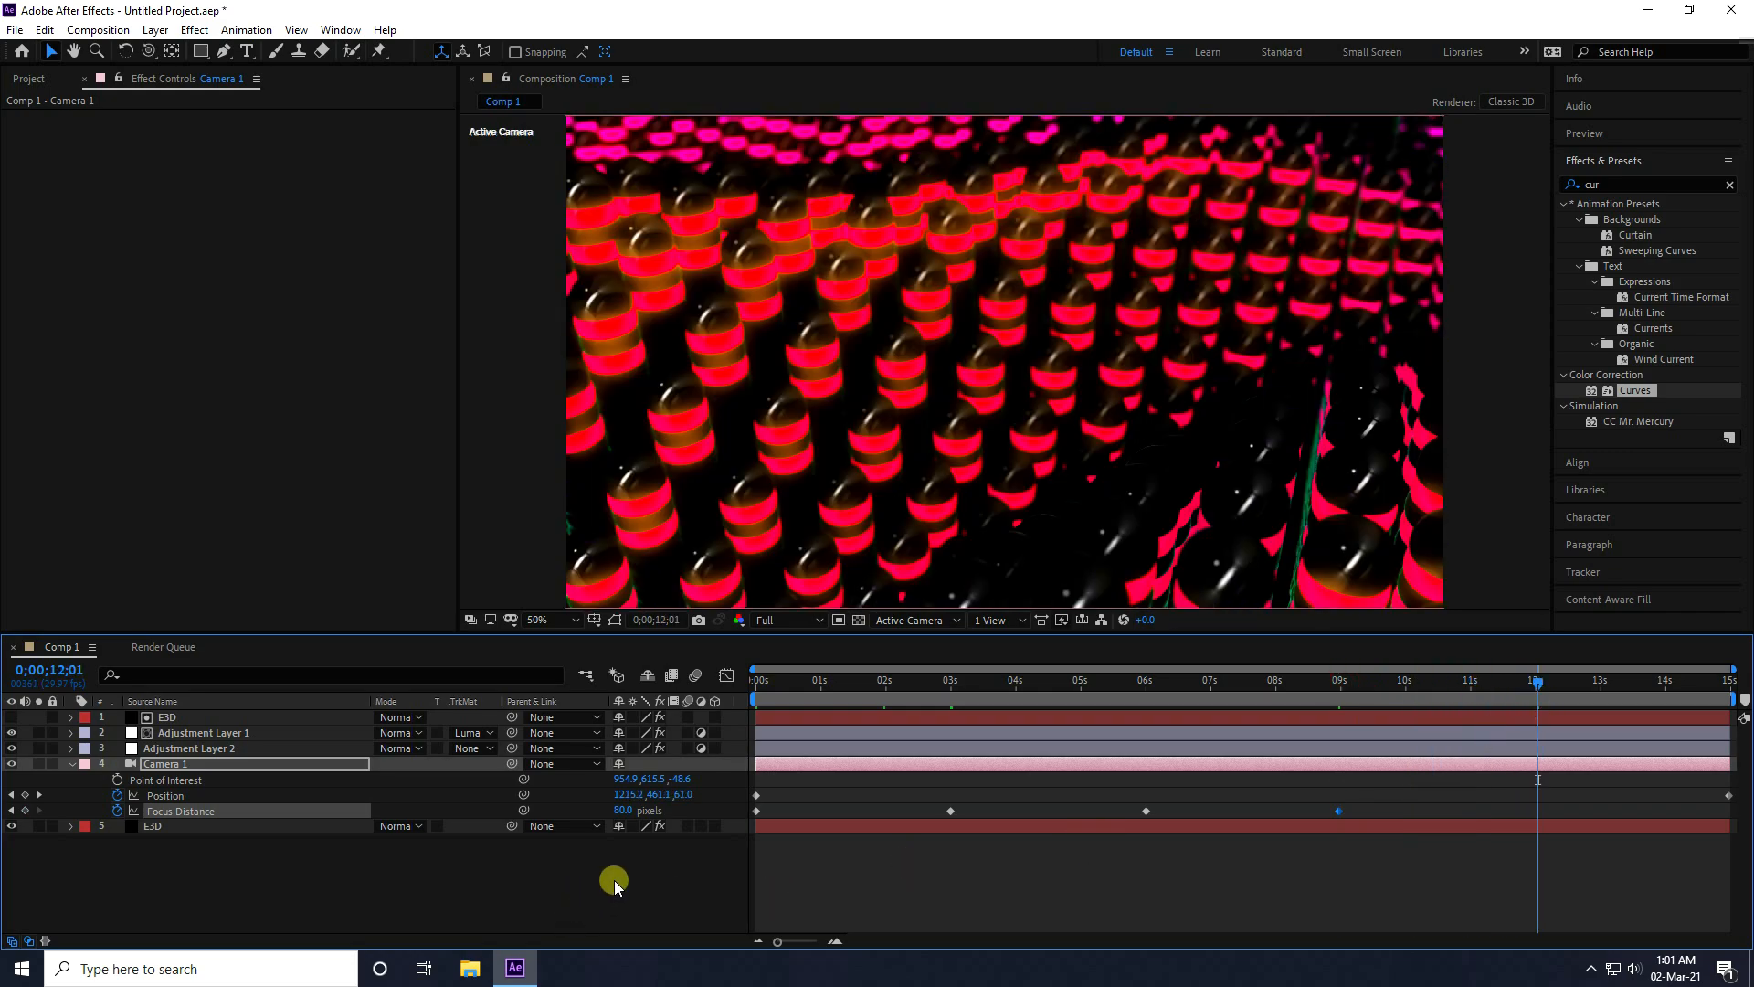
left_click(622, 810)
key("Return")
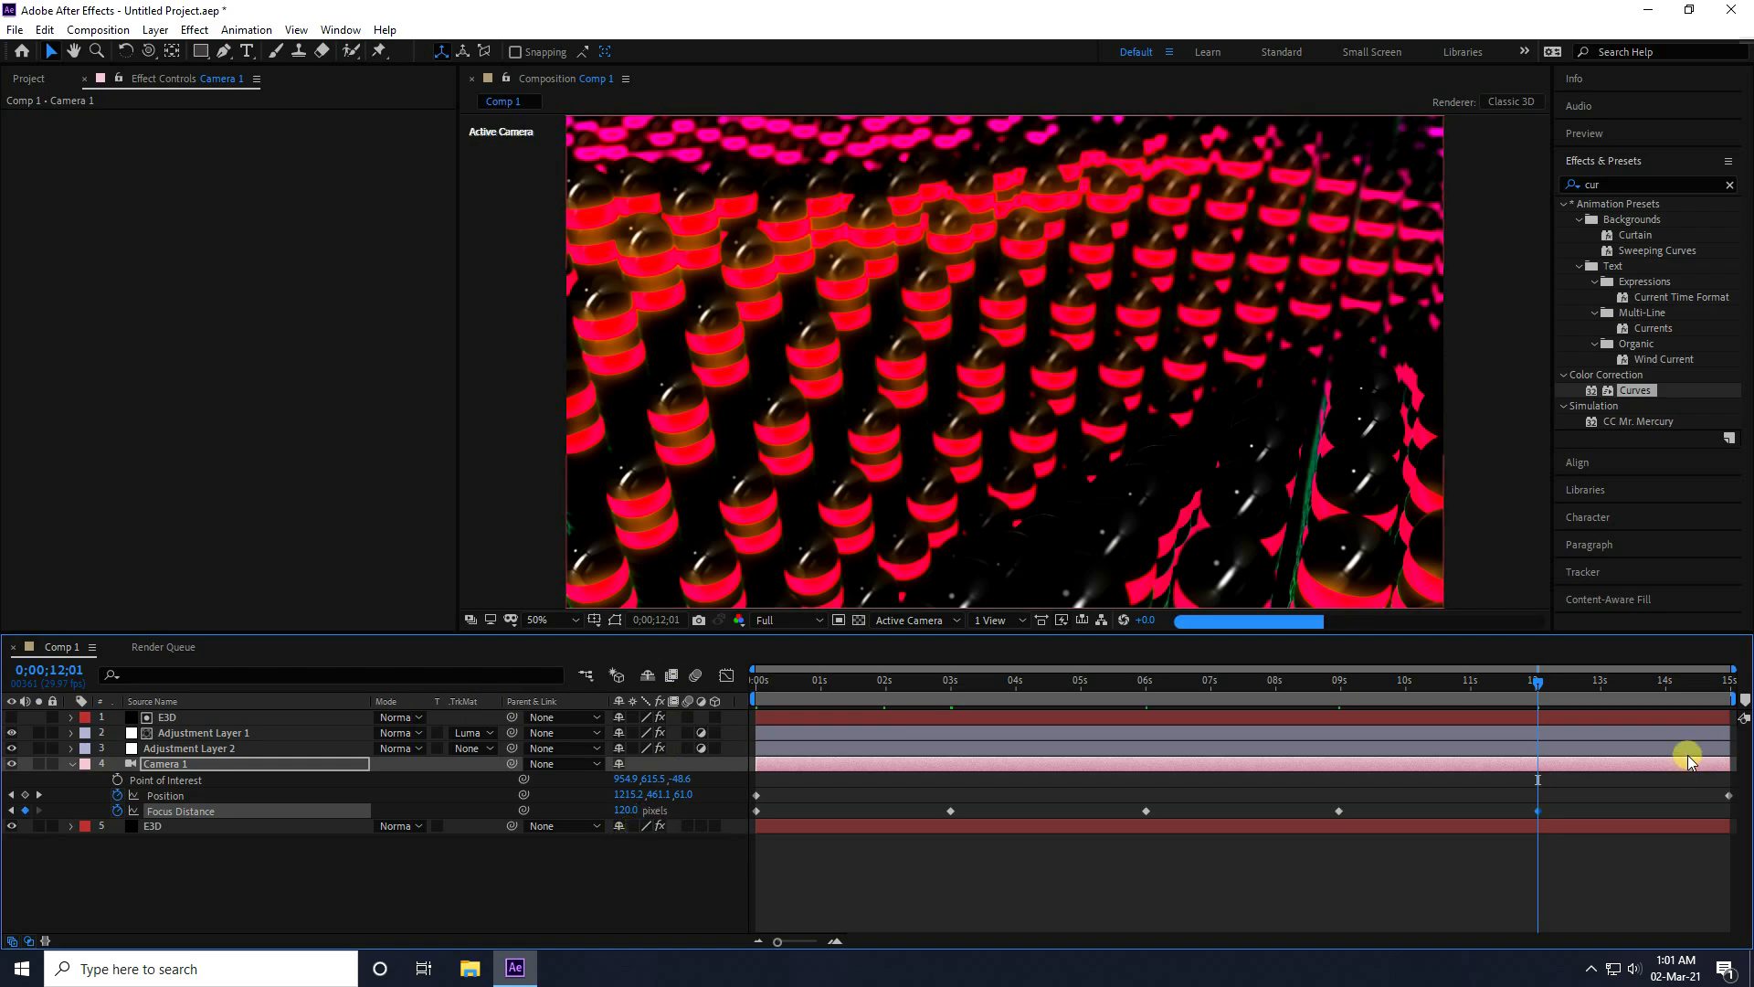
Set the Focus Distance to 150 pixels at the last frame (0;00;14;29) and briefly preview from the start
left_click_drag(1538, 684, 1750, 711)
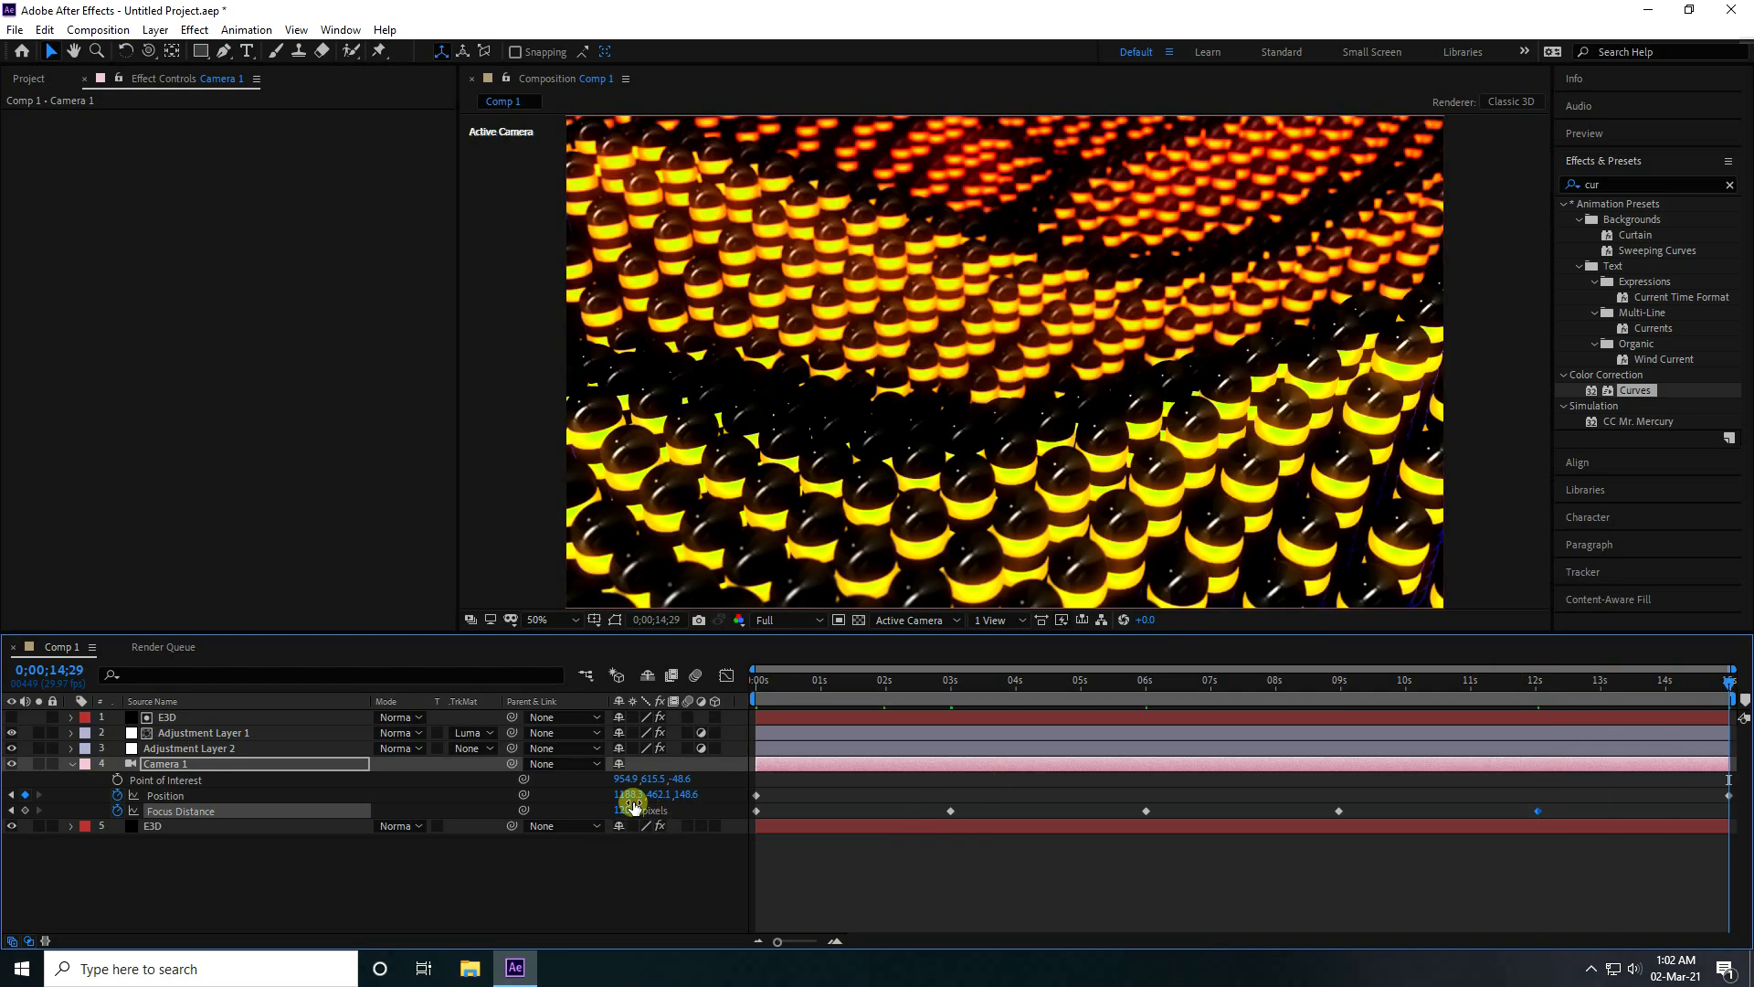
left_click(626, 810)
type("1500")
key("Return")
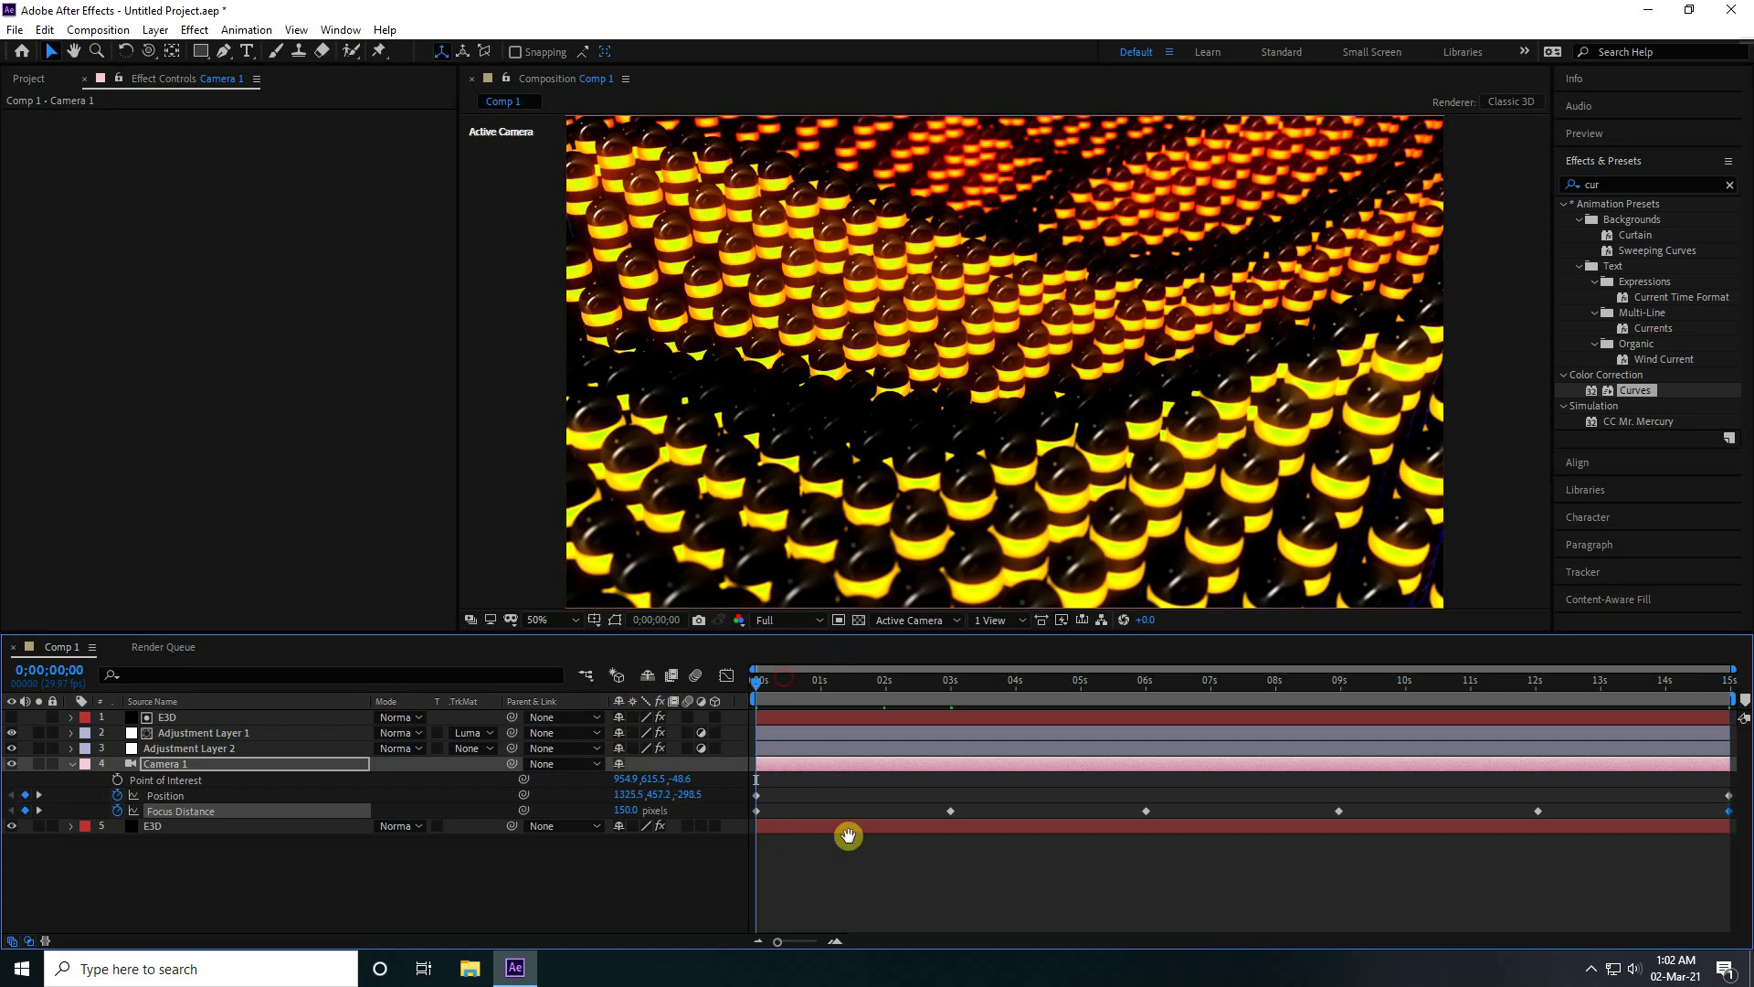
key("Home")
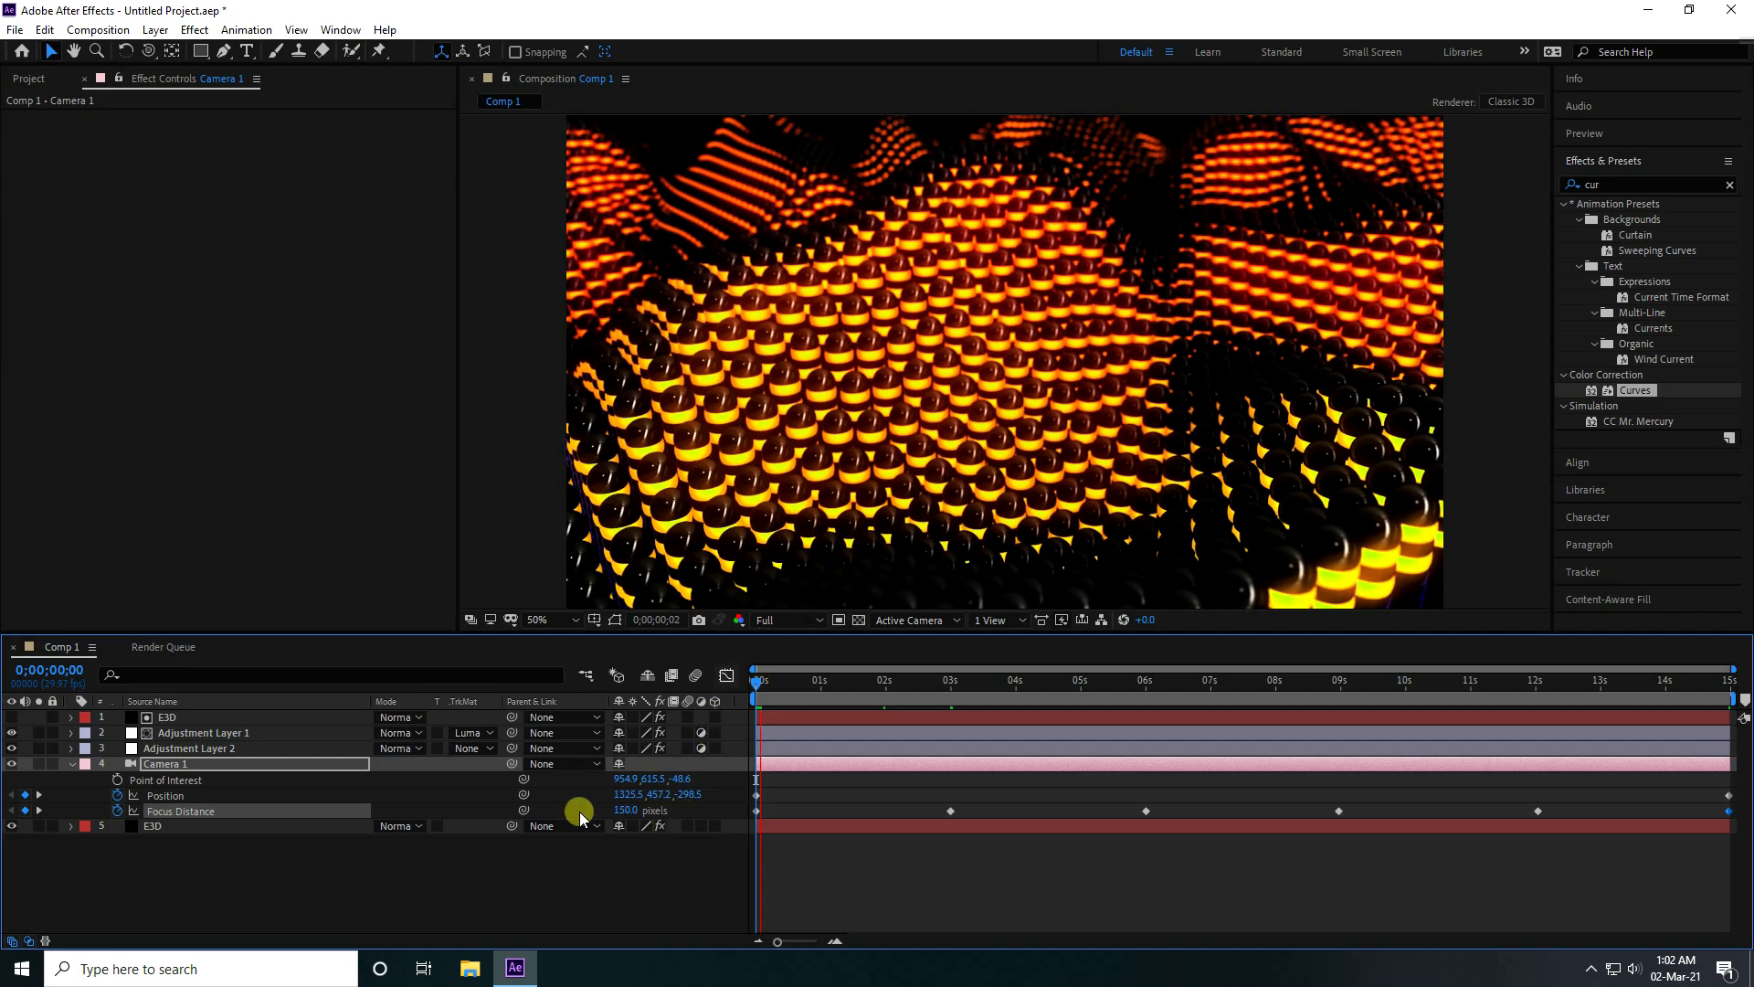
key("space")
Set the Blur Level in Camera 1's Camera Options to 50% and return to the first frame
left_click(70, 763)
left_click(70, 763)
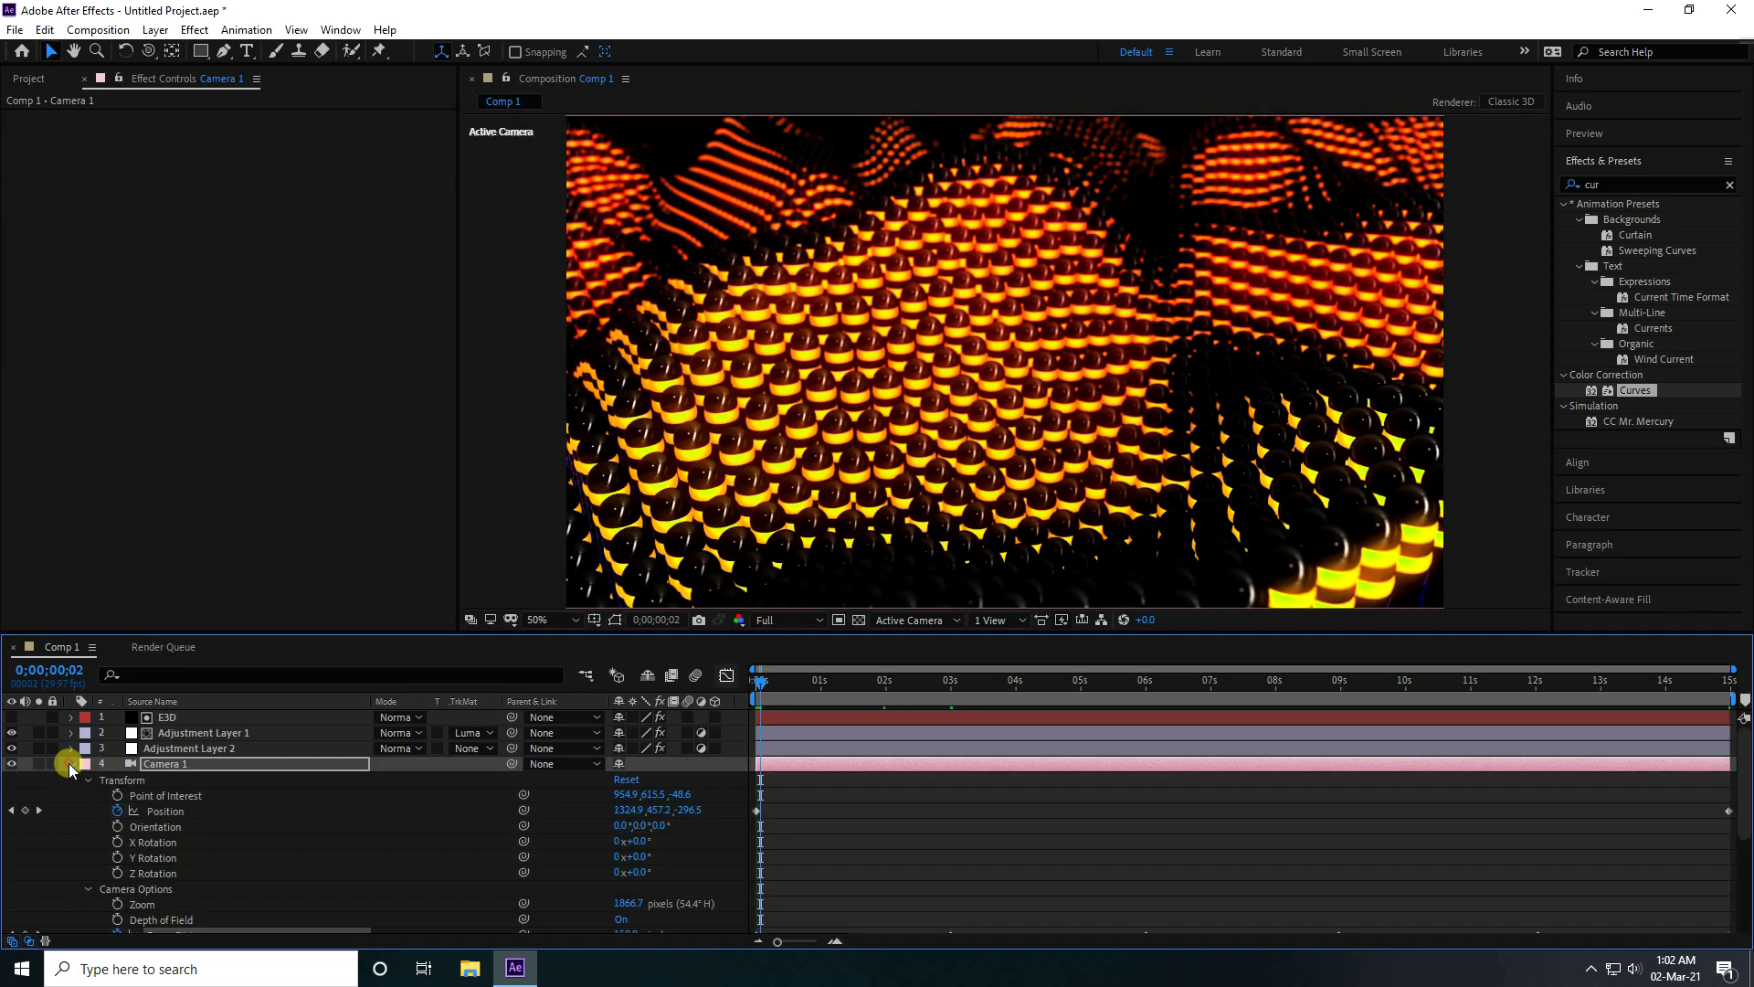
scroll(70, 768, "down", 1)
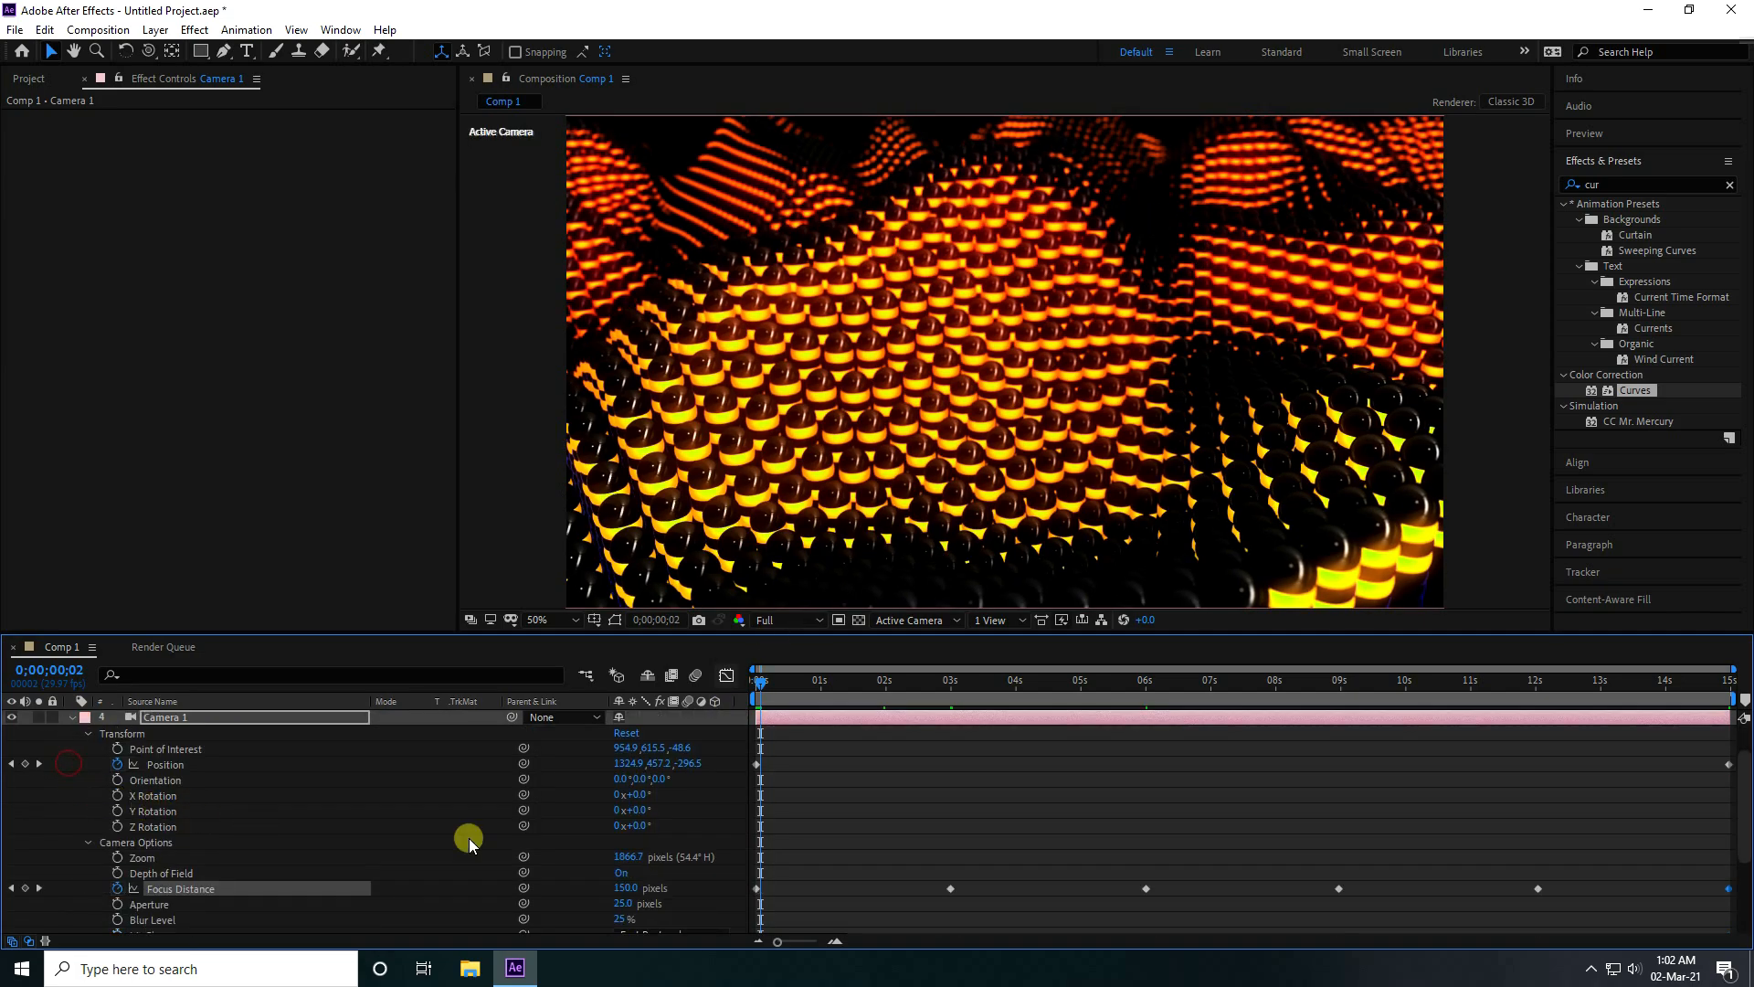
left_click(622, 917)
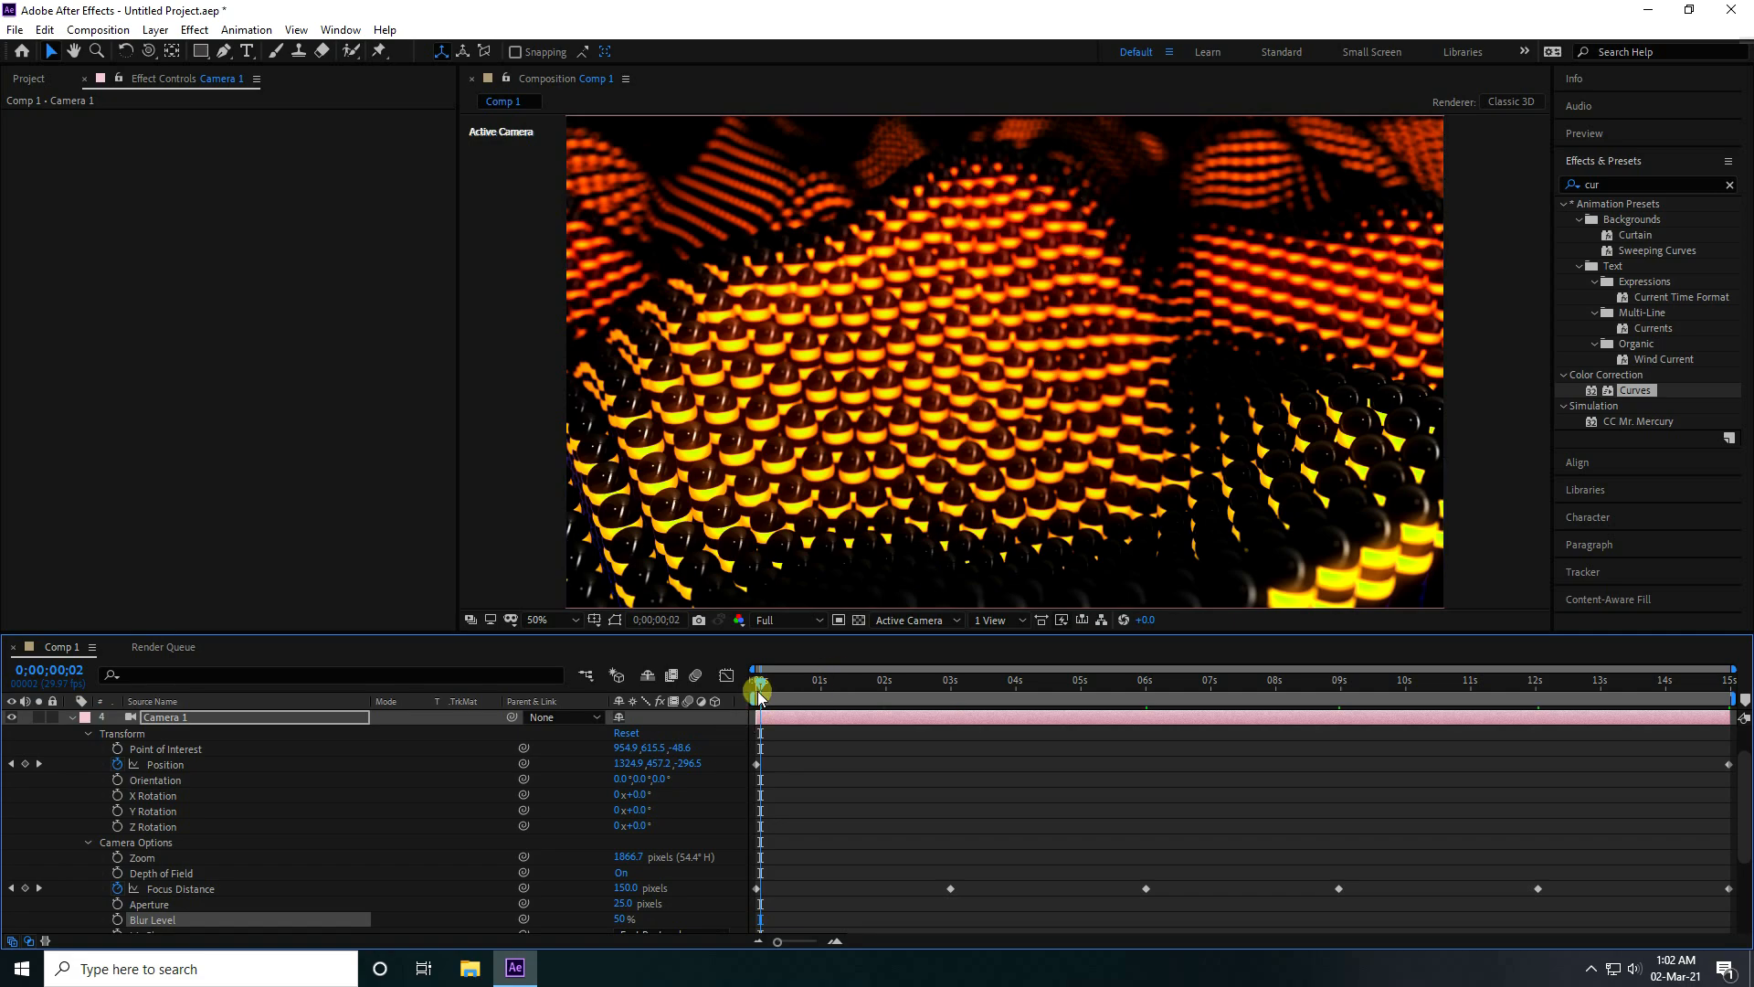
left_click(757, 682)
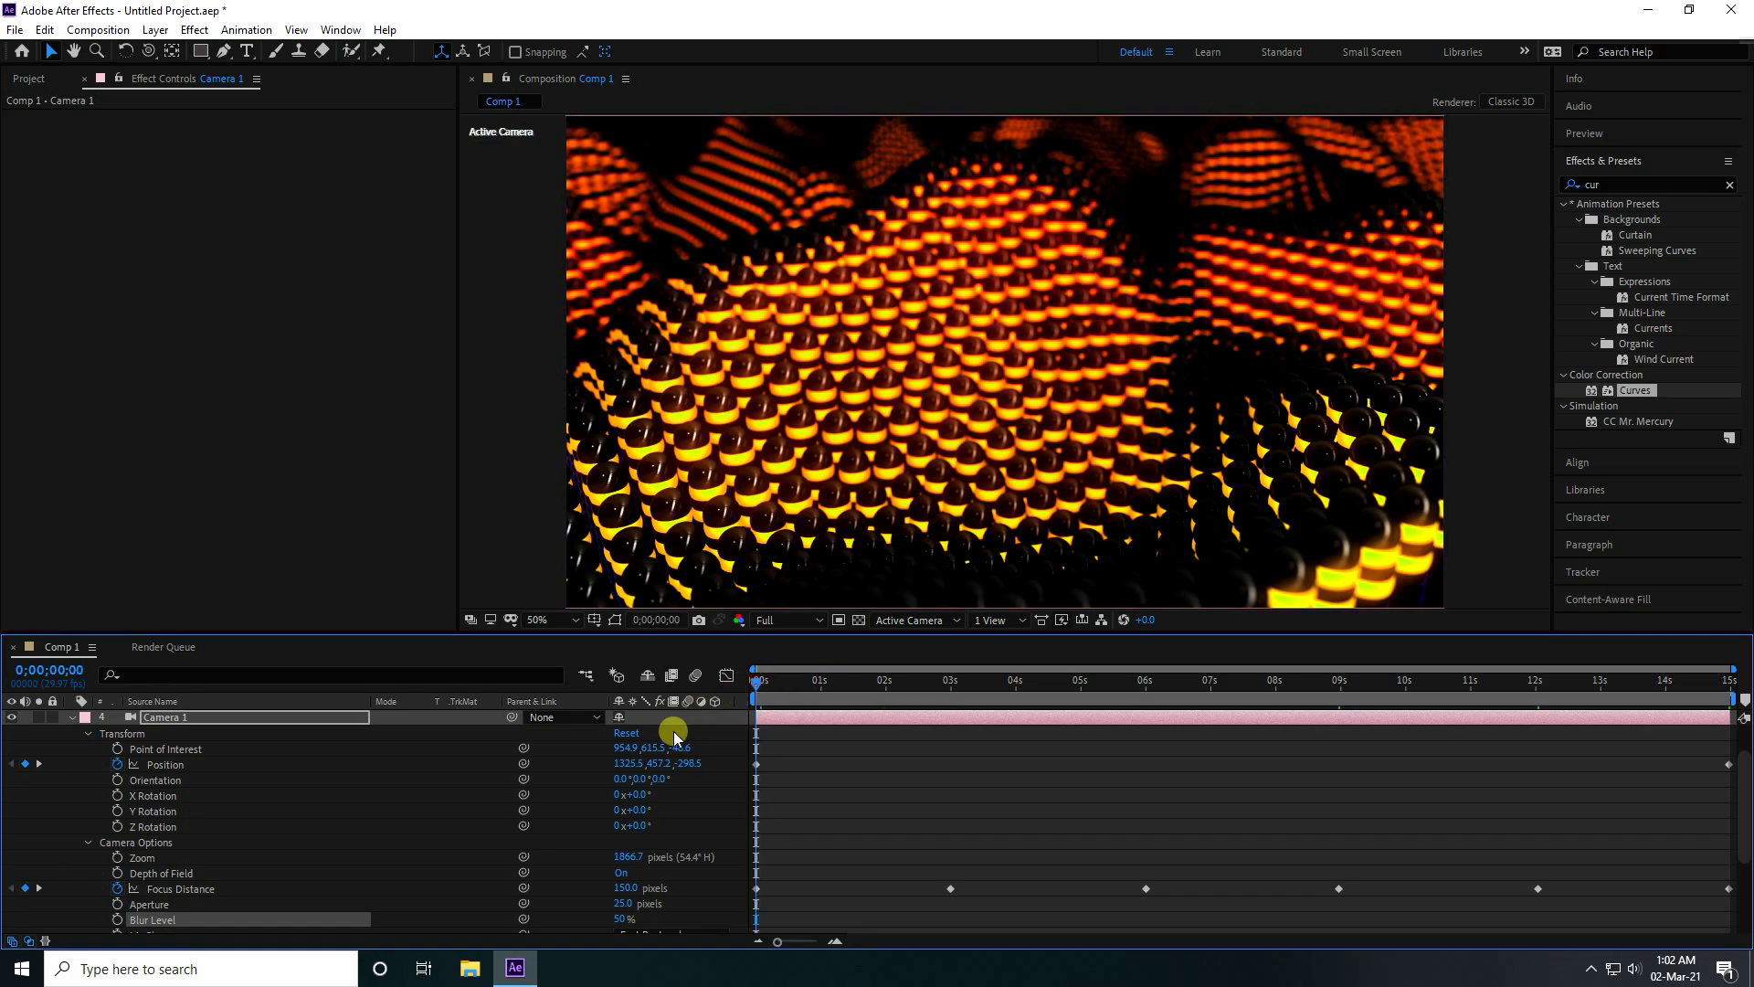